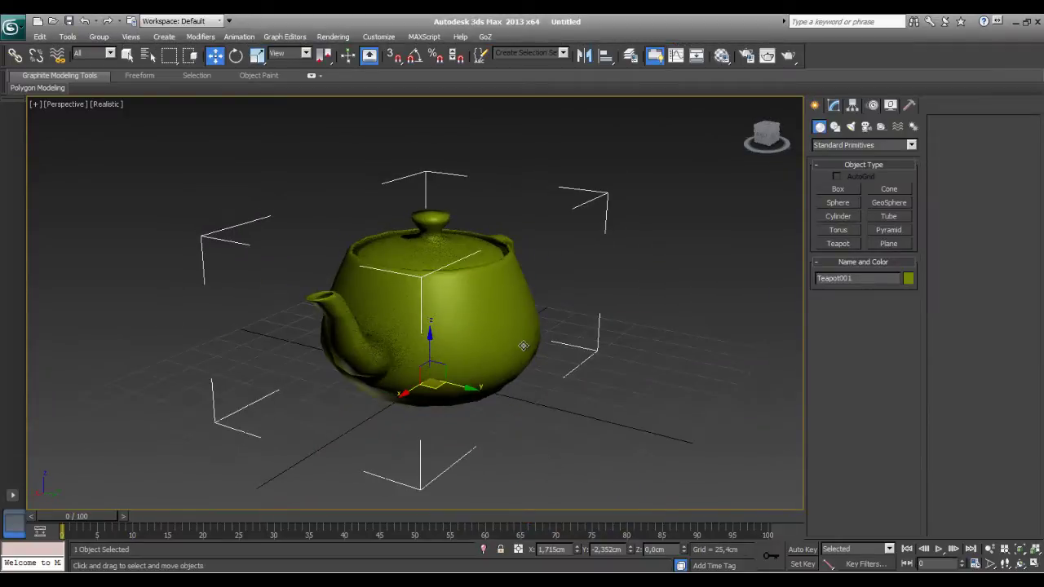
Create a small teapot and move it to the lower left of the large green teapot.
{"action": "middle_click_drag", "start_coordinate": [522, 310], "coordinate": [566, 319], "text": "alt"}
{"action": "left_click", "coordinate": [840, 244]}
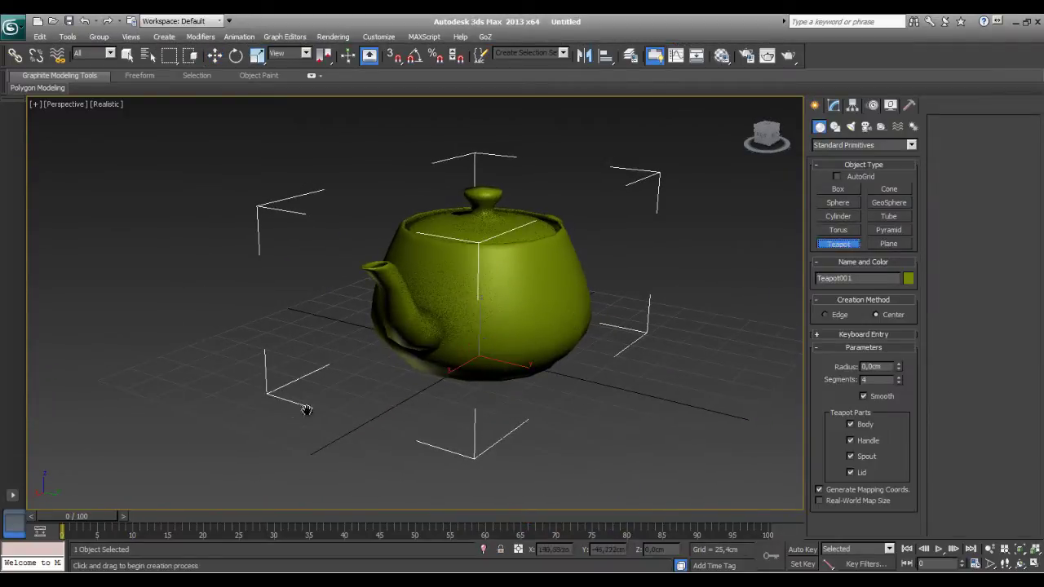
{"action": "middle_click_drag", "start_coordinate": [303, 408], "coordinate": [412, 361], "text": "alt"}
{"action": "left_click_drag", "start_coordinate": [412, 334], "coordinate": [413, 343]}
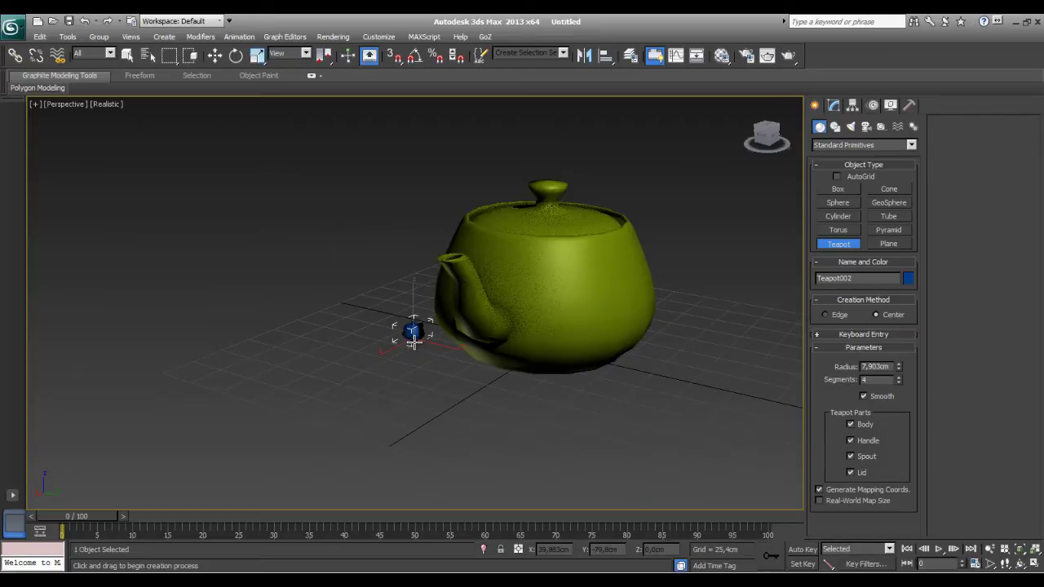
{"action": "left_click", "coordinate": [214, 55]}
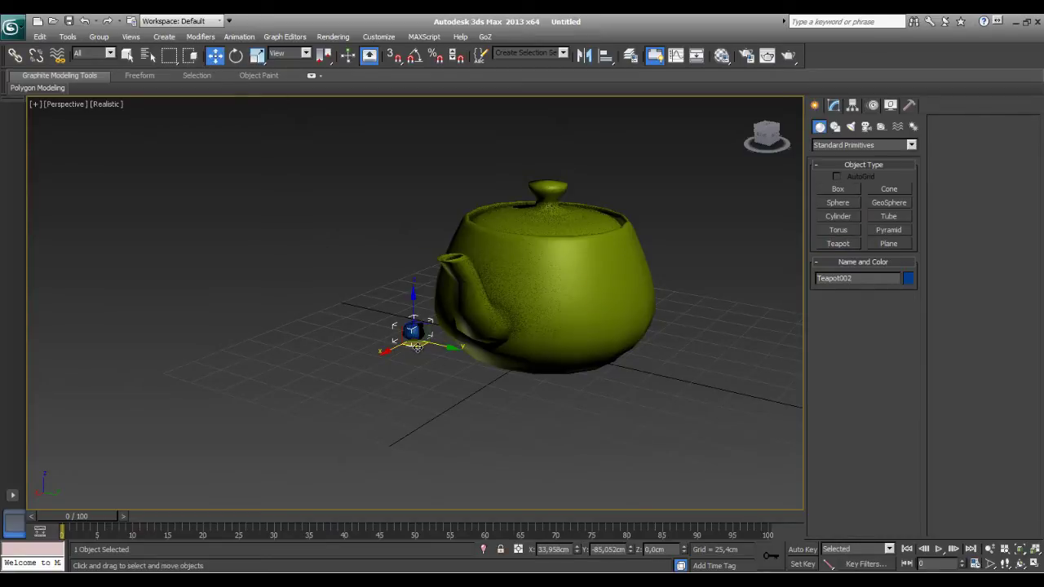
{"action": "left_click_drag", "start_coordinate": [417, 347], "coordinate": [380, 369]}
Turn on Edged Faces with F4 and zoom in on the teapot lid.
{"action": "middle_click_drag", "start_coordinate": [455, 401], "coordinate": [422, 400], "text": "alt"}
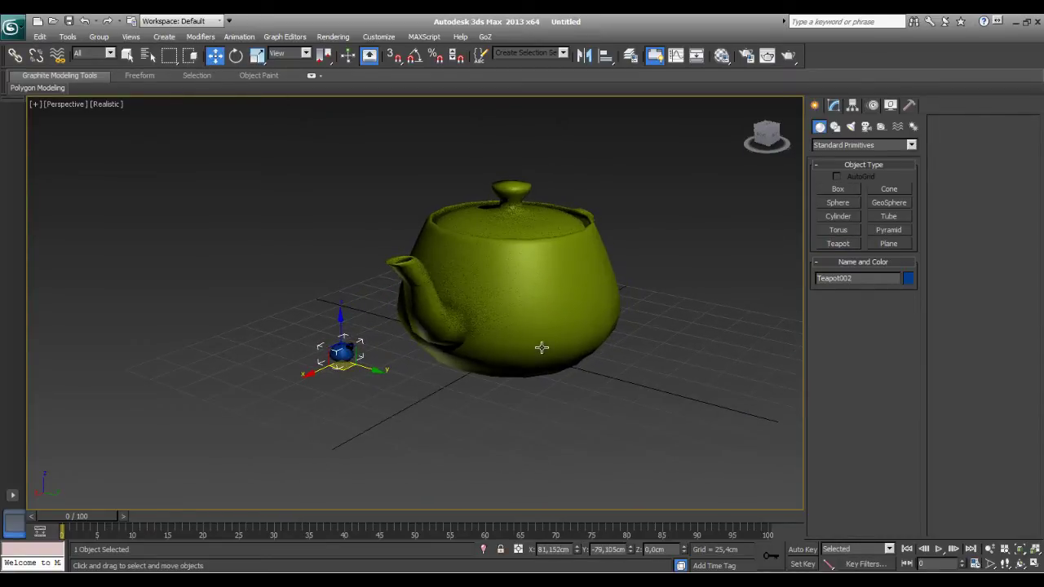
{"action": "key", "text": "F4"}
{"action": "scroll", "coordinate": [523, 348], "scroll_direction": "up", "scroll_amount": 1}
{"action": "scroll", "coordinate": [513, 353], "scroll_direction": "up", "scroll_amount": 2}
{"action": "scroll", "coordinate": [522, 359], "scroll_direction": "up", "scroll_amount": 2}
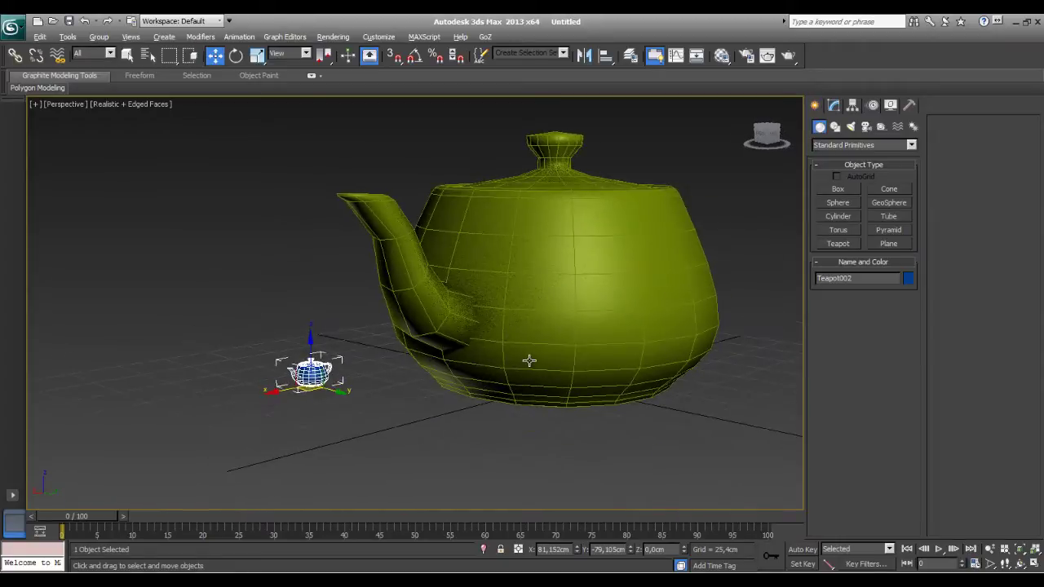
{"action": "scroll", "coordinate": [485, 380], "scroll_direction": "up", "scroll_amount": 1}
{"action": "scroll", "coordinate": [396, 367], "scroll_direction": "up", "scroll_amount": 2}
{"action": "scroll", "coordinate": [405, 359], "scroll_direction": "up", "scroll_amount": 2}
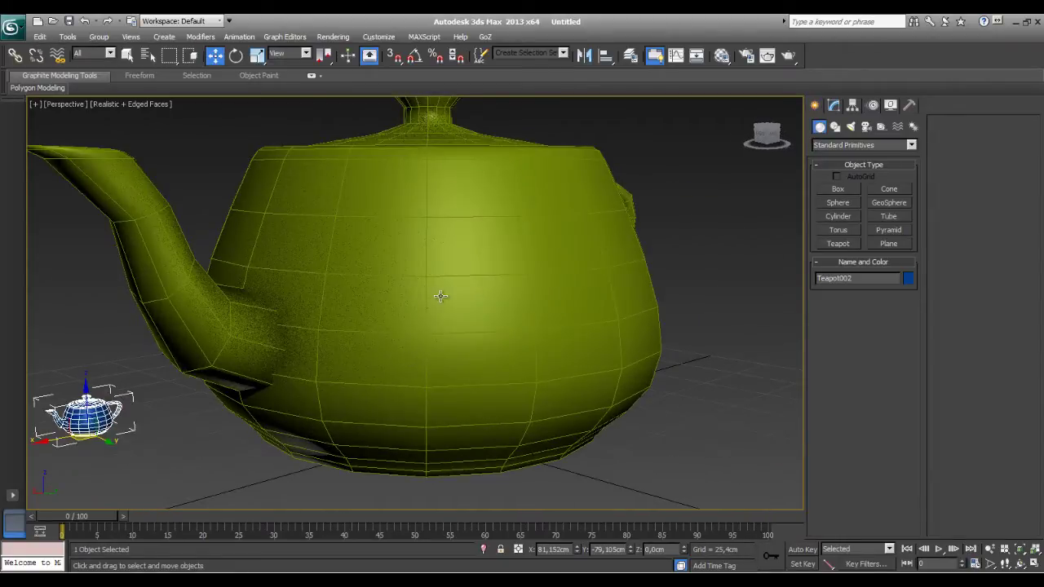
{"action": "middle_click_drag", "start_coordinate": [440, 296], "coordinate": [457, 217], "text": "alt"}
Convert the large green teapot to an Editable Poly and enter Vertex mode.
{"action": "left_click", "coordinate": [482, 239]}
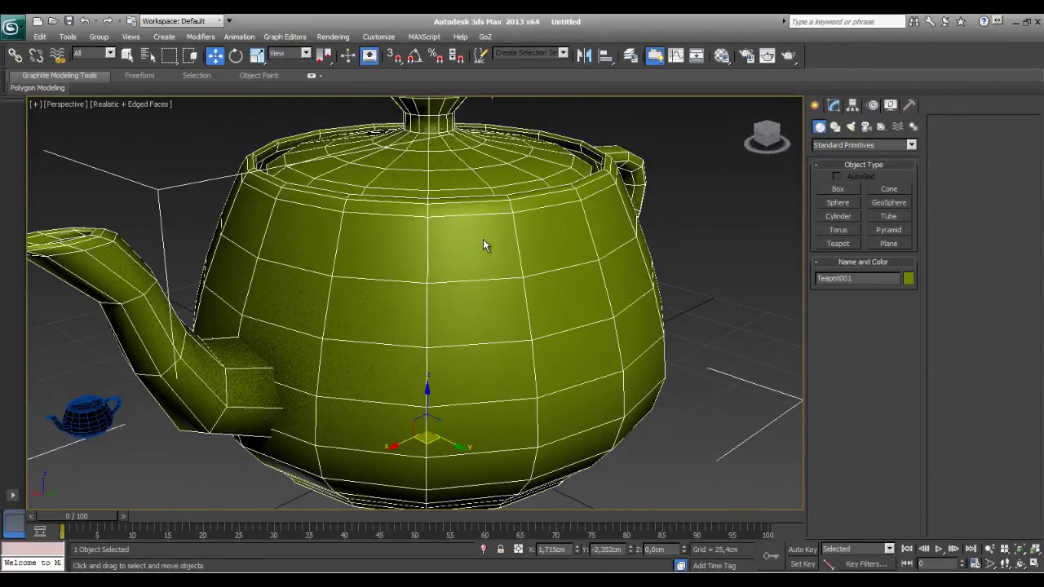
{"action": "right_click", "coordinate": [483, 245]}
{"action": "left_click", "coordinate": [664, 368]}
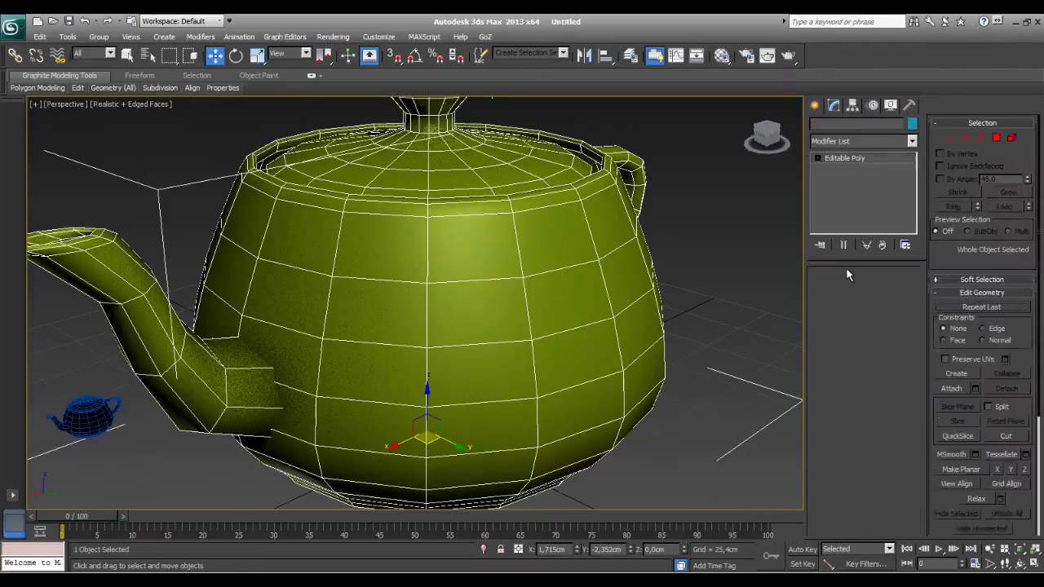
{"action": "key", "text": "1"}
Zoom in on the vertex mesh, select a single vertex, then show both teapots again.
{"action": "scroll", "coordinate": [375, 315], "scroll_direction": "up", "scroll_amount": 2}
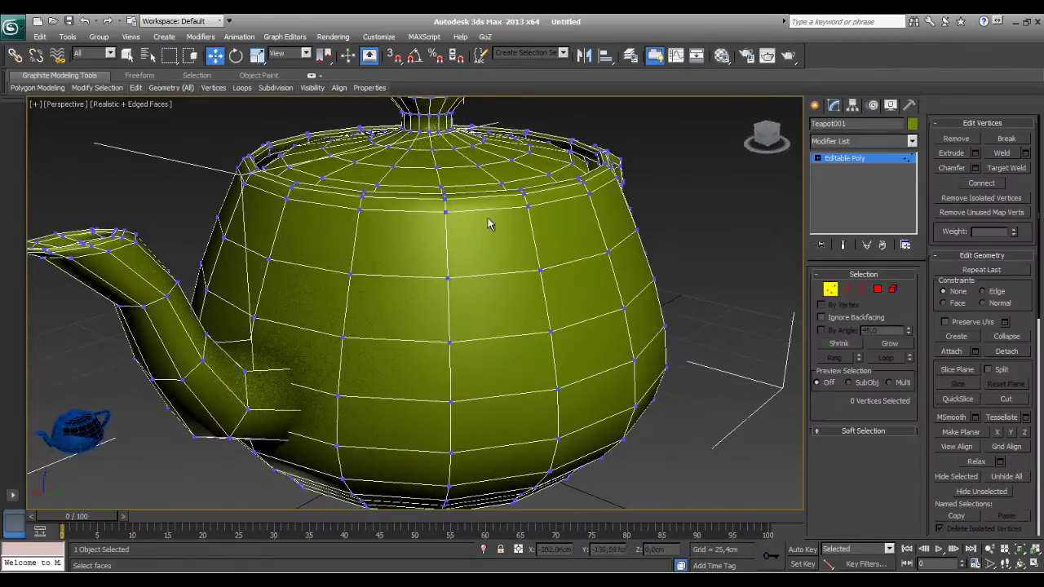
{"action": "scroll", "coordinate": [457, 261], "scroll_direction": "up", "scroll_amount": 2}
{"action": "scroll", "coordinate": [436, 314], "scroll_direction": "up", "scroll_amount": 2}
{"action": "scroll", "coordinate": [449, 325], "scroll_direction": "up", "scroll_amount": 2}
{"action": "scroll", "coordinate": [522, 306], "scroll_direction": "up", "scroll_amount": 3}
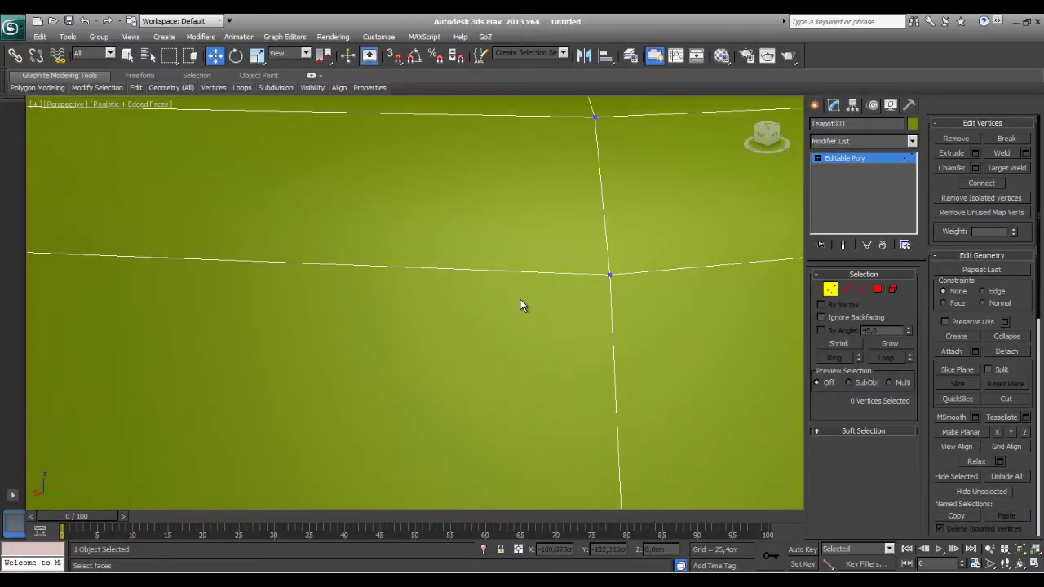
{"action": "scroll", "coordinate": [534, 296], "scroll_direction": "down", "scroll_amount": 2}
{"action": "scroll", "coordinate": [522, 310], "scroll_direction": "down", "scroll_amount": 1}
{"action": "scroll", "coordinate": [486, 322], "scroll_direction": "down", "scroll_amount": 2}
{"action": "scroll", "coordinate": [485, 323], "scroll_direction": "up", "scroll_amount": 3}
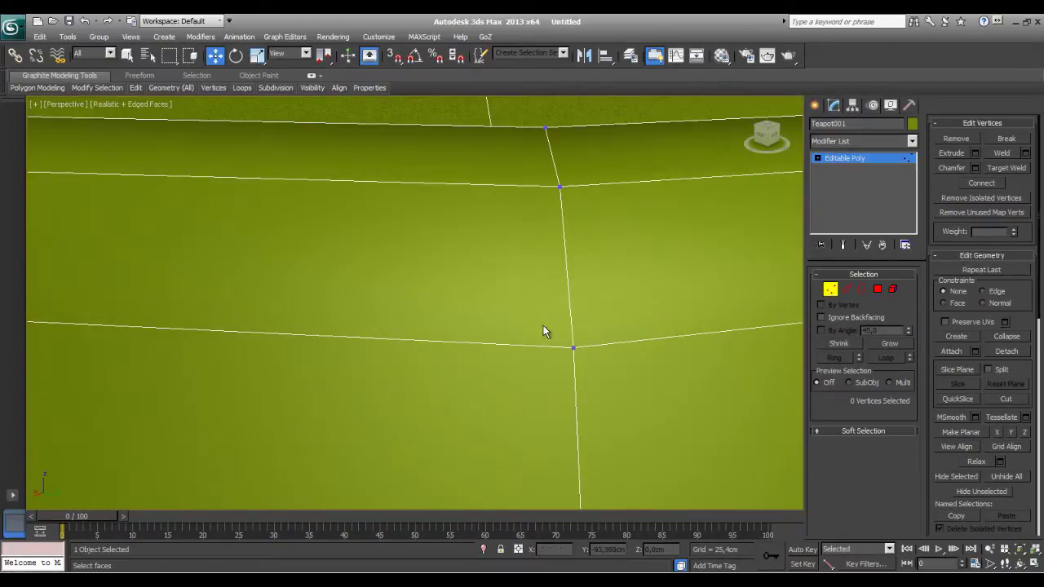
{"action": "scroll", "coordinate": [544, 330], "scroll_direction": "down", "scroll_amount": 3}
{"action": "scroll", "coordinate": [556, 336], "scroll_direction": "up", "scroll_amount": 3}
{"action": "scroll", "coordinate": [556, 336], "scroll_direction": "down", "scroll_amount": 2}
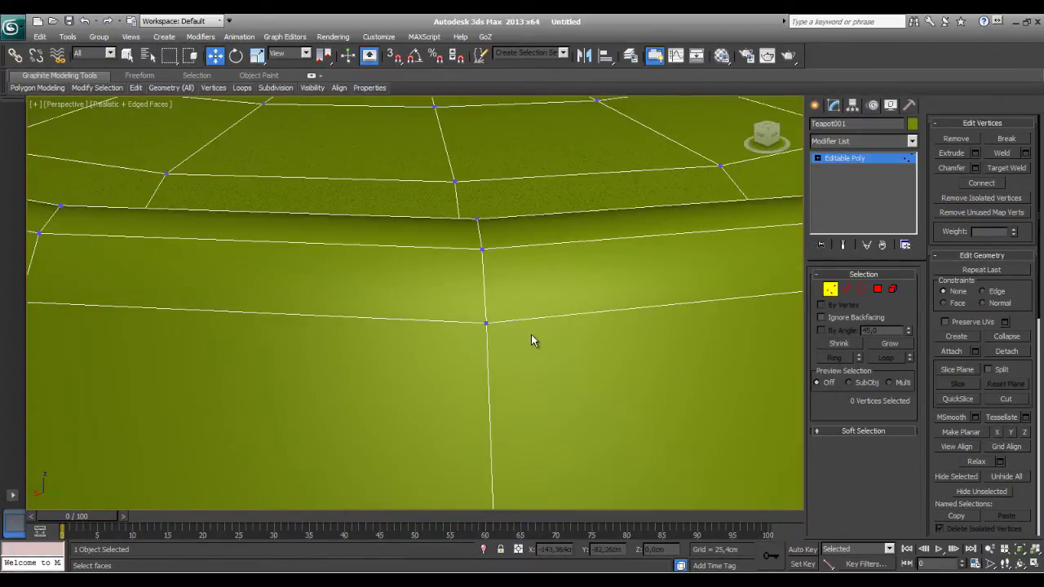
{"action": "scroll", "coordinate": [531, 336], "scroll_direction": "down", "scroll_amount": 2}
{"action": "scroll", "coordinate": [528, 336], "scroll_direction": "down", "scroll_amount": 2}
{"action": "scroll", "coordinate": [491, 336], "scroll_direction": "up", "scroll_amount": 4}
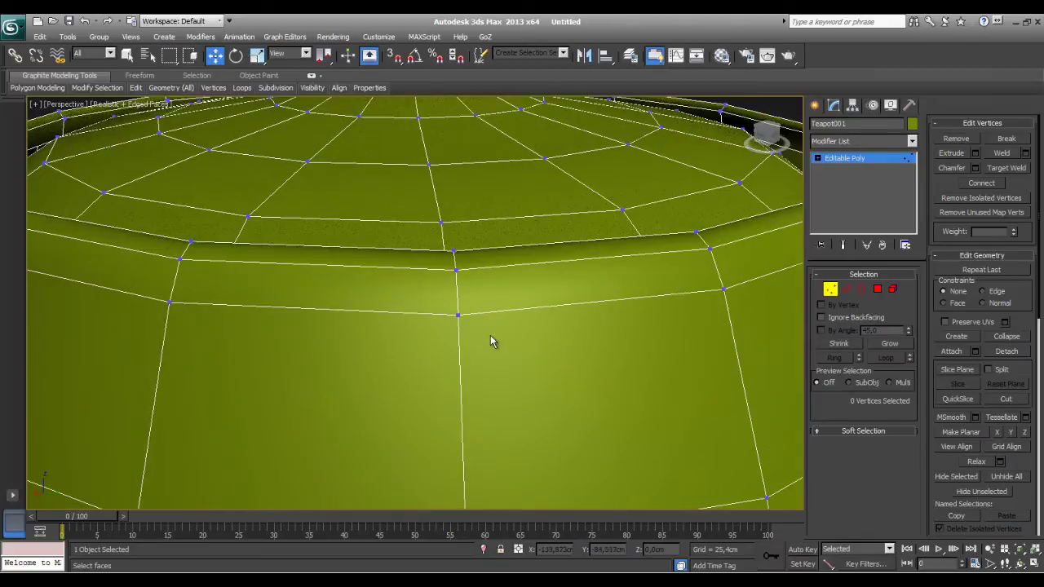
{"action": "scroll", "coordinate": [490, 338], "scroll_direction": "up", "scroll_amount": 1}
{"action": "scroll", "coordinate": [492, 341], "scroll_direction": "up", "scroll_amount": 1}
{"action": "scroll", "coordinate": [498, 326], "scroll_direction": "up", "scroll_amount": 1}
{"action": "scroll", "coordinate": [506, 302], "scroll_direction": "up", "scroll_amount": 2}
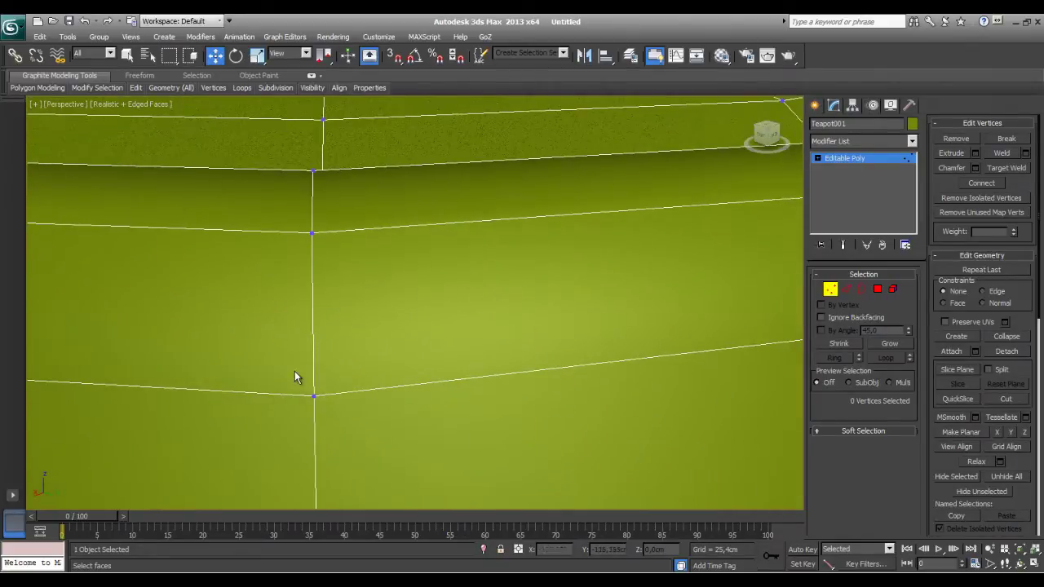
{"action": "scroll", "coordinate": [342, 365], "scroll_direction": "up", "scroll_amount": 2}
{"action": "left_click", "coordinate": [398, 286]}
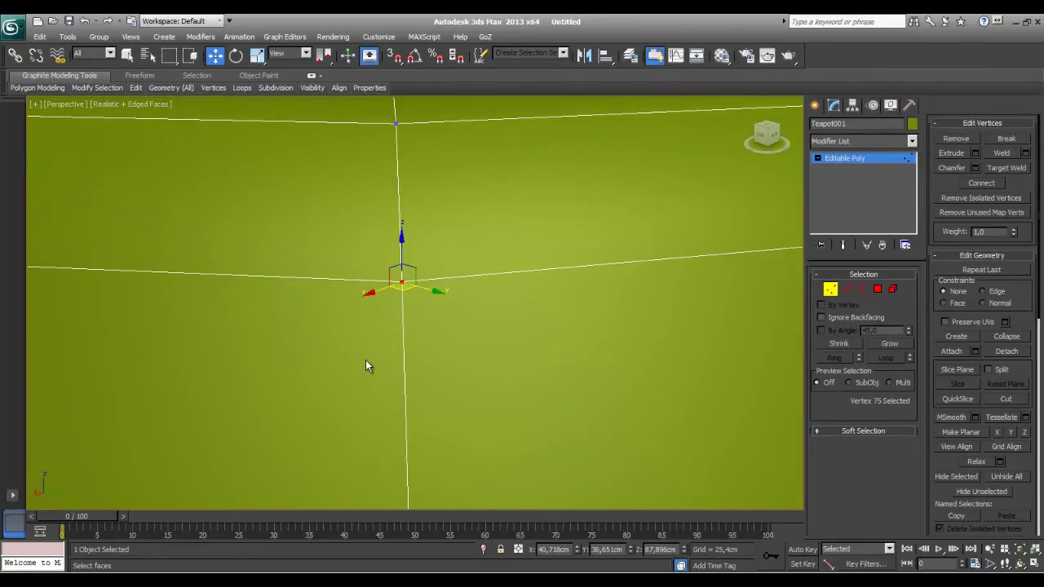
{"action": "scroll", "coordinate": [366, 360], "scroll_direction": "down", "scroll_amount": 2}
{"action": "scroll", "coordinate": [366, 357], "scroll_direction": "down", "scroll_amount": 2}
{"action": "middle_click_drag", "start_coordinate": [366, 356], "coordinate": [391, 330]}
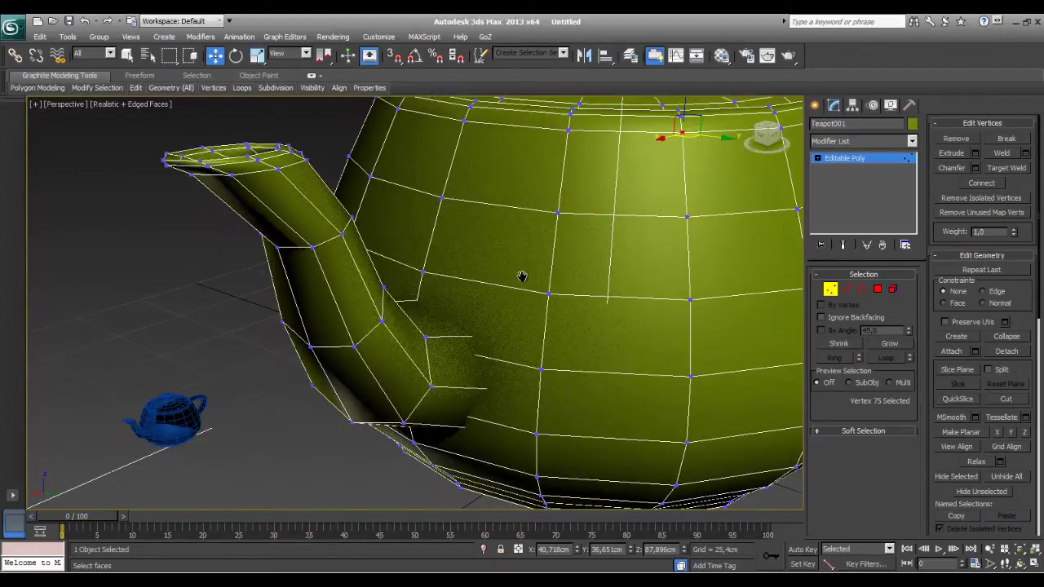
Convert the small blue teapot to an Editable Poly.
{"action": "mouse_move", "coordinate": [432, 364]}
{"action": "middle_mouse_down", "text": "alt"}
{"action": "mouse_move", "coordinate": [415, 373]}
{"action": "mouse_move", "coordinate": [400, 347]}
{"action": "middle_mouse_up", "text": "alt"}
{"action": "left_click", "coordinate": [397, 344]}
{"action": "right_click", "coordinate": [397, 344]}
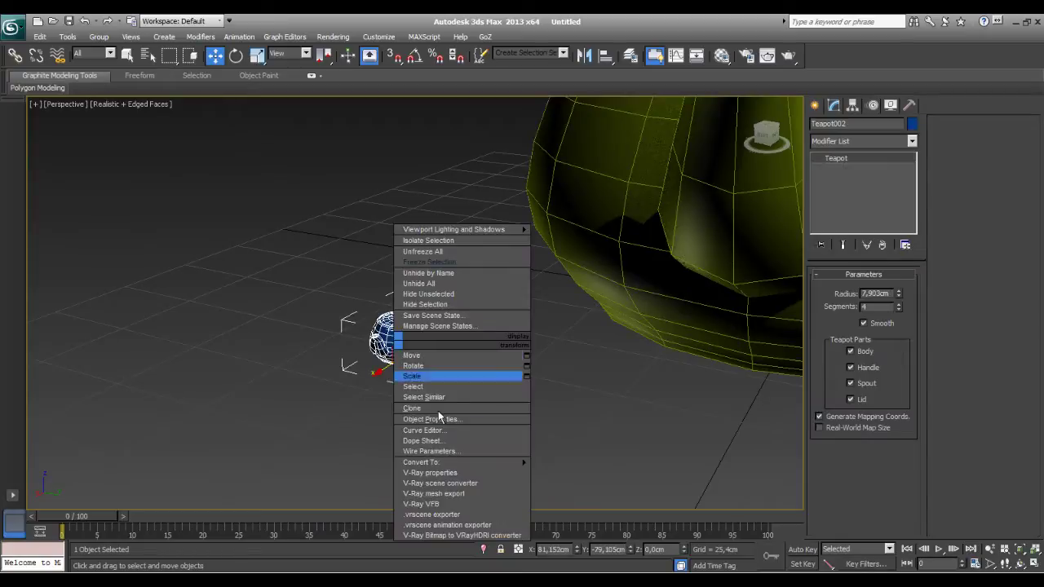
{"action": "left_click", "coordinate": [571, 469]}
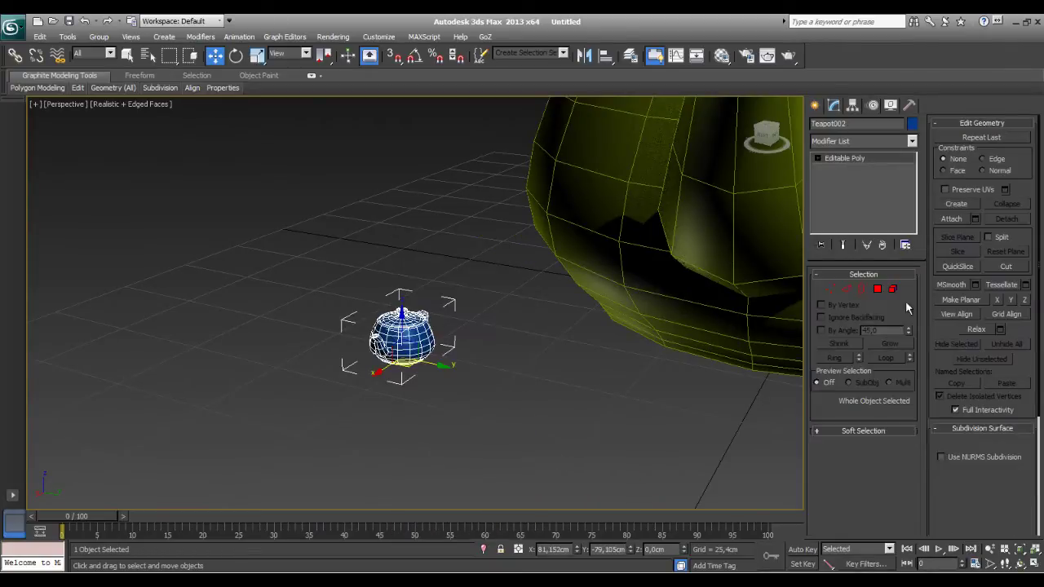
Set the small teapot's object colour to teal and frame it in the view.
{"action": "left_click", "coordinate": [912, 123]}
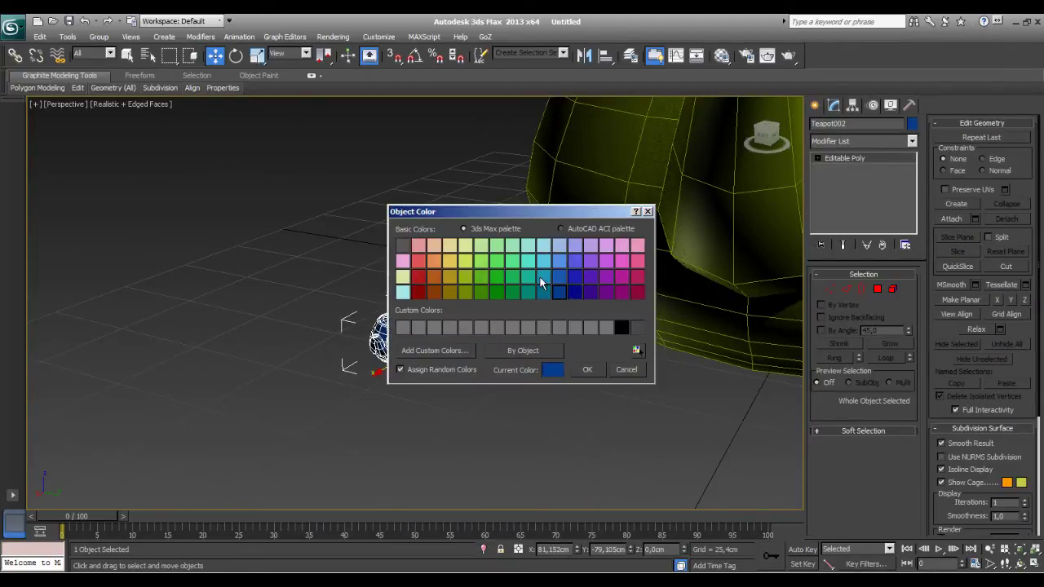
{"action": "left_click", "coordinate": [543, 279]}
{"action": "left_click", "coordinate": [587, 369]}
{"action": "key", "text": "z"}
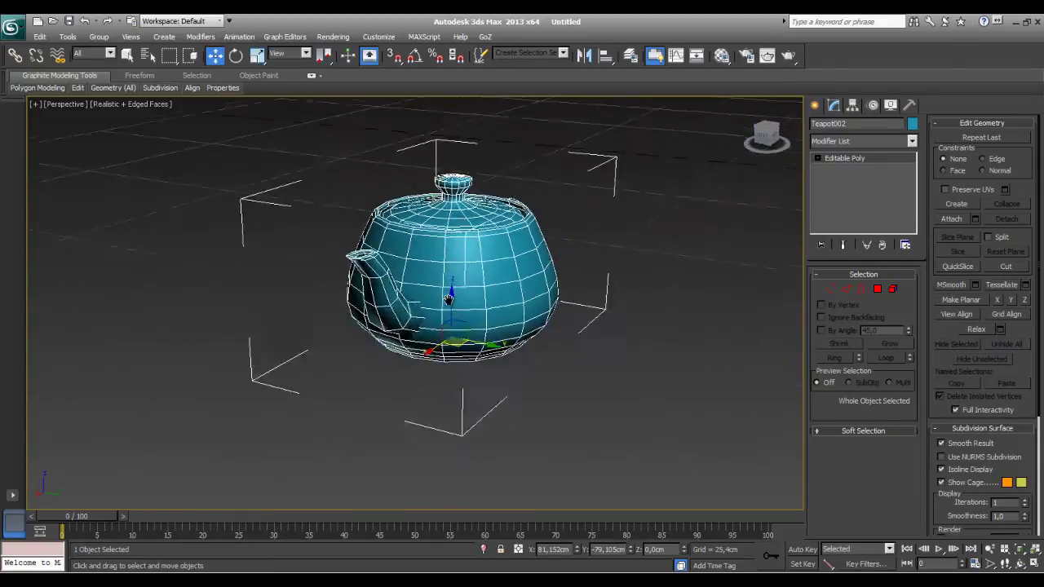
{"action": "scroll", "coordinate": [448, 299], "scroll_direction": "up", "scroll_amount": 1}
{"action": "scroll", "coordinate": [490, 284], "scroll_direction": "up", "scroll_amount": 2}
{"action": "scroll", "coordinate": [489, 284], "scroll_direction": "up", "scroll_amount": 1}
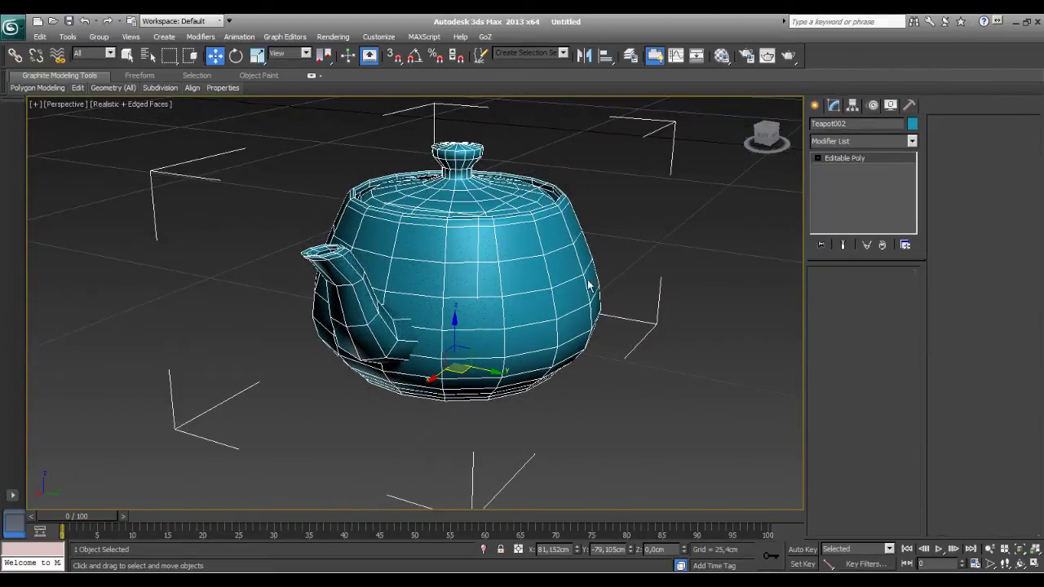
Enter Vertex mode on the small teapot and zoom in on its upper body.
{"action": "key", "text": "1"}
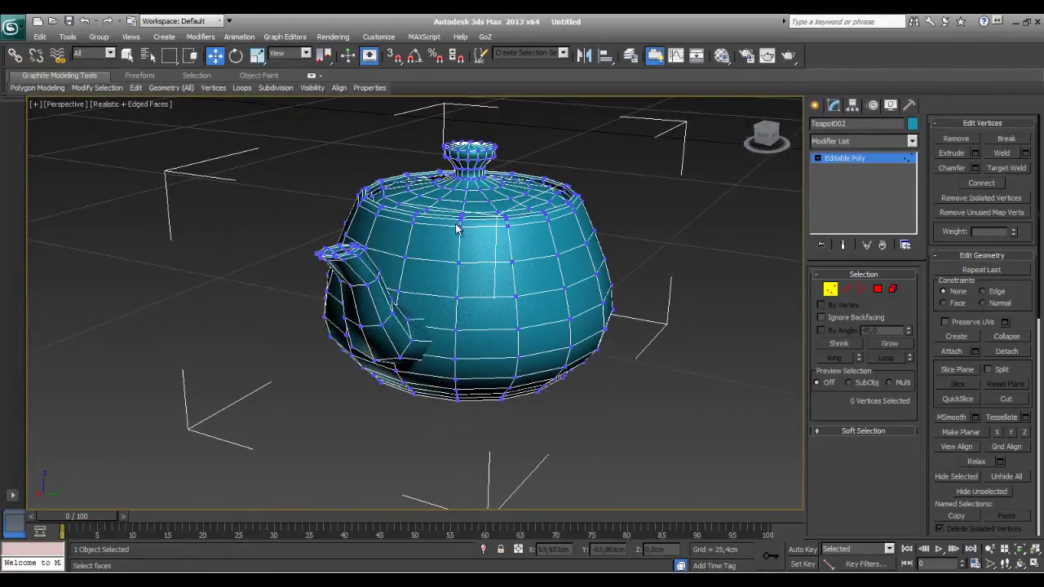
{"action": "scroll", "coordinate": [462, 236], "scroll_direction": "up", "scroll_amount": 1}
{"action": "scroll", "coordinate": [466, 245], "scroll_direction": "up", "scroll_amount": 1}
{"action": "scroll", "coordinate": [473, 242], "scroll_direction": "up", "scroll_amount": 1}
{"action": "scroll", "coordinate": [473, 300], "scroll_direction": "up", "scroll_amount": 1}
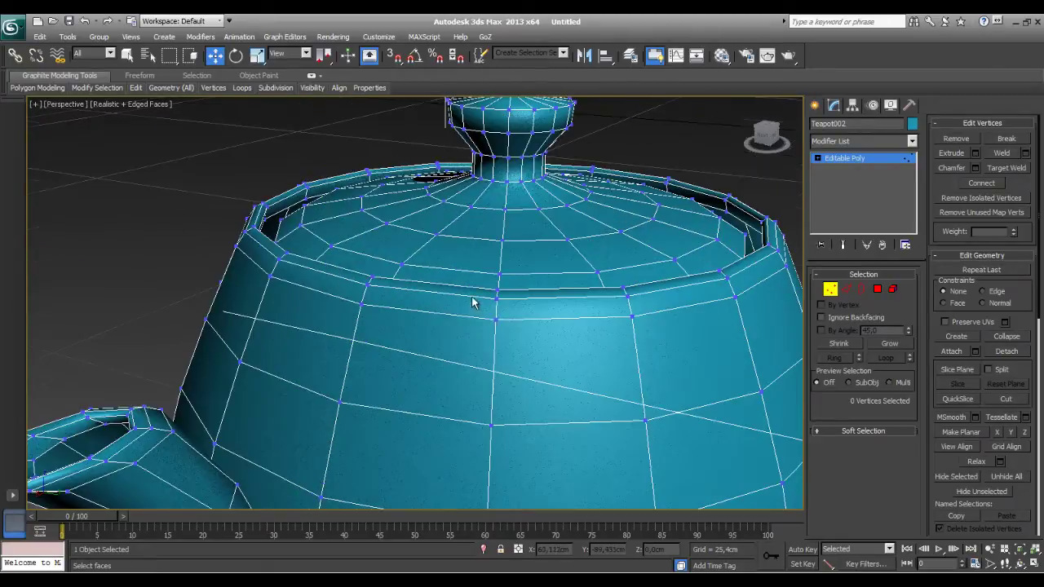
{"action": "mouse_move", "coordinate": [472, 303]}
{"action": "middle_mouse_down", "text": "alt"}
{"action": "mouse_move", "coordinate": [487, 319]}
{"action": "mouse_move", "coordinate": [401, 272]}
{"action": "mouse_move", "coordinate": [428, 280]}
{"action": "middle_mouse_up", "text": "alt"}
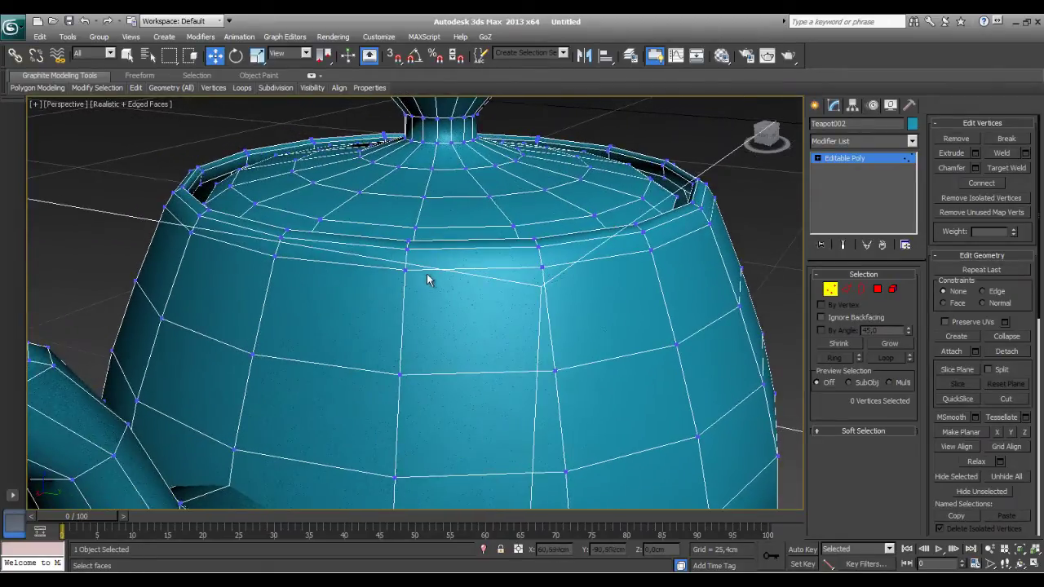
{"action": "scroll", "coordinate": [426, 279], "scroll_direction": "up", "scroll_amount": 3}
{"action": "scroll", "coordinate": [428, 294], "scroll_direction": "down", "scroll_amount": 2}
{"action": "scroll", "coordinate": [424, 282], "scroll_direction": "up", "scroll_amount": 2}
{"action": "scroll", "coordinate": [421, 273], "scroll_direction": "up", "scroll_amount": 1}
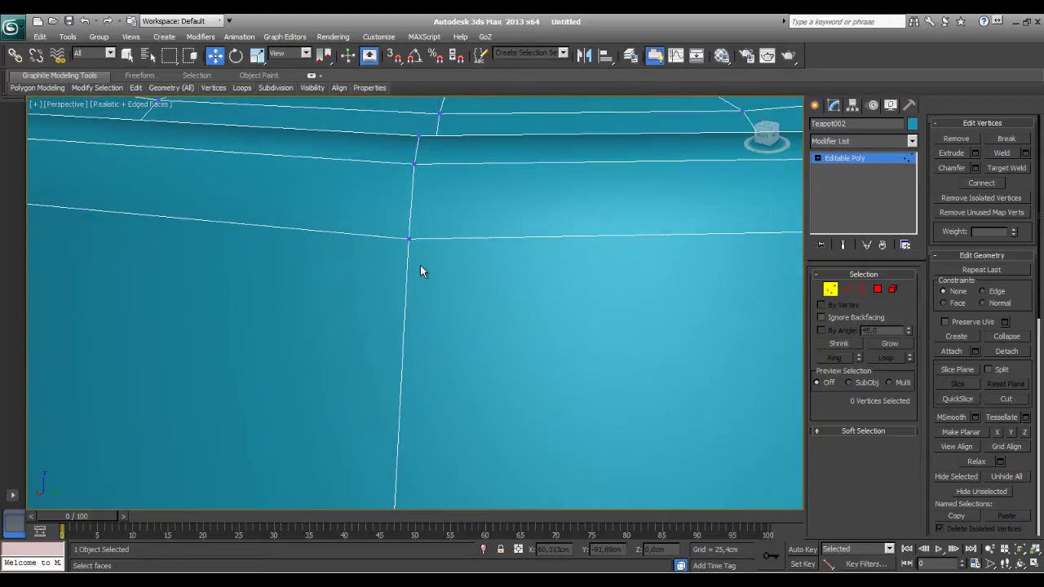
{"action": "scroll", "coordinate": [419, 242], "scroll_direction": "up", "scroll_amount": 2}
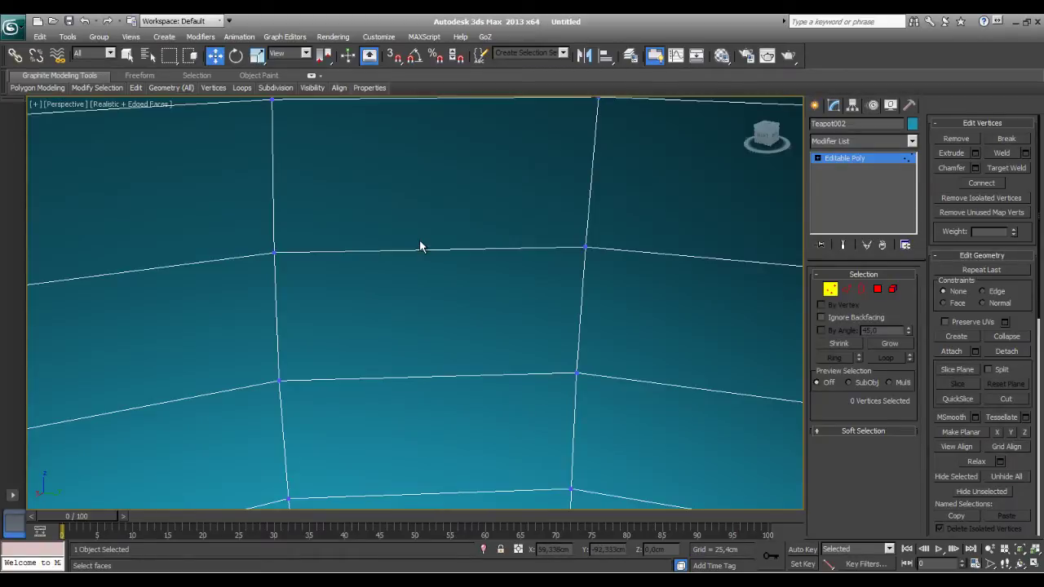
{"action": "scroll", "coordinate": [419, 242], "scroll_direction": "up", "scroll_amount": 1}
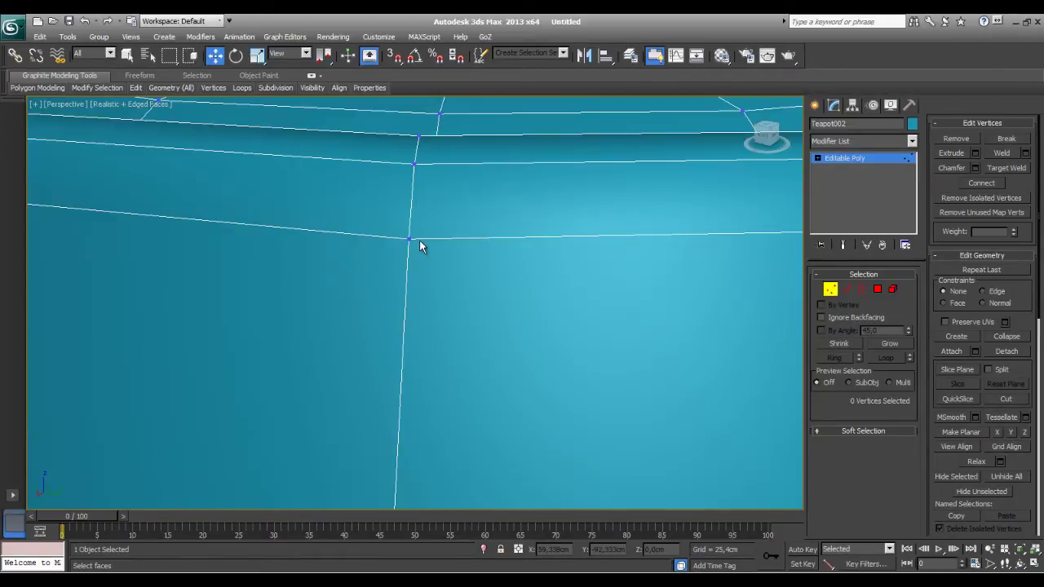
{"action": "scroll", "coordinate": [415, 239], "scroll_direction": "down", "scroll_amount": 1}
{"action": "scroll", "coordinate": [415, 238], "scroll_direction": "up", "scroll_amount": 1}
{"action": "scroll", "coordinate": [418, 249], "scroll_direction": "down", "scroll_amount": 3}
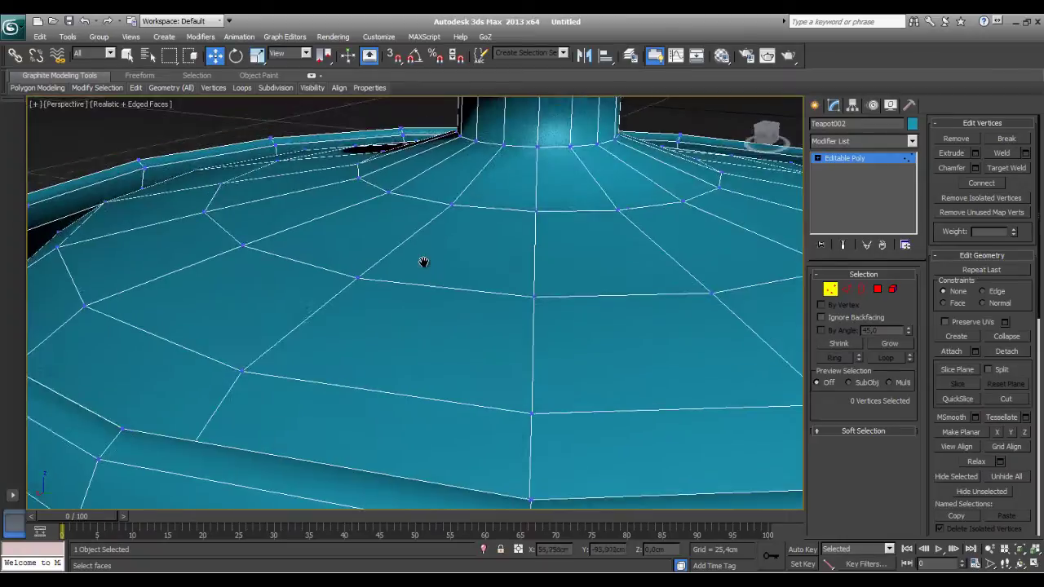
{"action": "scroll", "coordinate": [423, 263], "scroll_direction": "down", "scroll_amount": 1}
{"action": "mouse_move", "coordinate": [465, 286]}
{"action": "middle_mouse_down", "text": "alt"}
{"action": "mouse_move", "coordinate": [478, 345]}
{"action": "mouse_move", "coordinate": [487, 299]}
{"action": "mouse_move", "coordinate": [446, 319]}
{"action": "mouse_move", "coordinate": [501, 355]}
{"action": "middle_mouse_up", "text": "alt"}
{"action": "scroll", "coordinate": [454, 327], "scroll_direction": "up", "scroll_amount": 2}
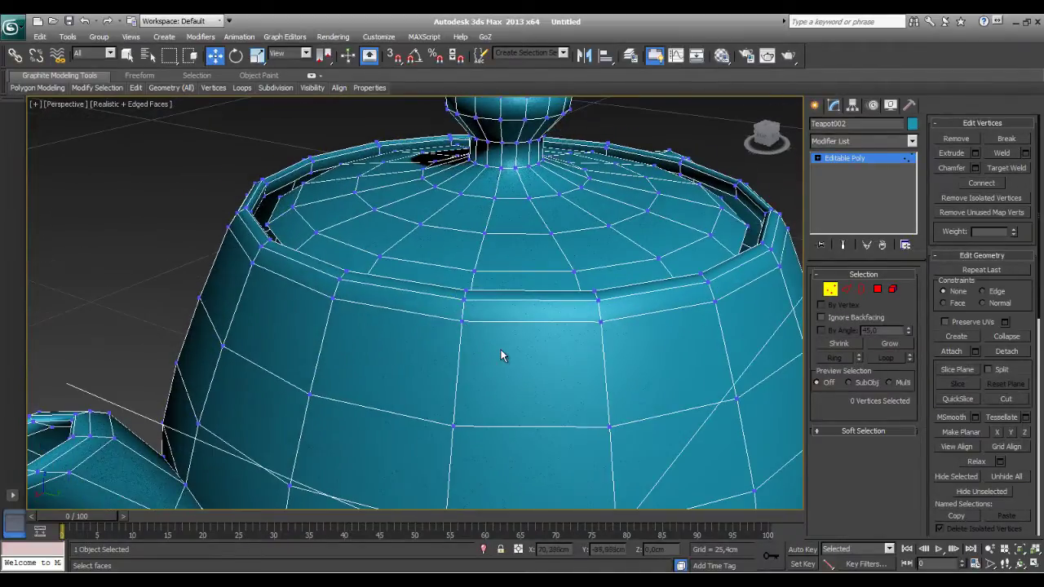
Bring the spout and lid into view and switch to Walk Through navigation.
{"action": "mouse_move", "coordinate": [648, 330]}
{"action": "middle_mouse_down", "text": "alt"}
{"action": "mouse_move", "coordinate": [510, 322]}
{"action": "mouse_move", "coordinate": [430, 336]}
{"action": "middle_mouse_up", "text": "alt"}
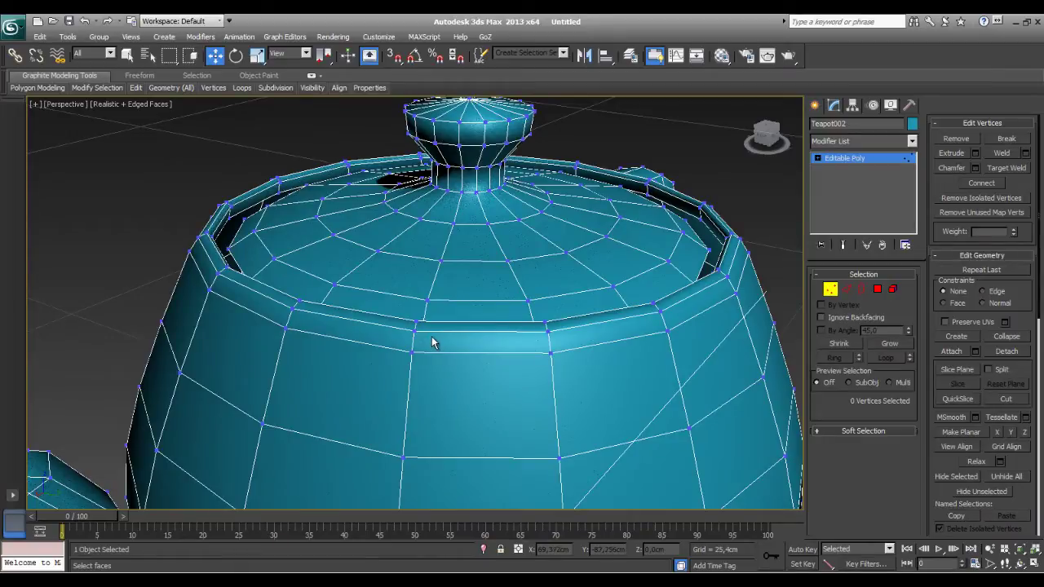
{"action": "middle_click_drag", "start_coordinate": [432, 336], "coordinate": [478, 324], "text": "alt"}
{"action": "key", "text": "Up"}
{"action": "mouse_move", "coordinate": [478, 324]}
{"action": "left_mouse_down"}
{"action": "mouse_move", "coordinate": [498, 318]}
{"action": "mouse_move", "coordinate": [487, 305]}
{"action": "left_mouse_up"}
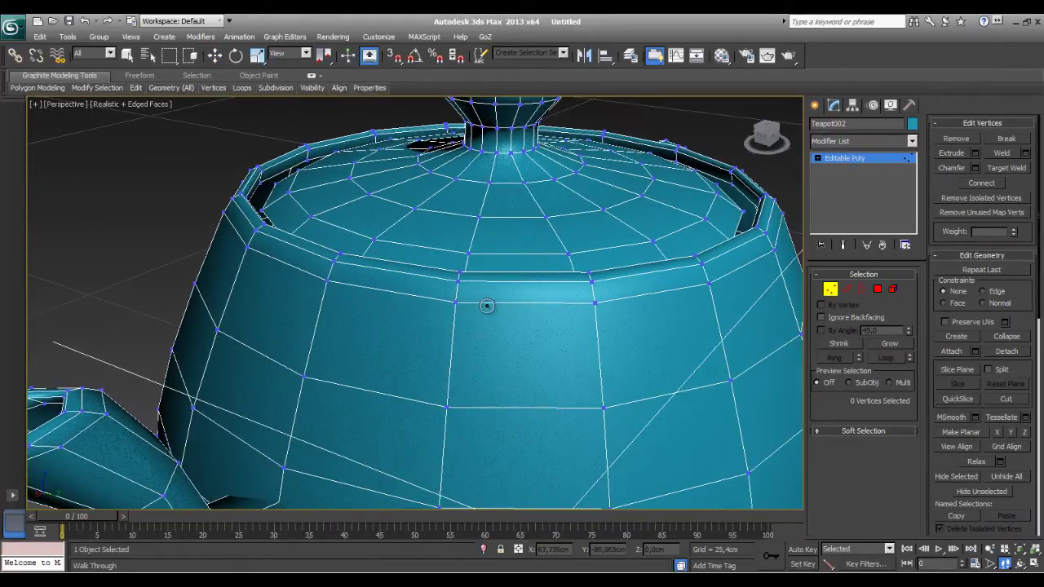
Walk forward, back and sideways around the teapot body with the arrow keys.
{"action": "key", "text": "Up"}
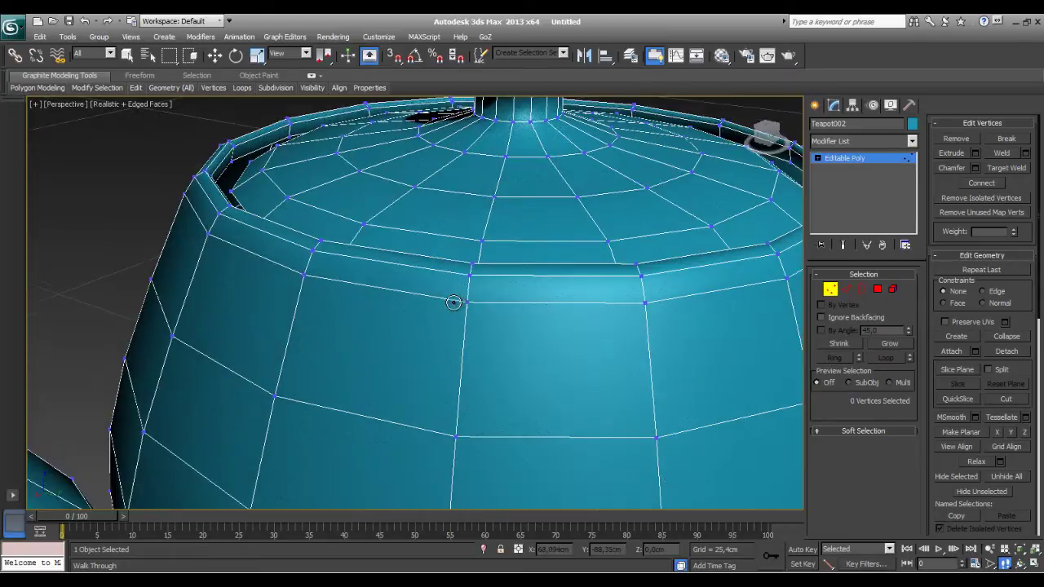
{"action": "key", "text": "Down"}
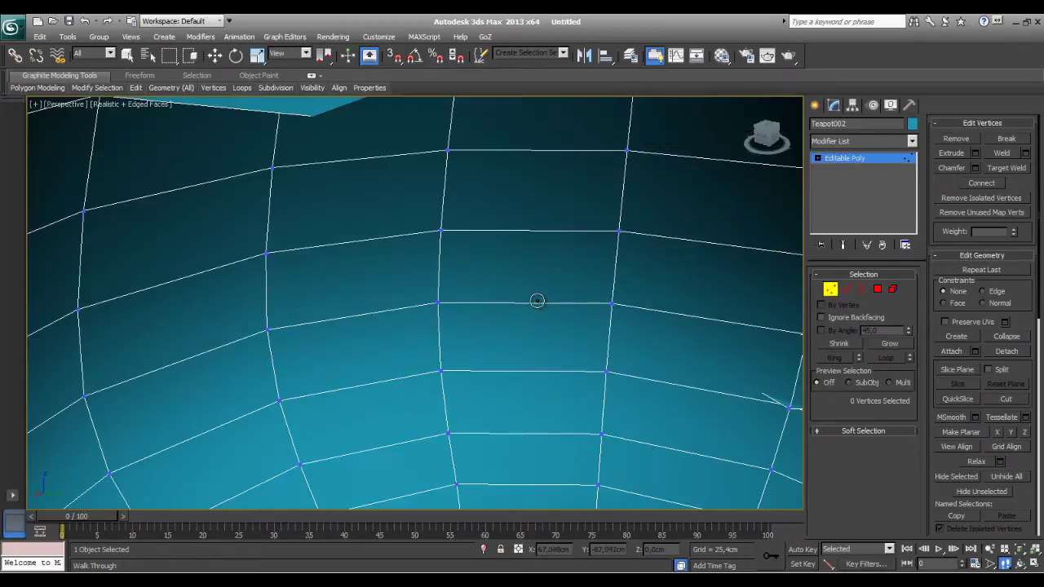
{"action": "key", "text": "Up"}
{"action": "key", "text": "Right"}
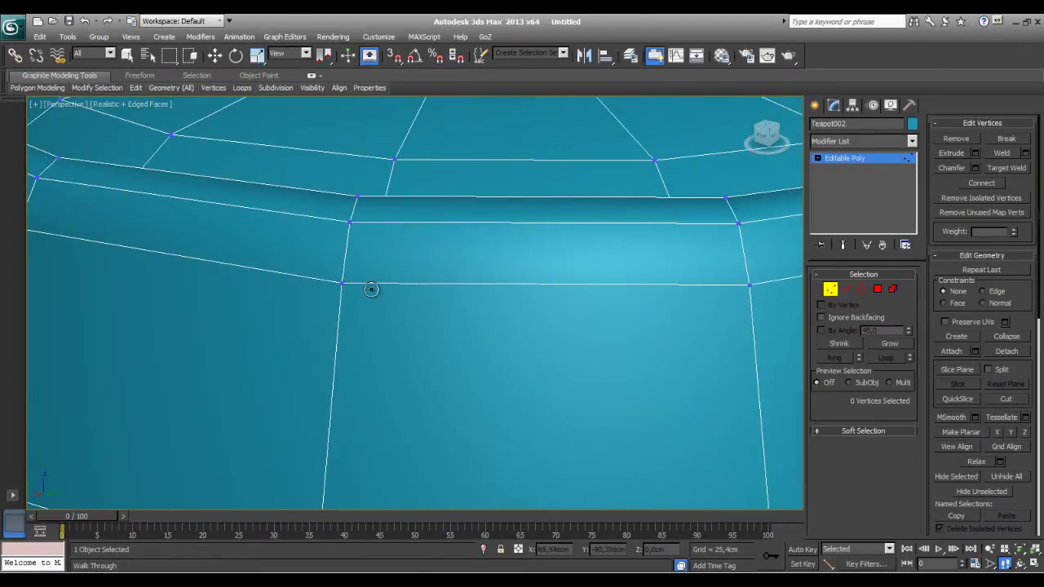
{"action": "key", "text": "Up"}
{"action": "key", "text": "Down"}
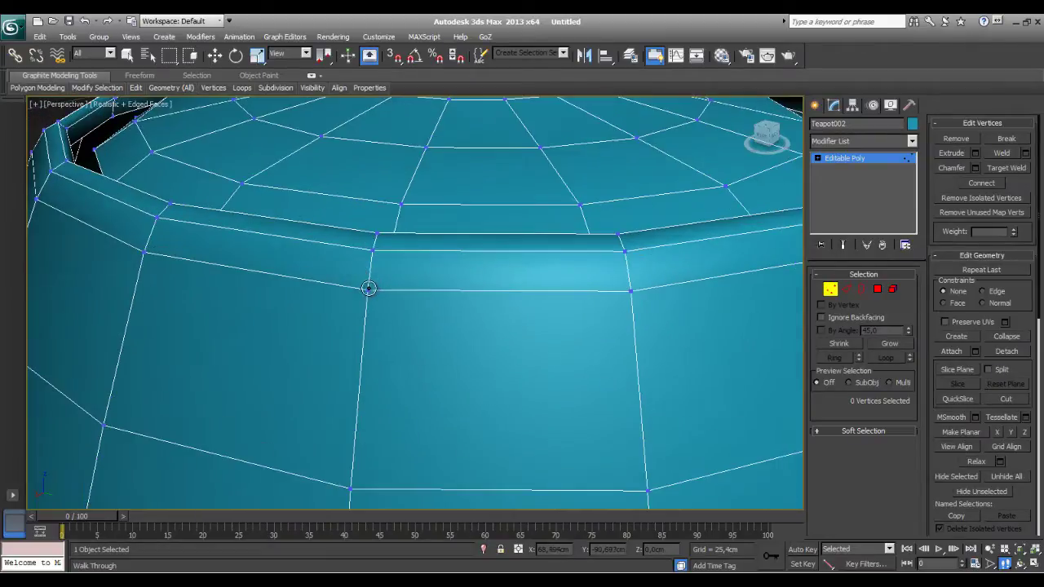
{"action": "key", "text": "Up"}
{"action": "key", "text": "Up"}
{"action": "key", "text": "Down"}
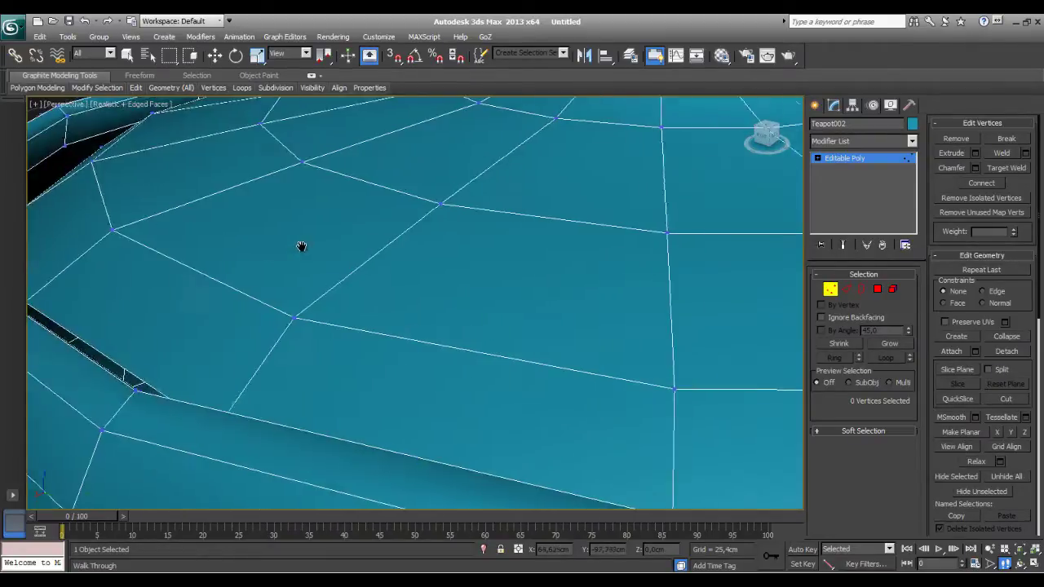
{"action": "key", "text": "Up"}
{"action": "key", "text": "Left"}
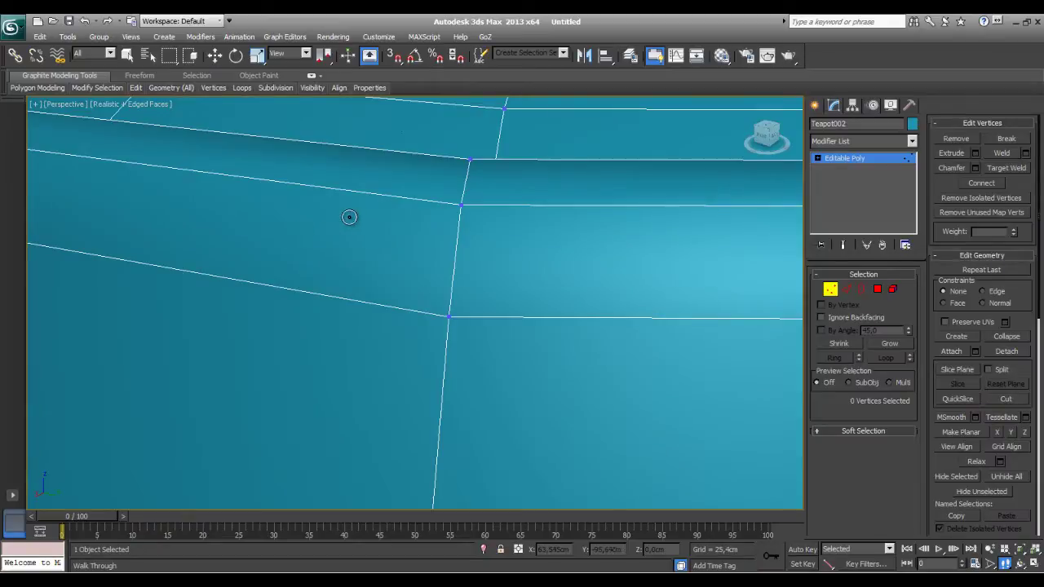
Turn along the teapot surface, then back out to reveal the yellow teapot.
{"action": "left_click_drag", "start_coordinate": [375, 236], "coordinate": [374, 243]}
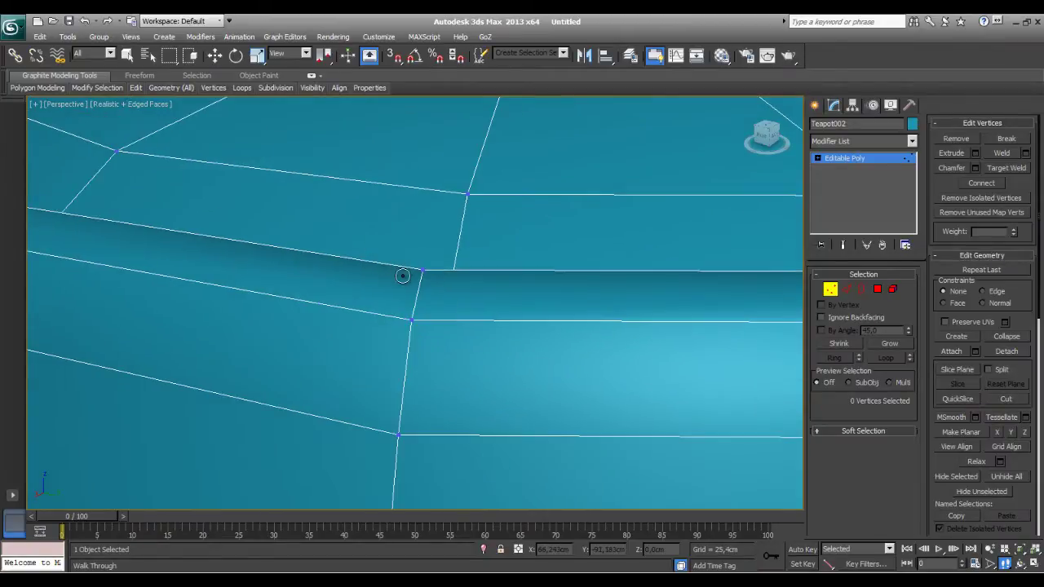
{"action": "key", "text": "Down"}
{"action": "key", "text": "Up"}
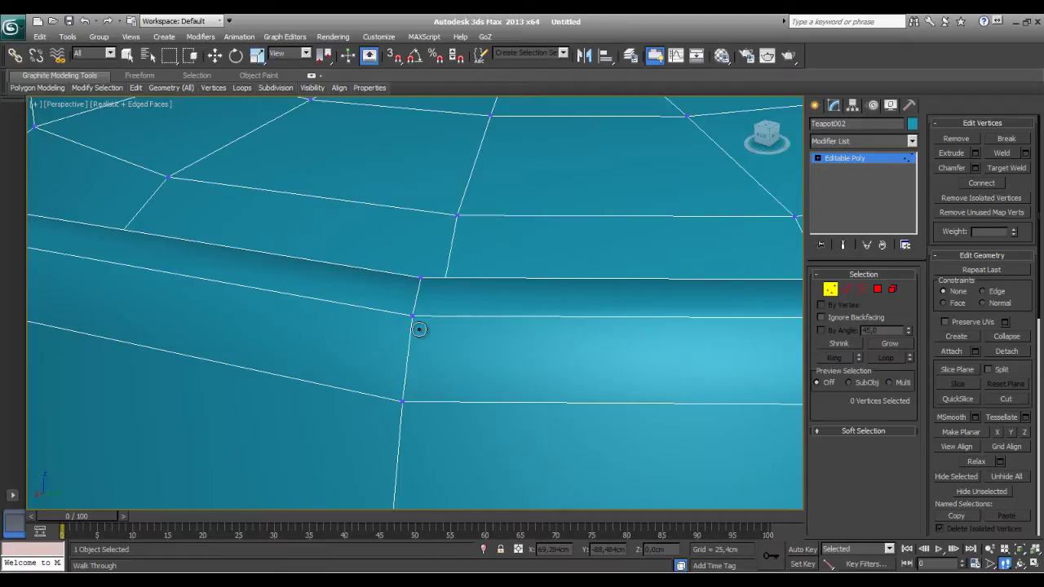
{"action": "key", "text": "z"}
{"action": "key", "text": "Down"}
{"action": "key", "text": "Down"}
{"action": "key", "text": "Down"}
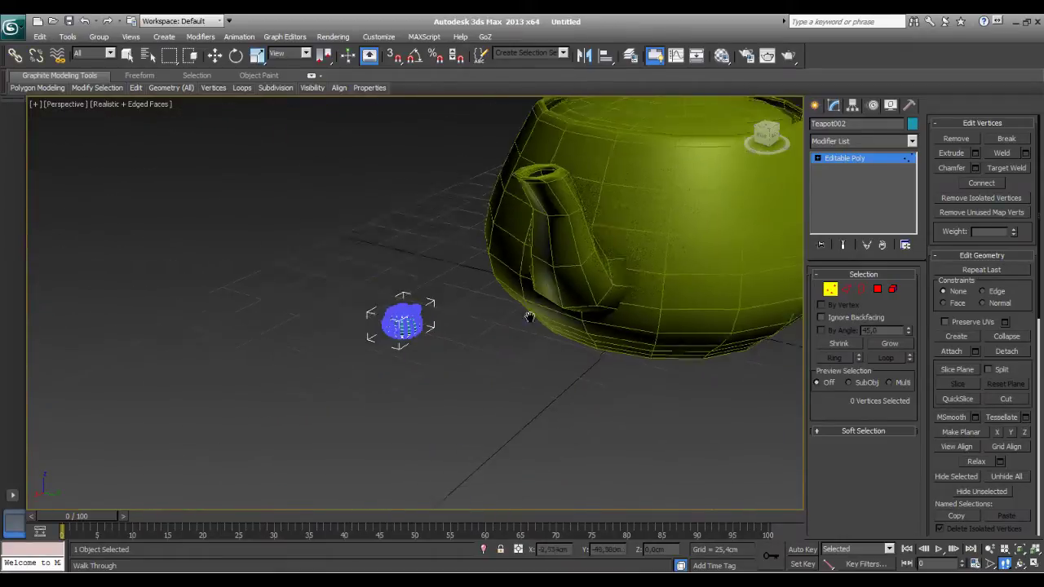
Walk into the large yellow teapot and look across its surface.
{"action": "left_click_drag", "start_coordinate": [529, 317], "coordinate": [506, 270]}
{"action": "key", "text": "Up"}
{"action": "key", "text": "Up"}
{"action": "key", "text": "Up"}
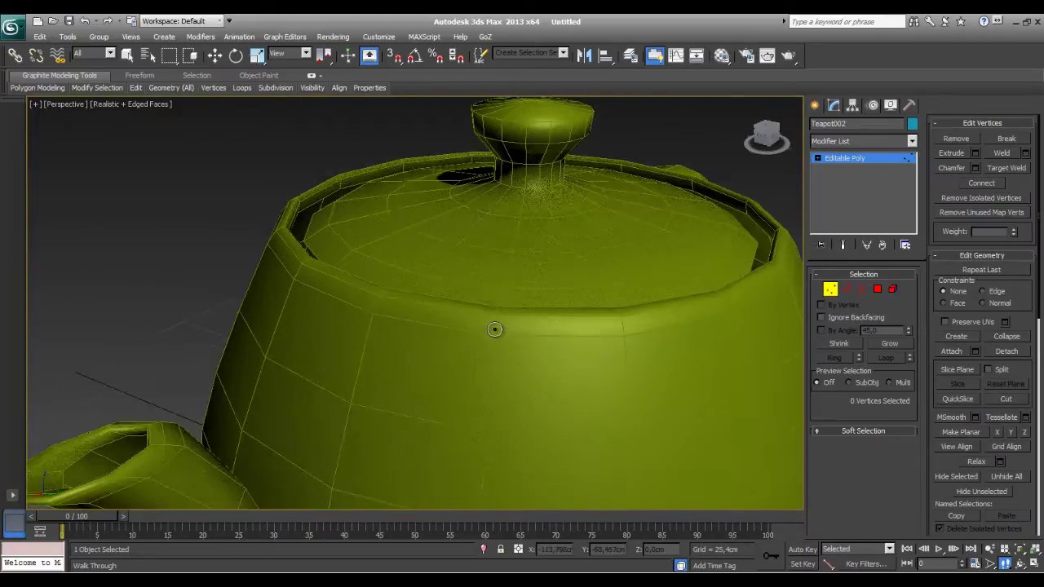
{"action": "key", "text": "Up"}
{"action": "key", "text": "Up"}
{"action": "key", "text": "Up"}
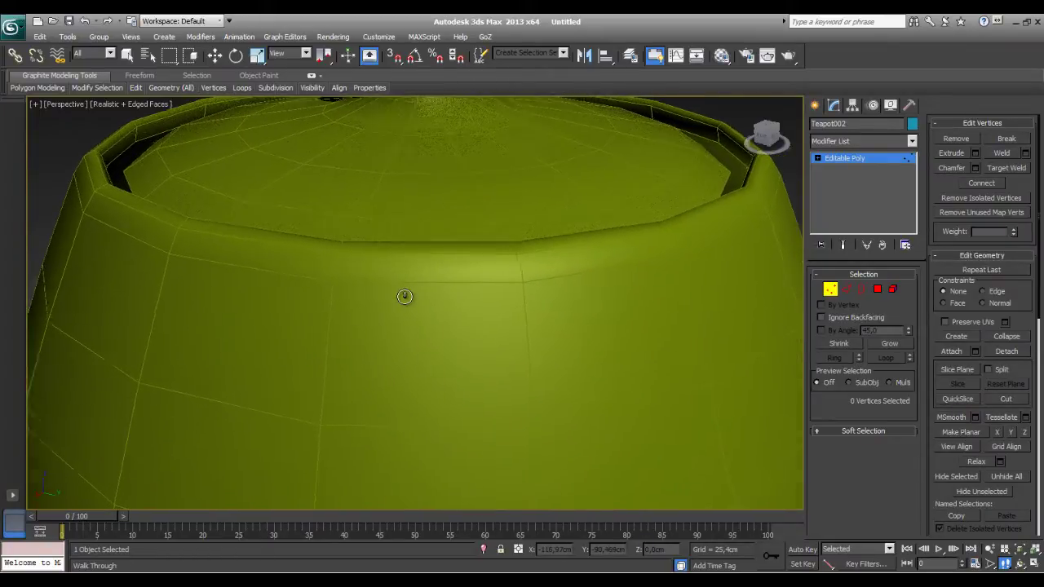
{"action": "key", "text": "Up"}
{"action": "key", "text": "Up"}
{"action": "key", "text": "Up"}
{"action": "key", "text": "Up"}
{"action": "key", "text": "Up"}
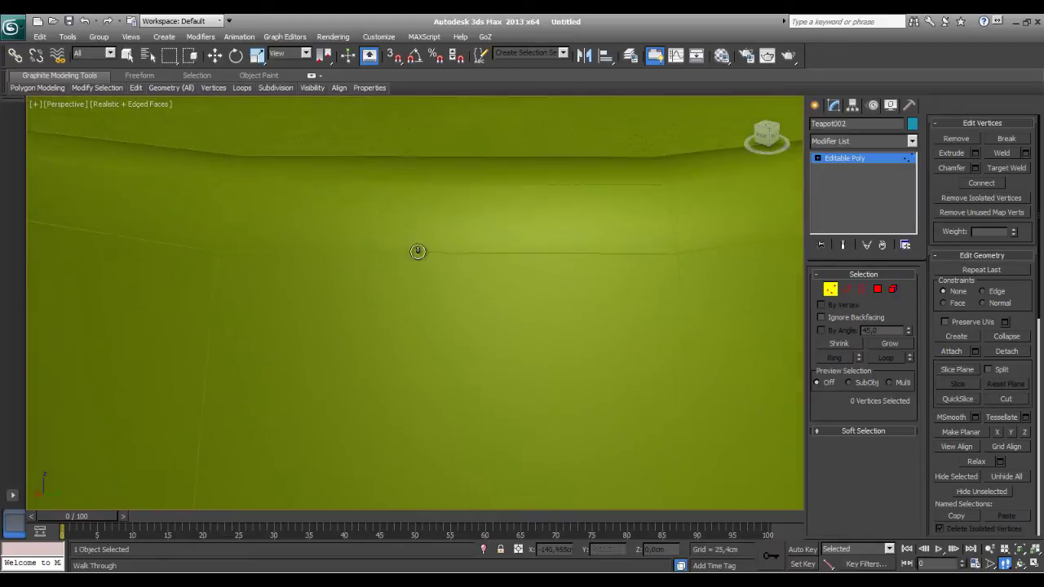
{"action": "key", "text": "Up"}
{"action": "key", "text": "Up"}
{"action": "mouse_move", "coordinate": [454, 231]}
{"action": "middle_mouse_down"}
{"action": "mouse_move", "coordinate": [478, 247]}
{"action": "mouse_move", "coordinate": [457, 242]}
{"action": "middle_mouse_up"}
{"action": "mouse_move", "coordinate": [457, 243]}
{"action": "left_mouse_down"}
{"action": "mouse_move", "coordinate": [392, 294]}
{"action": "mouse_move", "coordinate": [338, 301]}
{"action": "mouse_move", "coordinate": [209, 376]}
{"action": "left_mouse_up"}
Back out of the yellow teapot and walk up until the blue teapot fills the view.
{"action": "key", "text": "Down"}
{"action": "key", "text": "Down"}
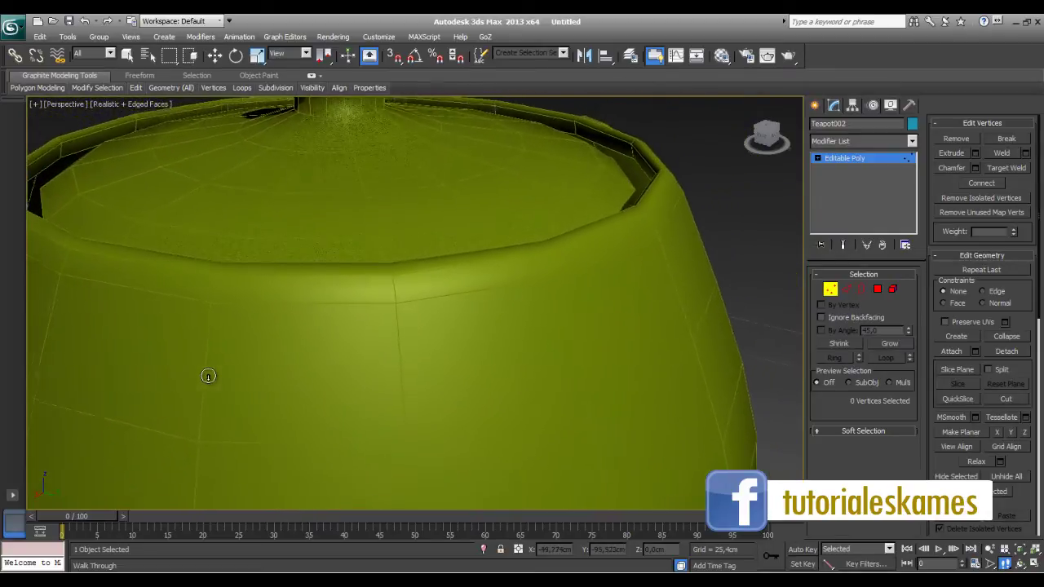
{"action": "key", "text": "Down"}
{"action": "key", "text": "Down"}
{"action": "key", "text": "Left"}
{"action": "key", "text": "Left"}
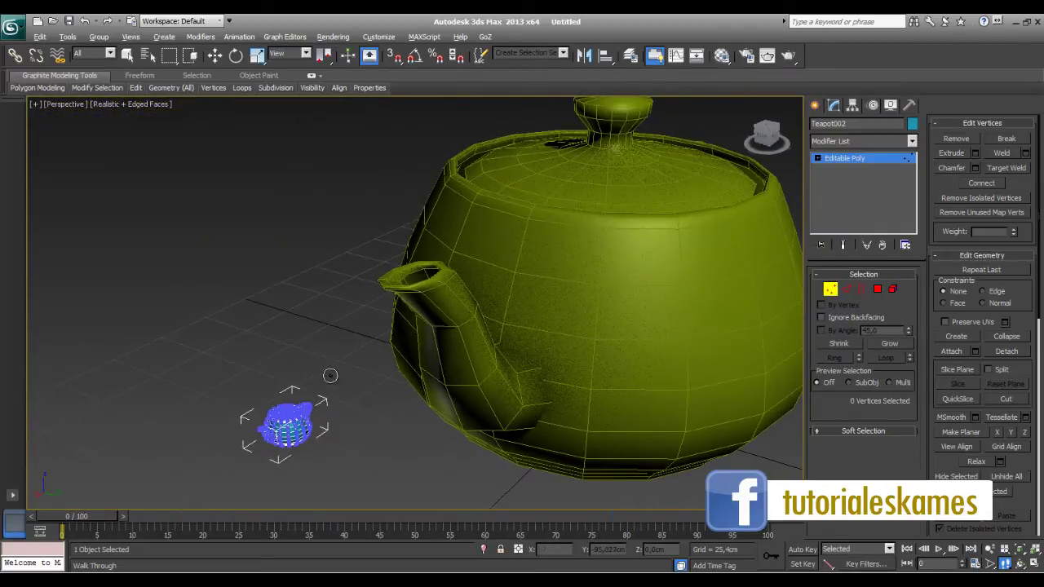
{"action": "key", "text": "Up"}
{"action": "key", "text": "Up"}
{"action": "key", "text": "Up"}
{"action": "key", "text": "Up"}
{"action": "left_click_drag", "start_coordinate": [339, 360], "coordinate": [467, 286]}
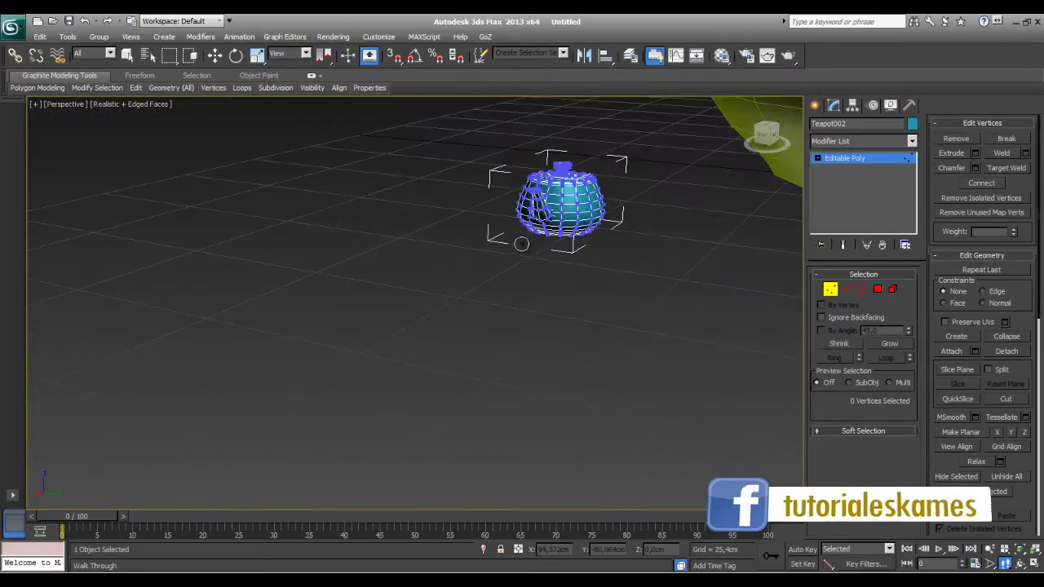
{"action": "key", "text": "Up"}
{"action": "key", "text": "Up"}
{"action": "key", "text": "Up"}
{"action": "key", "text": "Up"}
{"action": "key", "text": "Up"}
{"action": "key", "text": "Up"}
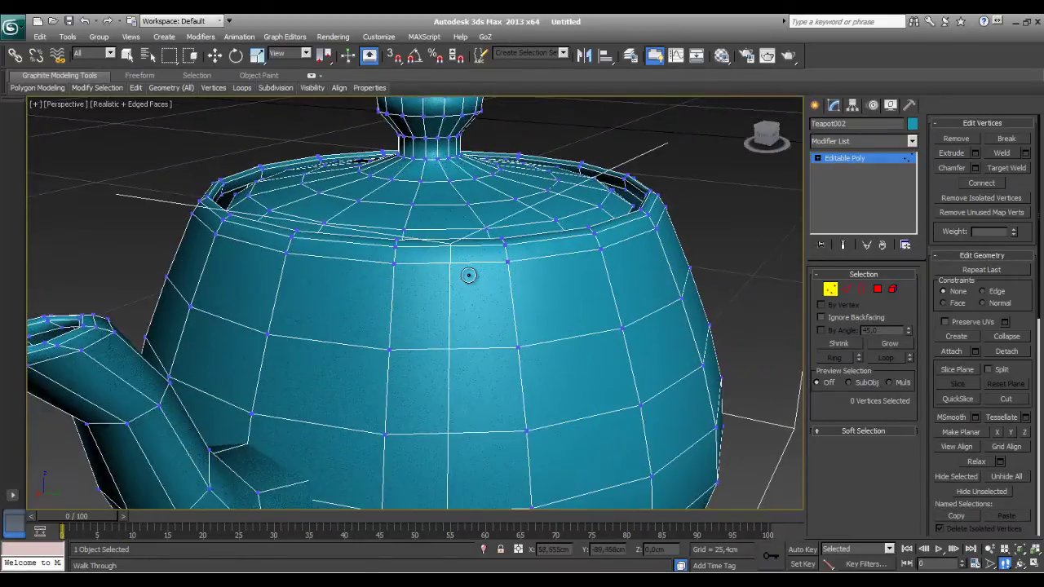
{"action": "key", "text": "Up"}
{"action": "key", "text": "Down"}
{"action": "key", "text": "Down"}
{"action": "key", "text": "Up"}
{"action": "key", "text": "Up"}
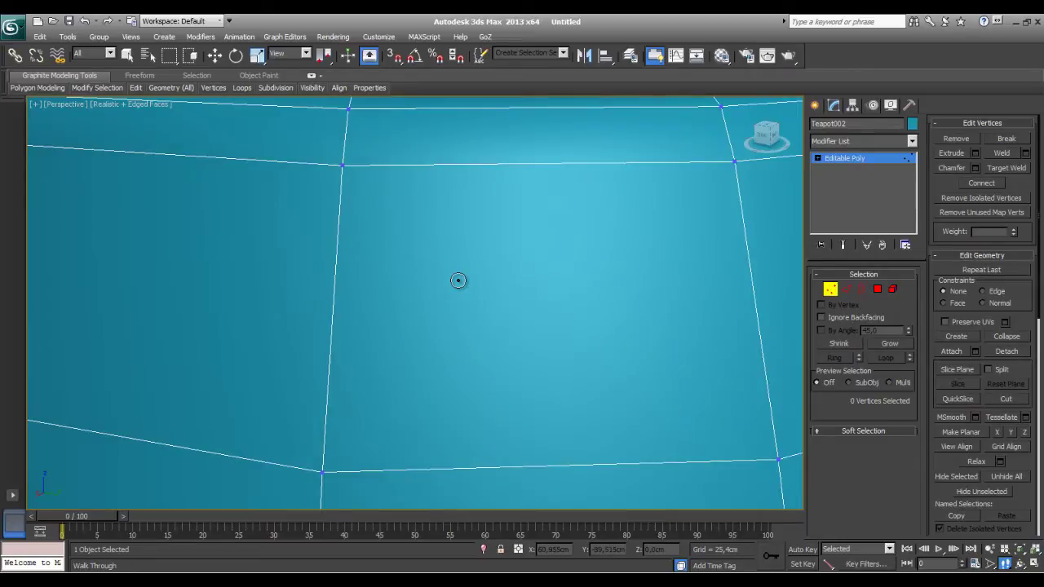
{"action": "key", "text": "Down"}
{"action": "key", "text": "Down"}
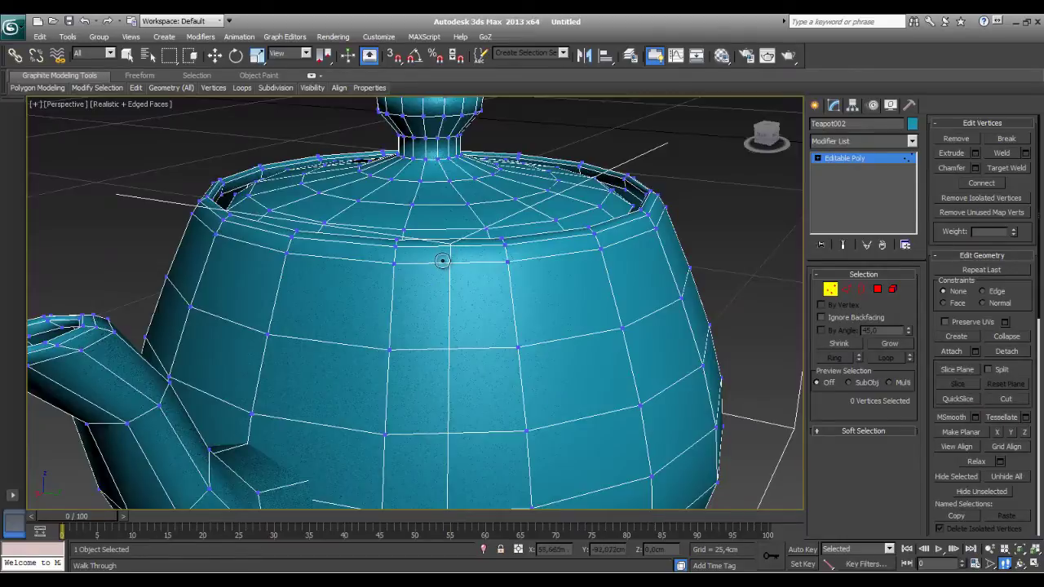
{"action": "key", "text": "Up"}
{"action": "key", "text": "Up"}
{"action": "key", "text": "Down"}
{"action": "key", "text": "Down"}
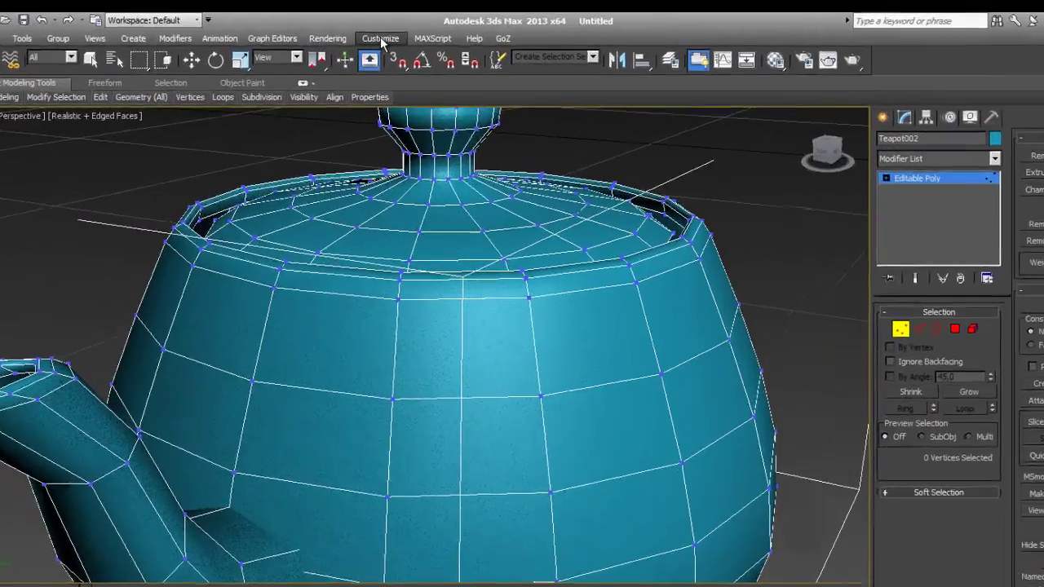
In Customize User Interface's Mouse tab, lower Wheel Zoom Increment from 1,041cm to 0,025cm.
{"action": "left_click", "coordinate": [380, 38]}
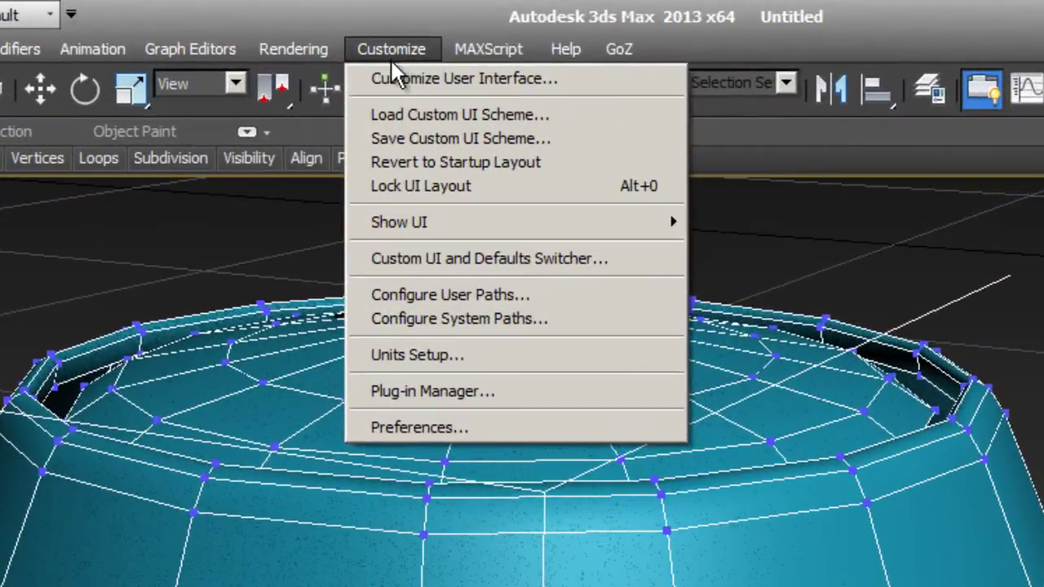
{"action": "left_click", "coordinate": [454, 79]}
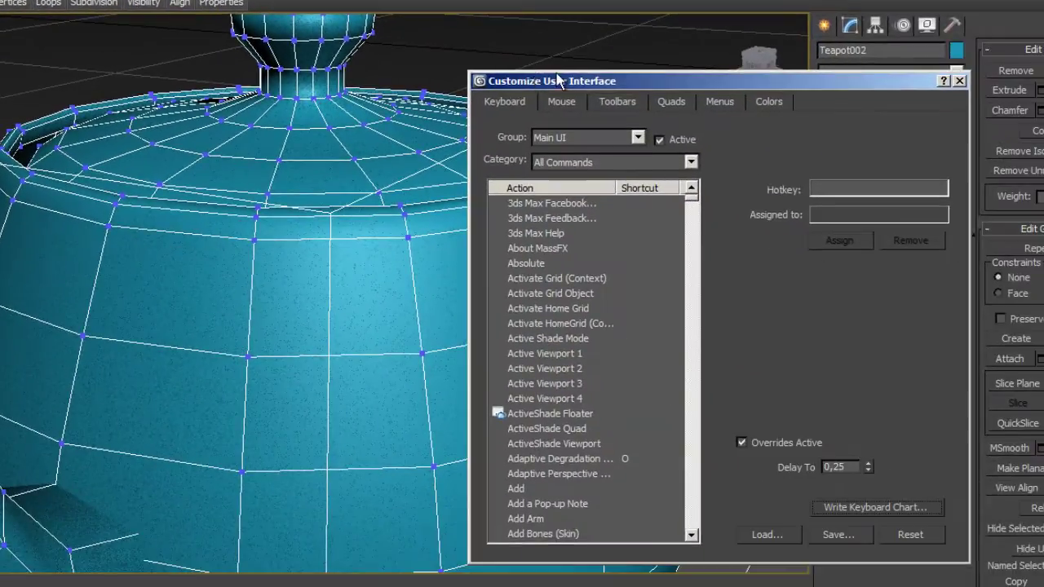
{"action": "left_click_drag", "start_coordinate": [558, 79], "coordinate": [620, 18]}
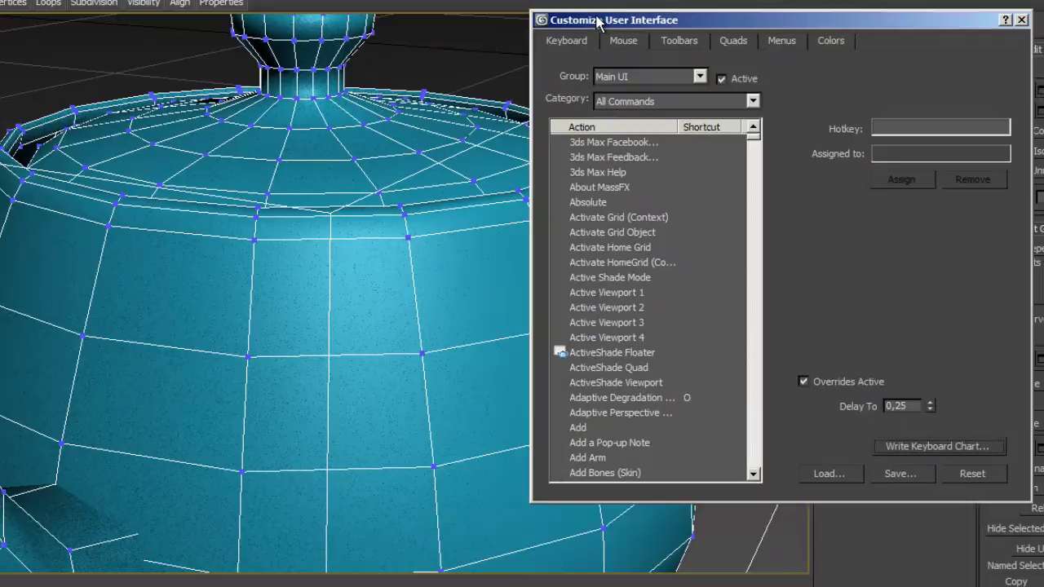
{"action": "left_click", "coordinate": [627, 45]}
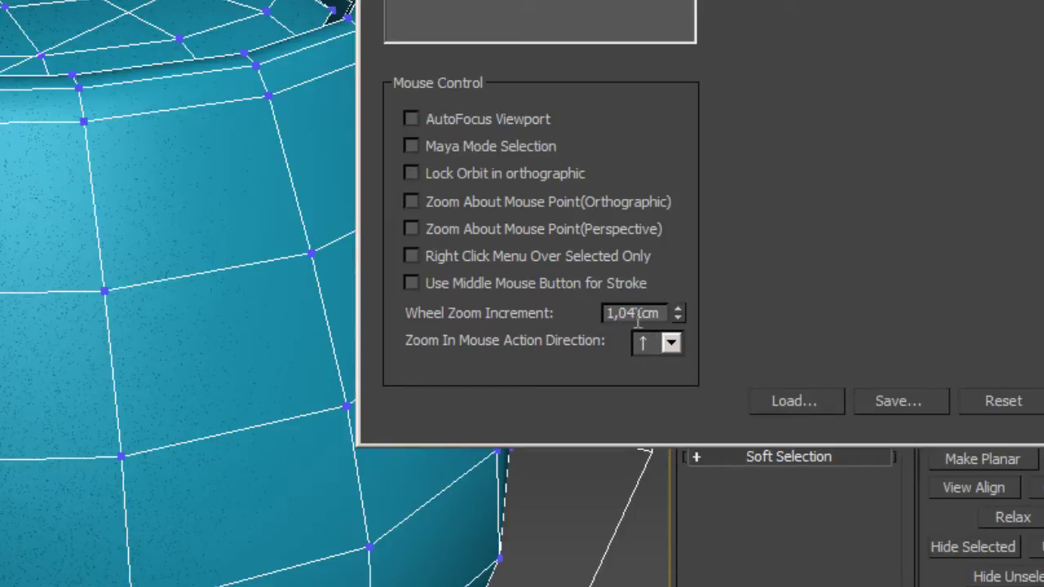
{"action": "left_click_drag", "start_coordinate": [678, 313], "coordinate": [678, 349]}
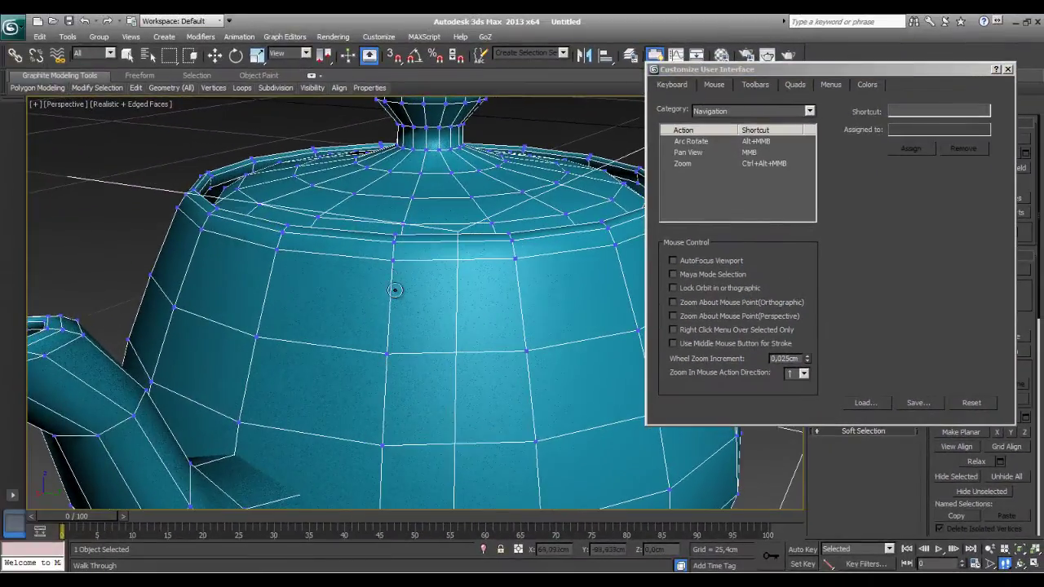
Re-enable Walk Through navigation and walk forward into the teapot mesh.
{"action": "scroll", "coordinate": [383, 258], "scroll_direction": "up", "scroll_amount": 6}
{"action": "scroll", "coordinate": [383, 258], "scroll_direction": "up", "scroll_amount": 3}
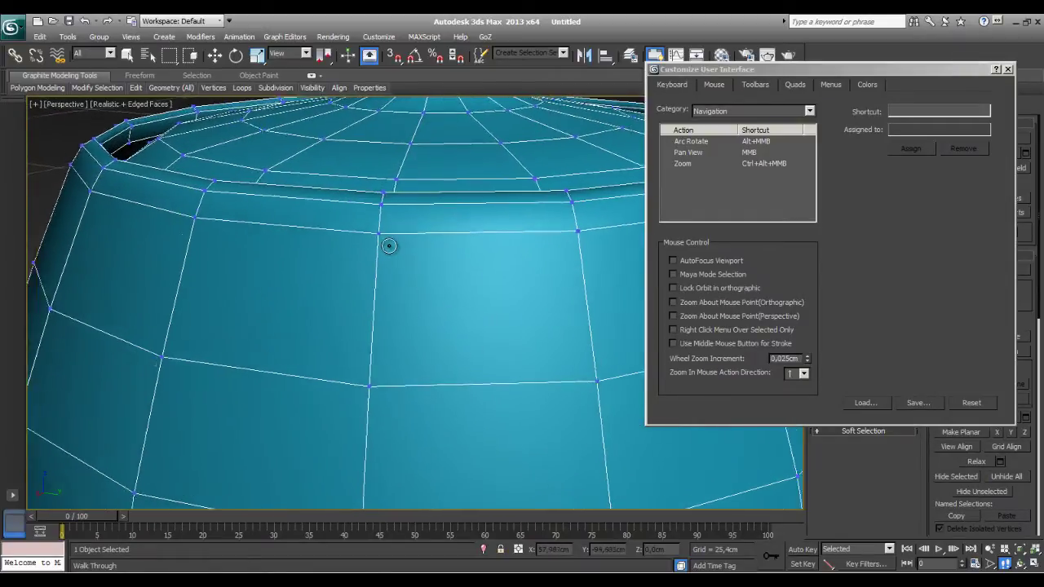
{"action": "scroll", "coordinate": [388, 241], "scroll_direction": "up", "scroll_amount": 3}
{"action": "scroll", "coordinate": [384, 229], "scroll_direction": "up", "scroll_amount": 2}
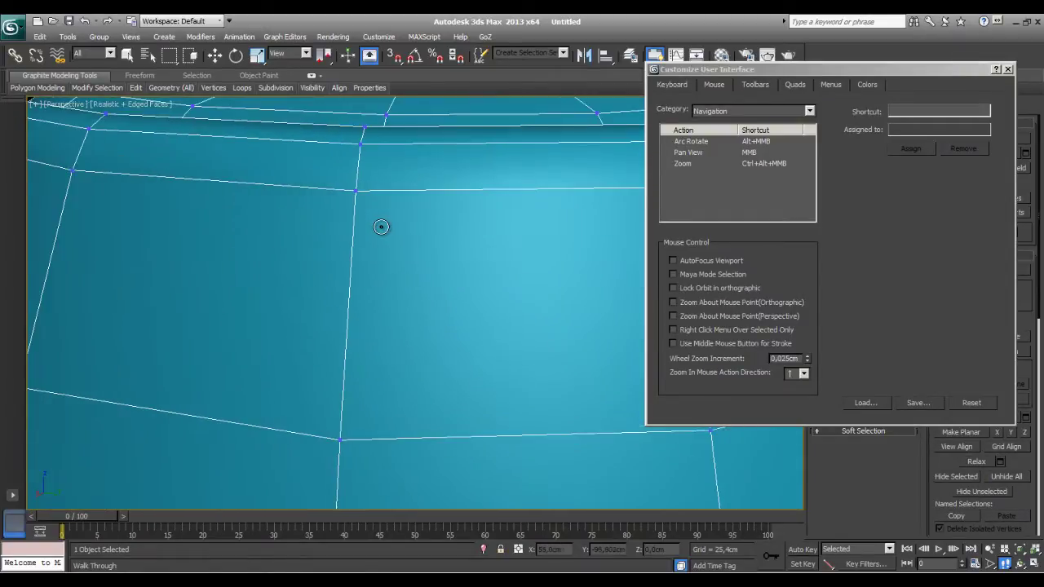
{"action": "scroll", "coordinate": [382, 227], "scroll_direction": "down", "scroll_amount": 4}
{"action": "key", "text": "w"}
{"action": "right_click", "coordinate": [536, 294]}
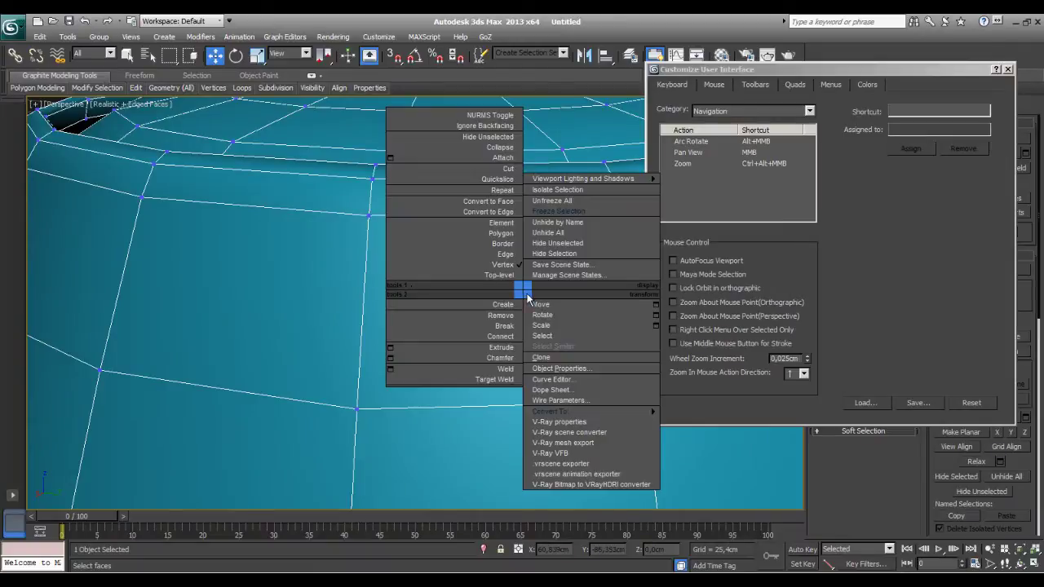
{"action": "scroll", "coordinate": [429, 233], "scroll_direction": "down", "scroll_amount": 2}
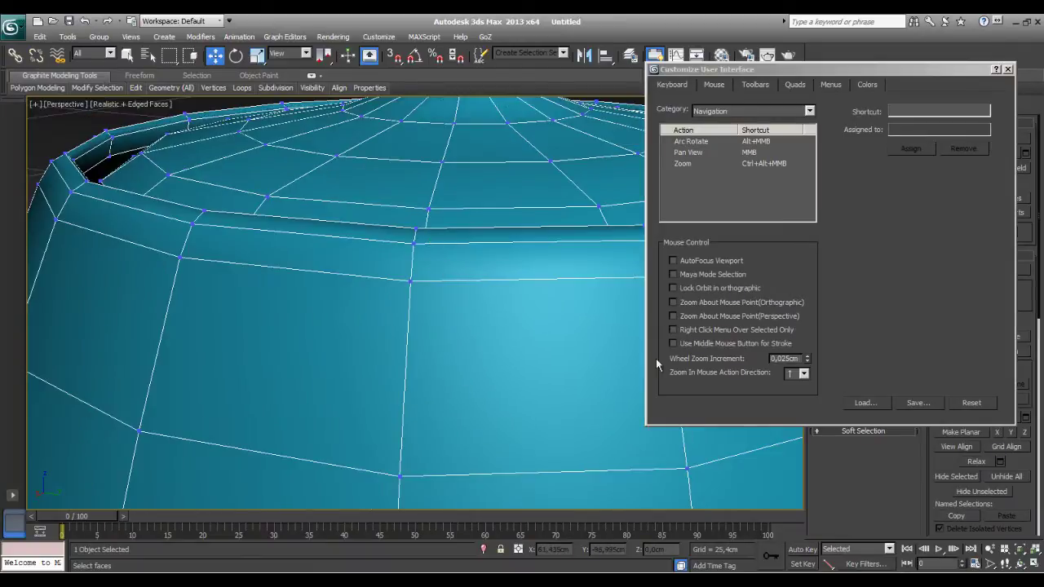
{"action": "left_click", "coordinate": [1006, 566]}
{"action": "mouse_move", "coordinate": [501, 379]}
{"action": "left_mouse_down"}
{"action": "mouse_move", "coordinate": [437, 352]}
{"action": "mouse_move", "coordinate": [394, 317]}
{"action": "mouse_move", "coordinate": [407, 303]}
{"action": "left_mouse_up"}
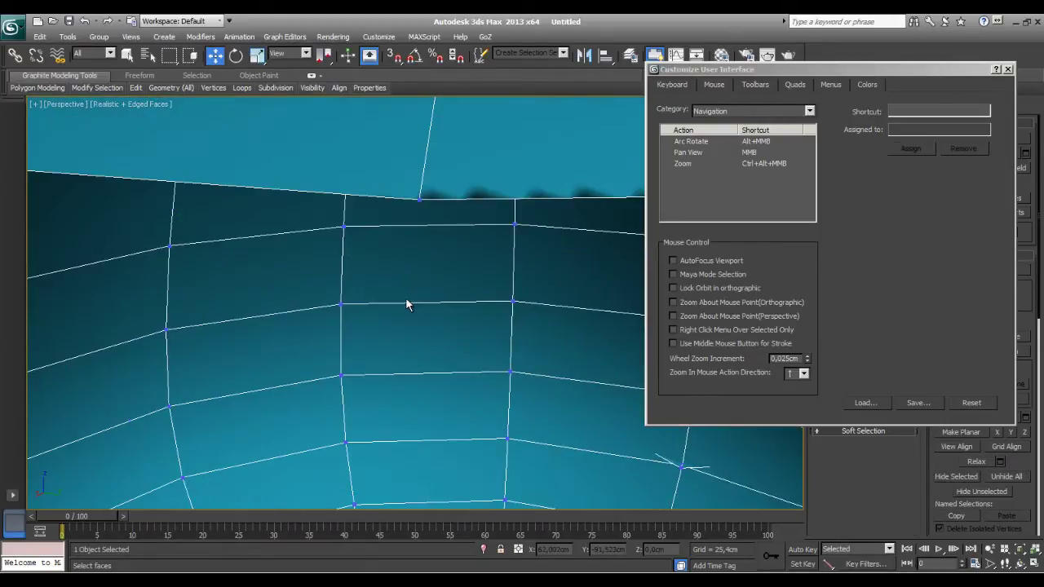
{"action": "key", "text": "Up"}
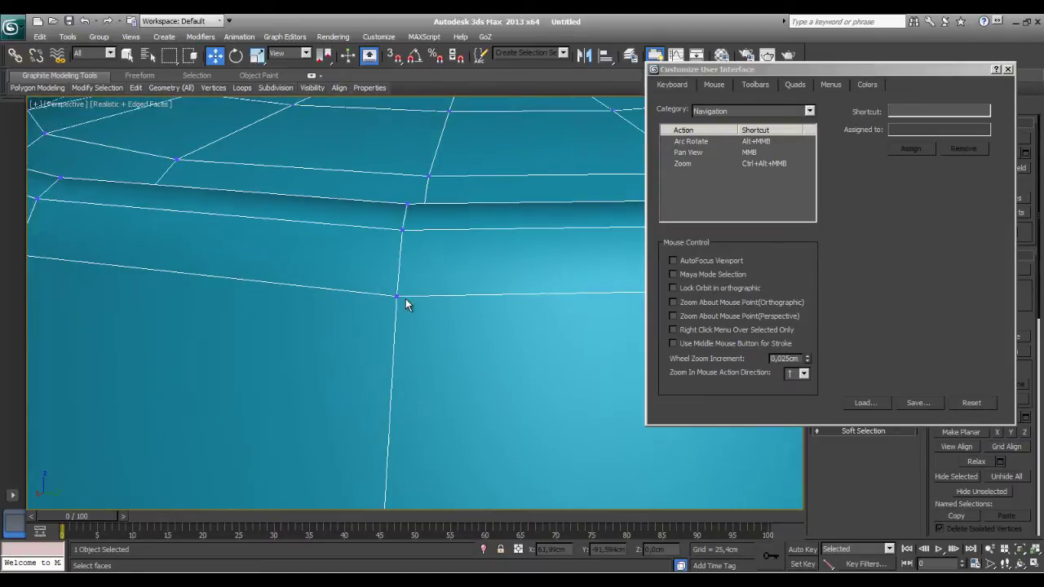
{"action": "key", "text": "Up"}
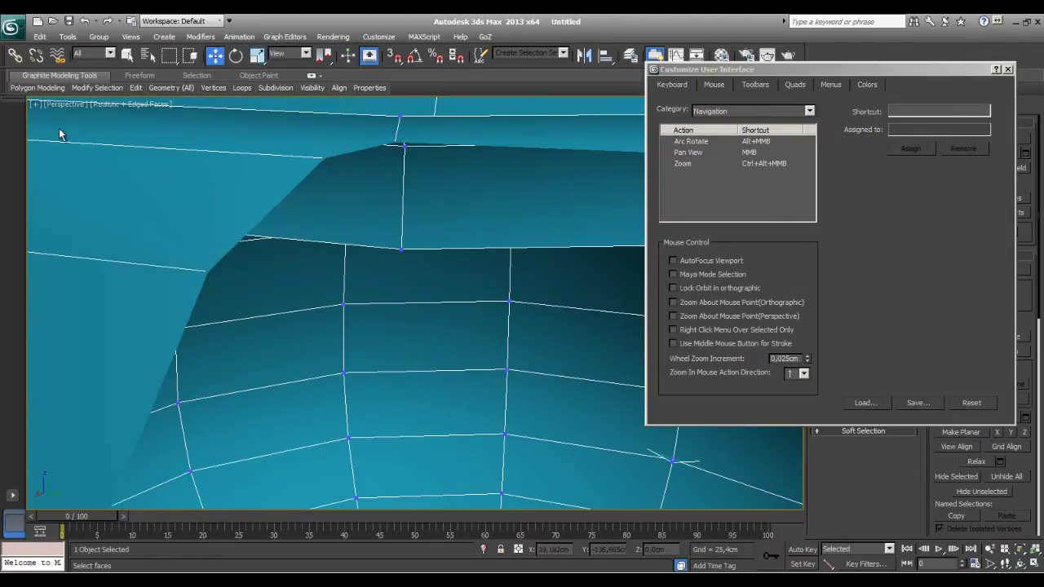
Turn on Viewport Clipping in the Perspective view and move the near clipping plane into the mesh.
{"action": "left_click", "coordinate": [66, 105]}
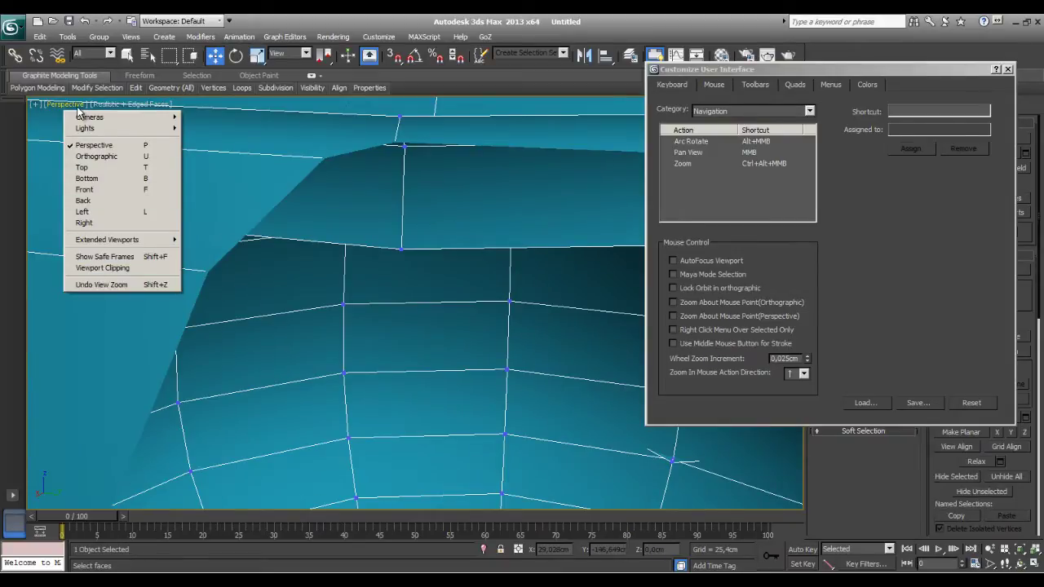
{"action": "left_click", "coordinate": [88, 275]}
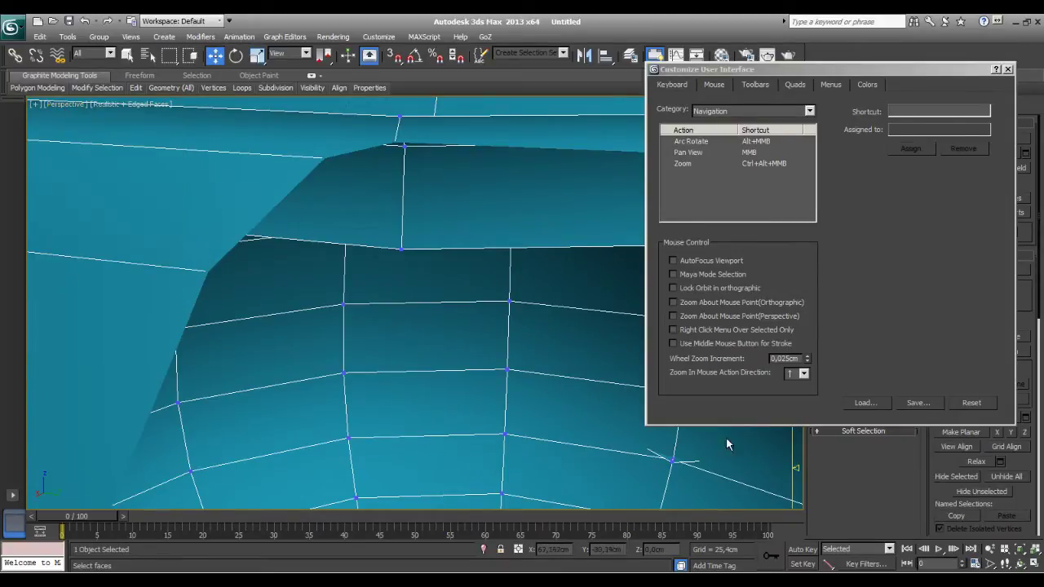
{"action": "left_click_drag", "start_coordinate": [798, 469], "coordinate": [798, 472]}
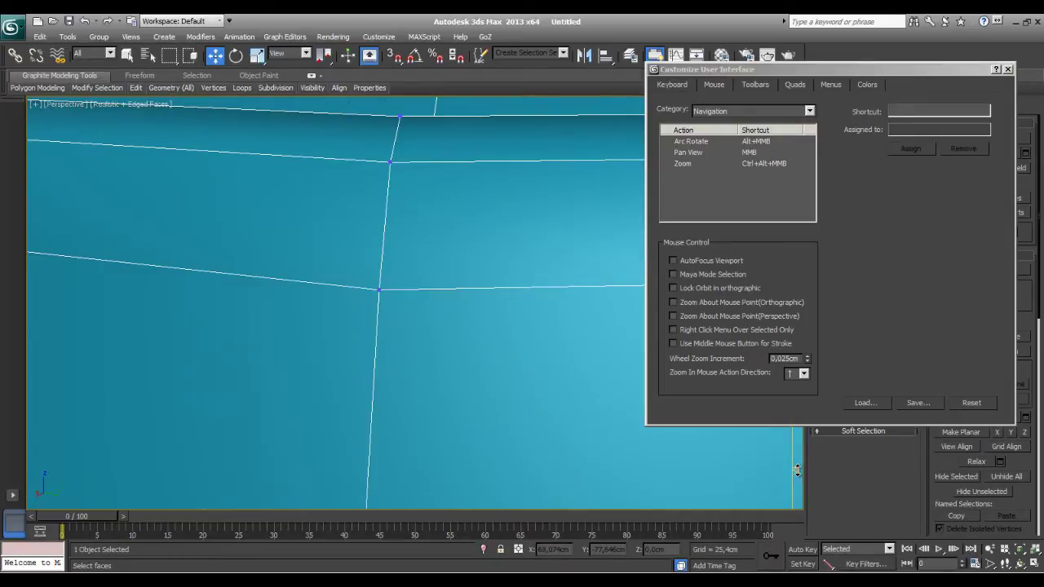
{"action": "scroll", "coordinate": [454, 389], "scroll_direction": "up", "scroll_amount": 2}
{"action": "scroll", "coordinate": [454, 389], "scroll_direction": "up", "scroll_amount": 2}
{"action": "scroll", "coordinate": [455, 389], "scroll_direction": "up", "scroll_amount": 2}
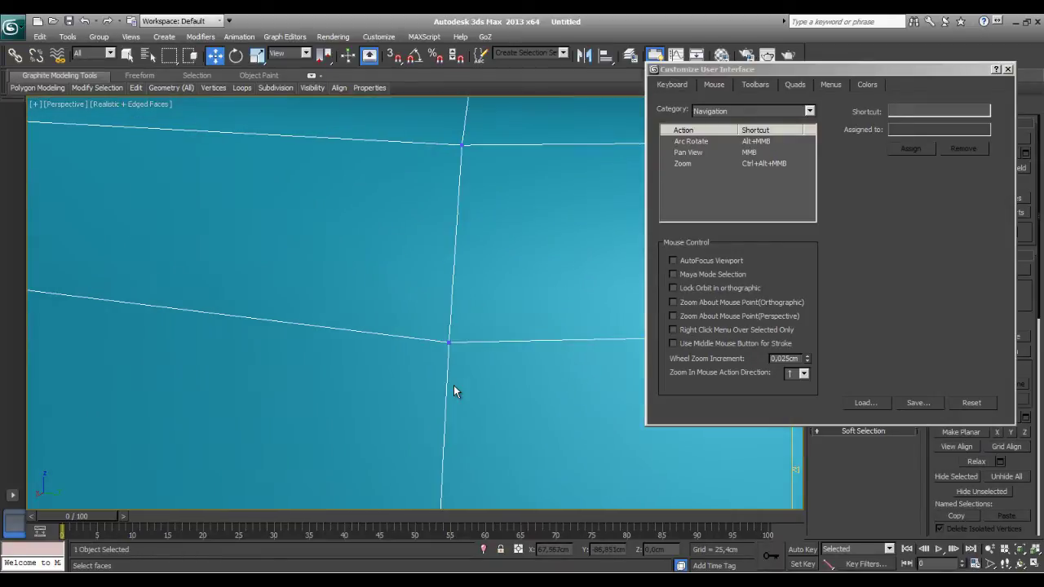
{"action": "scroll", "coordinate": [458, 385], "scroll_direction": "up", "scroll_amount": 2}
{"action": "scroll", "coordinate": [468, 386], "scroll_direction": "up", "scroll_amount": 2}
{"action": "scroll", "coordinate": [468, 386], "scroll_direction": "up", "scroll_amount": 2}
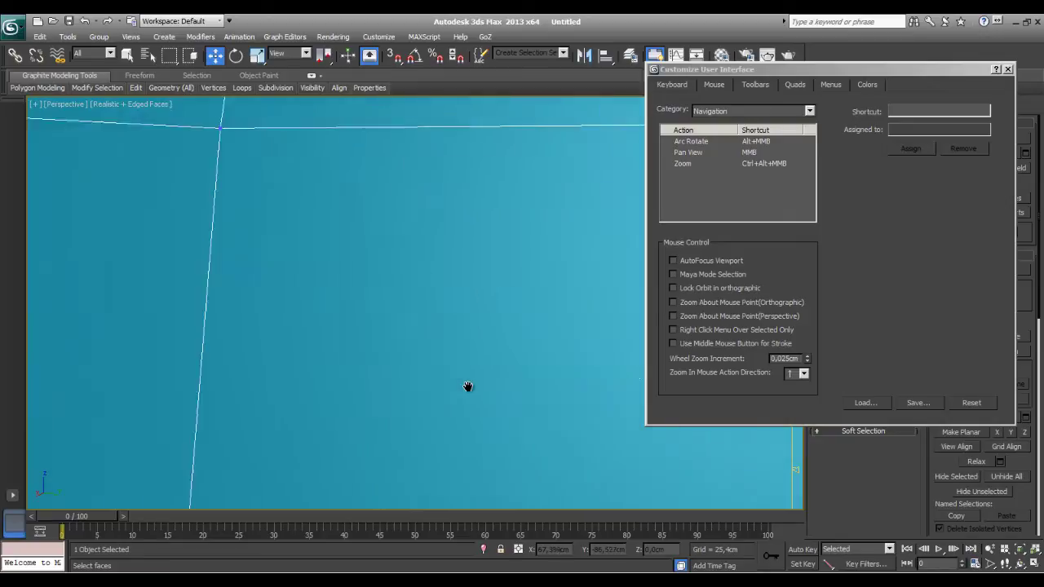
{"action": "scroll", "coordinate": [468, 386], "scroll_direction": "up", "scroll_amount": 2}
{"action": "scroll", "coordinate": [468, 385], "scroll_direction": "down", "scroll_amount": 2}
{"action": "scroll", "coordinate": [468, 386], "scroll_direction": "down", "scroll_amount": 2}
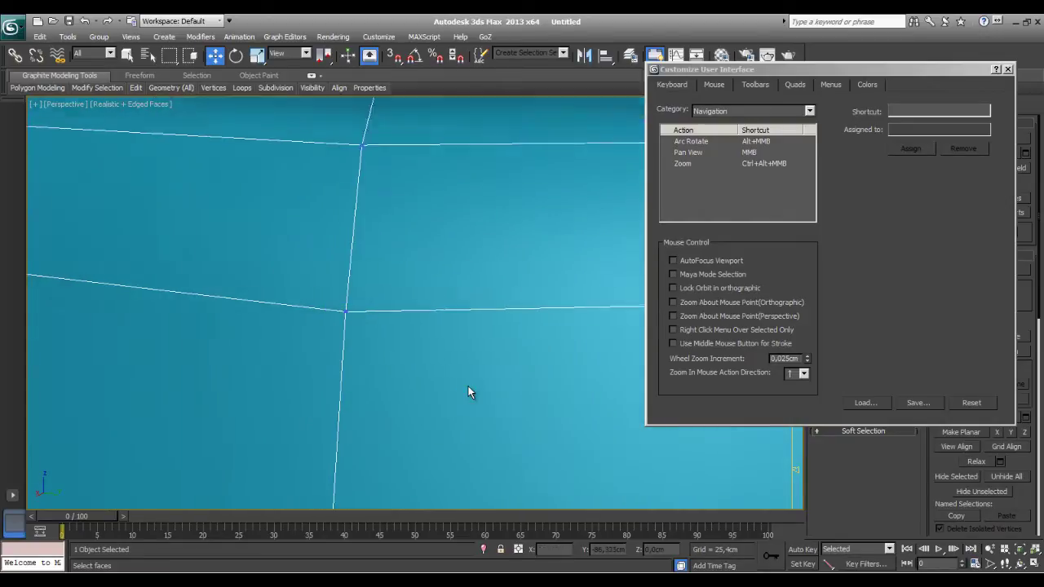
{"action": "scroll", "coordinate": [468, 386], "scroll_direction": "down", "scroll_amount": 2}
Test mouse-wheel zooming, then lower the Wheel Zoom Increment to 1,041cm.
{"action": "left_click", "coordinate": [808, 361]}
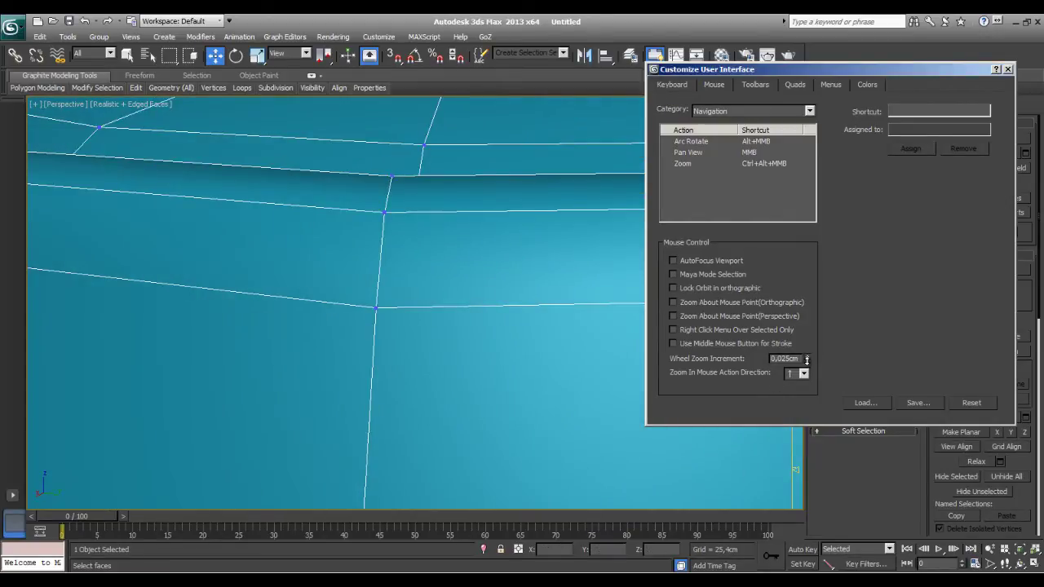
{"action": "scroll", "coordinate": [510, 344], "scroll_direction": "down", "scroll_amount": 1}
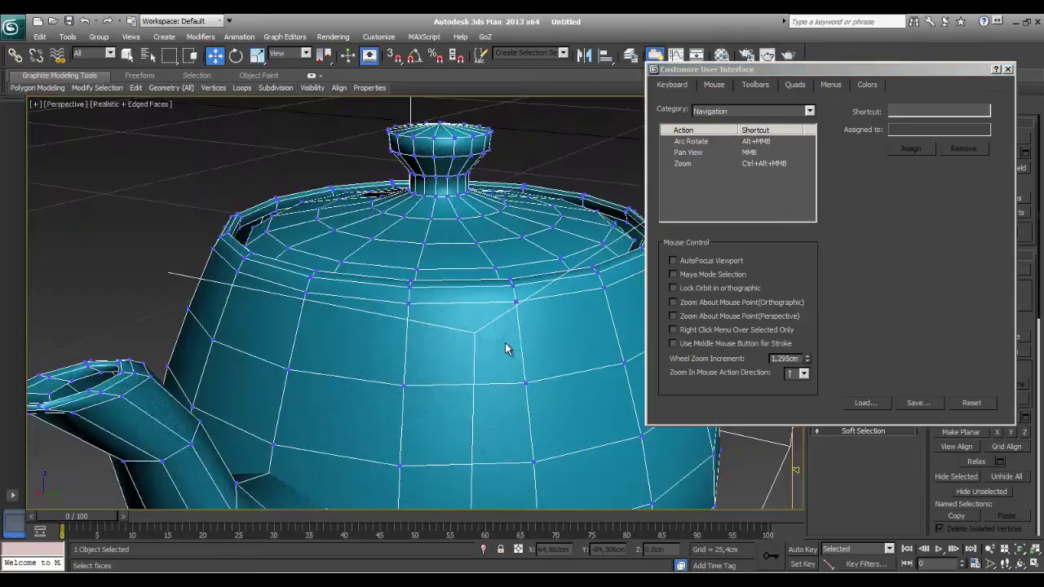
{"action": "scroll", "coordinate": [464, 342], "scroll_direction": "up", "scroll_amount": 1}
{"action": "scroll", "coordinate": [465, 342], "scroll_direction": "down", "scroll_amount": 1}
{"action": "scroll", "coordinate": [464, 343], "scroll_direction": "up", "scroll_amount": 1}
{"action": "scroll", "coordinate": [464, 344], "scroll_direction": "down", "scroll_amount": 1}
{"action": "scroll", "coordinate": [464, 343], "scroll_direction": "up", "scroll_amount": 1}
{"action": "scroll", "coordinate": [596, 359], "scroll_direction": "down", "scroll_amount": 1}
{"action": "left_click_drag", "start_coordinate": [808, 360], "coordinate": [807, 367]}
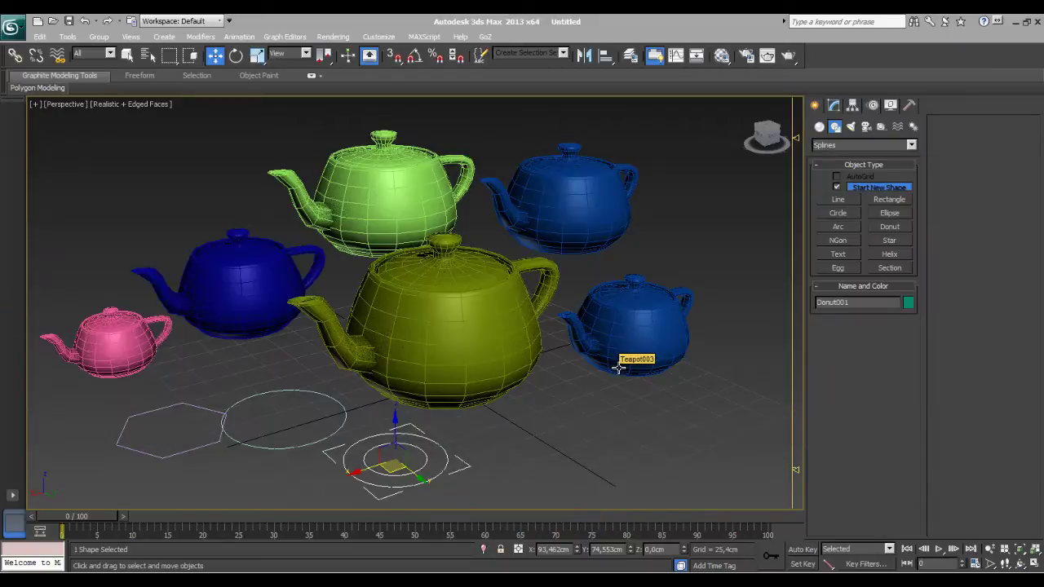
Turn off Viewport Clipping, pan the teapot scene, then box-select the two right-hand blue teapots.
{"action": "left_click", "coordinate": [62, 106]}
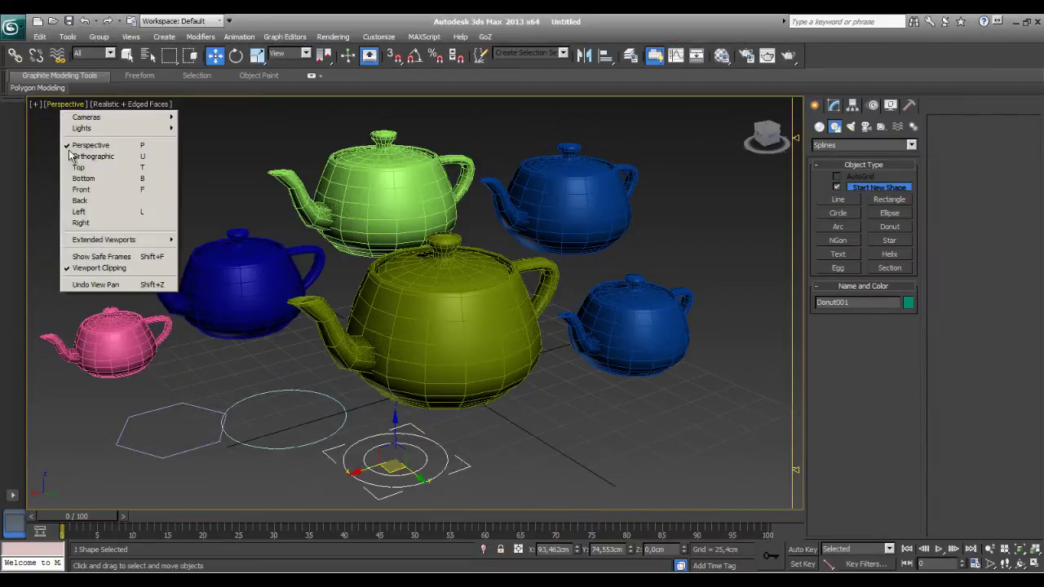
{"action": "left_click", "coordinate": [98, 269]}
{"action": "middle_click_drag", "start_coordinate": [320, 298], "coordinate": [373, 297]}
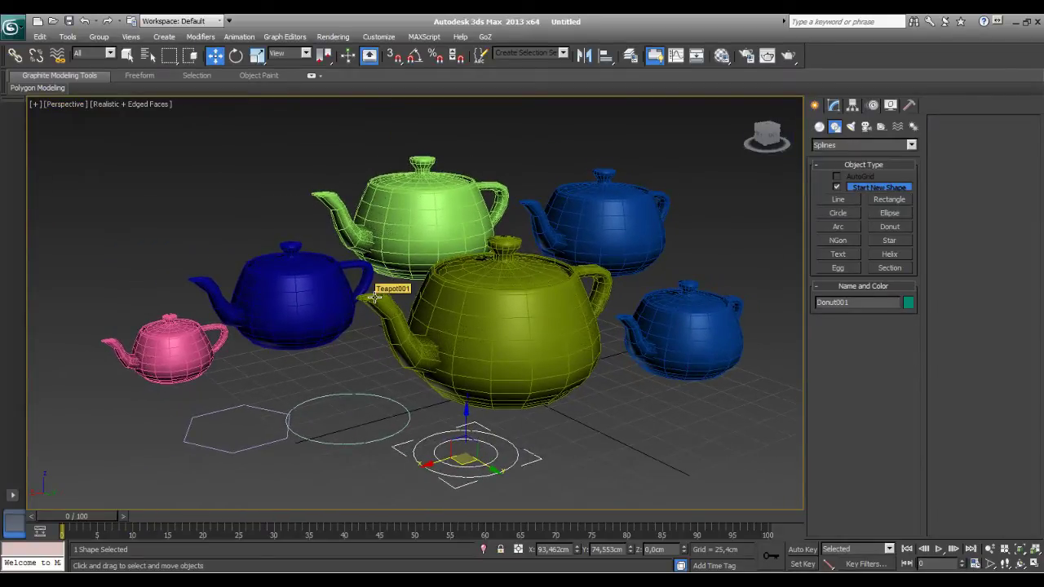
{"action": "middle_click_drag", "start_coordinate": [517, 322], "coordinate": [478, 309]}
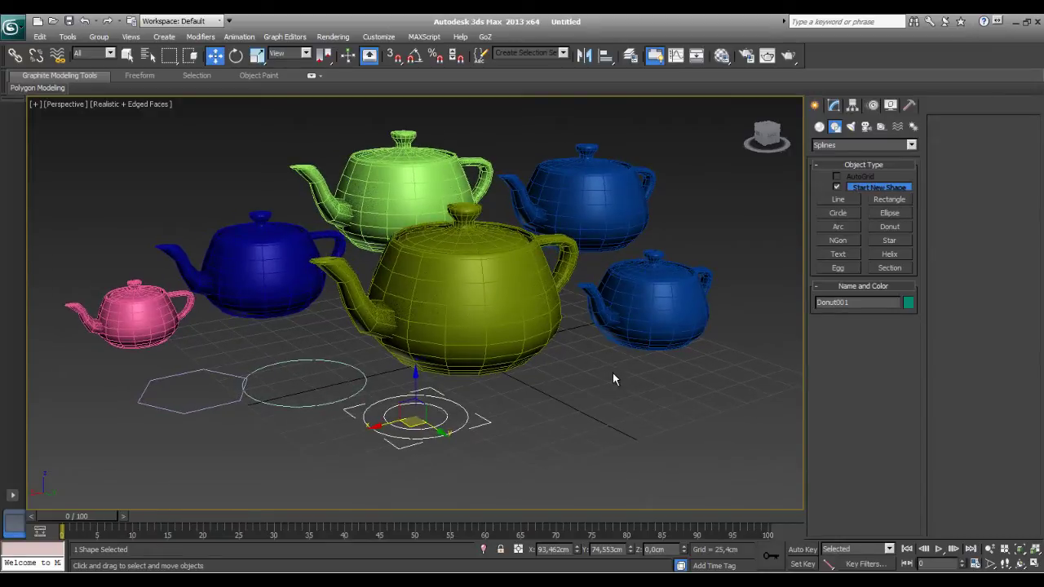
{"action": "left_click", "coordinate": [613, 374]}
{"action": "left_click_drag", "start_coordinate": [708, 173], "coordinate": [597, 331]}
{"action": "right_click", "coordinate": [605, 194]}
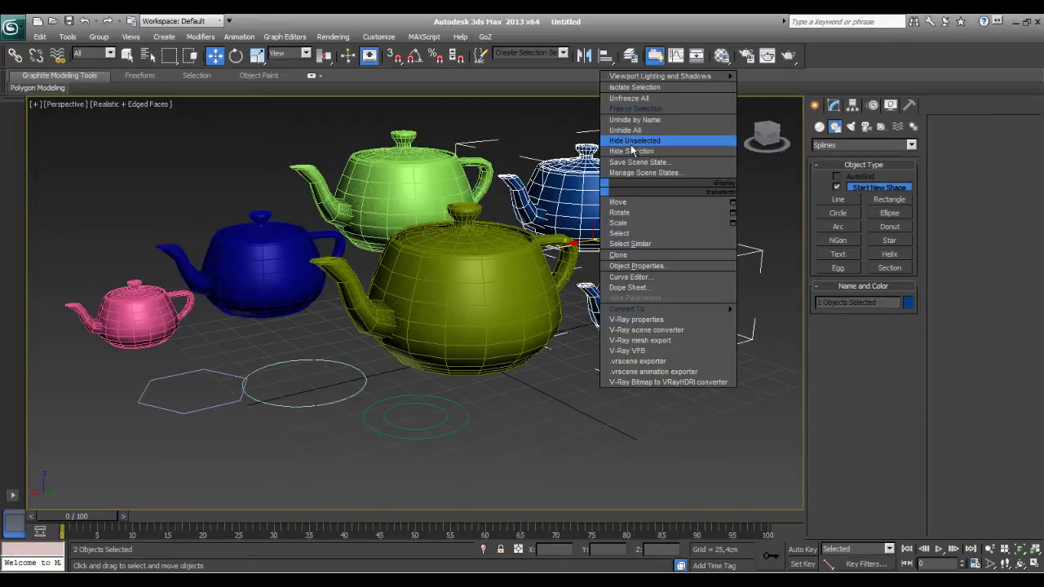
{"action": "left_click", "coordinate": [628, 152]}
{"action": "mouse_move", "coordinate": [593, 277]}
{"action": "middle_mouse_down", "text": "alt"}
{"action": "mouse_move", "coordinate": [547, 296]}
{"action": "mouse_move", "coordinate": [599, 296]}
{"action": "mouse_move", "coordinate": [582, 330]}
{"action": "mouse_move", "coordinate": [559, 337]}
{"action": "mouse_move", "coordinate": [566, 299]}
{"action": "middle_mouse_up", "text": "alt"}
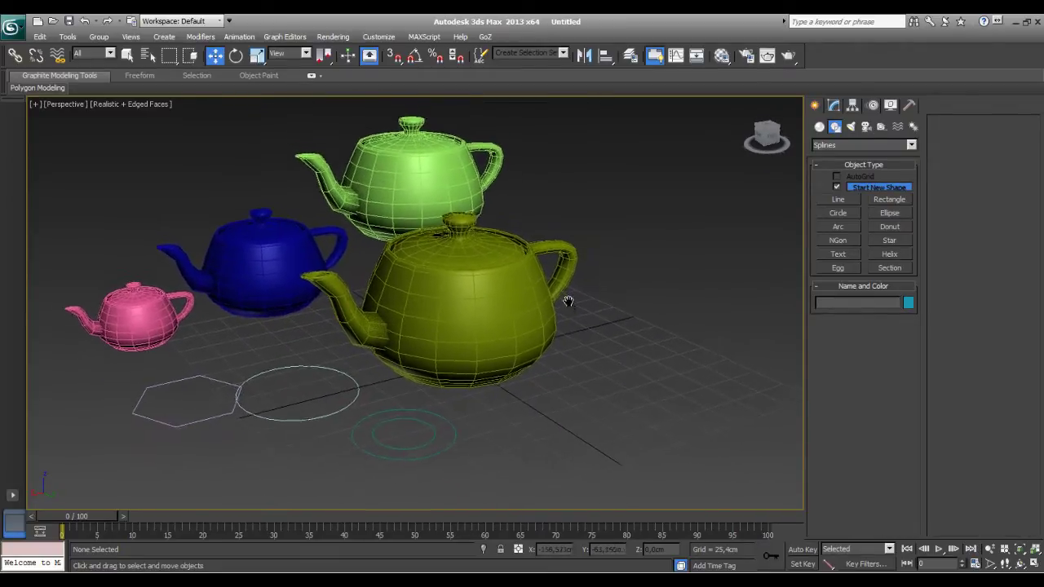
{"action": "right_click", "coordinate": [608, 346]}
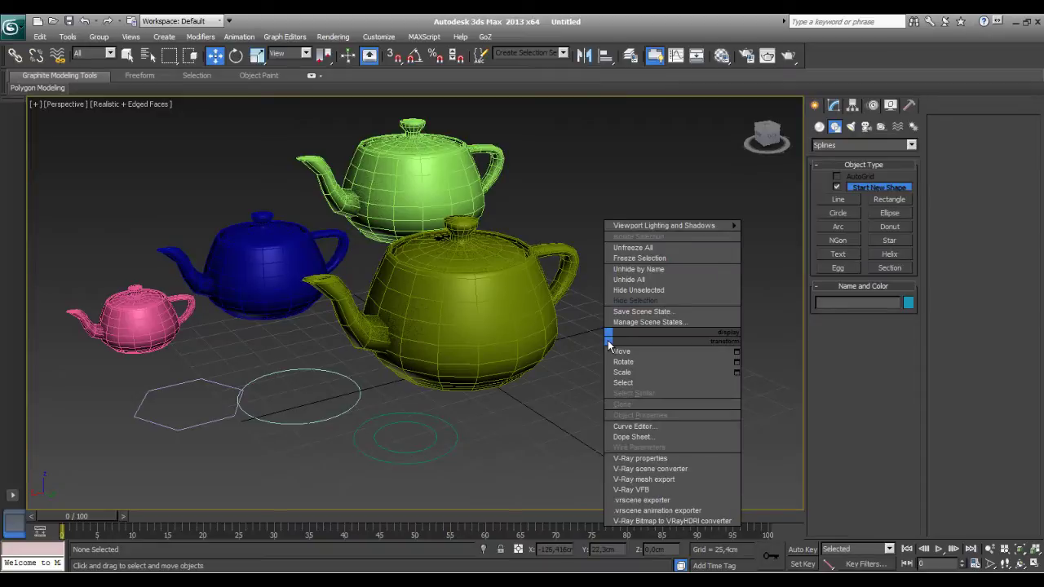
{"action": "left_click", "coordinate": [634, 282]}
{"action": "mouse_move", "coordinate": [629, 286]}
{"action": "middle_mouse_down", "text": "alt"}
{"action": "mouse_move", "coordinate": [566, 338]}
{"action": "mouse_move", "coordinate": [609, 256]}
{"action": "middle_mouse_up", "text": "alt"}
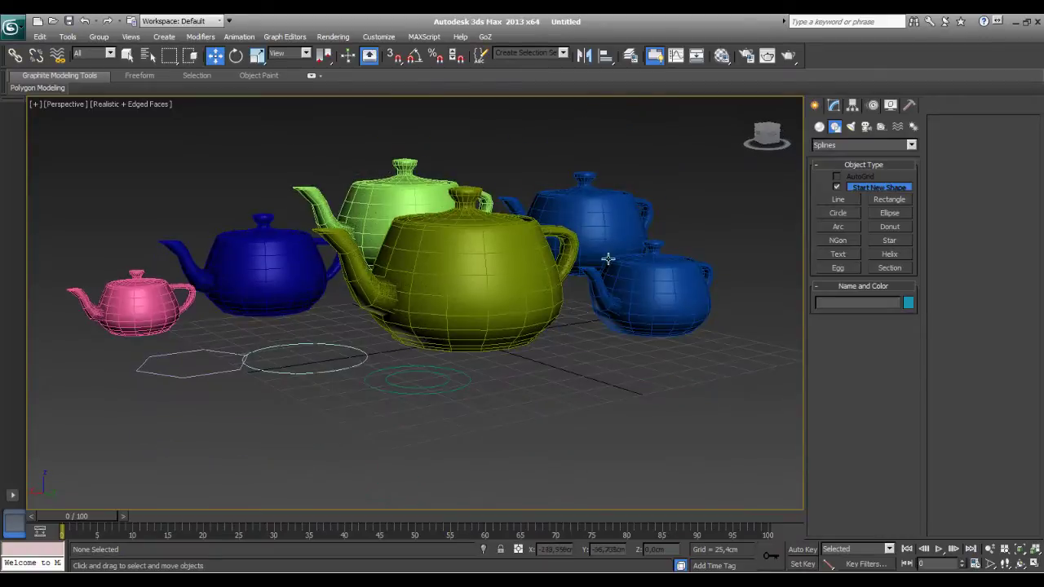
{"action": "middle_click_drag", "start_coordinate": [448, 334], "coordinate": [455, 346], "text": "alt"}
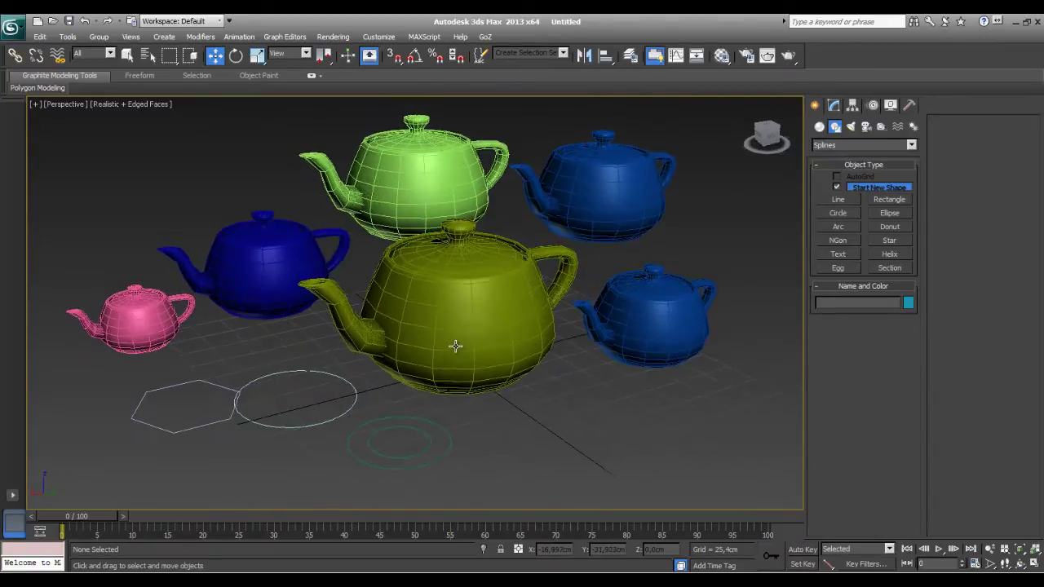
{"action": "scroll", "coordinate": [455, 346], "scroll_direction": "down", "scroll_amount": 2}
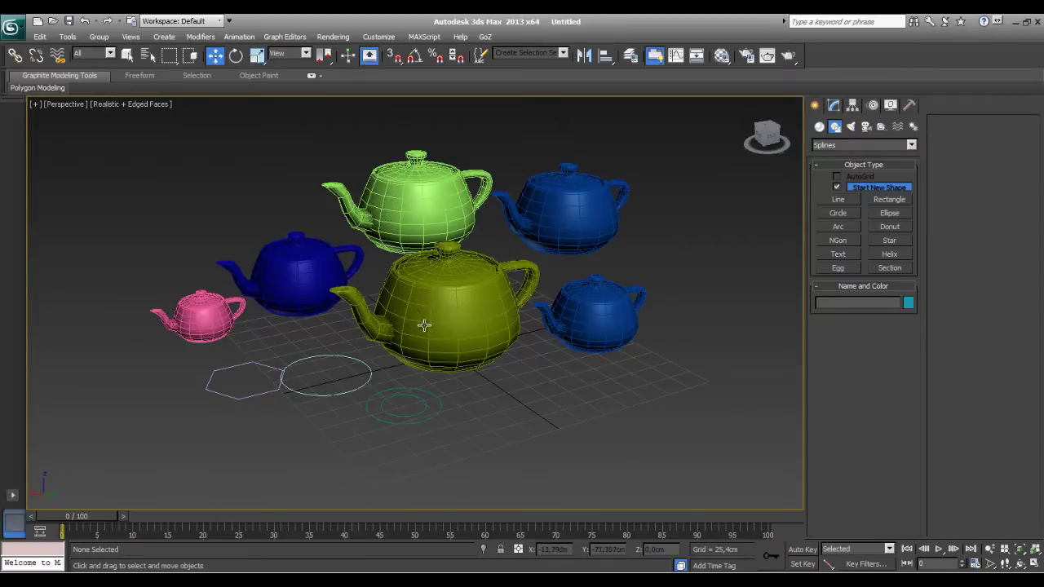
Orbit the view, return it to the ViewCube Home angle, then zoom in and far out.
{"action": "middle_click_drag", "start_coordinate": [418, 320], "coordinate": [400, 318], "text": "alt"}
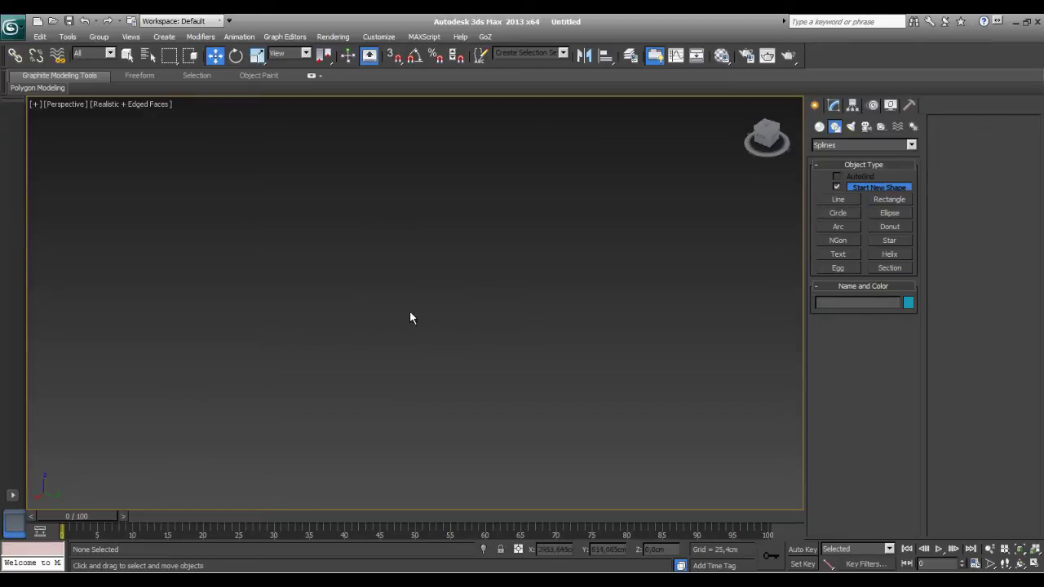
{"action": "mouse_move", "coordinate": [767, 138]}
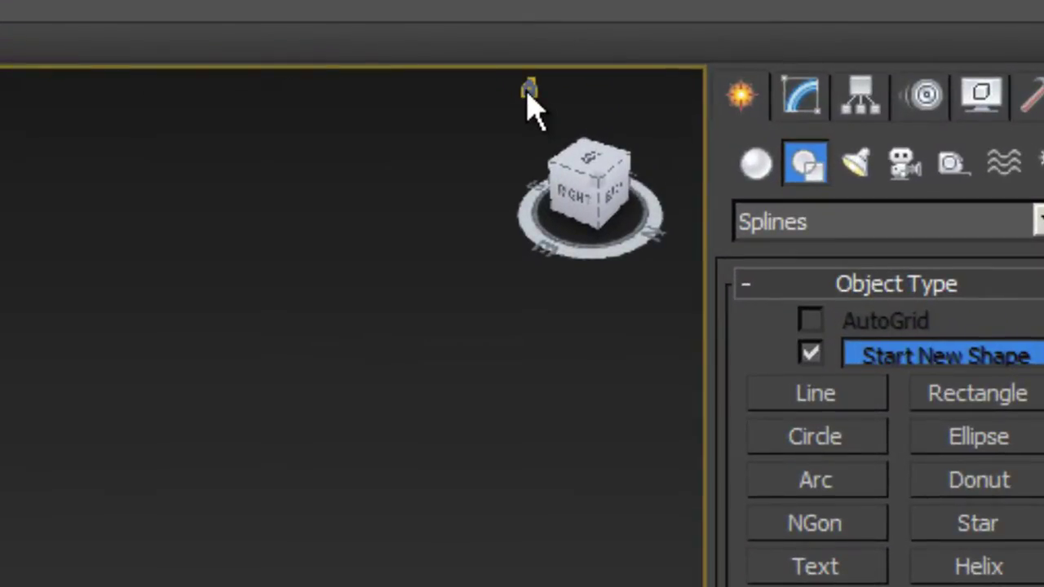
{"action": "left_click", "coordinate": [529, 89]}
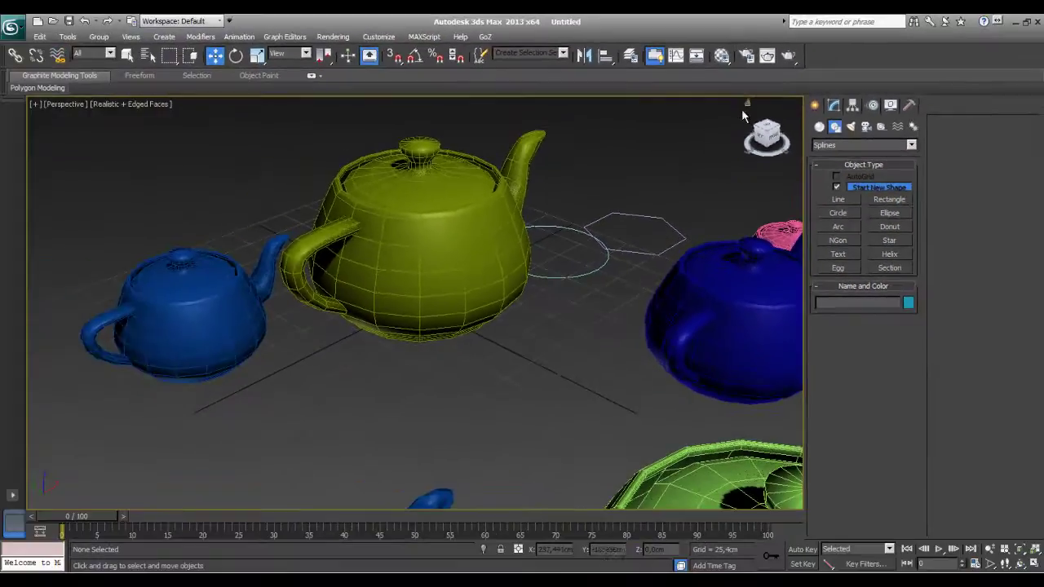
{"action": "scroll", "coordinate": [441, 327], "scroll_direction": "down", "scroll_amount": 4}
{"action": "scroll", "coordinate": [433, 295], "scroll_direction": "up", "scroll_amount": 2}
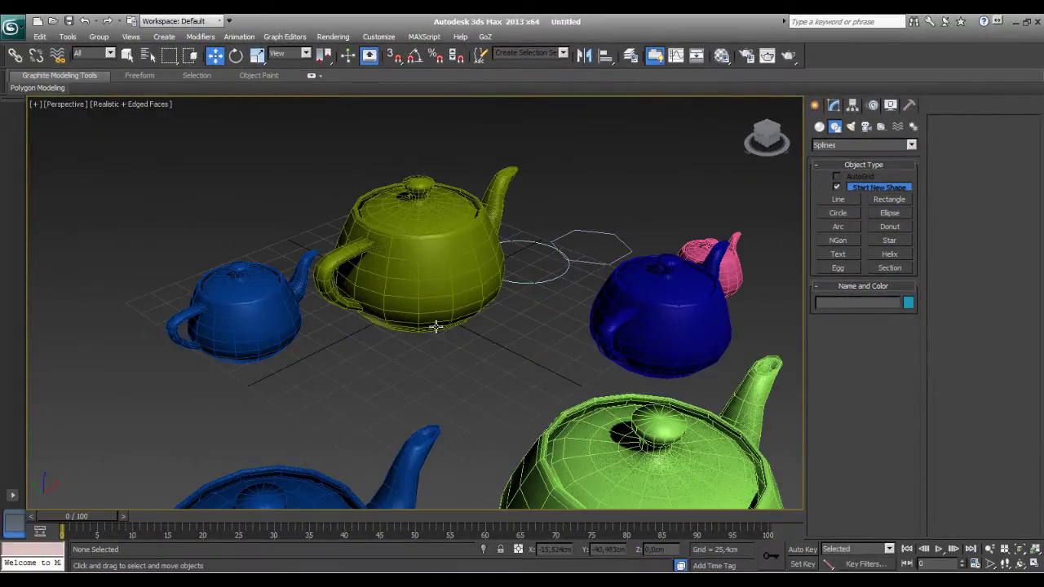
{"action": "scroll", "coordinate": [408, 327], "scroll_direction": "up", "scroll_amount": 2}
{"action": "scroll", "coordinate": [373, 326], "scroll_direction": "up", "scroll_amount": 2}
{"action": "scroll", "coordinate": [373, 327], "scroll_direction": "up", "scroll_amount": 3}
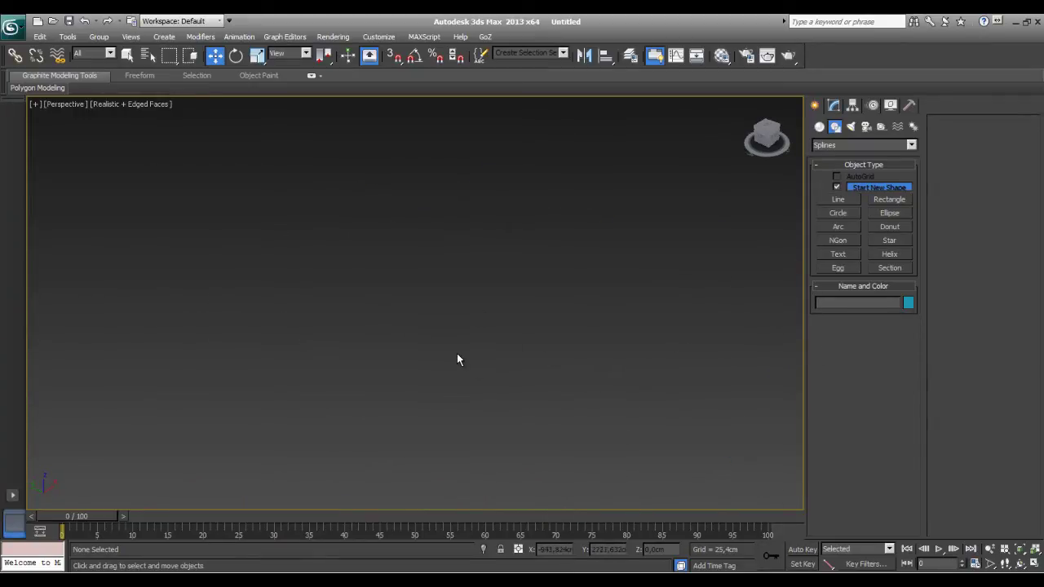
{"action": "scroll", "coordinate": [458, 359], "scroll_direction": "down", "scroll_amount": 3}
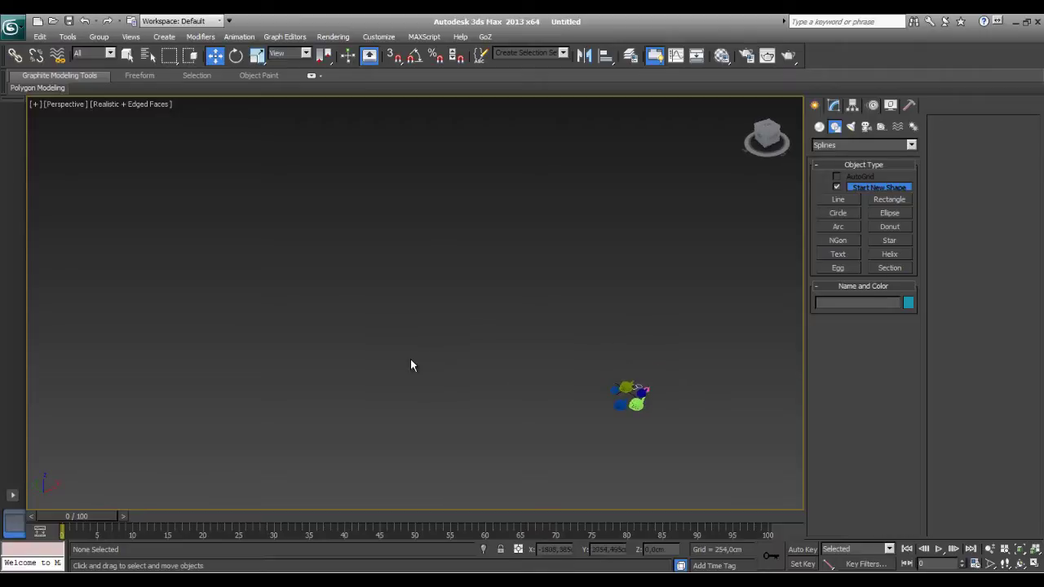
{"action": "scroll", "coordinate": [410, 359], "scroll_direction": "down", "scroll_amount": 2}
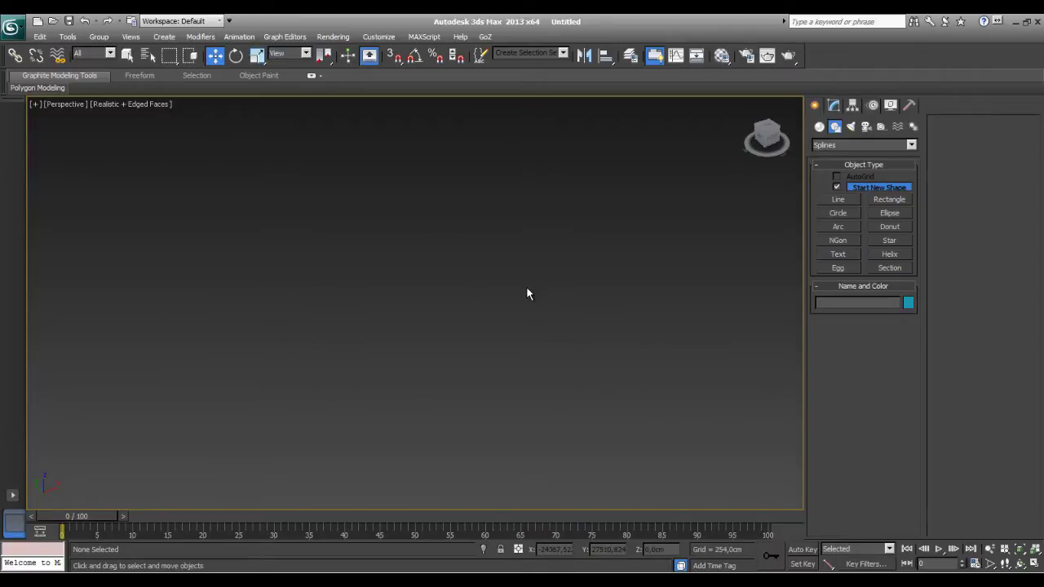
Frame all teapots, orbit around them and select the front and rear blue teapots.
{"action": "key", "text": "z"}
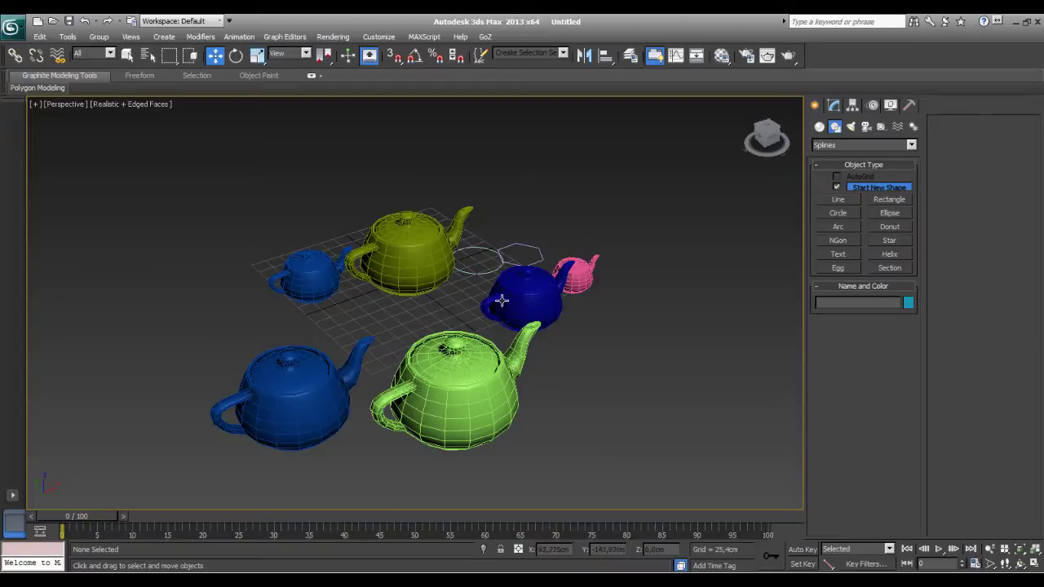
{"action": "mouse_move", "coordinate": [339, 241]}
{"action": "middle_mouse_down", "text": "alt"}
{"action": "mouse_move", "coordinate": [421, 388]}
{"action": "mouse_move", "coordinate": [354, 266]}
{"action": "mouse_move", "coordinate": [353, 345]}
{"action": "mouse_move", "coordinate": [438, 425]}
{"action": "middle_mouse_up", "text": "alt"}
{"action": "left_click", "coordinate": [438, 425]}
{"action": "middle_click_drag", "start_coordinate": [473, 348], "coordinate": [480, 281], "text": "alt"}
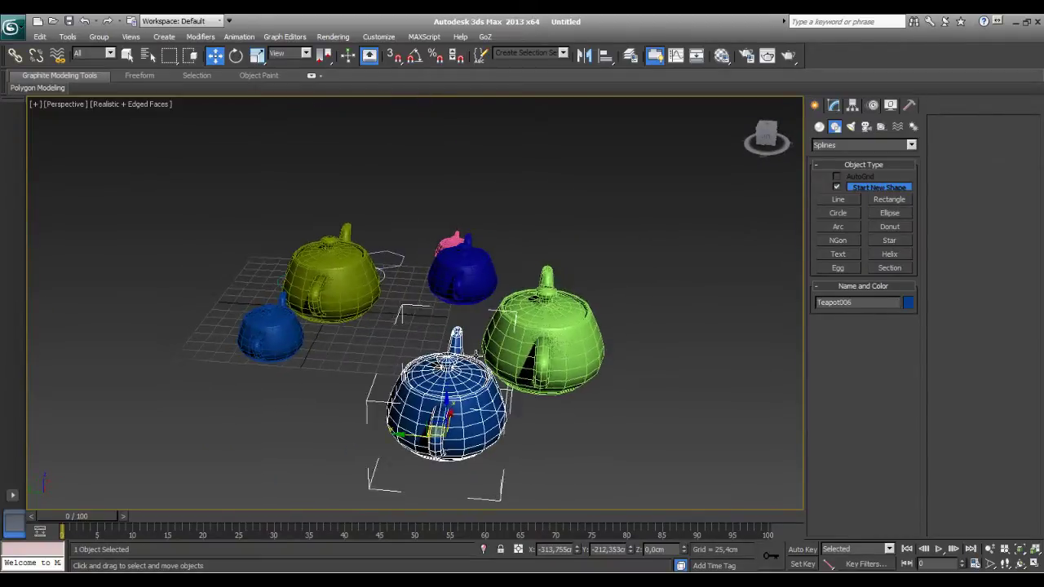
{"action": "left_click", "coordinate": [480, 281]}
{"action": "middle_click_drag", "start_coordinate": [173, 377], "coordinate": [510, 336]}
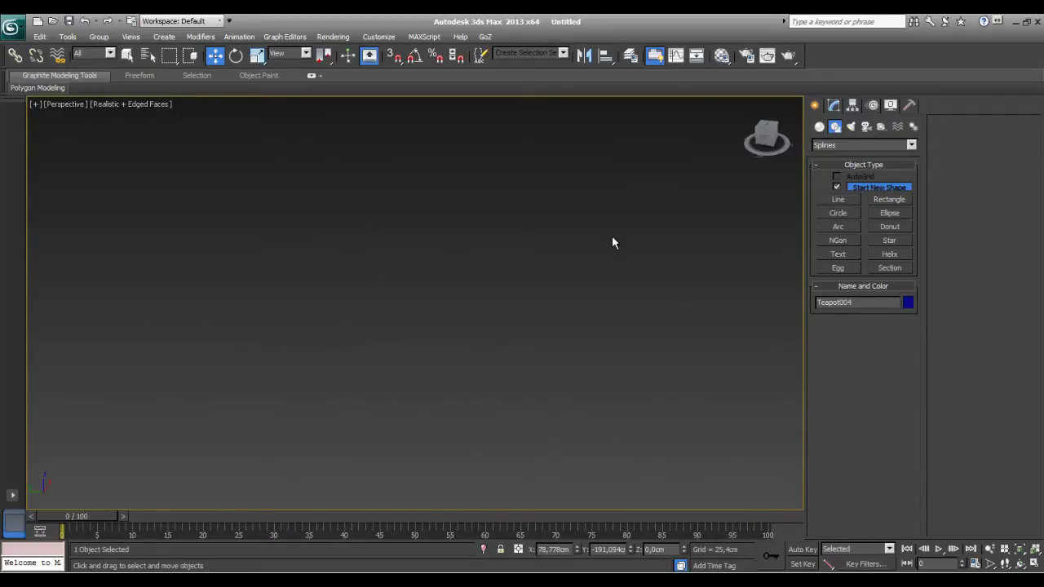
{"action": "key", "text": "z"}
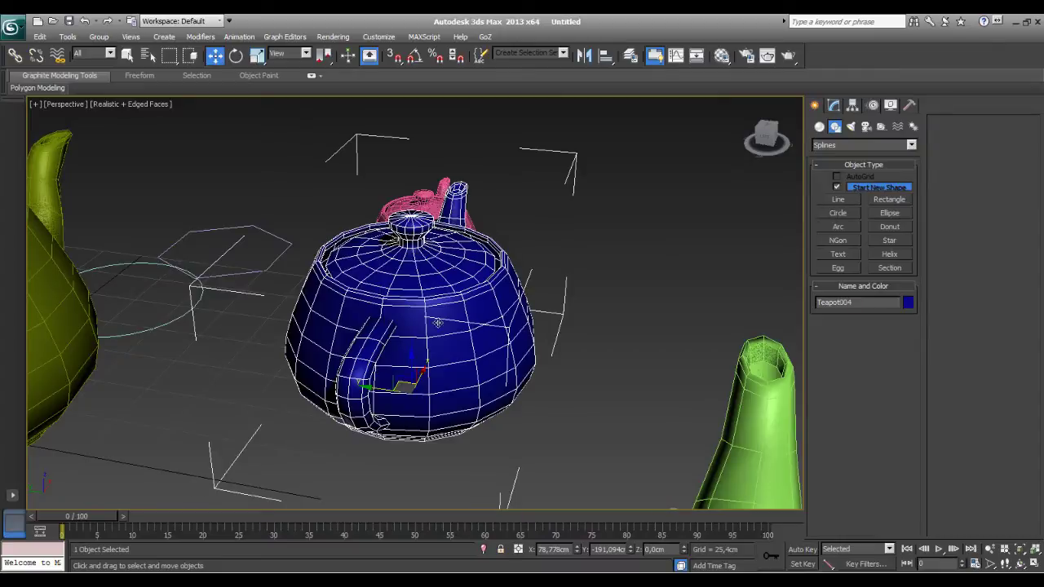
Orbit out to the whole scene, deselect everything and open the Layer Manager.
{"action": "mouse_move", "coordinate": [438, 323]}
{"action": "middle_mouse_down", "text": "alt"}
{"action": "mouse_move", "coordinate": [492, 349]}
{"action": "mouse_move", "coordinate": [423, 225]}
{"action": "middle_mouse_up", "text": "alt"}
{"action": "mouse_move", "coordinate": [535, 308]}
{"action": "middle_mouse_down", "text": "alt"}
{"action": "mouse_move", "coordinate": [459, 337]}
{"action": "mouse_move", "coordinate": [436, 329]}
{"action": "middle_mouse_up", "text": "alt"}
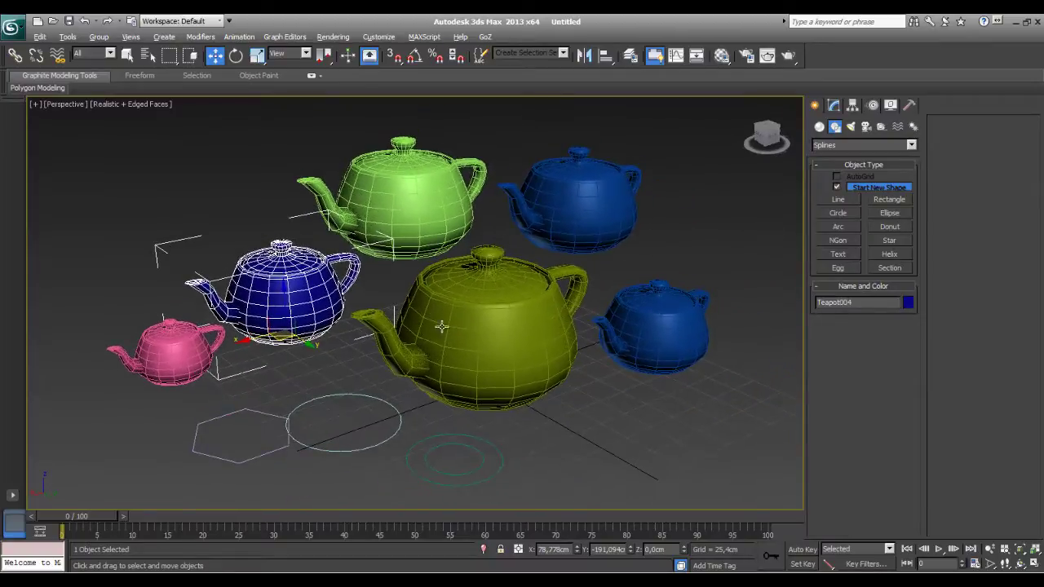
{"action": "left_click", "coordinate": [683, 275]}
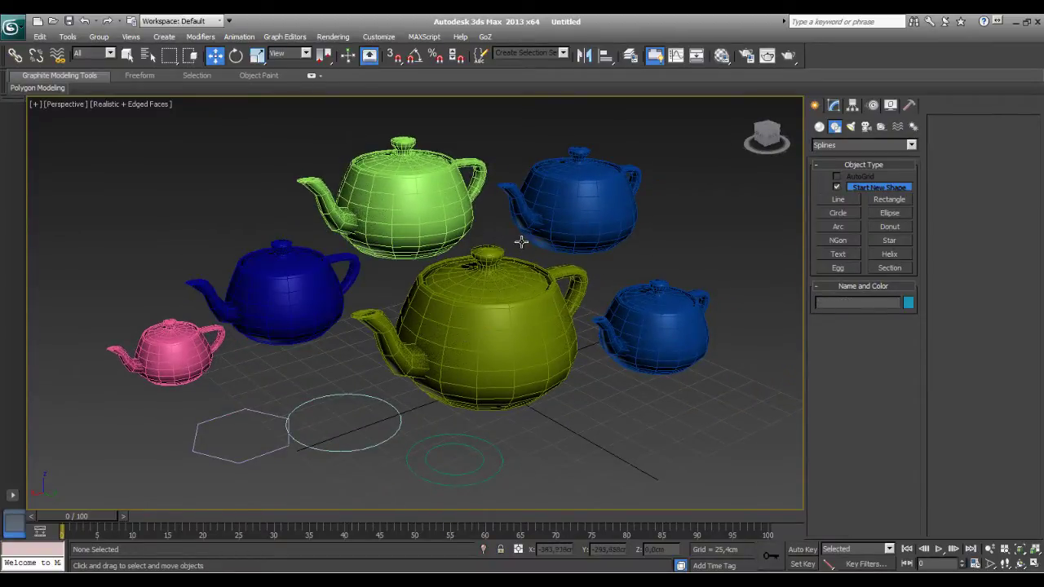
{"action": "middle_click_drag", "start_coordinate": [576, 299], "coordinate": [544, 282]}
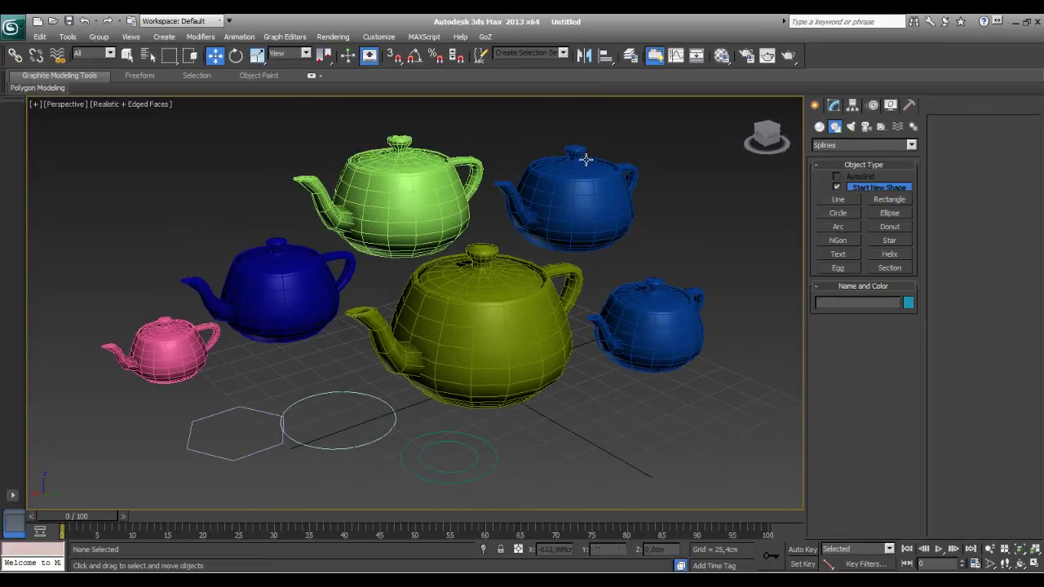
{"action": "left_click", "coordinate": [631, 55]}
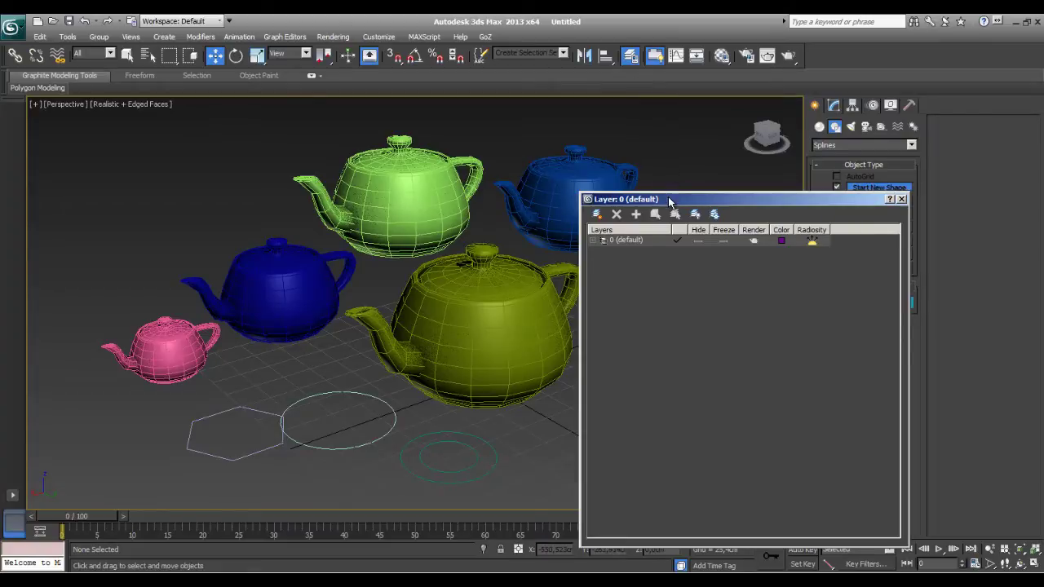
Expand and collapse layer 0 (default), then create the new layer Layer001.
{"action": "left_click_drag", "start_coordinate": [669, 199], "coordinate": [774, 111]}
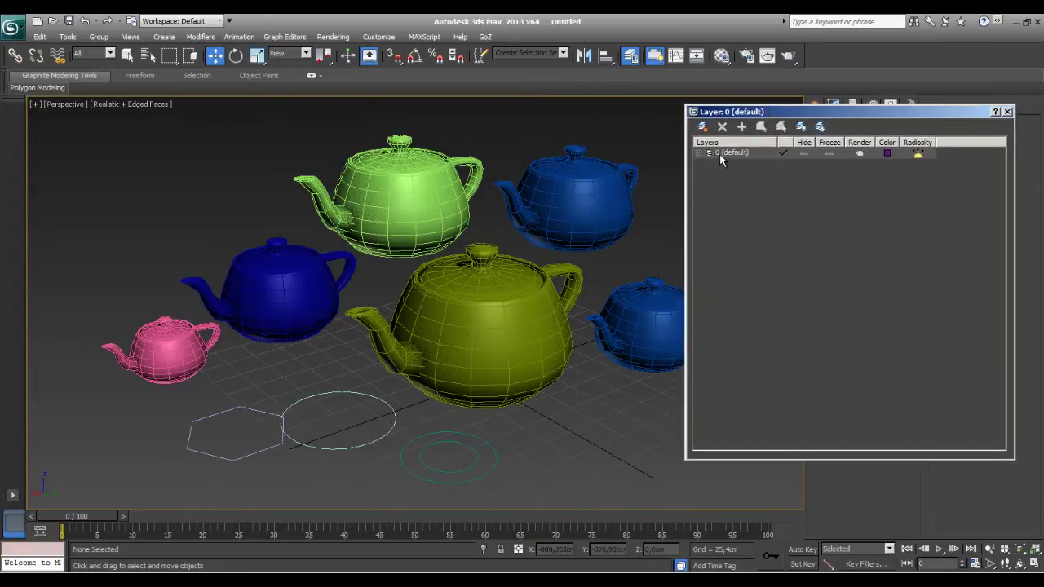
{"action": "left_click", "coordinate": [699, 153]}
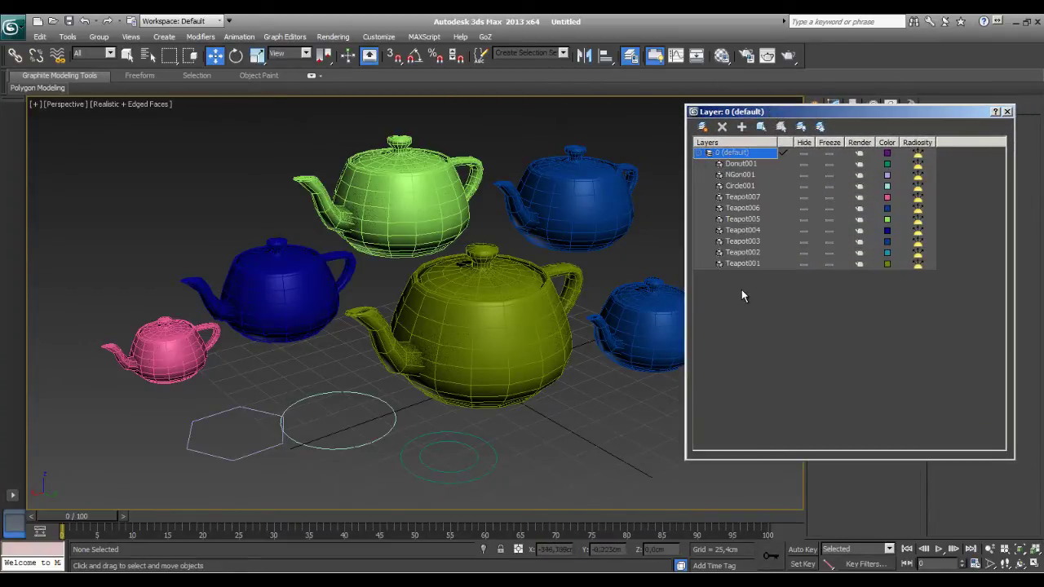
{"action": "left_click_drag", "start_coordinate": [732, 112], "coordinate": [759, 101]}
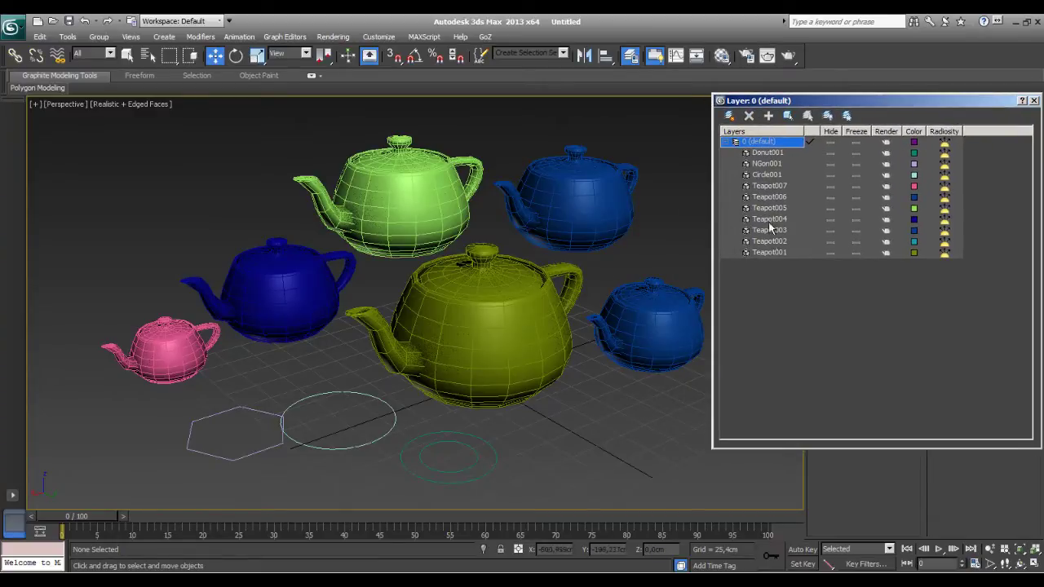
{"action": "left_click", "coordinate": [727, 142]}
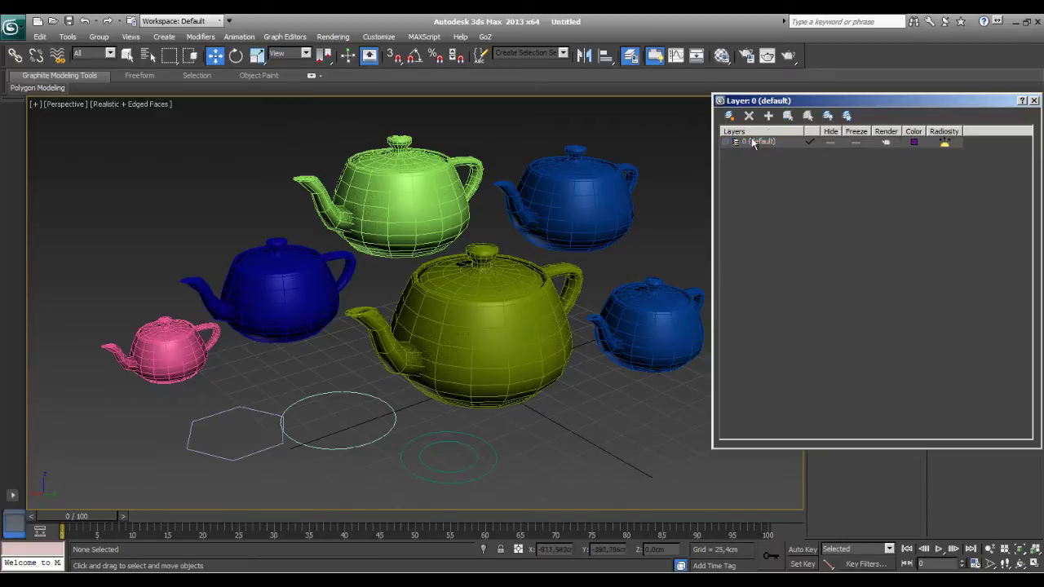
{"action": "left_click", "coordinate": [730, 116]}
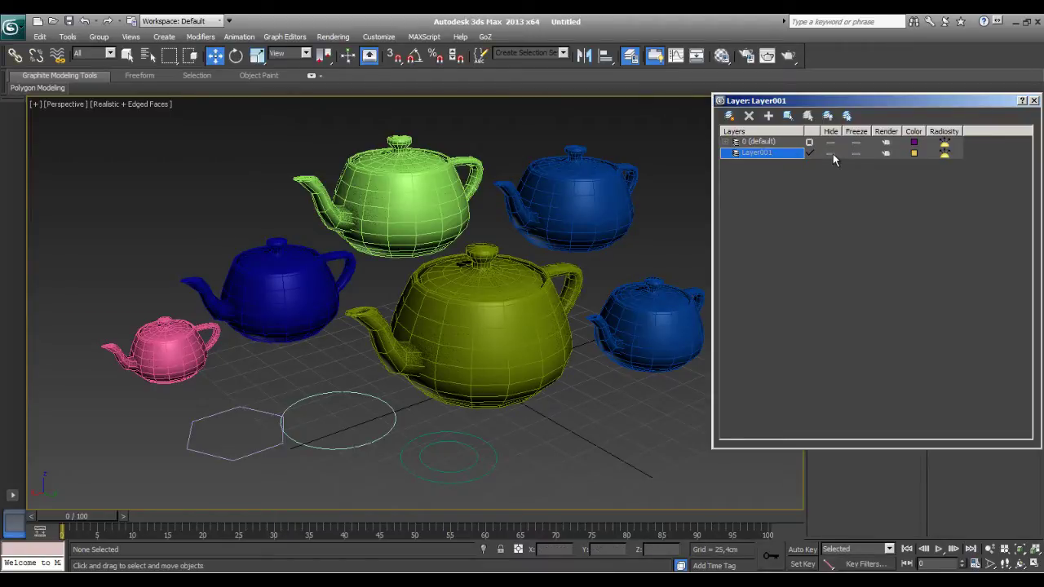
Toggle Layer001 to hidden, move the Layer Manager aside and switch to Standard Primitives.
{"action": "left_click", "coordinate": [832, 154]}
{"action": "left_click_drag", "start_coordinate": [879, 103], "coordinate": [927, 119]}
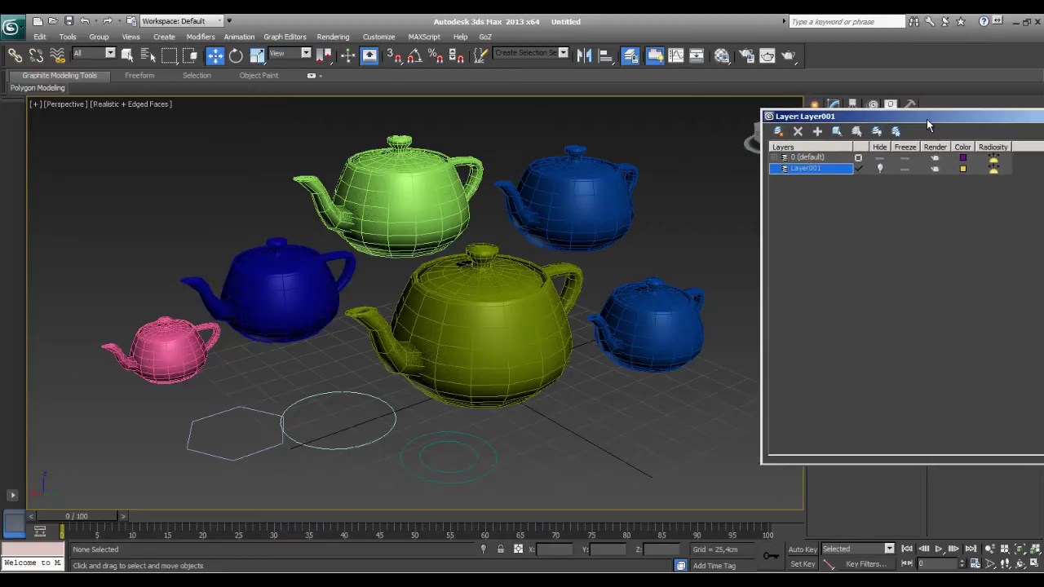
{"action": "left_click_drag", "start_coordinate": [816, 116], "coordinate": [1002, 165]}
{"action": "left_click", "coordinate": [819, 127]}
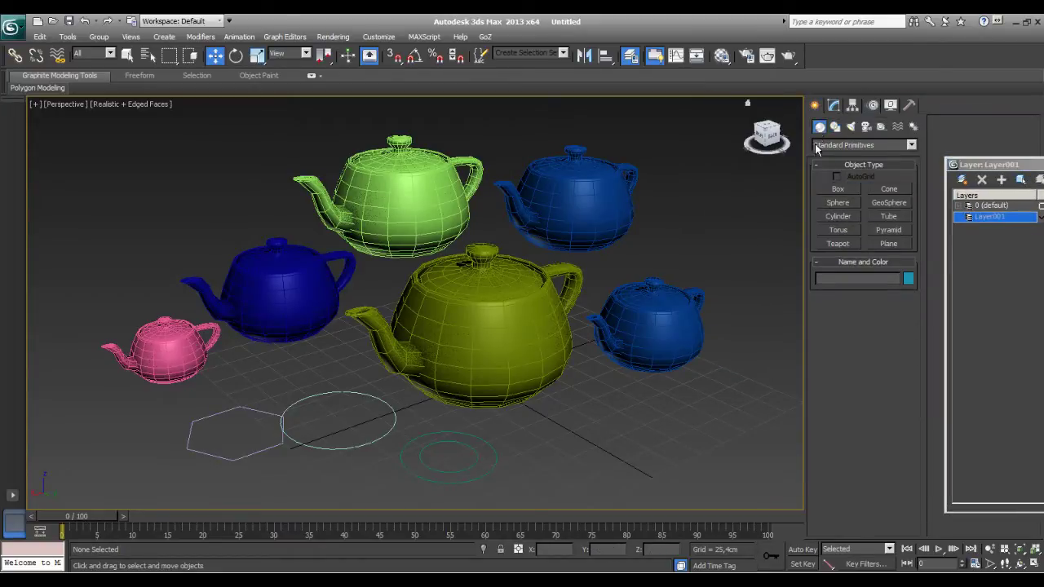
{"action": "scroll", "coordinate": [677, 305], "scroll_direction": "down", "scroll_amount": 3}
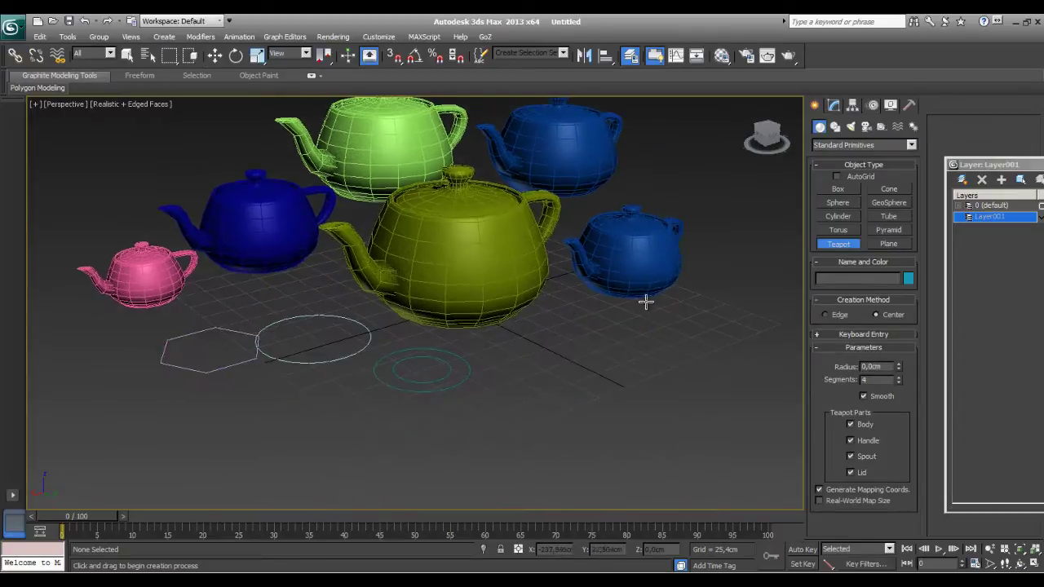
{"action": "scroll", "coordinate": [620, 326], "scroll_direction": "down", "scroll_amount": 5}
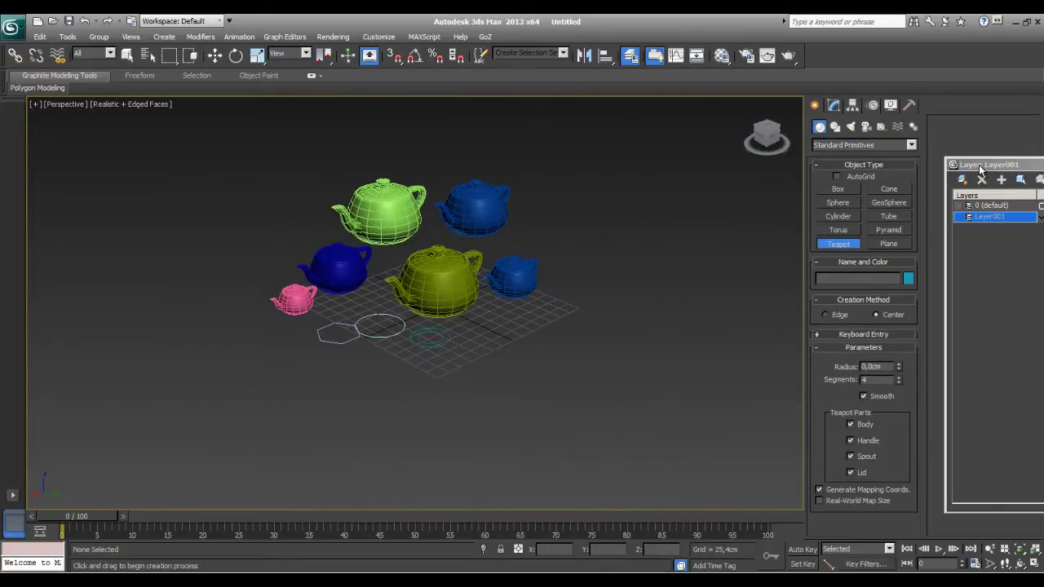
{"action": "left_click_drag", "start_coordinate": [983, 166], "coordinate": [777, 164]}
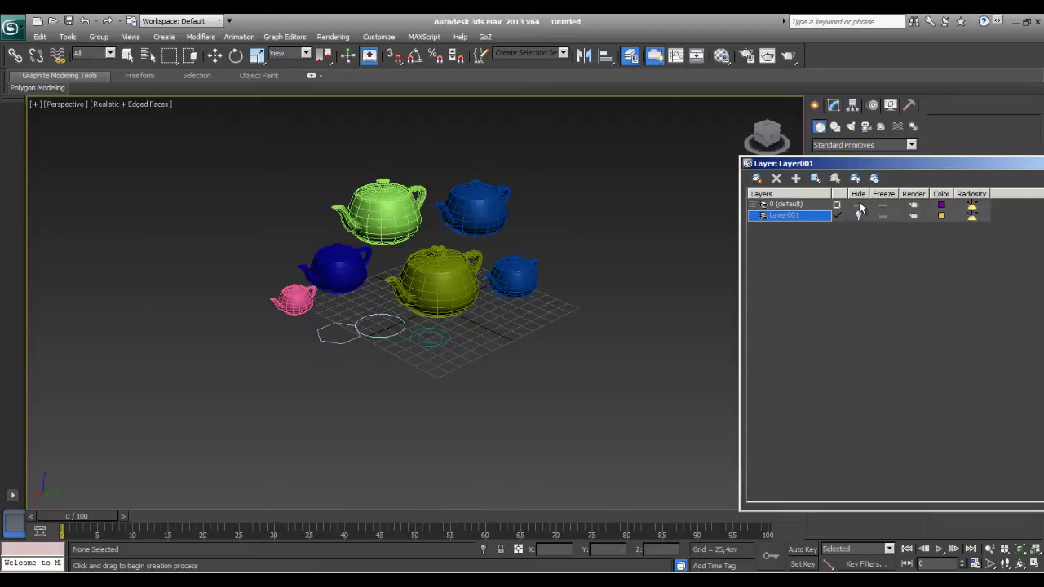
{"action": "scroll", "coordinate": [453, 295], "scroll_direction": "up", "scroll_amount": 3}
Pan the viewport onto the magenta, red, green and white teapots and reposition the Layer Manager.
{"action": "left_click", "coordinate": [566, 295]}
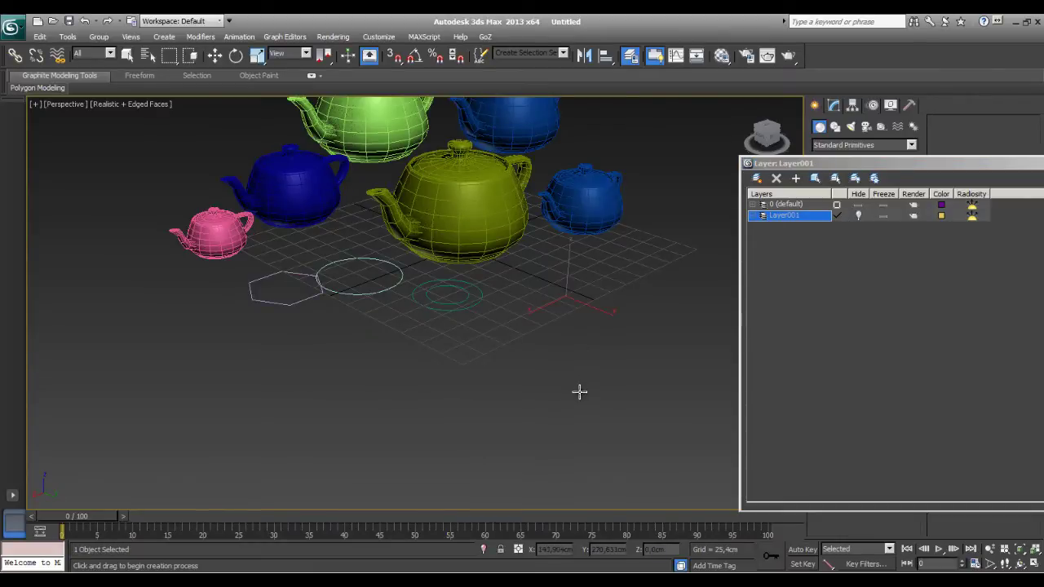
{"action": "middle_click_drag", "start_coordinate": [594, 296], "coordinate": [562, 333]}
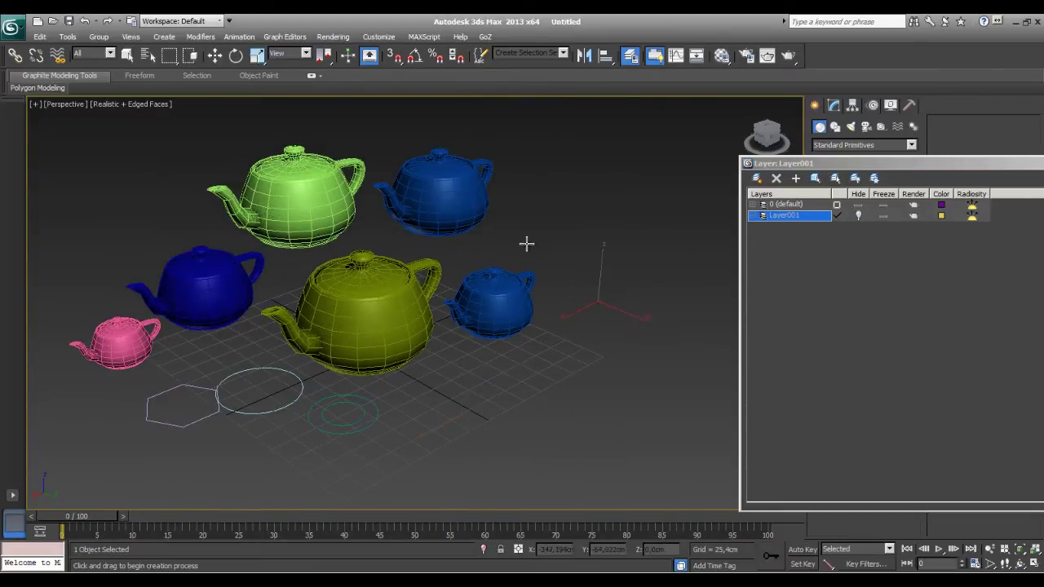
{"action": "middle_click_drag", "start_coordinate": [173, 329], "coordinate": [332, 299]}
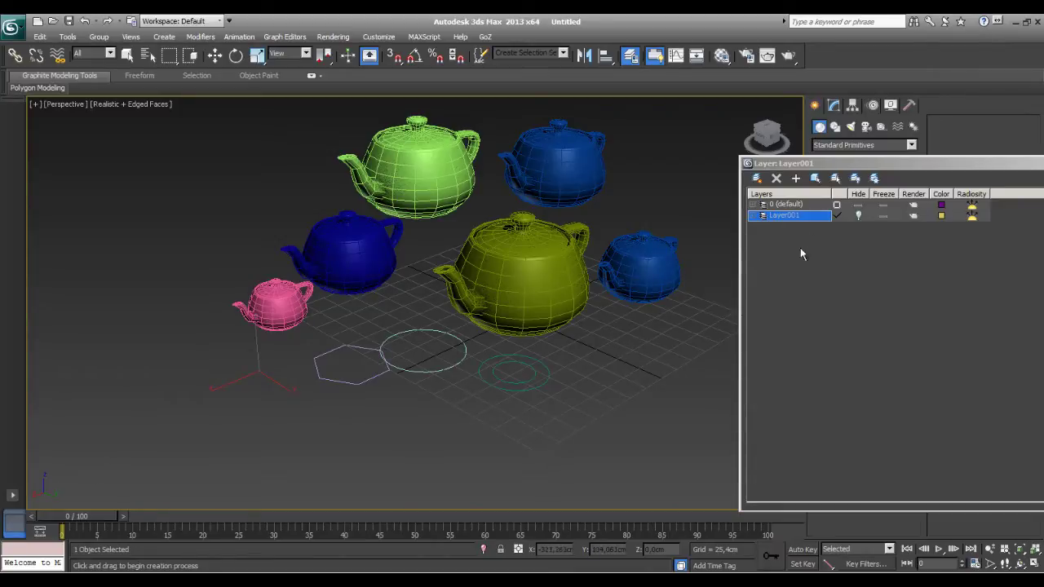
{"action": "left_click_drag", "start_coordinate": [811, 164], "coordinate": [824, 152]}
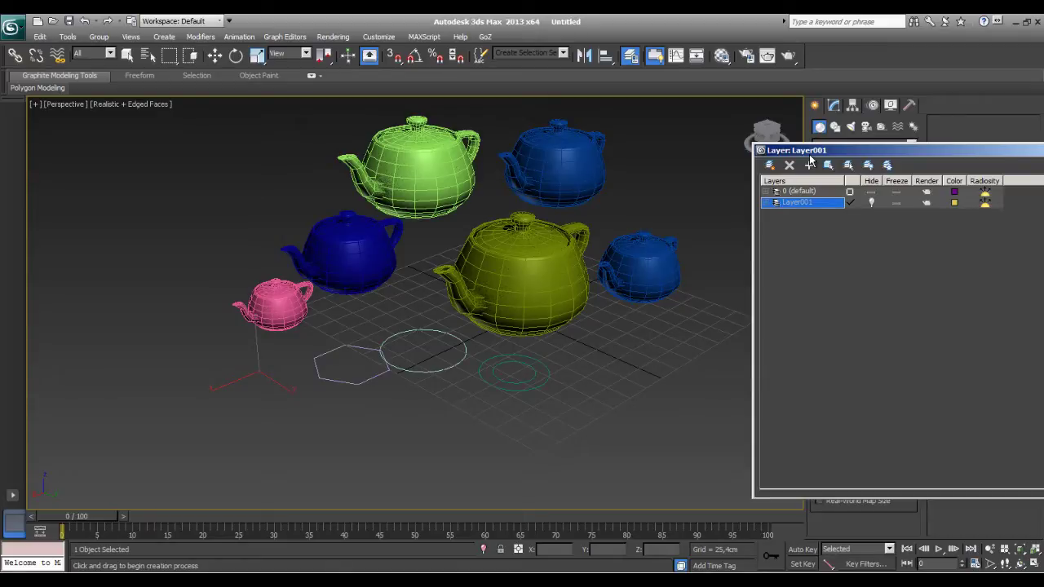
{"action": "left_click_drag", "start_coordinate": [810, 159], "coordinate": [690, 130]}
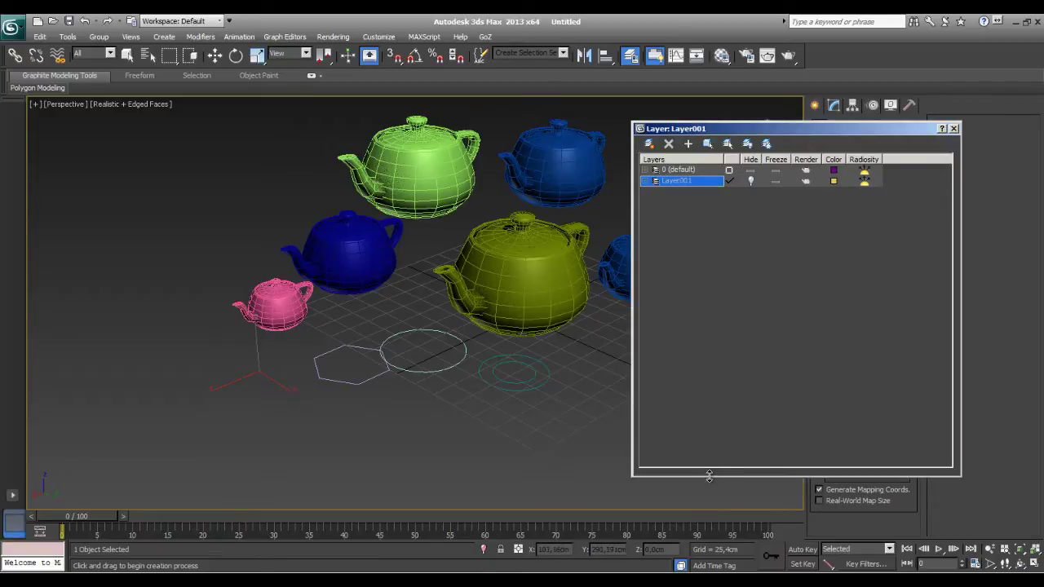
{"action": "left_click", "coordinate": [320, 369]}
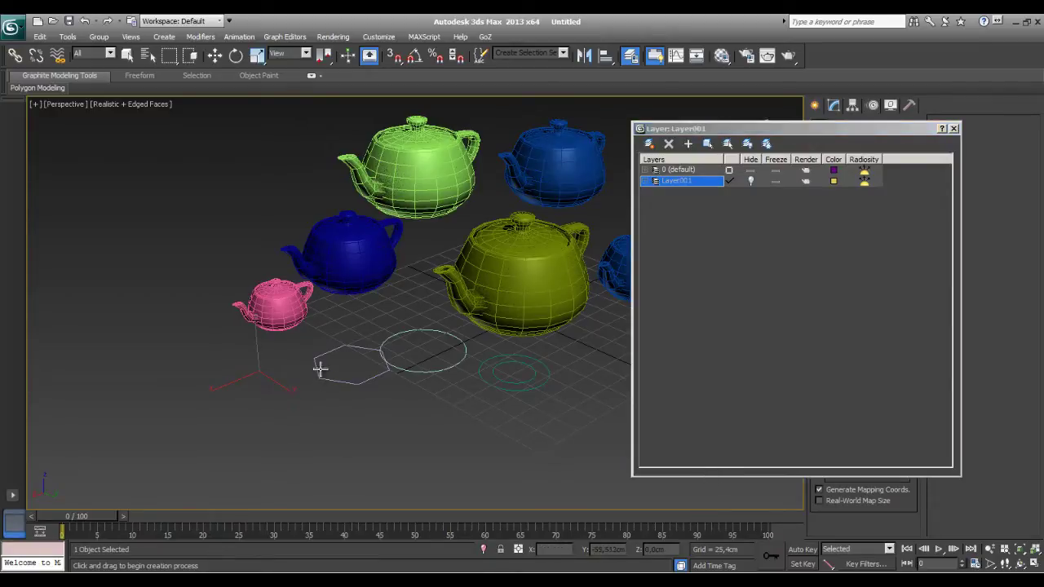
{"action": "middle_click_drag", "start_coordinate": [320, 369], "coordinate": [289, 394]}
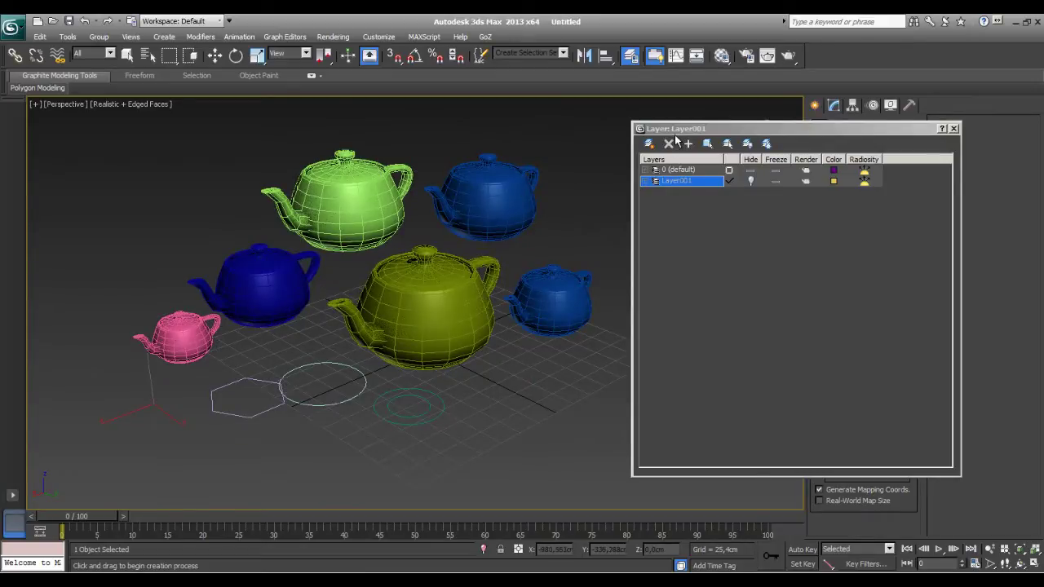
{"action": "left_click_drag", "start_coordinate": [676, 129], "coordinate": [678, 111]}
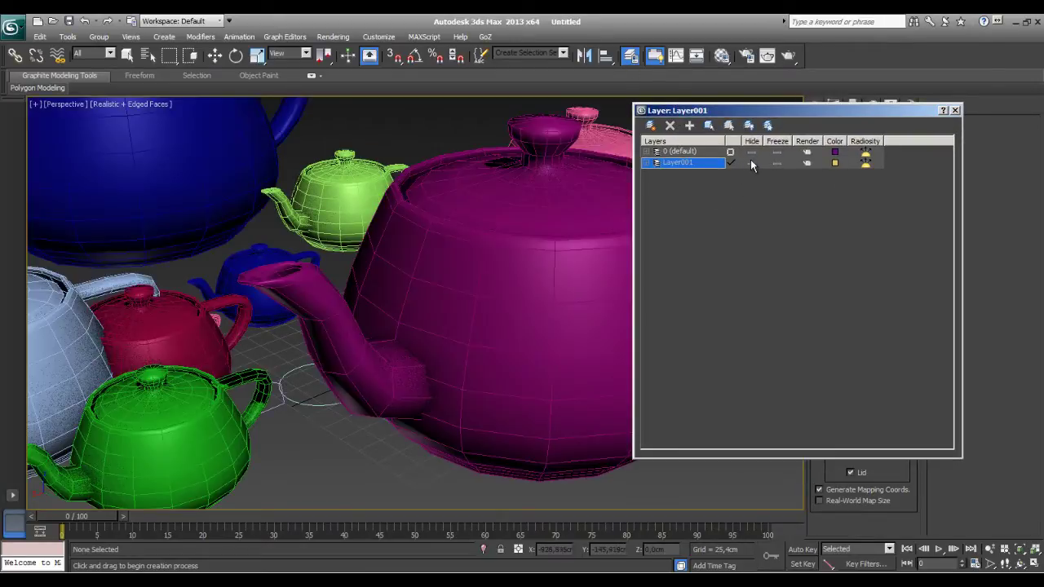
Toggle Layer001's visibility off and on, then select and delete its teapots.
{"action": "left_click", "coordinate": [752, 162]}
{"action": "left_click", "coordinate": [751, 163]}
{"action": "left_click", "coordinate": [751, 162]}
{"action": "left_click", "coordinate": [752, 163]}
{"action": "left_click", "coordinate": [708, 125]}
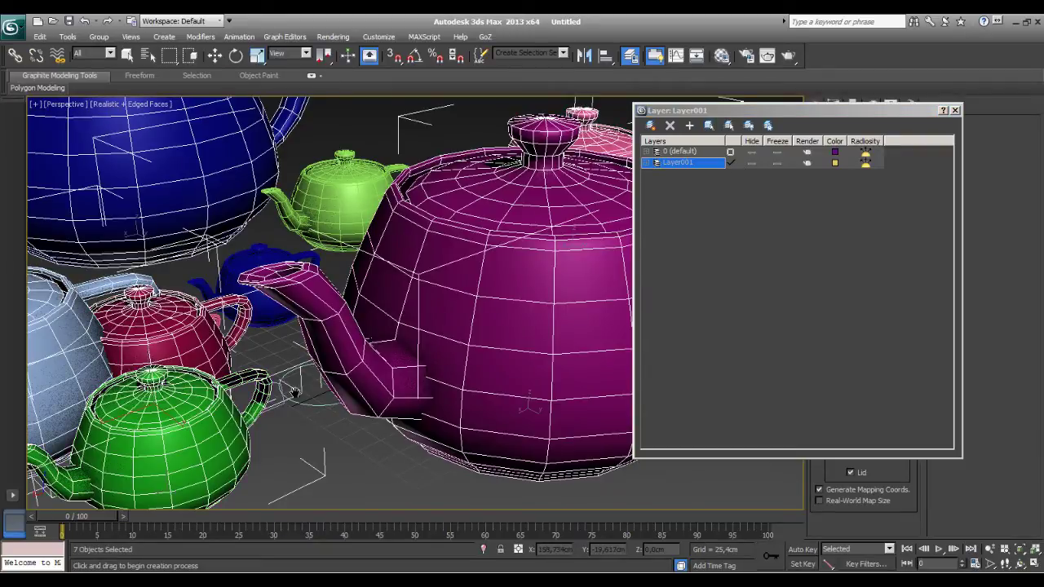
{"action": "scroll", "coordinate": [293, 392], "scroll_direction": "down", "scroll_amount": 2}
{"action": "scroll", "coordinate": [294, 392], "scroll_direction": "down", "scroll_amount": 2}
{"action": "key", "text": "Delete"}
Close the Layer Manager, adjust the view over the six teapots and exit teapot creation.
{"action": "scroll", "coordinate": [299, 389], "scroll_direction": "down", "scroll_amount": 3}
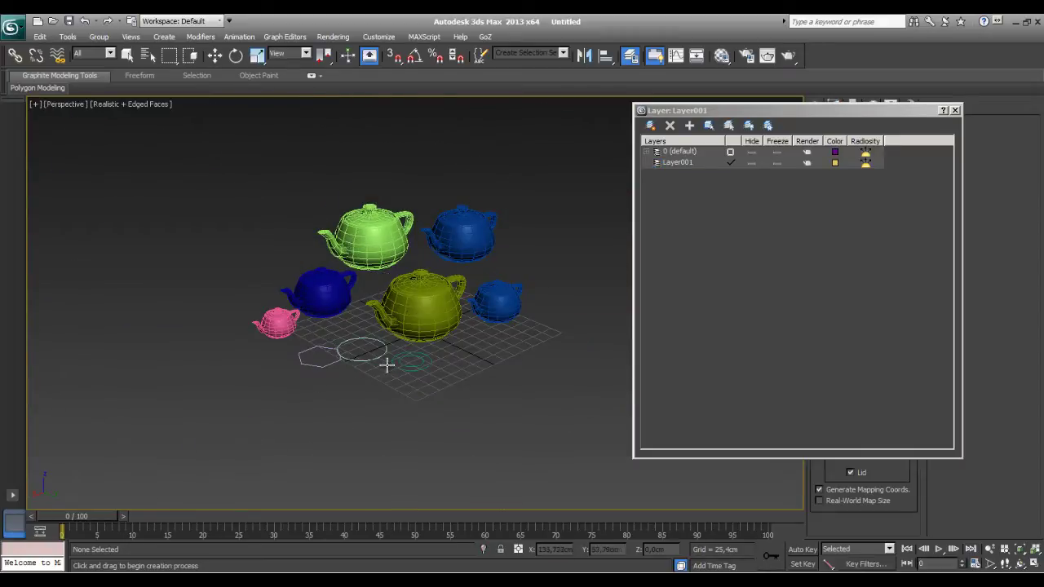
{"action": "scroll", "coordinate": [327, 379], "scroll_direction": "up", "scroll_amount": 1}
{"action": "scroll", "coordinate": [357, 367], "scroll_direction": "up", "scroll_amount": 3}
{"action": "scroll", "coordinate": [355, 369], "scroll_direction": "down", "scroll_amount": 1}
{"action": "scroll", "coordinate": [408, 368], "scroll_direction": "down", "scroll_amount": 1}
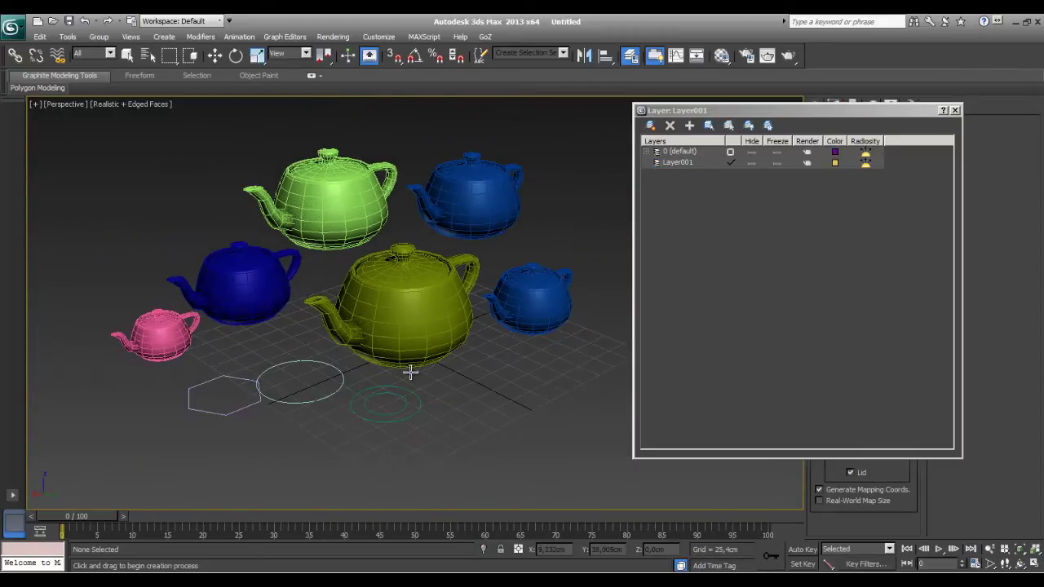
{"action": "mouse_move", "coordinate": [408, 367]}
{"action": "middle_mouse_down", "text": "alt"}
{"action": "mouse_move", "coordinate": [401, 397]}
{"action": "mouse_move", "coordinate": [410, 362]}
{"action": "mouse_move", "coordinate": [426, 374]}
{"action": "middle_mouse_up", "text": "alt"}
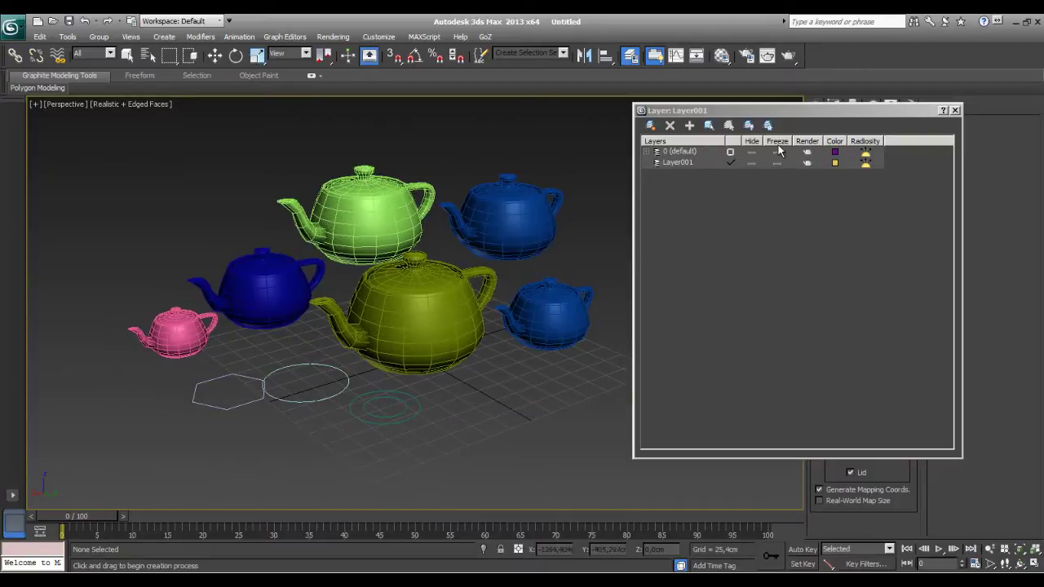
{"action": "left_click", "coordinate": [956, 111]}
{"action": "middle_click_drag", "start_coordinate": [490, 315], "coordinate": [543, 321]}
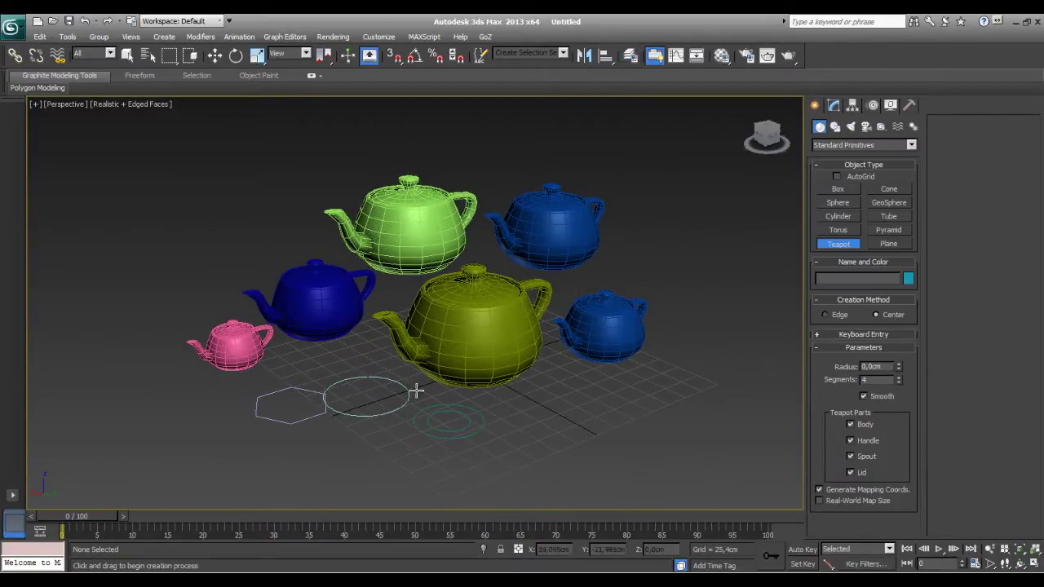
{"action": "key", "text": "w"}
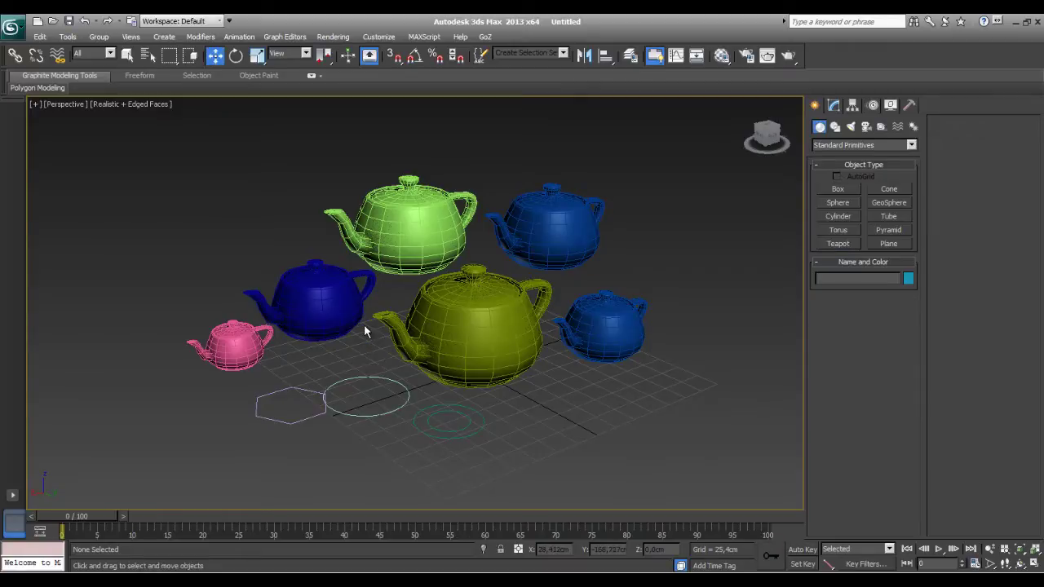
Open Select From Scene and turn off Geometry and the other type filters, leaving only shapes.
{"action": "left_click", "coordinate": [148, 55]}
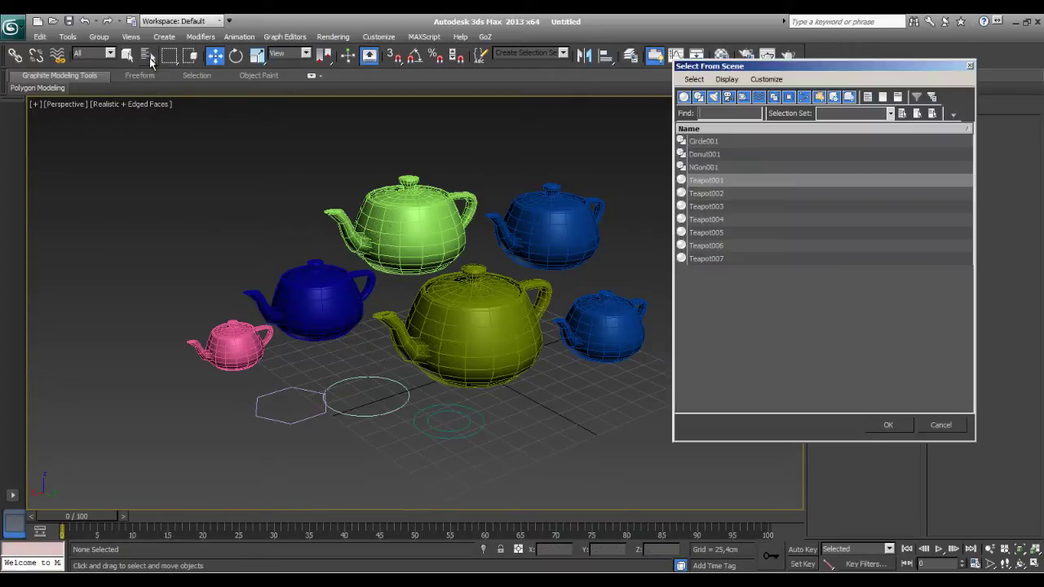
{"action": "mouse_move", "coordinate": [731, 72]}
{"action": "left_mouse_down"}
{"action": "mouse_move", "coordinate": [791, 117]}
{"action": "mouse_move", "coordinate": [714, 102]}
{"action": "left_mouse_up"}
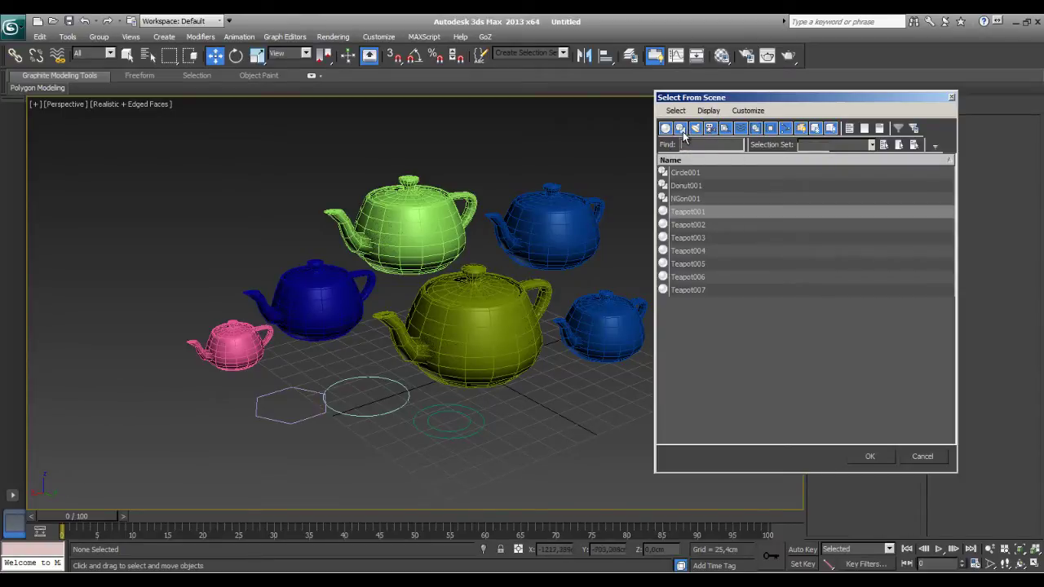
{"action": "left_click", "coordinate": [666, 128]}
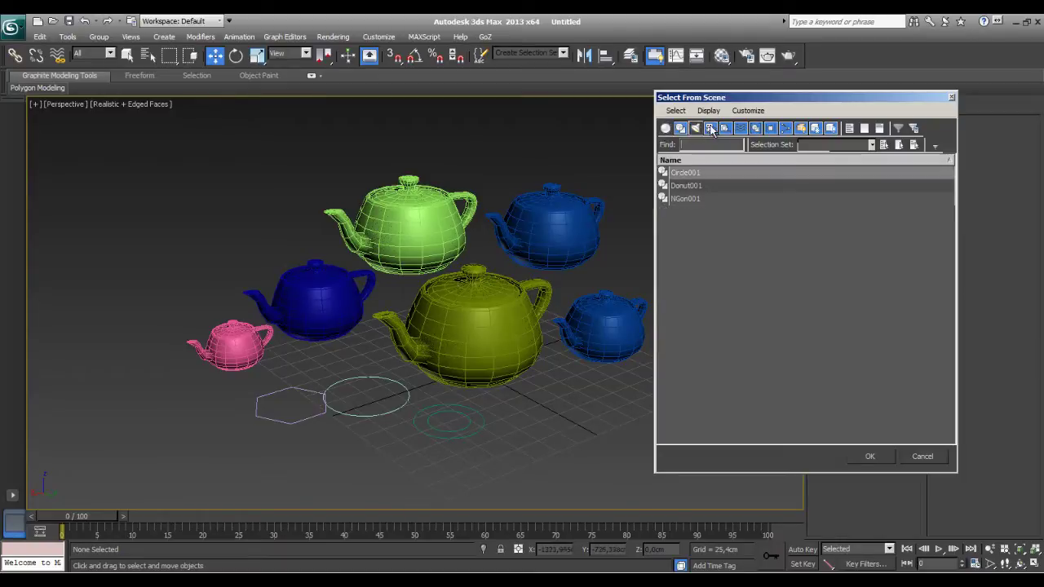
{"action": "left_click", "coordinate": [755, 129]}
{"action": "left_click", "coordinate": [770, 128]}
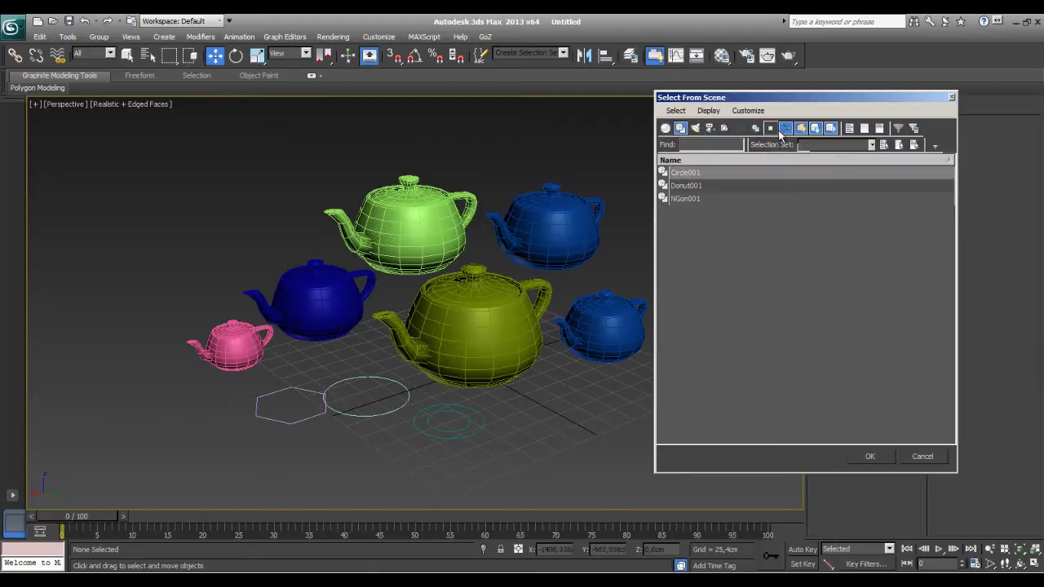
{"action": "left_click", "coordinate": [785, 128]}
{"action": "left_click", "coordinate": [801, 128]}
{"action": "left_click", "coordinate": [816, 128]}
{"action": "left_click", "coordinate": [830, 128]}
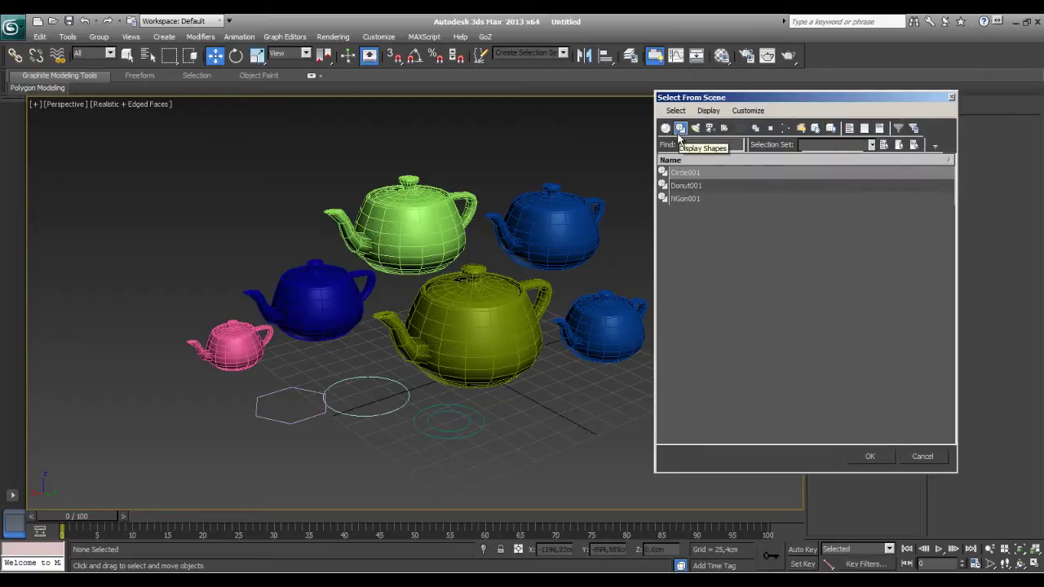
{"action": "left_click_drag", "start_coordinate": [700, 97], "coordinate": [755, 79]}
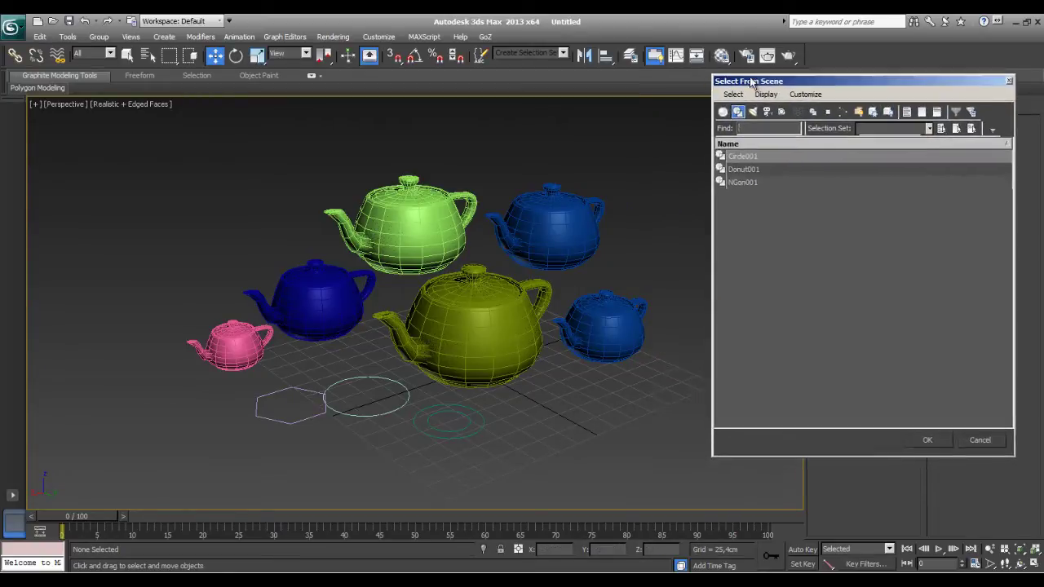
Pick Donut001 from the Circle001, NGon001 and Donut001 list and confirm the selection.
{"action": "left_click", "coordinate": [737, 181]}
{"action": "left_click", "coordinate": [736, 167]}
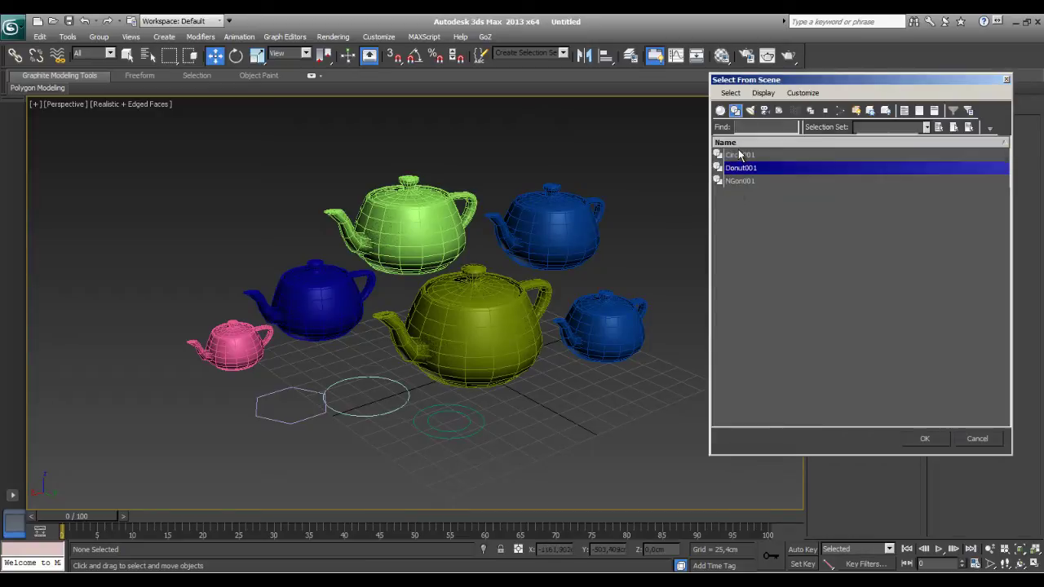
{"action": "left_click", "coordinate": [739, 155]}
{"action": "left_click", "coordinate": [734, 180]}
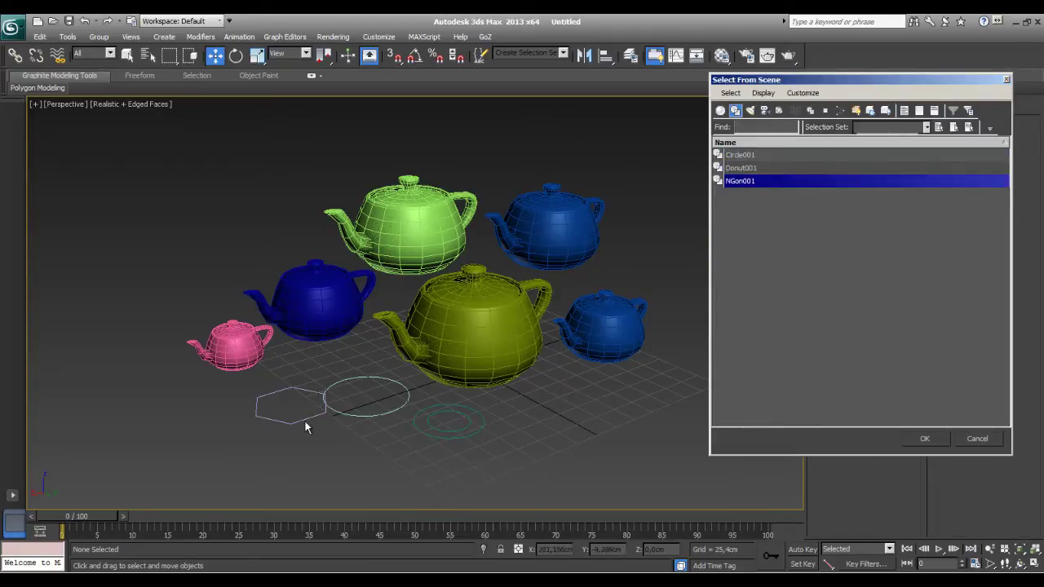
{"action": "left_click", "coordinate": [731, 189]}
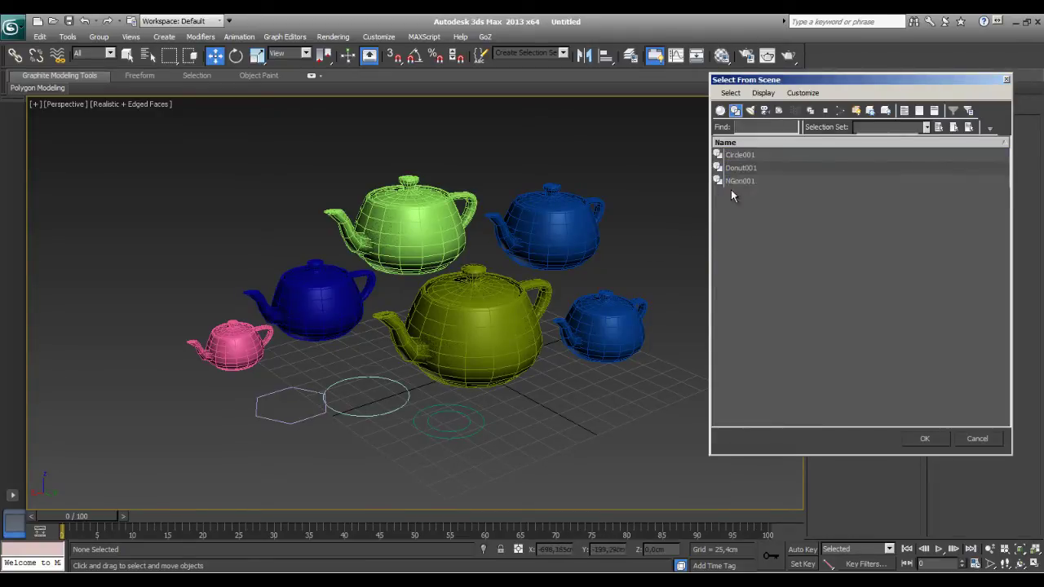
{"action": "left_click", "coordinate": [736, 169]}
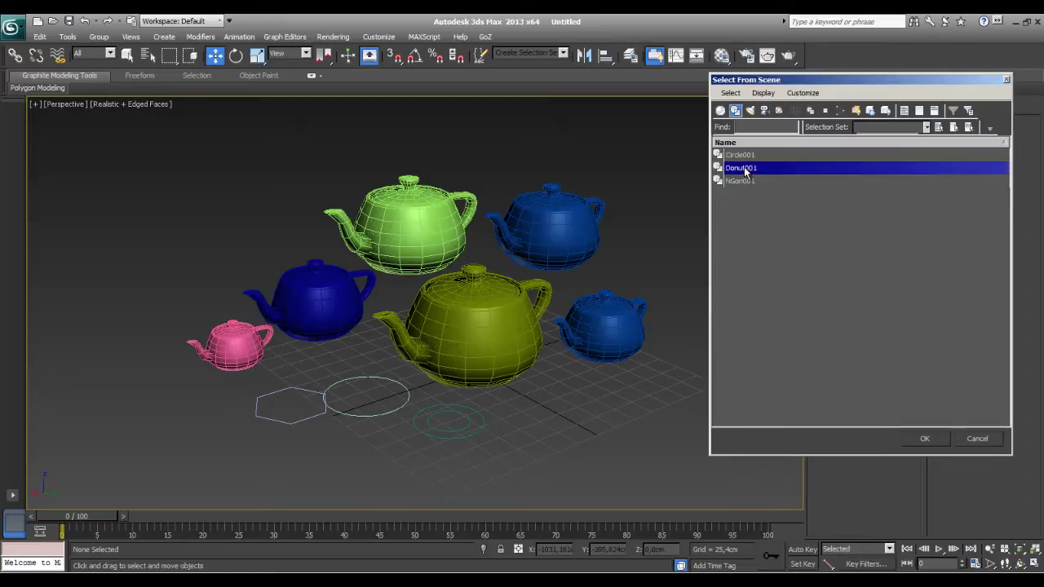
{"action": "left_click", "coordinate": [925, 439]}
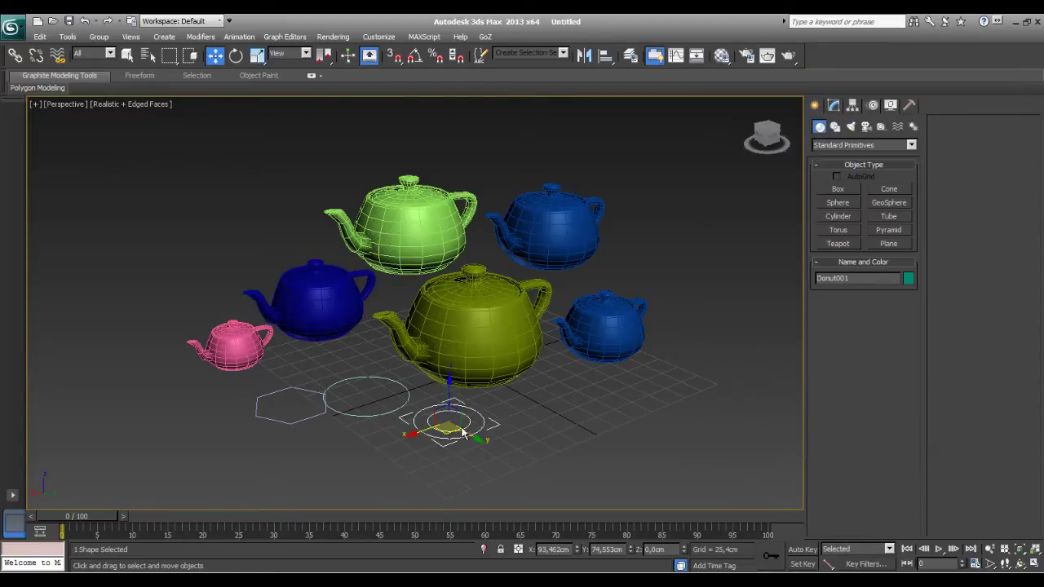
Reopen Select From Scene with H, set the Advanced Filter property to Color, and close it unused.
{"action": "key", "text": "h"}
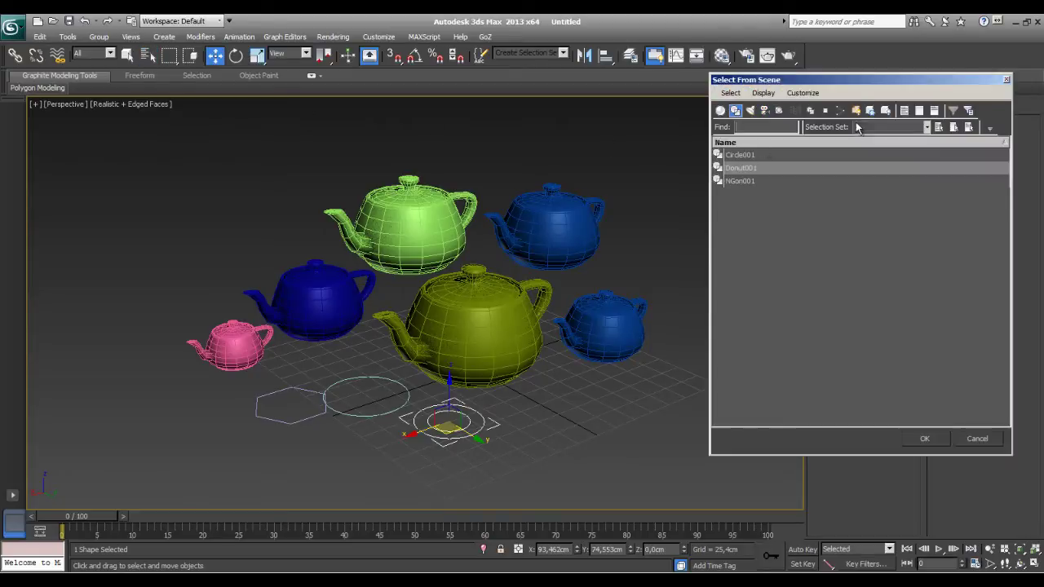
{"action": "left_click_drag", "start_coordinate": [823, 82], "coordinate": [814, 81]}
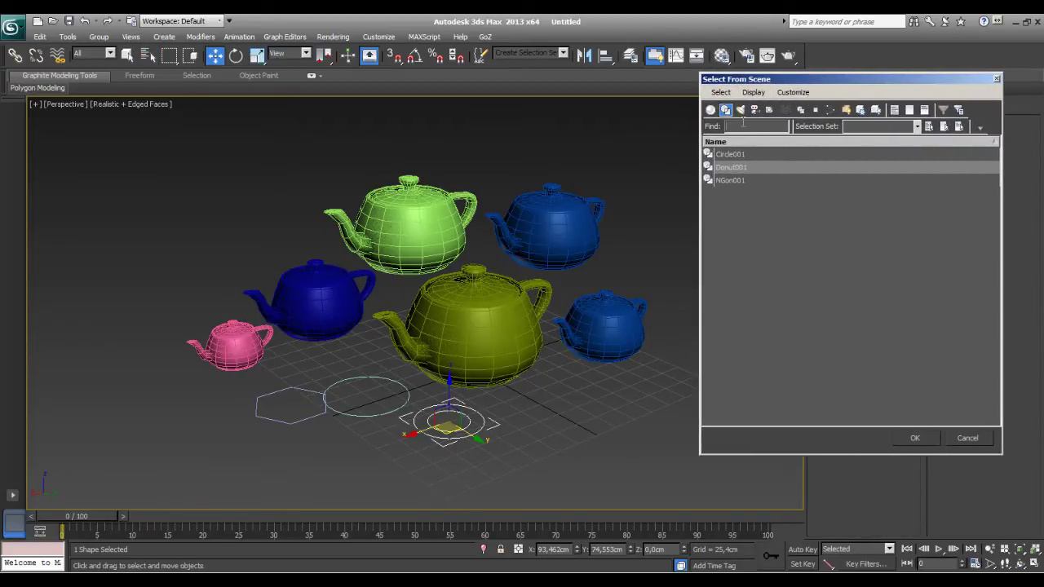
{"action": "left_click", "coordinate": [960, 111]}
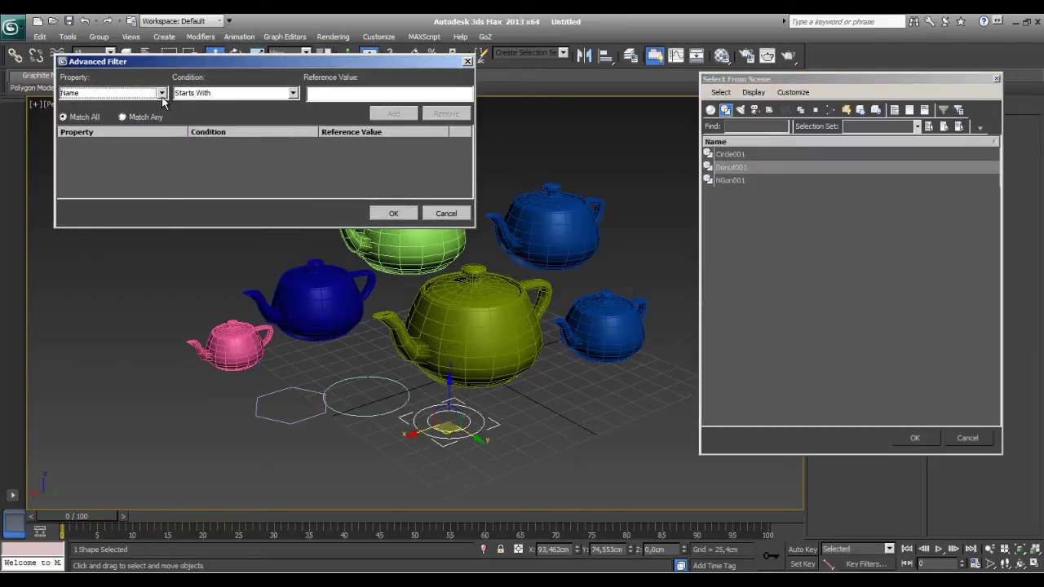
{"action": "left_click", "coordinate": [162, 94]}
{"action": "scroll", "coordinate": [164, 131], "scroll_direction": "down", "scroll_amount": 2}
{"action": "scroll", "coordinate": [164, 131], "scroll_direction": "up", "scroll_amount": 1}
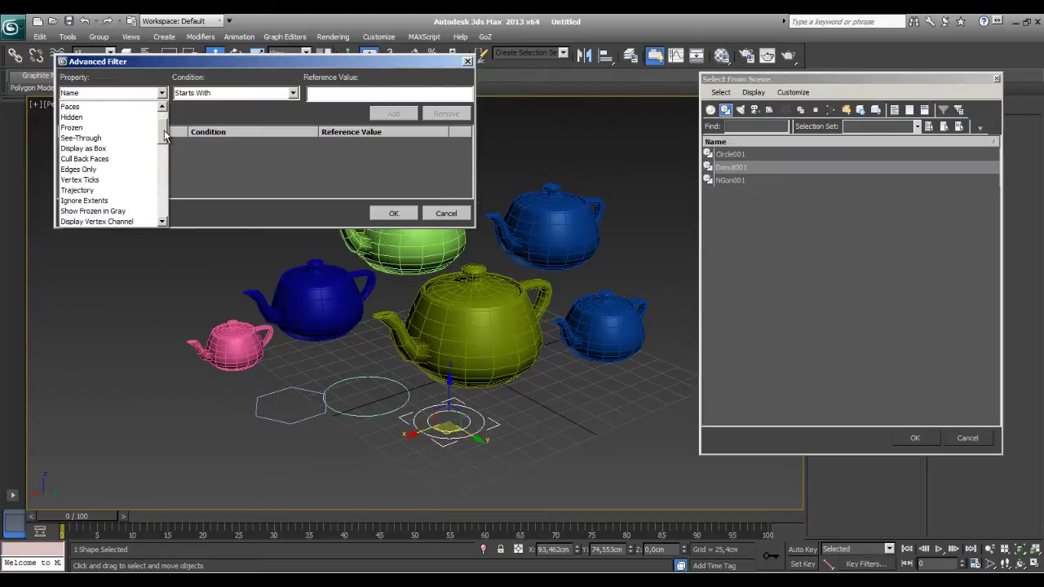
{"action": "scroll", "coordinate": [164, 131], "scroll_direction": "up", "scroll_amount": 1}
{"action": "left_click", "coordinate": [80, 123]}
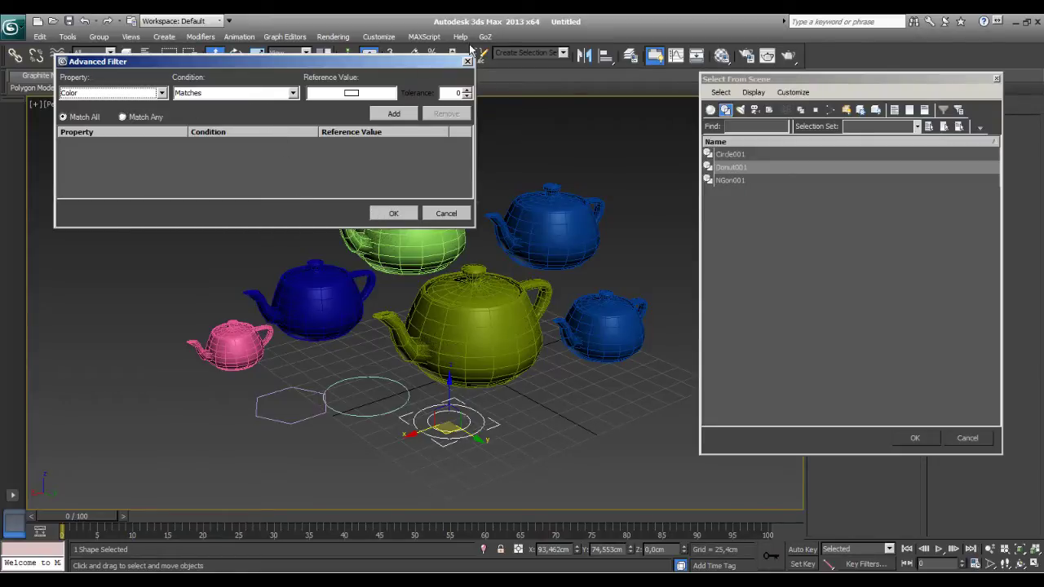
{"action": "left_click", "coordinate": [467, 62]}
{"action": "left_click_drag", "start_coordinate": [826, 79], "coordinate": [763, 104]}
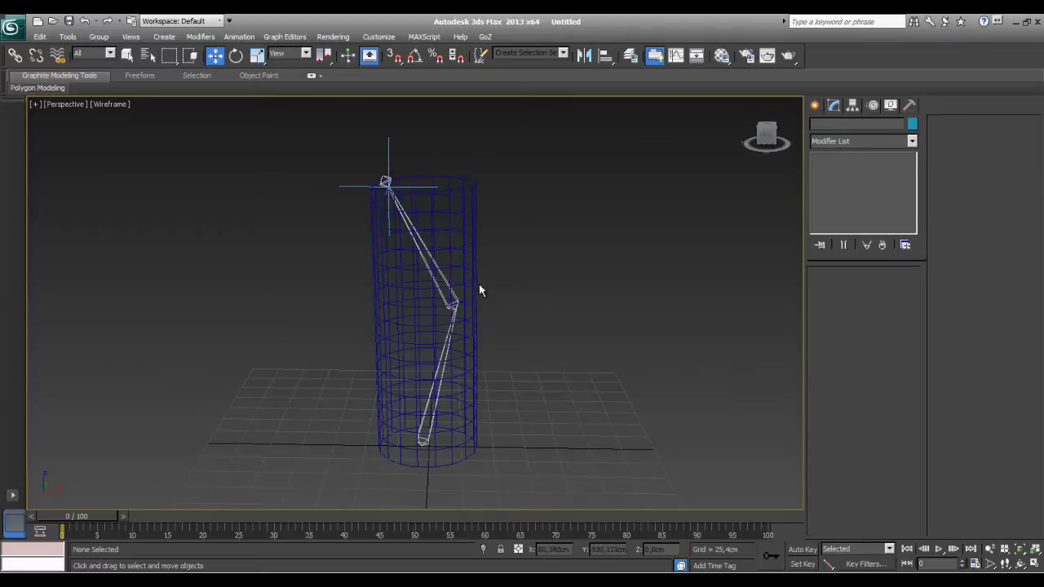
Zoom in on the rig, drag the IK goal to bend the cylinder, and switch to shaded view.
{"action": "middle_click_drag", "start_coordinate": [480, 286], "coordinate": [487, 294]}
{"action": "scroll", "coordinate": [481, 294], "scroll_direction": "up", "scroll_amount": 2}
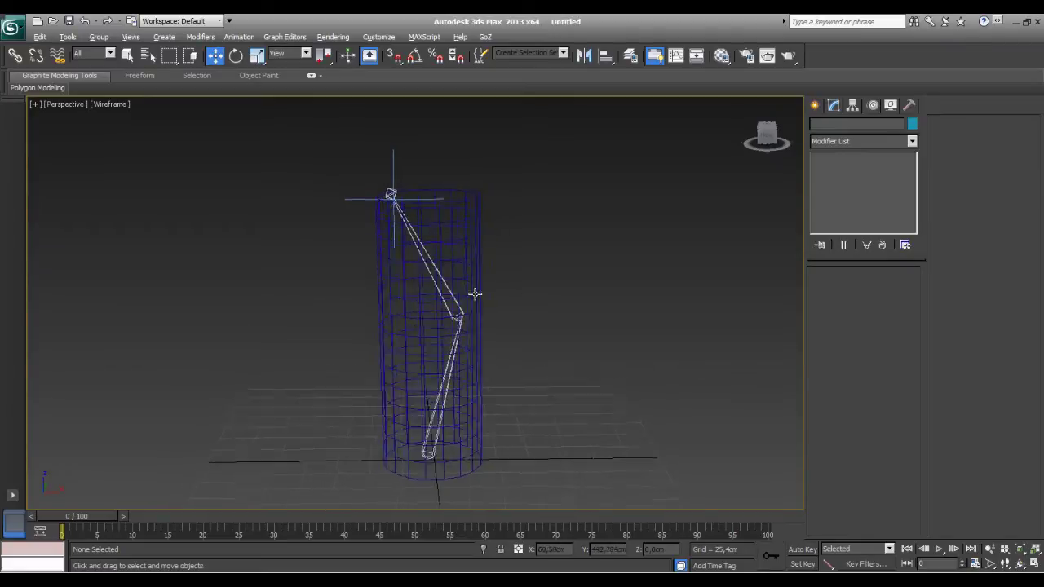
{"action": "scroll", "coordinate": [474, 294], "scroll_direction": "up", "scroll_amount": 1}
{"action": "scroll", "coordinate": [466, 294], "scroll_direction": "up", "scroll_amount": 2}
{"action": "left_click", "coordinate": [385, 161]}
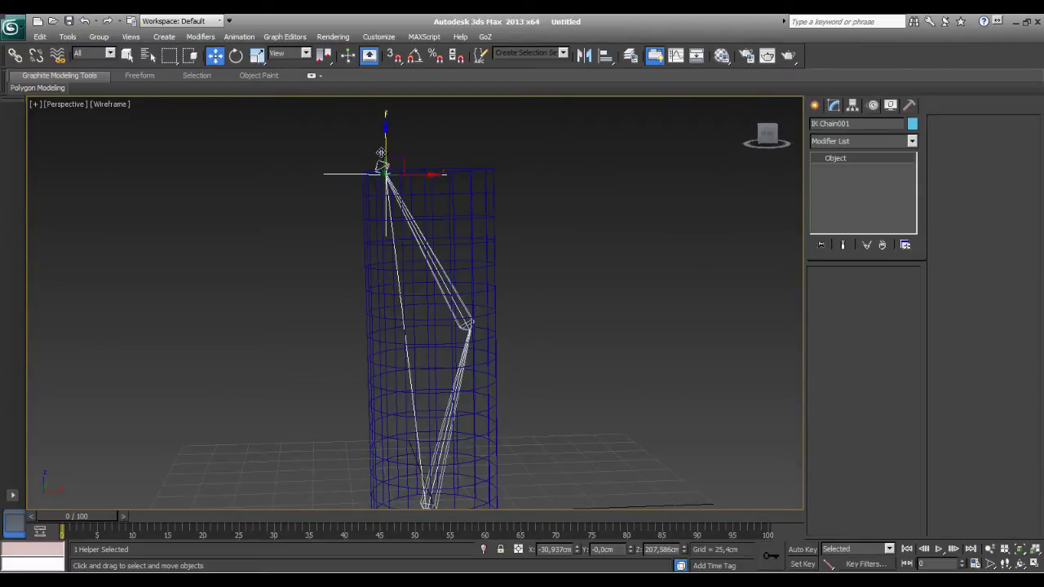
{"action": "mouse_move", "coordinate": [394, 162]}
{"action": "left_mouse_down"}
{"action": "mouse_move", "coordinate": [314, 302]}
{"action": "mouse_move", "coordinate": [323, 213]}
{"action": "mouse_move", "coordinate": [351, 163]}
{"action": "mouse_move", "coordinate": [297, 271]}
{"action": "mouse_move", "coordinate": [309, 203]}
{"action": "mouse_move", "coordinate": [346, 199]}
{"action": "mouse_move", "coordinate": [343, 186]}
{"action": "mouse_move", "coordinate": [340, 205]}
{"action": "mouse_move", "coordinate": [261, 212]}
{"action": "mouse_move", "coordinate": [397, 170]}
{"action": "mouse_move", "coordinate": [383, 122]}
{"action": "mouse_move", "coordinate": [390, 158]}
{"action": "mouse_move", "coordinate": [353, 176]}
{"action": "mouse_move", "coordinate": [356, 186]}
{"action": "mouse_move", "coordinate": [420, 140]}
{"action": "mouse_move", "coordinate": [466, 186]}
{"action": "mouse_move", "coordinate": [378, 395]}
{"action": "mouse_move", "coordinate": [275, 234]}
{"action": "mouse_move", "coordinate": [261, 139]}
{"action": "mouse_move", "coordinate": [439, 140]}
{"action": "mouse_move", "coordinate": [358, 184]}
{"action": "mouse_move", "coordinate": [365, 148]}
{"action": "mouse_move", "coordinate": [433, 140]}
{"action": "mouse_move", "coordinate": [416, 149]}
{"action": "left_mouse_up"}
{"action": "key", "text": "F3"}
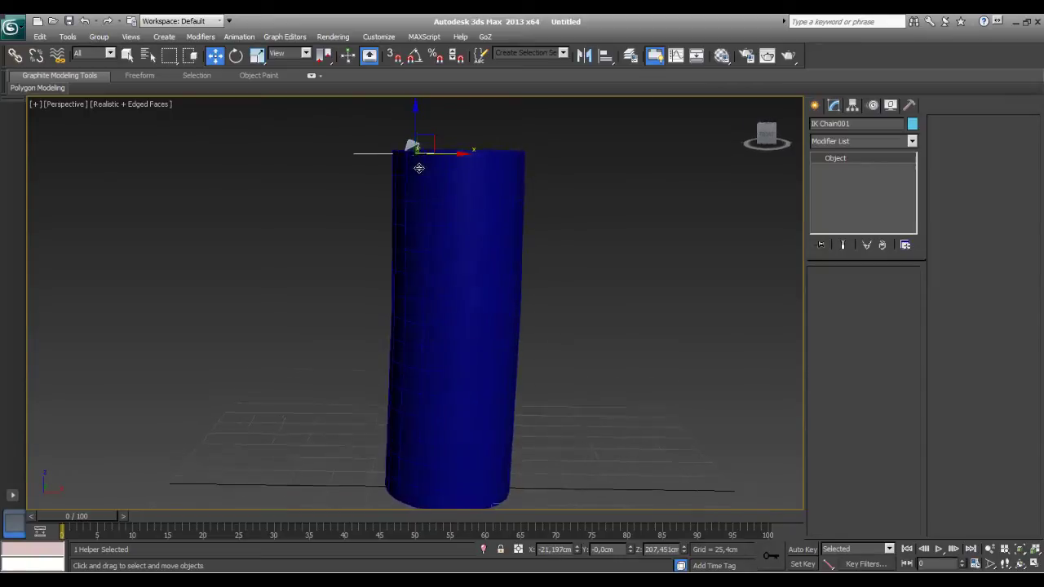
Orbit to the cylinder's top, try another bend and cancel it, then return to wireframe.
{"action": "mouse_move", "coordinate": [418, 168]}
{"action": "middle_mouse_down", "text": "alt"}
{"action": "mouse_move", "coordinate": [496, 175]}
{"action": "mouse_move", "coordinate": [443, 150]}
{"action": "mouse_move", "coordinate": [440, 185]}
{"action": "middle_mouse_up", "text": "alt"}
{"action": "mouse_move", "coordinate": [415, 166]}
{"action": "left_mouse_down"}
{"action": "mouse_move", "coordinate": [427, 147]}
{"action": "mouse_move", "coordinate": [419, 175]}
{"action": "mouse_move", "coordinate": [429, 172]}
{"action": "left_mouse_up"}
{"action": "right_click", "coordinate": [425, 200]}
{"action": "middle_click_drag", "start_coordinate": [425, 199], "coordinate": [414, 174], "text": "alt"}
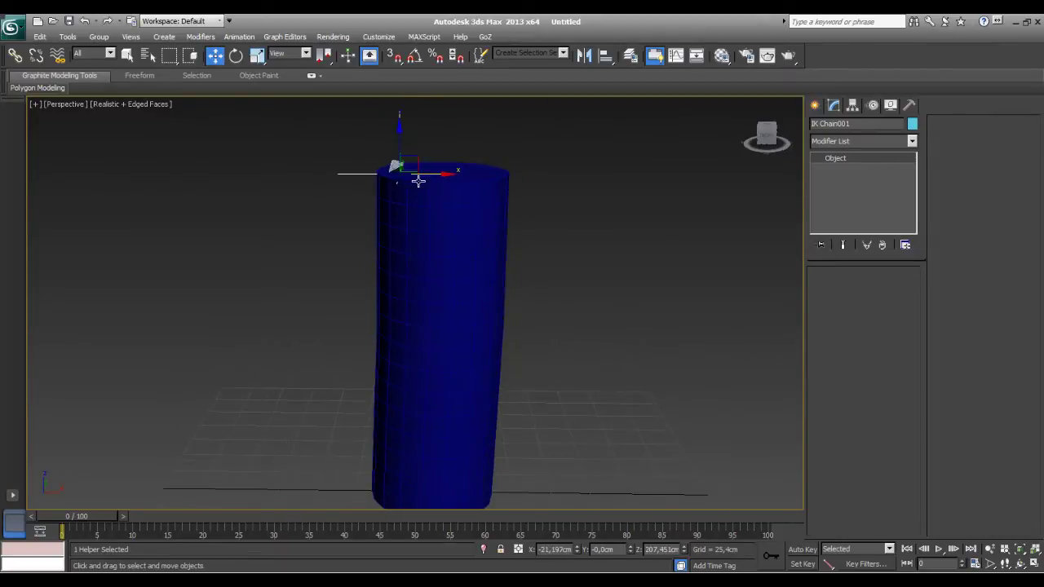
{"action": "key", "text": "F3"}
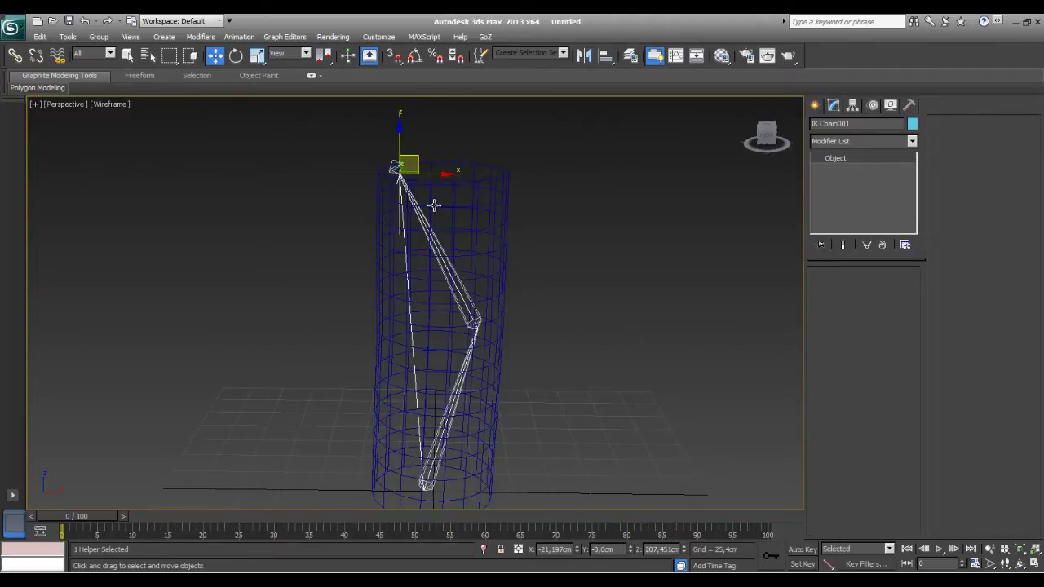
{"action": "middle_click_drag", "start_coordinate": [464, 243], "coordinate": [474, 301], "text": "alt"}
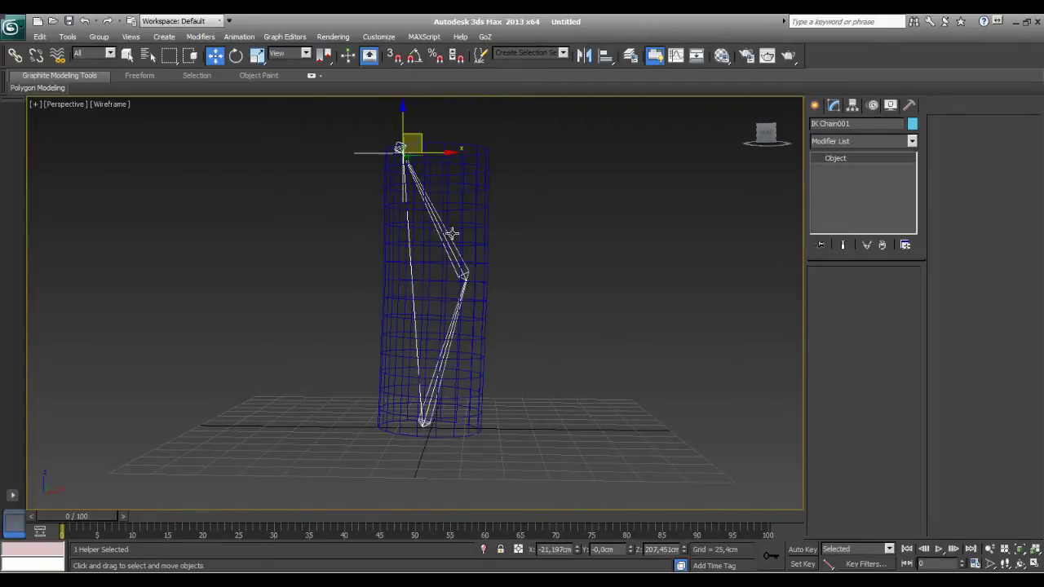
{"action": "mouse_move", "coordinate": [467, 294]}
{"action": "middle_mouse_down", "text": "alt"}
{"action": "mouse_move", "coordinate": [458, 306]}
{"action": "mouse_move", "coordinate": [436, 303]}
{"action": "mouse_move", "coordinate": [454, 310]}
{"action": "middle_mouse_up", "text": "alt"}
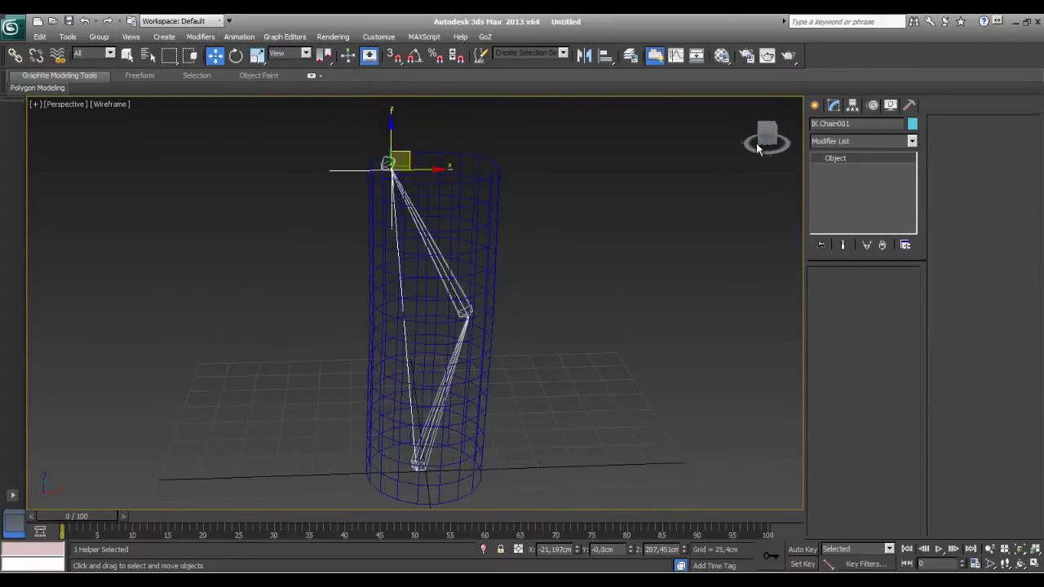
Select Cylinder001 to inspect its Skin modifier bones while orbiting, then reselect IK Chain001.
{"action": "left_click", "coordinate": [480, 204]}
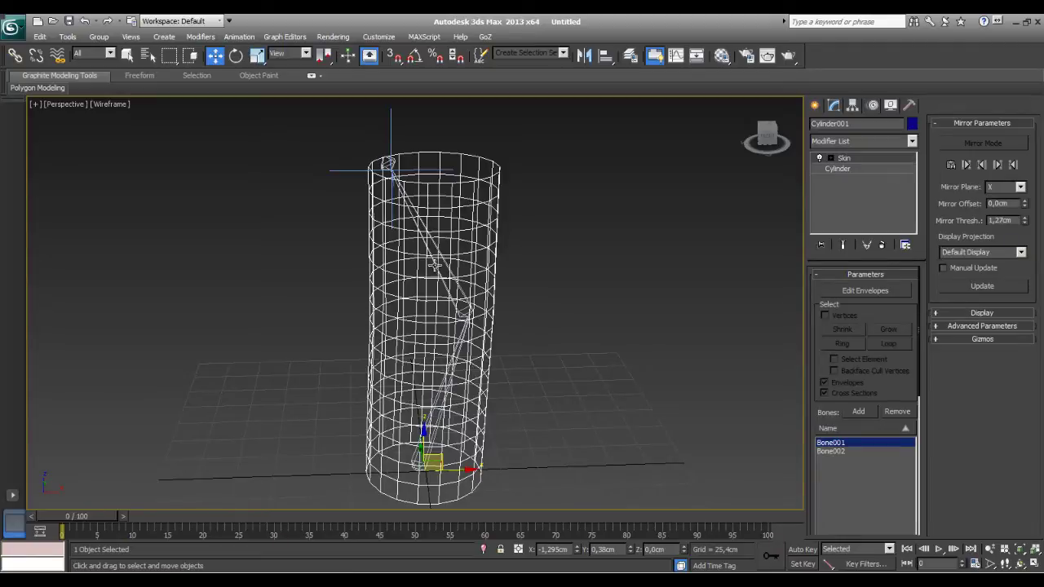
{"action": "mouse_move", "coordinate": [434, 265]}
{"action": "middle_mouse_down", "text": "alt"}
{"action": "mouse_move", "coordinate": [452, 272]}
{"action": "mouse_move", "coordinate": [441, 260]}
{"action": "mouse_move", "coordinate": [451, 259]}
{"action": "middle_mouse_up", "text": "alt"}
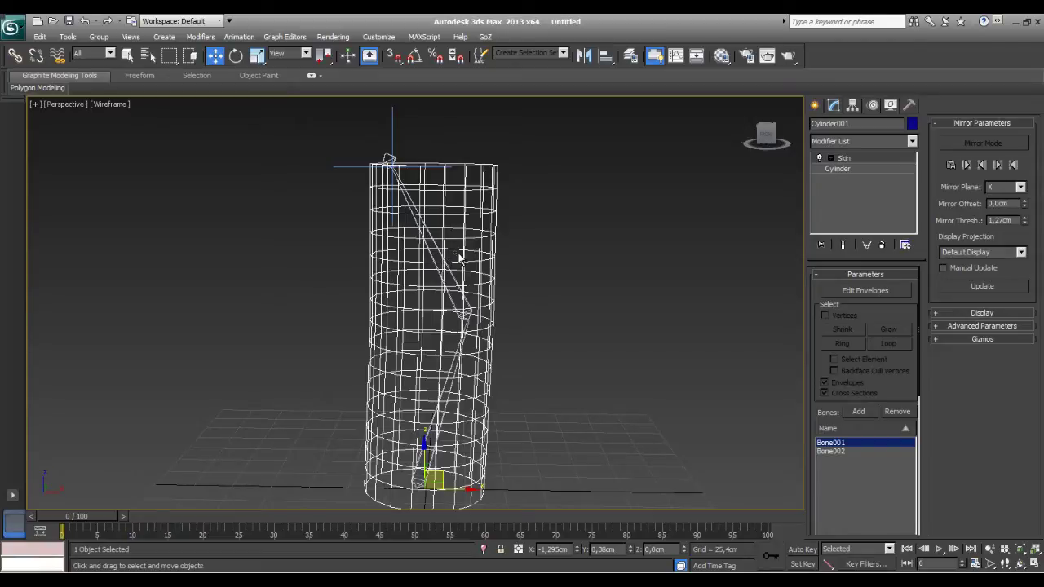
{"action": "middle_click_drag", "start_coordinate": [459, 258], "coordinate": [458, 252], "text": "alt"}
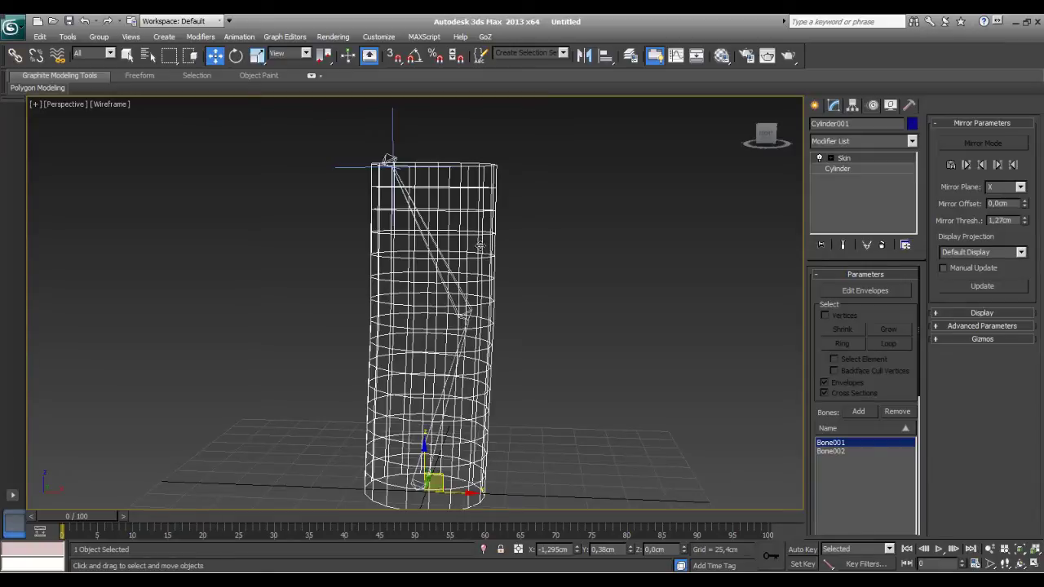
{"action": "middle_click_drag", "start_coordinate": [481, 246], "coordinate": [472, 252], "text": "alt"}
{"action": "middle_click_drag", "start_coordinate": [466, 259], "coordinate": [459, 273], "text": "alt"}
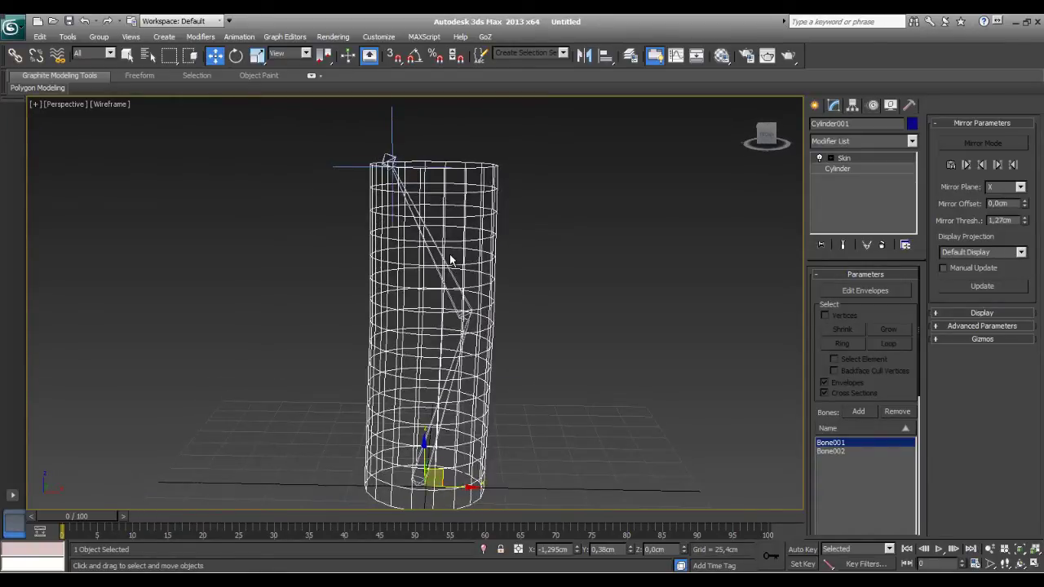
{"action": "mouse_move", "coordinate": [428, 252]}
{"action": "middle_mouse_down", "text": "alt"}
{"action": "mouse_move", "coordinate": [442, 241]}
{"action": "mouse_move", "coordinate": [470, 261]}
{"action": "middle_mouse_up", "text": "alt"}
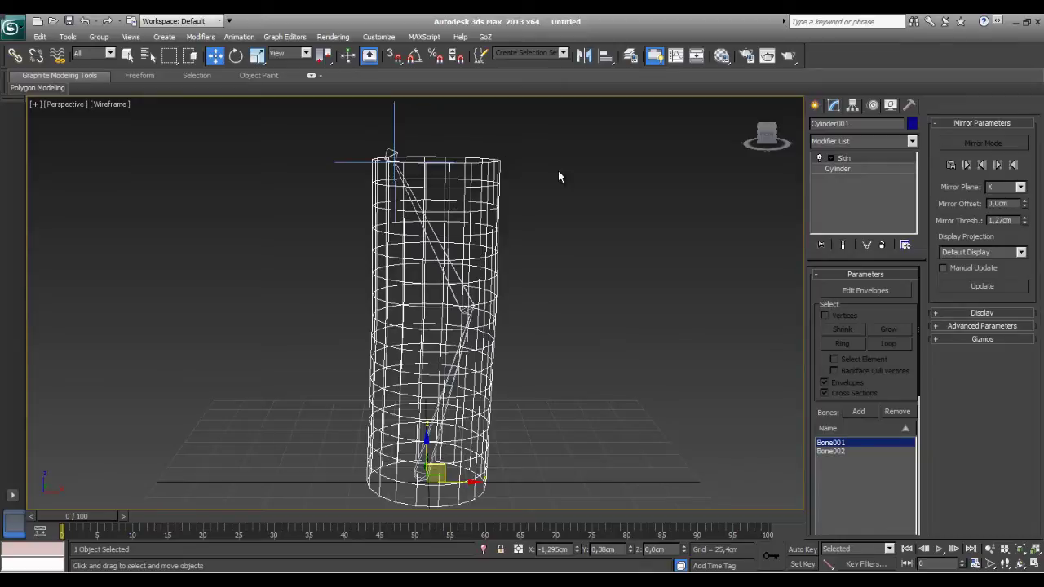
{"action": "left_click", "coordinate": [392, 151]}
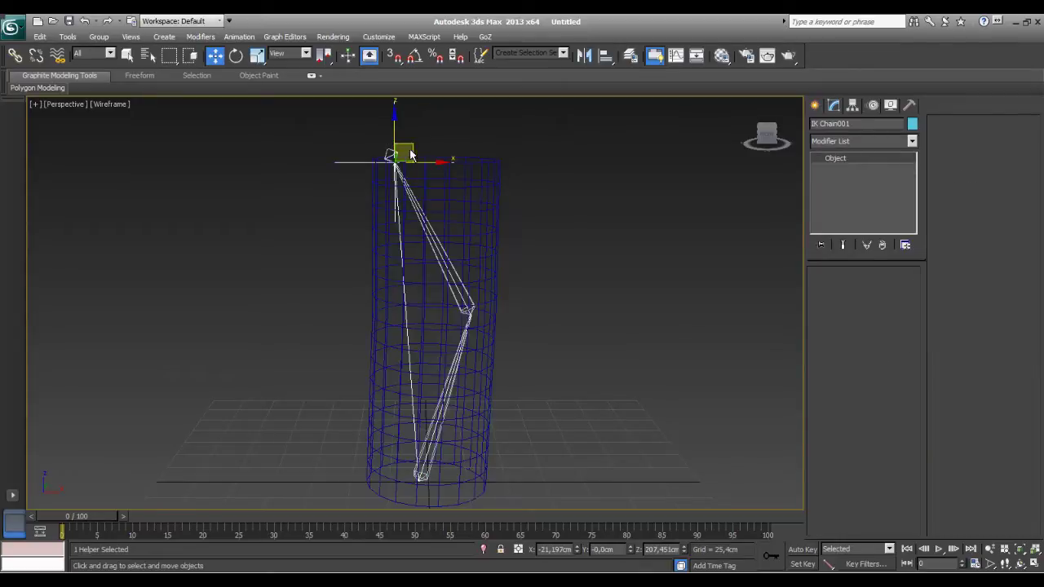
Uncheck Always Deform in the cylinder's Skin Advanced Parameters, then move the IK goal to bend the bones.
{"action": "left_click_drag", "start_coordinate": [411, 153], "coordinate": [461, 178]}
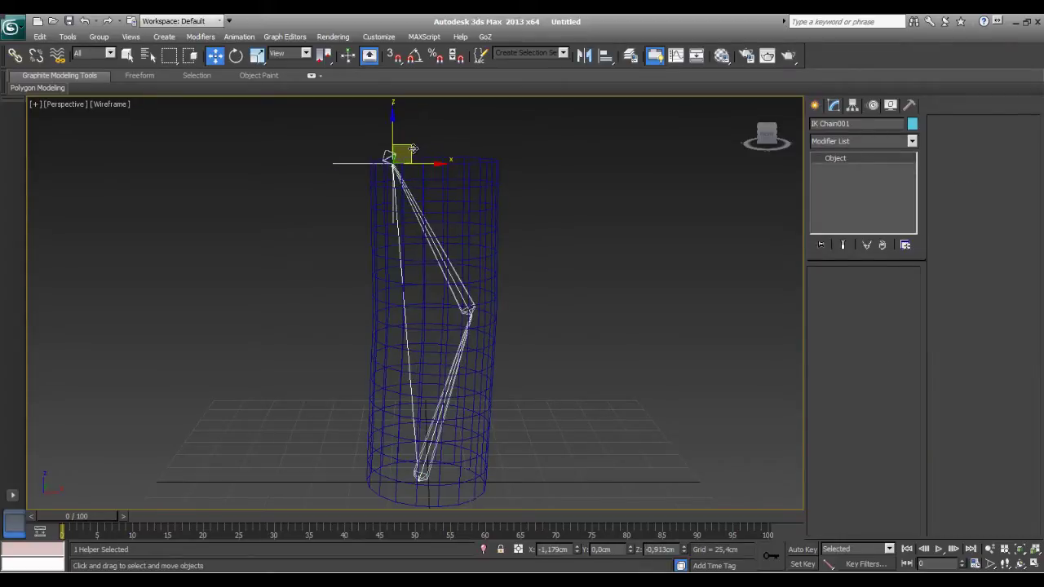
{"action": "left_click", "coordinate": [473, 185]}
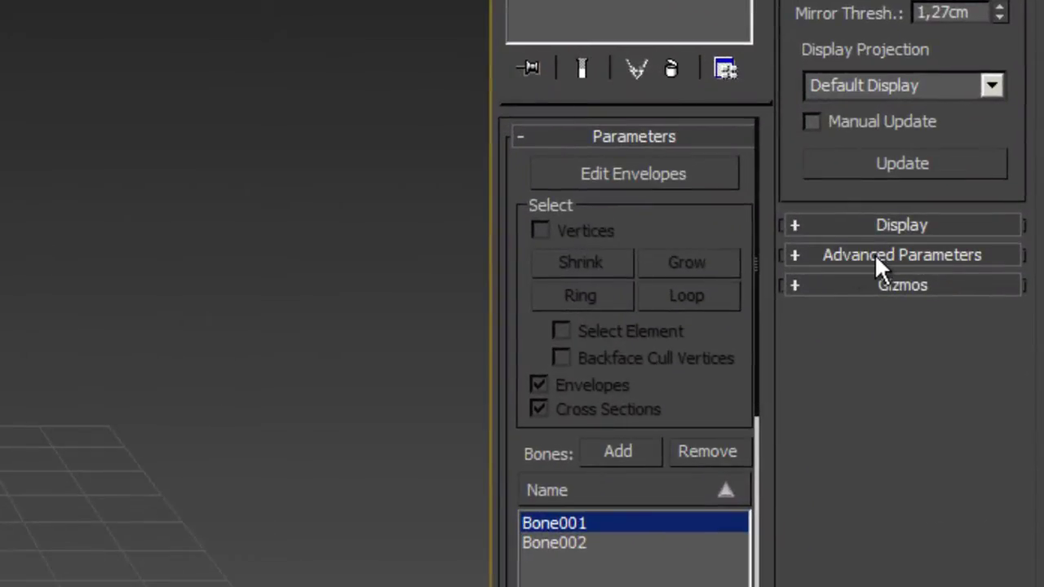
{"action": "left_click", "coordinate": [892, 259]}
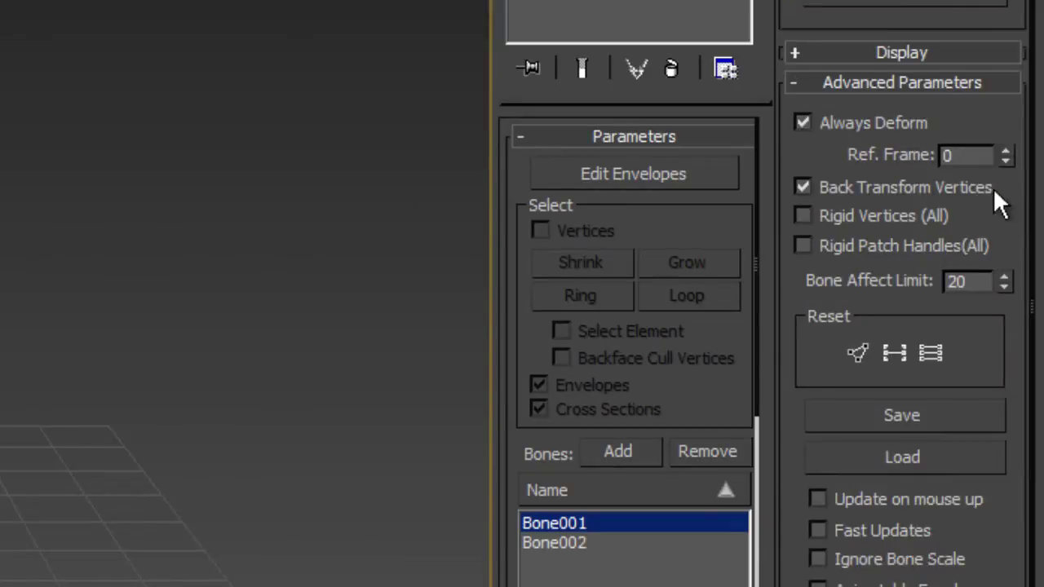
{"action": "scroll", "coordinate": [998, 110], "scroll_direction": "down", "scroll_amount": 1}
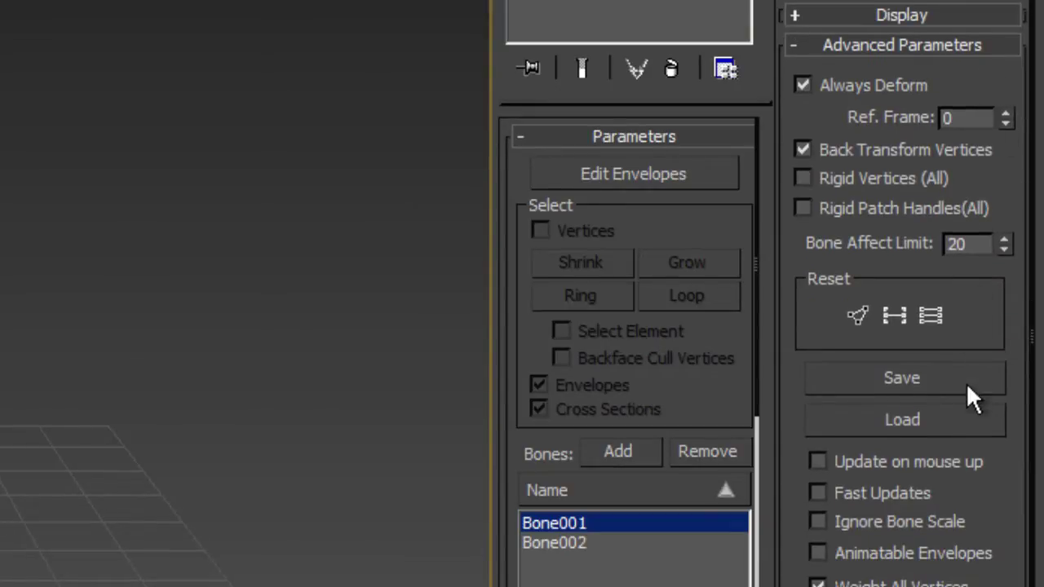
{"action": "left_click", "coordinate": [802, 85]}
{"action": "left_click", "coordinate": [814, 91]}
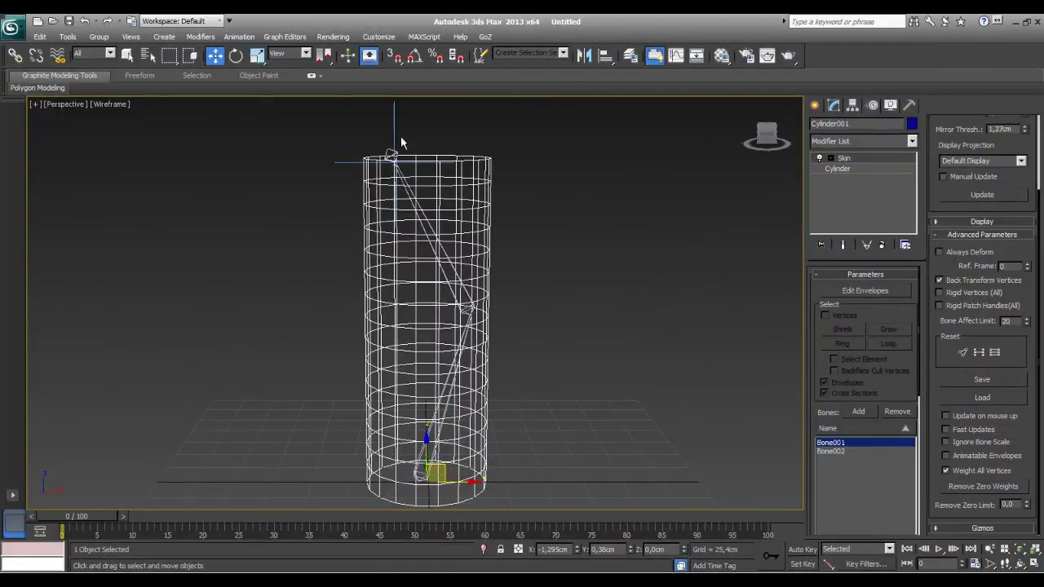
{"action": "left_click", "coordinate": [400, 143]}
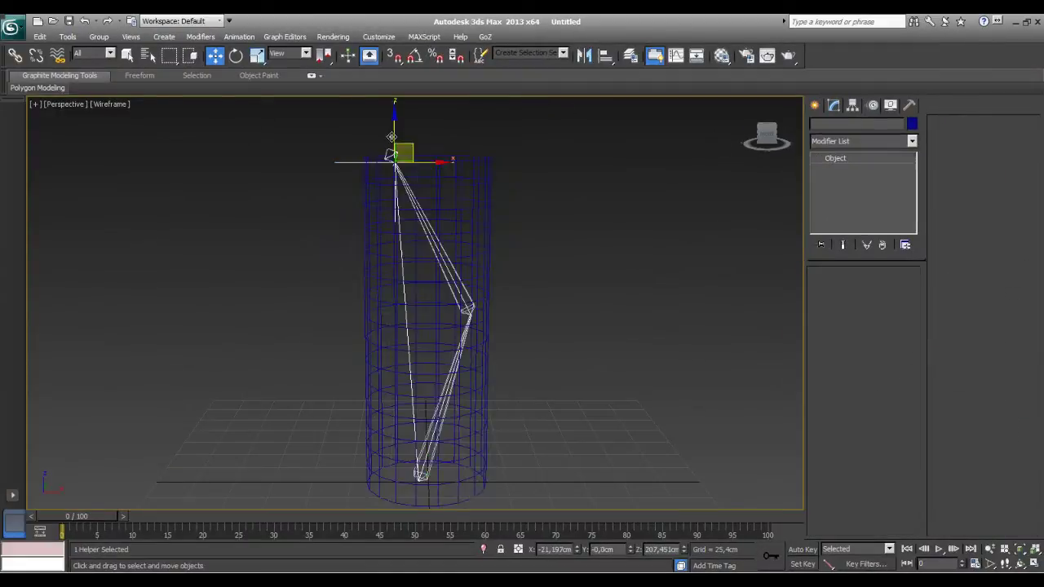
{"action": "mouse_move", "coordinate": [401, 145]}
{"action": "left_mouse_down"}
{"action": "mouse_move", "coordinate": [402, 123]}
{"action": "mouse_move", "coordinate": [467, 304]}
{"action": "mouse_move", "coordinate": [396, 310]}
{"action": "mouse_move", "coordinate": [252, 296]}
{"action": "mouse_move", "coordinate": [399, 158]}
{"action": "mouse_move", "coordinate": [422, 111]}
{"action": "mouse_move", "coordinate": [462, 123]}
{"action": "mouse_move", "coordinate": [439, 123]}
{"action": "left_mouse_up"}
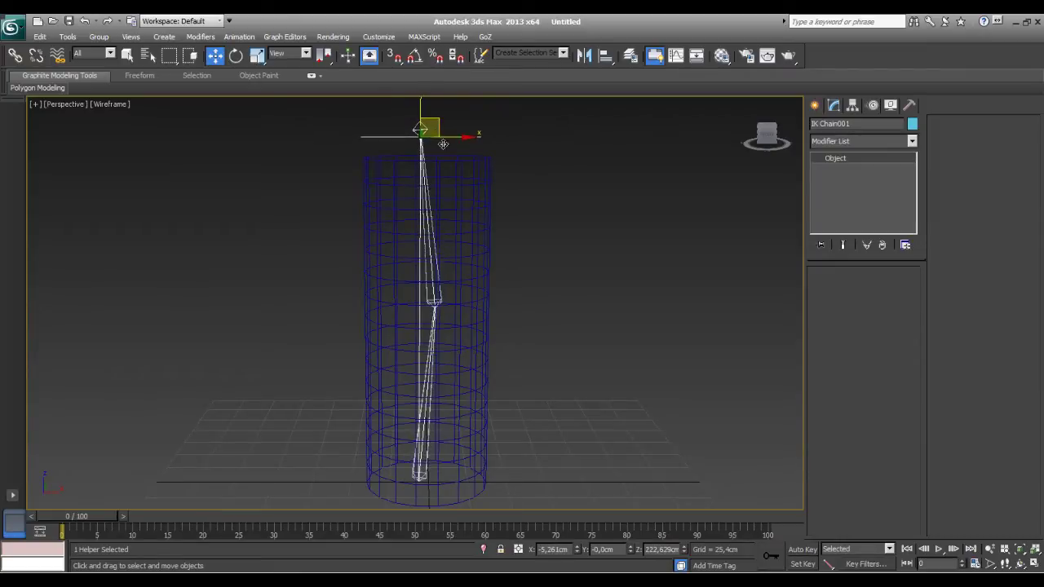
Pull the IK goal down to bend the bone chain, then undo to straighten it.
{"action": "middle_click_drag", "start_coordinate": [515, 295], "coordinate": [517, 268], "text": "alt"}
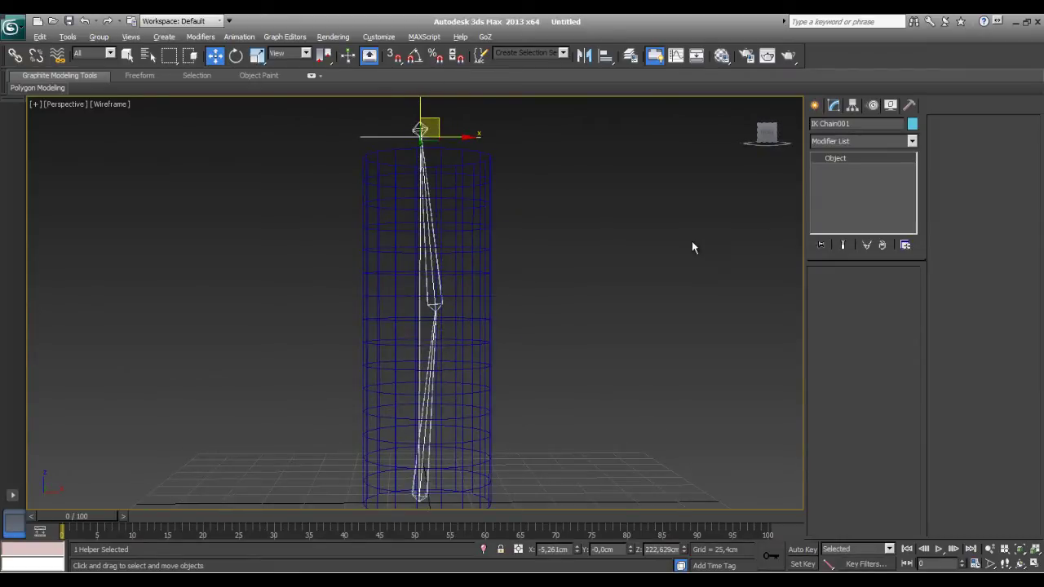
{"action": "left_click", "coordinate": [475, 218]}
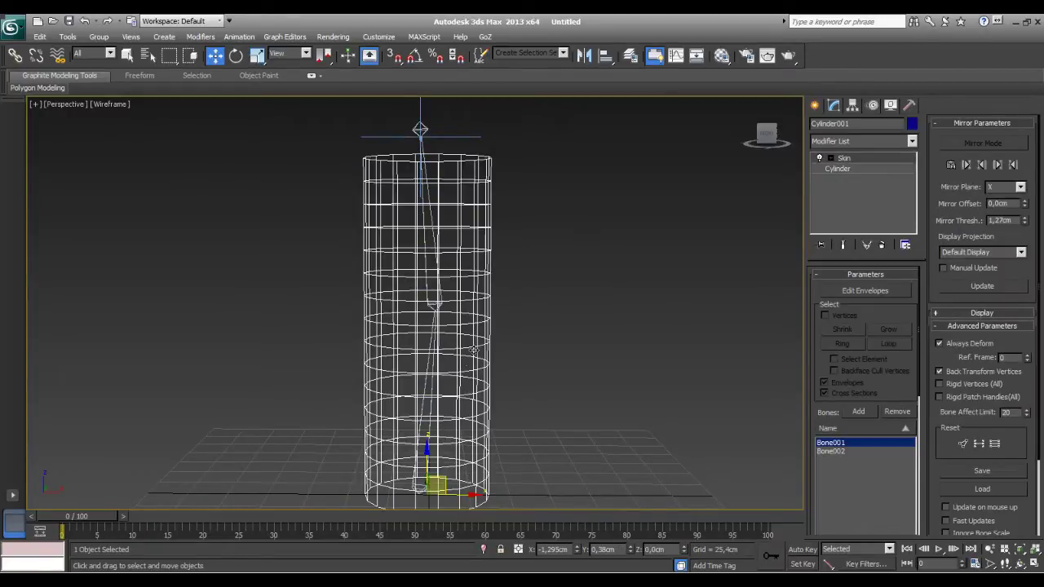
{"action": "middle_click_drag", "start_coordinate": [450, 312], "coordinate": [447, 155], "text": "alt"}
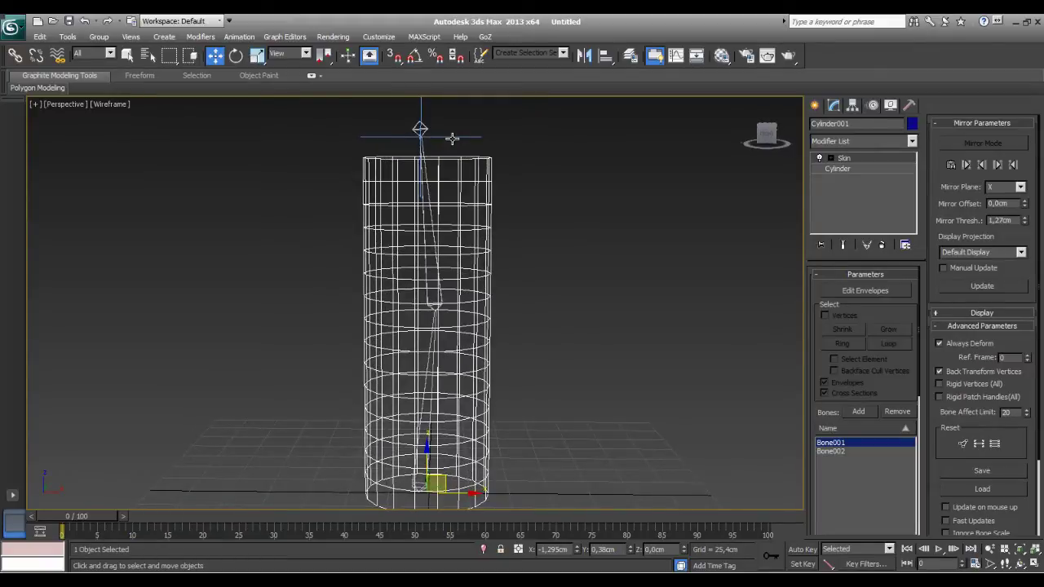
{"action": "mouse_move", "coordinate": [452, 138]}
{"action": "left_mouse_down"}
{"action": "mouse_move", "coordinate": [430, 204]}
{"action": "mouse_move", "coordinate": [338, 260]}
{"action": "mouse_move", "coordinate": [388, 148]}
{"action": "left_mouse_up"}
{"action": "key", "text": "ctrl+z"}
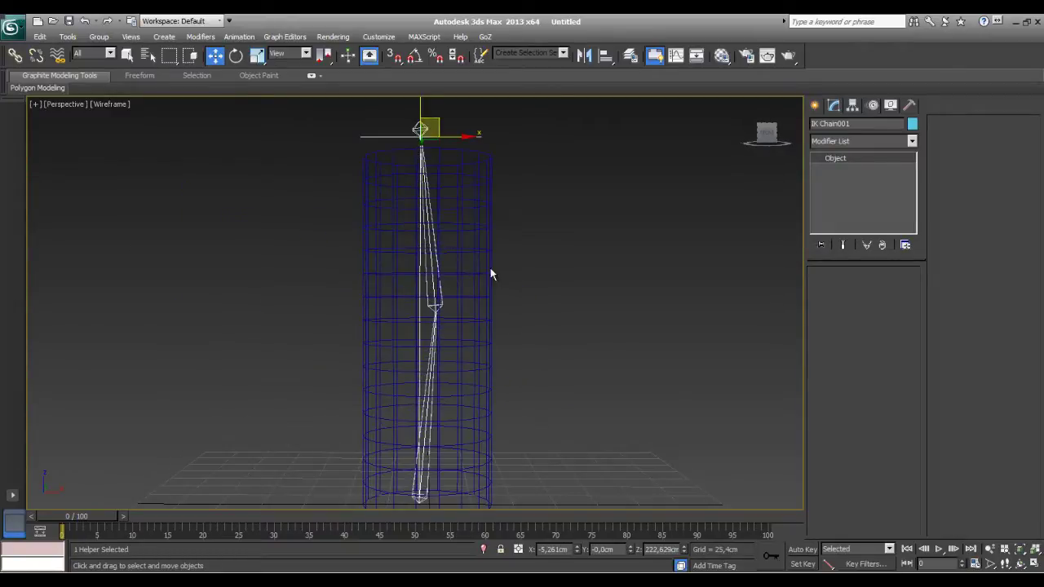
Drag the IK goal down-left and around to re-bend the bone chain.
{"action": "middle_click_drag", "start_coordinate": [490, 274], "coordinate": [465, 186], "text": "alt"}
{"action": "mouse_move", "coordinate": [437, 123]}
{"action": "left_mouse_down"}
{"action": "mouse_move", "coordinate": [329, 293]}
{"action": "mouse_move", "coordinate": [432, 226]}
{"action": "mouse_move", "coordinate": [482, 268]}
{"action": "mouse_move", "coordinate": [327, 334]}
{"action": "mouse_move", "coordinate": [377, 173]}
{"action": "mouse_move", "coordinate": [398, 300]}
{"action": "mouse_move", "coordinate": [350, 254]}
{"action": "mouse_move", "coordinate": [422, 186]}
{"action": "mouse_move", "coordinate": [380, 271]}
{"action": "left_mouse_up"}
{"action": "mouse_move", "coordinate": [414, 200]}
{"action": "left_mouse_down"}
{"action": "mouse_move", "coordinate": [339, 168]}
{"action": "mouse_move", "coordinate": [382, 144]}
{"action": "mouse_move", "coordinate": [408, 270]}
{"action": "mouse_move", "coordinate": [237, 245]}
{"action": "mouse_move", "coordinate": [459, 169]}
{"action": "mouse_move", "coordinate": [680, 191]}
{"action": "mouse_move", "coordinate": [526, 313]}
{"action": "mouse_move", "coordinate": [310, 226]}
{"action": "mouse_move", "coordinate": [275, 272]}
{"action": "mouse_move", "coordinate": [562, 361]}
{"action": "mouse_move", "coordinate": [399, 188]}
{"action": "mouse_move", "coordinate": [354, 366]}
{"action": "mouse_move", "coordinate": [413, 240]}
{"action": "mouse_move", "coordinate": [425, 129]}
{"action": "mouse_move", "coordinate": [421, 155]}
{"action": "mouse_move", "coordinate": [297, 232]}
{"action": "mouse_move", "coordinate": [469, 203]}
{"action": "mouse_move", "coordinate": [249, 421]}
{"action": "mouse_move", "coordinate": [152, 156]}
{"action": "mouse_move", "coordinate": [437, 247]}
{"action": "mouse_move", "coordinate": [216, 157]}
{"action": "mouse_move", "coordinate": [340, 261]}
{"action": "mouse_move", "coordinate": [371, 135]}
{"action": "mouse_move", "coordinate": [442, 120]}
{"action": "left_mouse_up"}
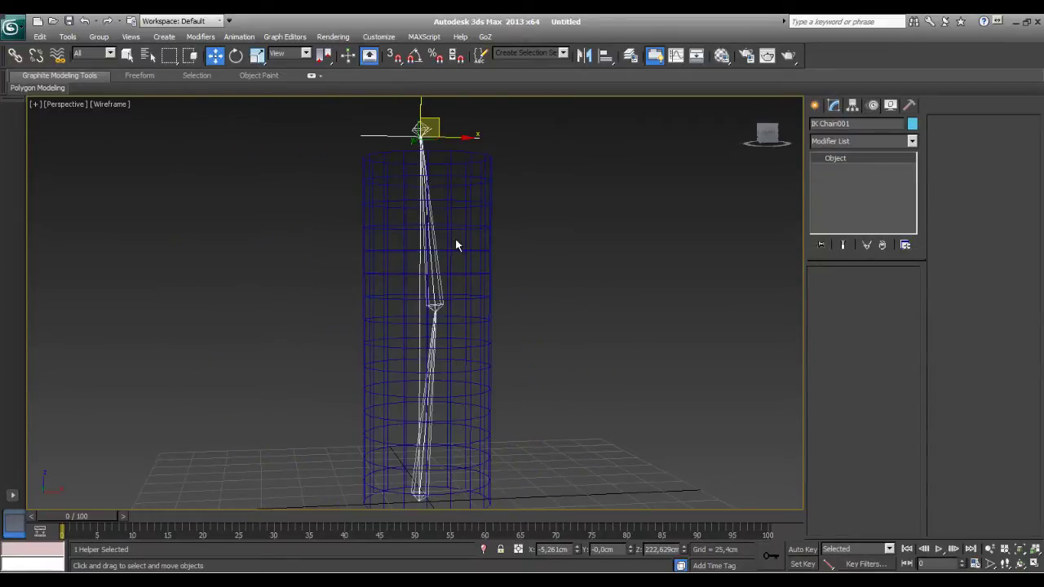
{"action": "mouse_move", "coordinate": [526, 273]}
{"action": "middle_mouse_down", "text": "alt"}
{"action": "mouse_move", "coordinate": [532, 308]}
{"action": "mouse_move", "coordinate": [493, 320]}
{"action": "mouse_move", "coordinate": [490, 307]}
{"action": "middle_mouse_up", "text": "alt"}
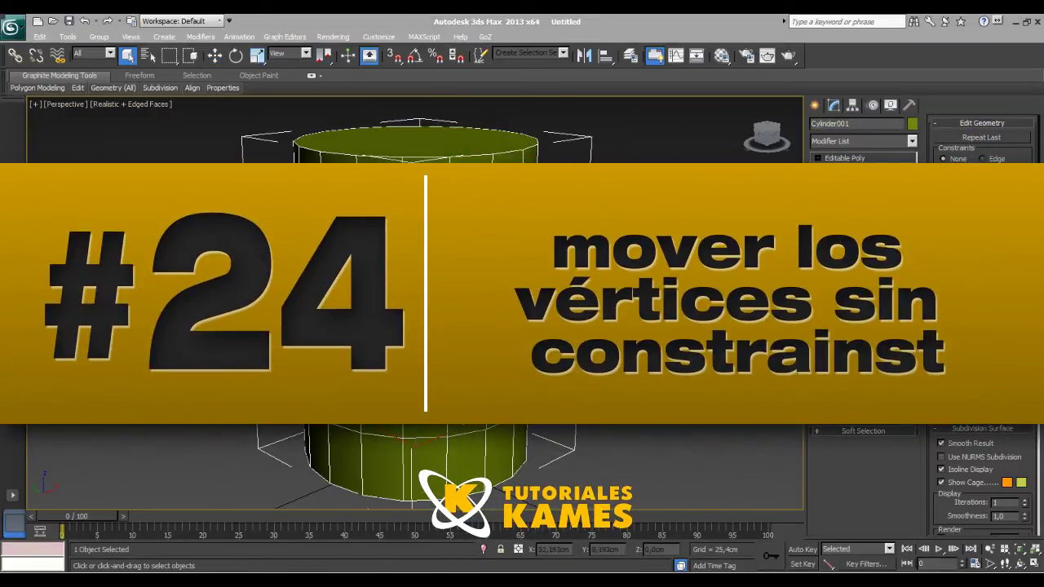
Switch the cylinder to Vertex mode and zoom in close on the selected vertex.
{"action": "key", "text": "1"}
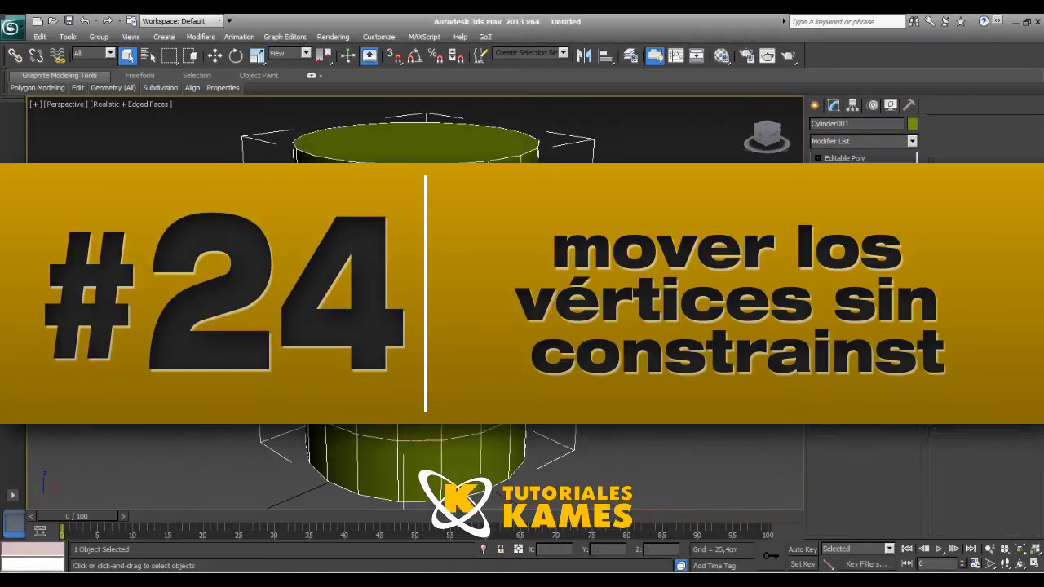
{"action": "scroll", "coordinate": [443, 255], "scroll_direction": "up", "scroll_amount": 3}
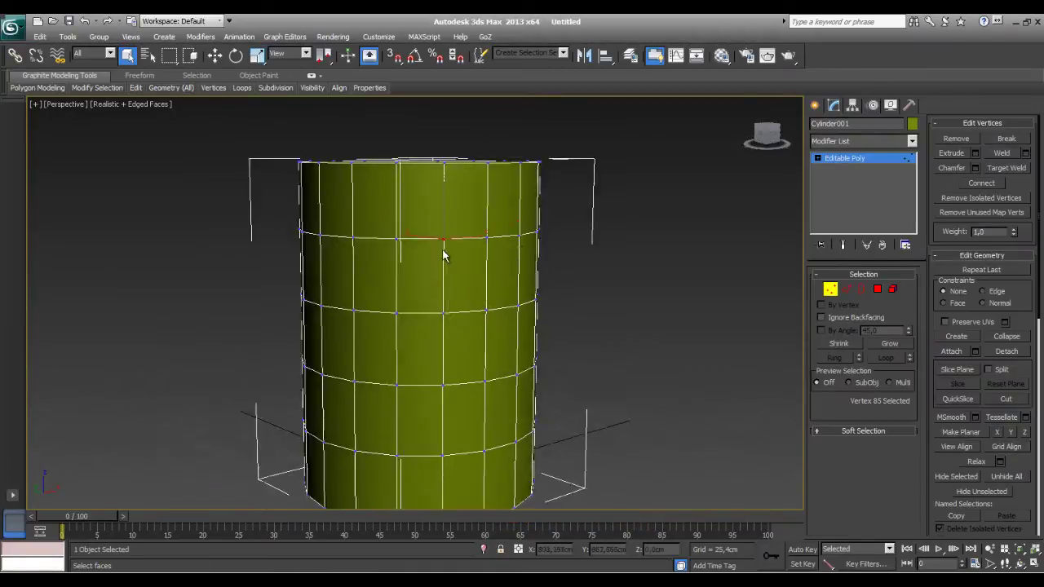
{"action": "scroll", "coordinate": [443, 256], "scroll_direction": "up", "scroll_amount": 4}
{"action": "scroll", "coordinate": [441, 258], "scroll_direction": "up", "scroll_amount": 2}
{"action": "scroll", "coordinate": [480, 315], "scroll_direction": "up", "scroll_amount": 2}
{"action": "middle_click_drag", "start_coordinate": [480, 315], "coordinate": [272, 110], "text": "alt"}
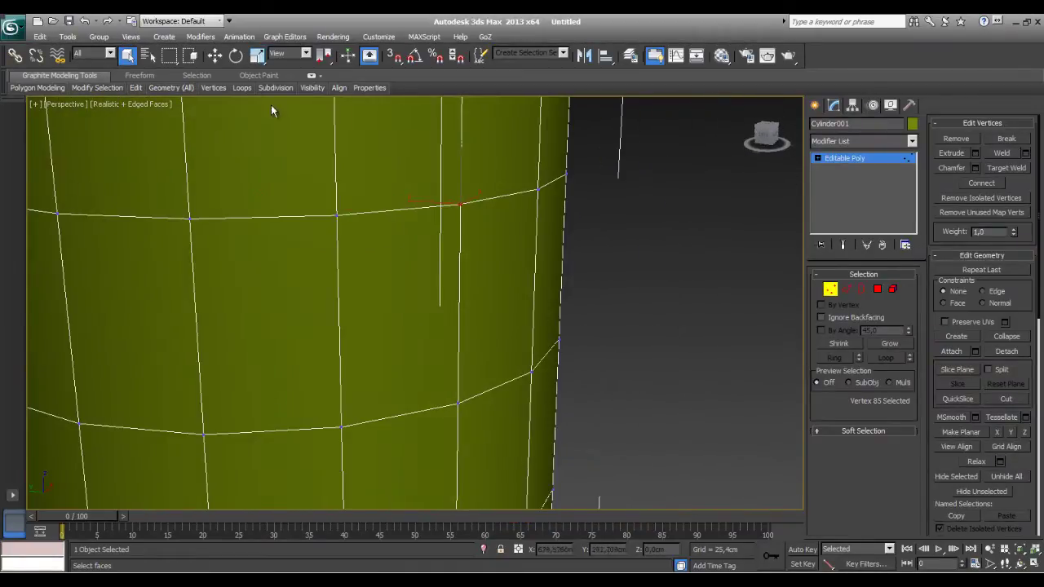
{"action": "left_click", "coordinate": [214, 58]}
{"action": "scroll", "coordinate": [468, 343], "scroll_direction": "up", "scroll_amount": 2}
{"action": "scroll", "coordinate": [427, 324], "scroll_direction": "up", "scroll_amount": 2}
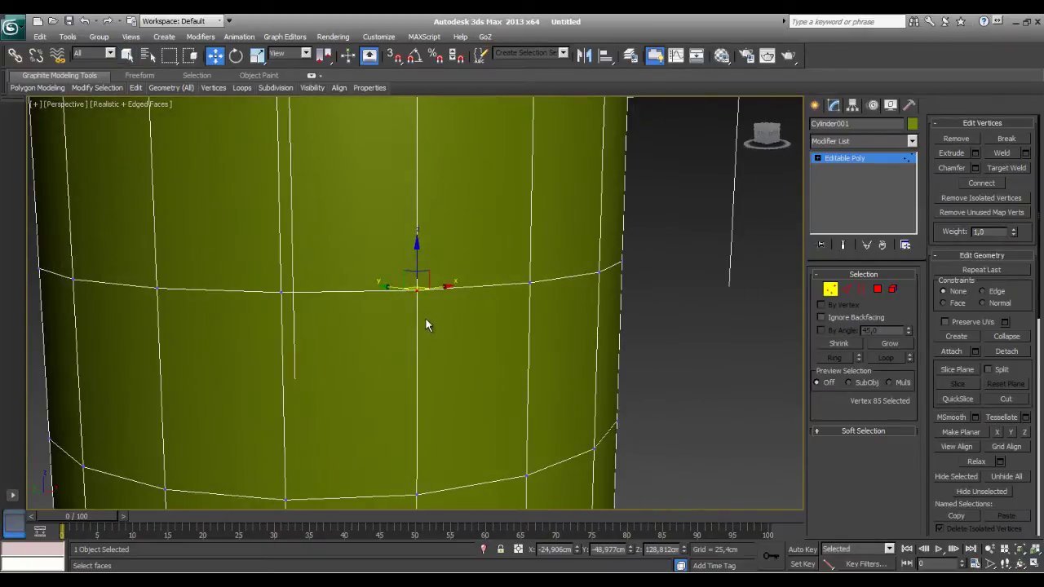
{"action": "scroll", "coordinate": [429, 318], "scroll_direction": "up", "scroll_amount": 4}
{"action": "scroll", "coordinate": [429, 320], "scroll_direction": "down", "scroll_amount": 3}
{"action": "scroll", "coordinate": [418, 324], "scroll_direction": "down", "scroll_amount": 2}
{"action": "scroll", "coordinate": [410, 318], "scroll_direction": "down", "scroll_amount": 1}
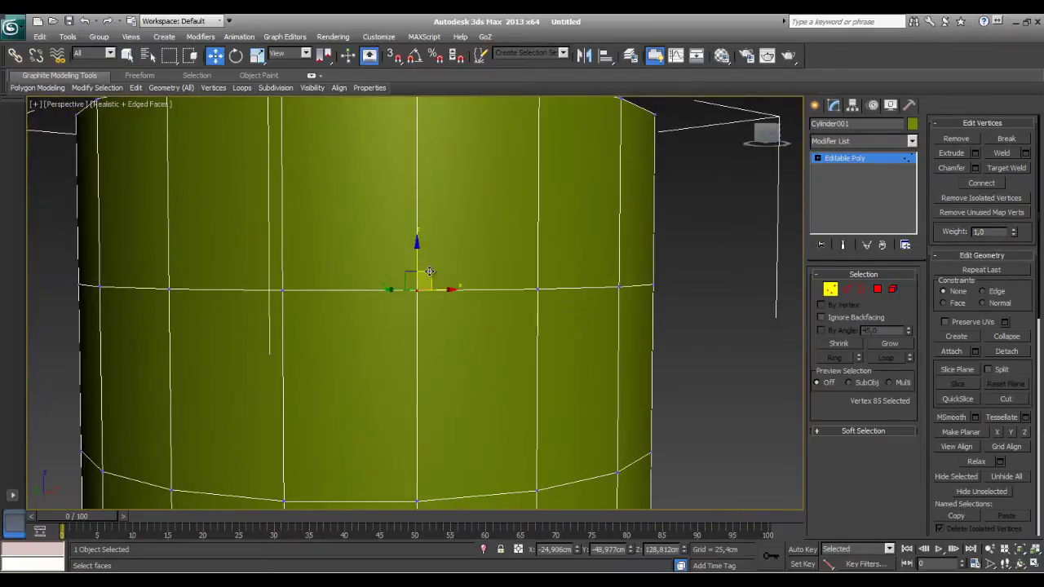
Drag the vertex below its ring, inspect it from several angles, then undo the move.
{"action": "left_click_drag", "start_coordinate": [428, 272], "coordinate": [430, 374]}
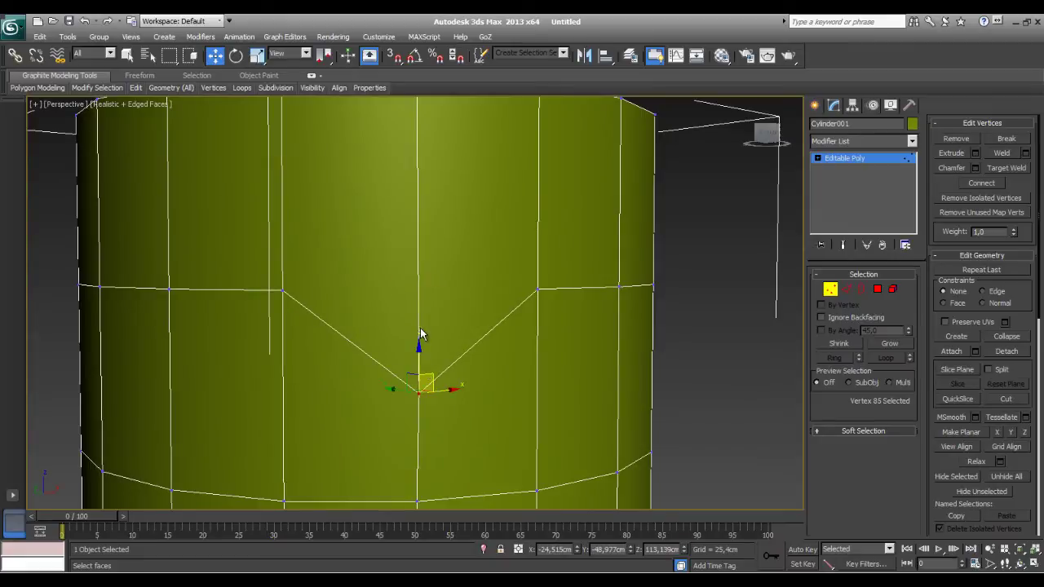
{"action": "left_click_drag", "start_coordinate": [430, 381], "coordinate": [445, 393]}
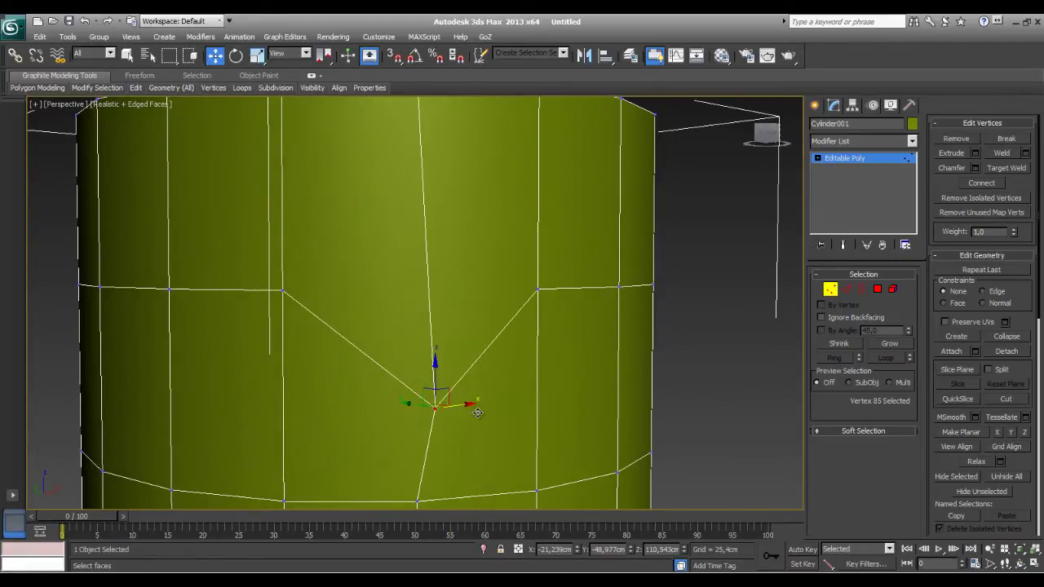
{"action": "mouse_move", "coordinate": [447, 396]}
{"action": "middle_mouse_down", "text": "alt"}
{"action": "mouse_move", "coordinate": [562, 413]}
{"action": "mouse_move", "coordinate": [517, 402]}
{"action": "mouse_move", "coordinate": [492, 501]}
{"action": "mouse_move", "coordinate": [494, 427]}
{"action": "mouse_move", "coordinate": [513, 427]}
{"action": "mouse_move", "coordinate": [462, 399]}
{"action": "mouse_move", "coordinate": [345, 274]}
{"action": "mouse_move", "coordinate": [310, 286]}
{"action": "mouse_move", "coordinate": [322, 265]}
{"action": "mouse_move", "coordinate": [345, 338]}
{"action": "mouse_move", "coordinate": [417, 351]}
{"action": "mouse_move", "coordinate": [428, 375]}
{"action": "middle_mouse_up", "text": "alt"}
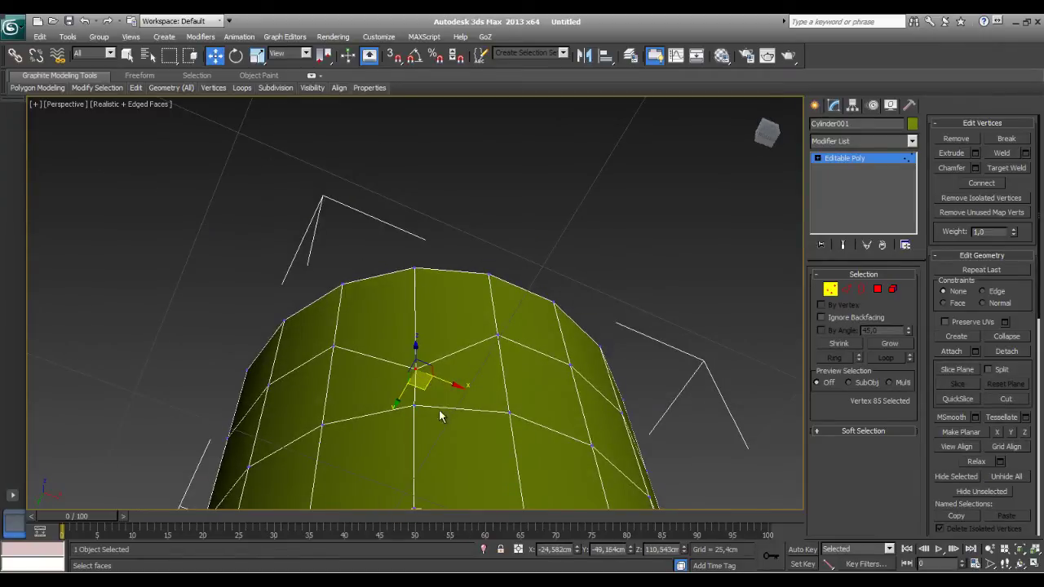
{"action": "mouse_move", "coordinate": [439, 417]}
{"action": "middle_mouse_down", "text": "alt"}
{"action": "mouse_move", "coordinate": [457, 408]}
{"action": "mouse_move", "coordinate": [533, 435]}
{"action": "mouse_move", "coordinate": [394, 389]}
{"action": "middle_mouse_up", "text": "alt"}
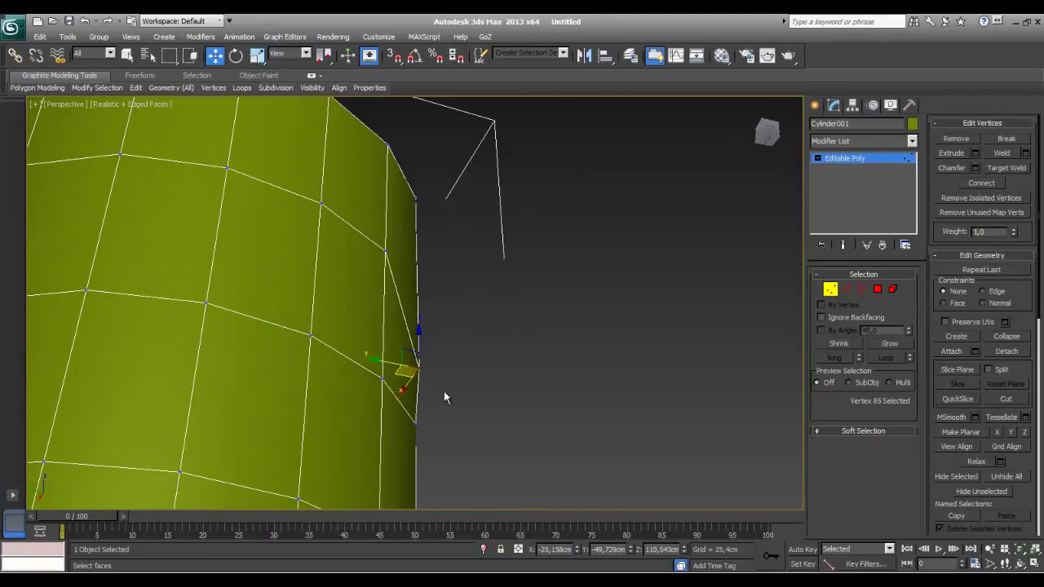
{"action": "mouse_move", "coordinate": [444, 397]}
{"action": "middle_mouse_down", "text": "alt"}
{"action": "mouse_move", "coordinate": [357, 432]}
{"action": "mouse_move", "coordinate": [425, 454]}
{"action": "mouse_move", "coordinate": [385, 437]}
{"action": "mouse_move", "coordinate": [419, 385]}
{"action": "mouse_move", "coordinate": [407, 372]}
{"action": "middle_mouse_up", "text": "alt"}
{"action": "key", "text": "ctrl+z"}
{"action": "key", "text": "ctrl+z"}
{"action": "key", "text": "ctrl+z"}
{"action": "scroll", "coordinate": [416, 337], "scroll_direction": "down", "scroll_amount": 2}
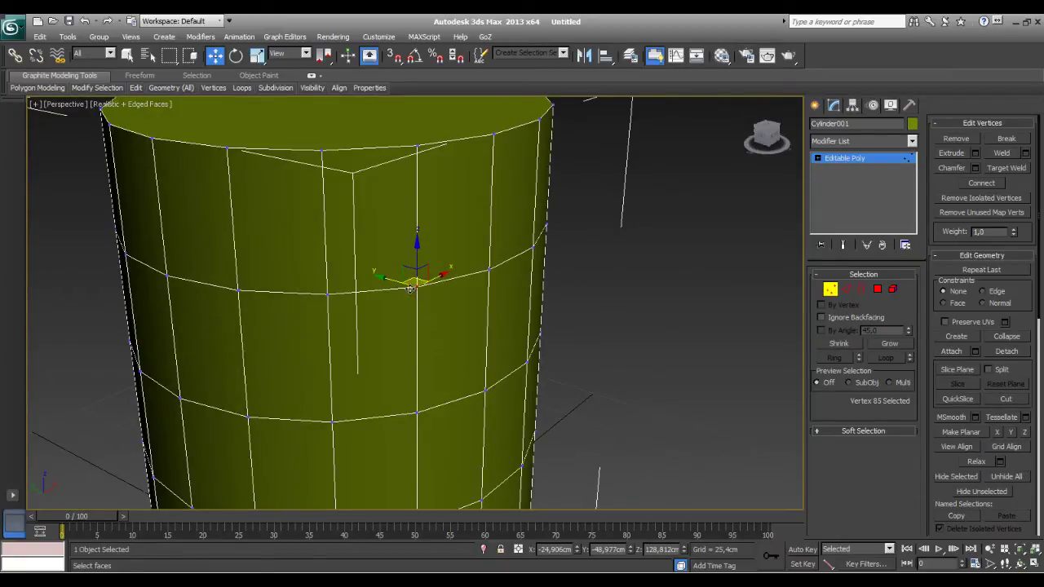
{"action": "middle_click_drag", "start_coordinate": [428, 335], "coordinate": [416, 318], "text": "alt"}
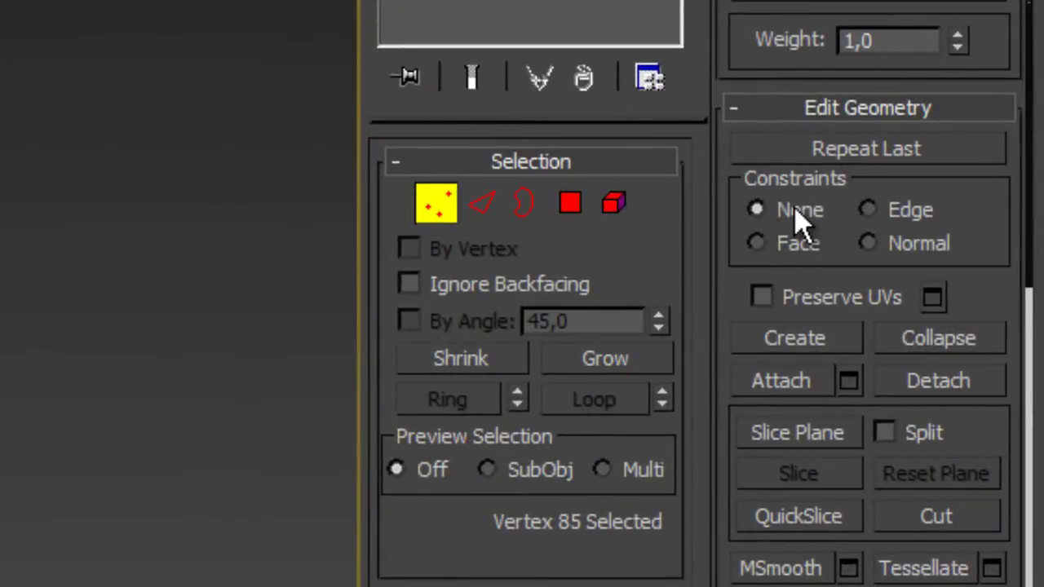
Set vertex Constraints to Edge and slide a vertex along its edge.
{"action": "left_click", "coordinate": [887, 212]}
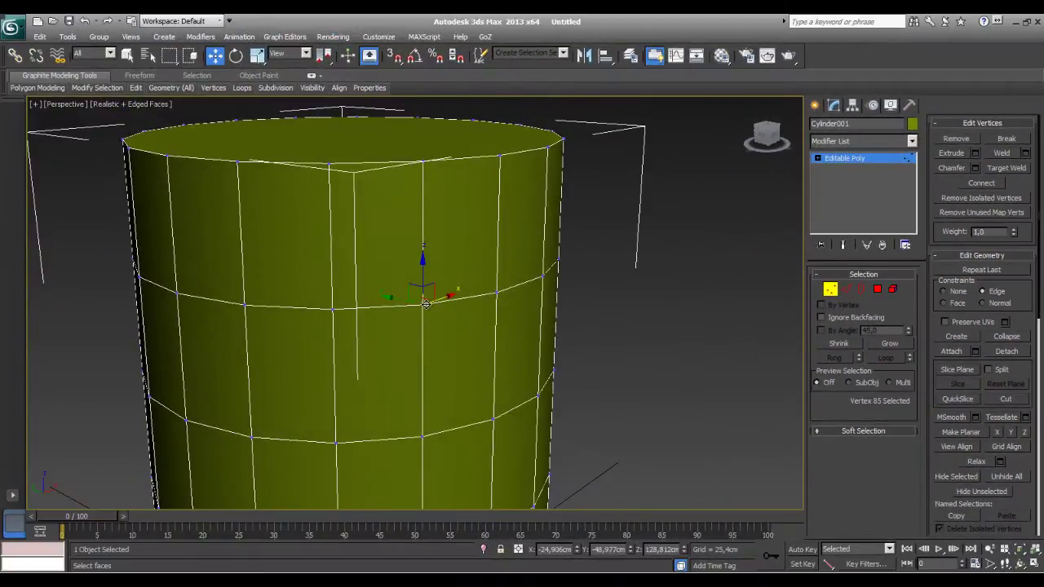
{"action": "scroll", "coordinate": [426, 304], "scroll_direction": "up", "scroll_amount": 1}
{"action": "scroll", "coordinate": [429, 288], "scroll_direction": "up", "scroll_amount": 4}
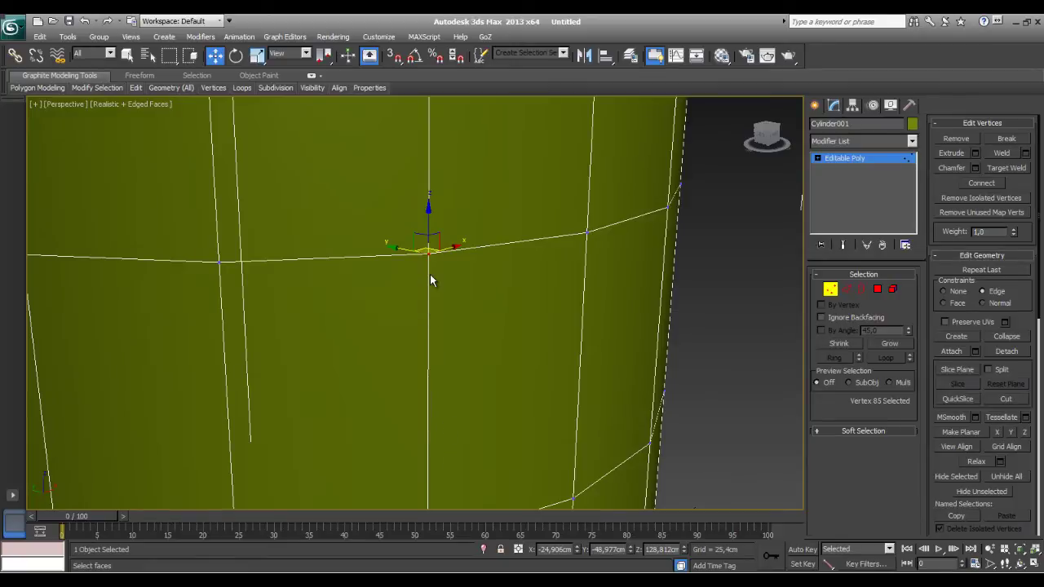
{"action": "middle_click_drag", "start_coordinate": [432, 312], "coordinate": [426, 317], "text": "alt"}
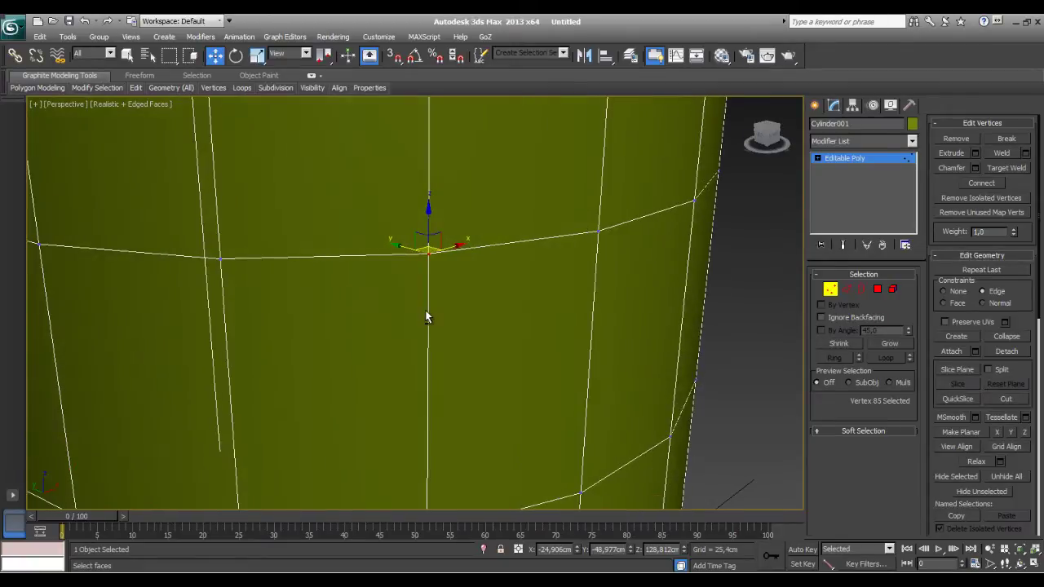
{"action": "mouse_move", "coordinate": [429, 239]}
{"action": "left_mouse_down"}
{"action": "mouse_move", "coordinate": [326, 254]}
{"action": "mouse_move", "coordinate": [465, 242]}
{"action": "mouse_move", "coordinate": [376, 253]}
{"action": "mouse_move", "coordinate": [437, 275]}
{"action": "mouse_move", "coordinate": [440, 179]}
{"action": "mouse_move", "coordinate": [438, 355]}
{"action": "mouse_move", "coordinate": [439, 269]}
{"action": "mouse_move", "coordinate": [455, 269]}
{"action": "mouse_move", "coordinate": [443, 239]}
{"action": "mouse_move", "coordinate": [509, 187]}
{"action": "mouse_move", "coordinate": [427, 215]}
{"action": "mouse_move", "coordinate": [375, 256]}
{"action": "mouse_move", "coordinate": [331, 263]}
{"action": "mouse_move", "coordinate": [487, 265]}
{"action": "mouse_move", "coordinate": [447, 290]}
{"action": "left_mouse_up"}
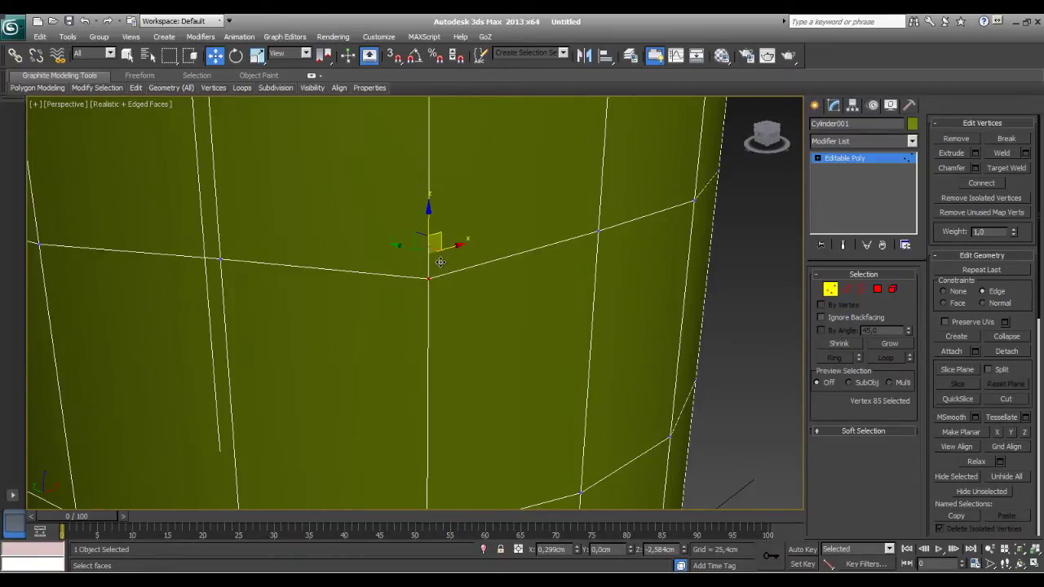
Select the middle ring of 18 vertices and slide it down and back up the cylinder.
{"action": "scroll", "coordinate": [447, 290], "scroll_direction": "down", "scroll_amount": 3}
{"action": "scroll", "coordinate": [458, 277], "scroll_direction": "down", "scroll_amount": 2}
{"action": "scroll", "coordinate": [436, 269], "scroll_direction": "down", "scroll_amount": 2}
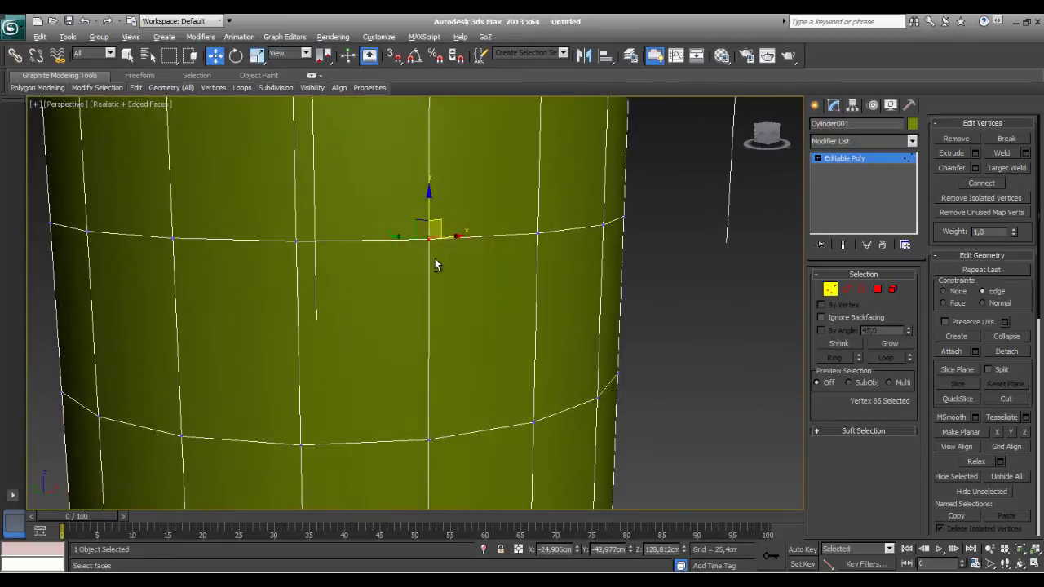
{"action": "scroll", "coordinate": [436, 264], "scroll_direction": "down", "scroll_amount": 2}
{"action": "scroll", "coordinate": [435, 264], "scroll_direction": "down", "scroll_amount": 3}
{"action": "scroll", "coordinate": [456, 278], "scroll_direction": "up", "scroll_amount": 1}
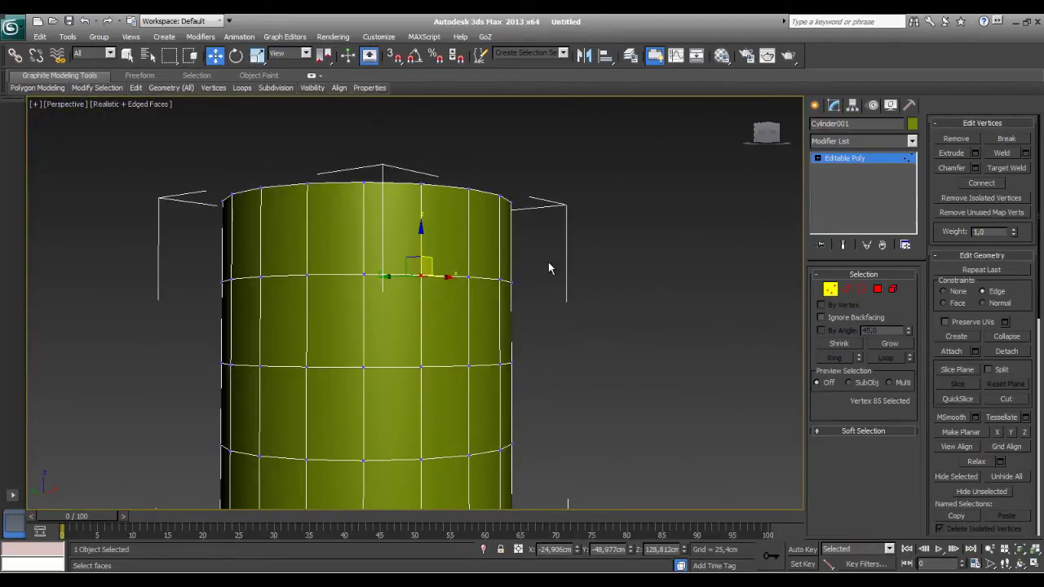
{"action": "left_click_drag", "start_coordinate": [205, 301], "coordinate": [200, 300]}
{"action": "middle_click_drag", "start_coordinate": [261, 310], "coordinate": [275, 317], "text": "alt"}
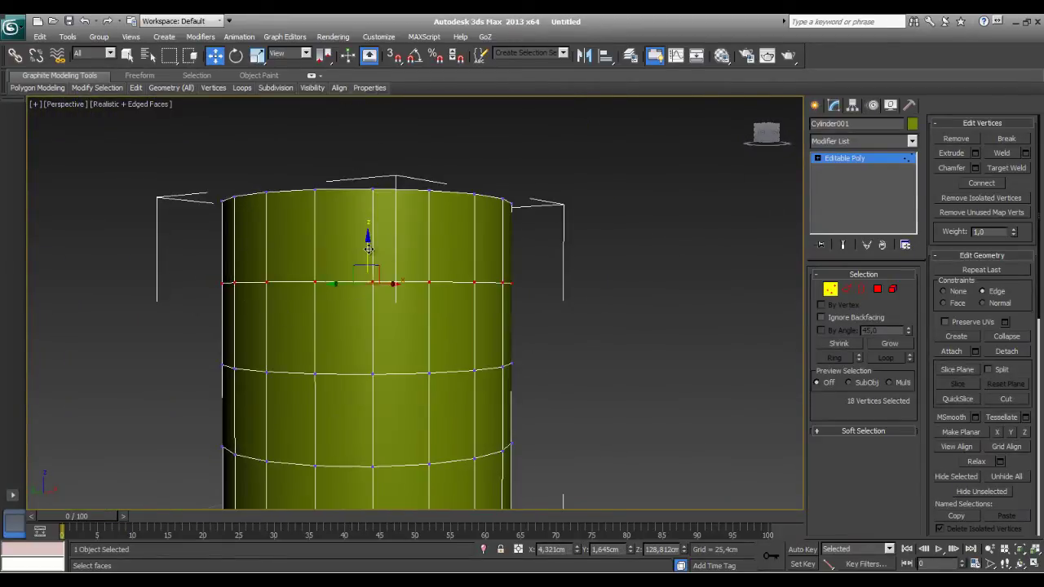
{"action": "mouse_move", "coordinate": [369, 248]}
{"action": "left_mouse_down"}
{"action": "mouse_move", "coordinate": [357, 297]}
{"action": "mouse_move", "coordinate": [342, 197]}
{"action": "mouse_move", "coordinate": [402, 328]}
{"action": "left_mouse_up"}
{"action": "middle_click_drag", "start_coordinate": [401, 327], "coordinate": [405, 340], "text": "alt"}
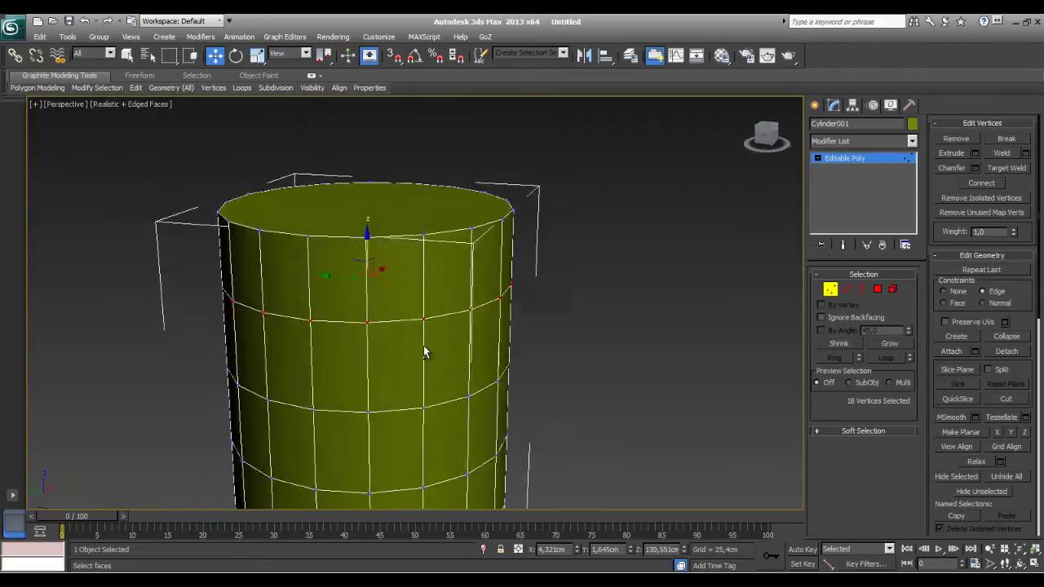
{"action": "scroll", "coordinate": [404, 340], "scroll_direction": "up", "scroll_amount": 2}
{"action": "scroll", "coordinate": [399, 347], "scroll_direction": "up", "scroll_amount": 2}
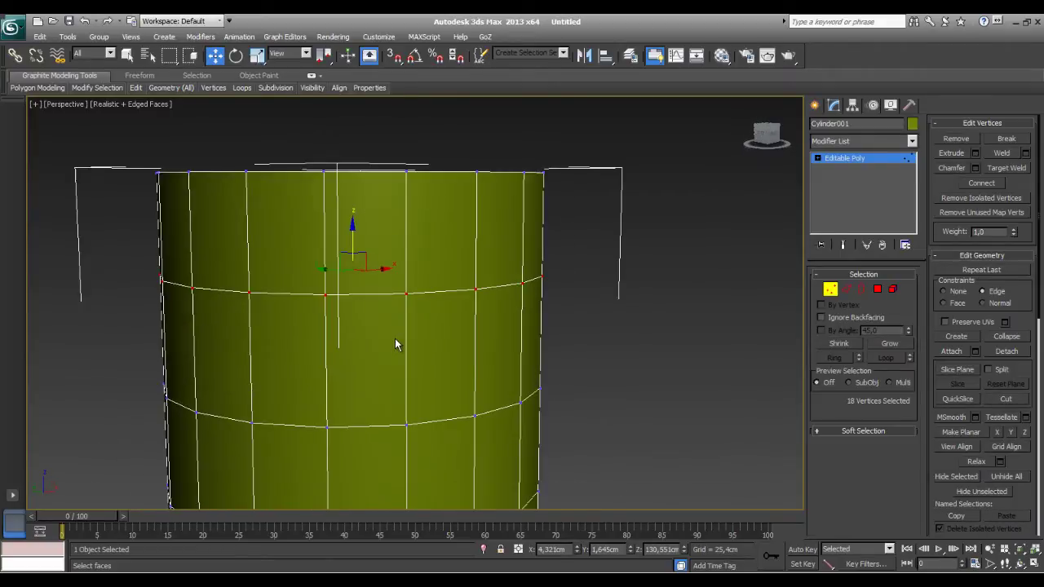
{"action": "scroll", "coordinate": [395, 339], "scroll_direction": "up", "scroll_amount": 2}
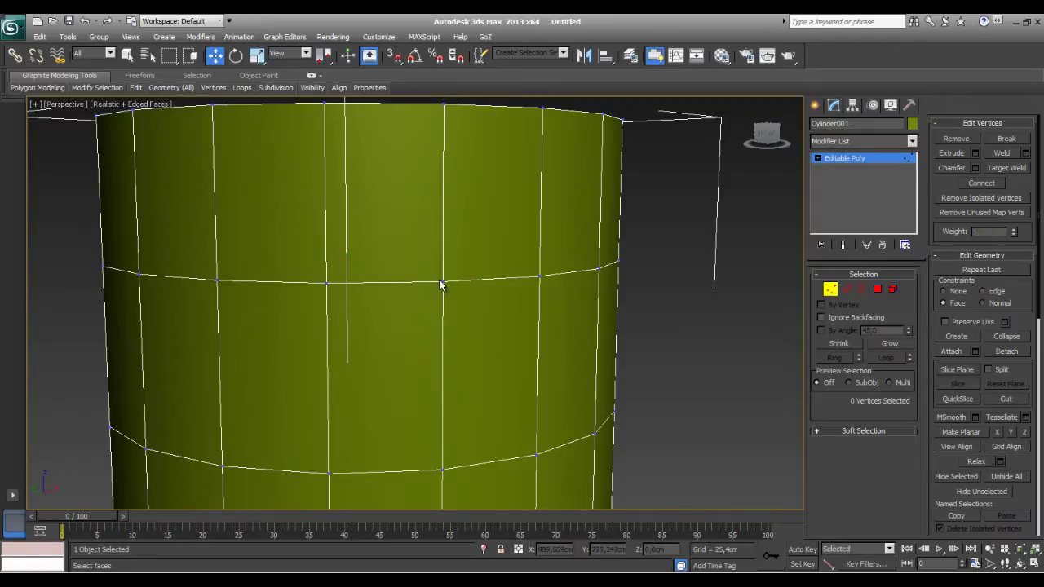
Slide the vertex across the cylinder's face under Face constraint, undoing the upward pull.
{"action": "left_click_drag", "start_coordinate": [448, 264], "coordinate": [406, 235]}
{"action": "mouse_move", "coordinate": [405, 235]}
{"action": "middle_mouse_down", "text": "alt"}
{"action": "mouse_move", "coordinate": [510, 280]}
{"action": "mouse_move", "coordinate": [489, 347]}
{"action": "mouse_move", "coordinate": [331, 226]}
{"action": "mouse_move", "coordinate": [297, 247]}
{"action": "mouse_move", "coordinate": [404, 234]}
{"action": "middle_mouse_up", "text": "alt"}
{"action": "middle_click_drag", "start_coordinate": [428, 222], "coordinate": [398, 224], "text": "alt"}
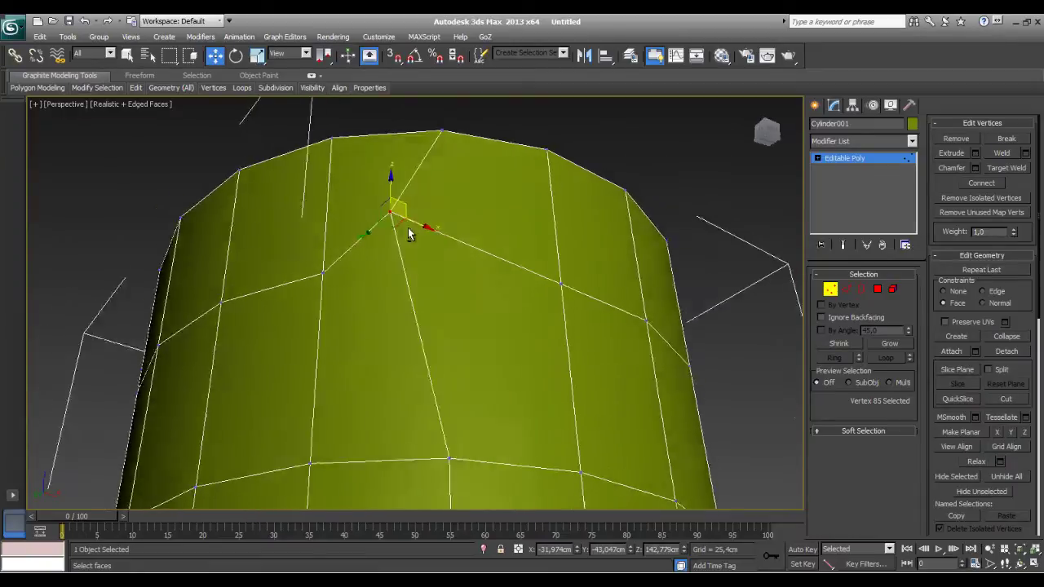
{"action": "mouse_move", "coordinate": [401, 224]}
{"action": "left_mouse_down"}
{"action": "mouse_move", "coordinate": [412, 286]}
{"action": "mouse_move", "coordinate": [455, 293]}
{"action": "left_mouse_up"}
{"action": "middle_click_drag", "start_coordinate": [455, 293], "coordinate": [440, 258], "text": "alt"}
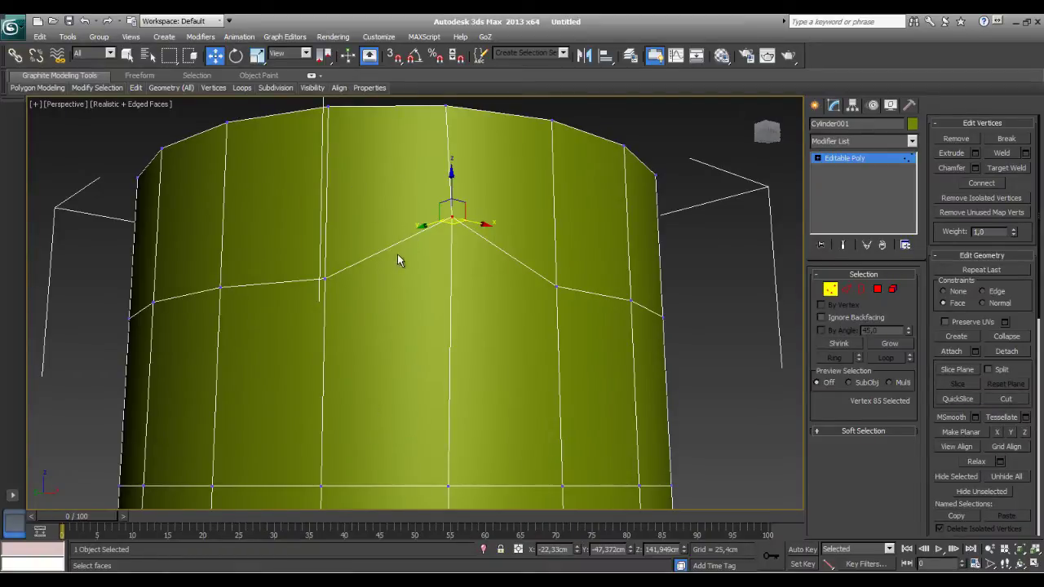
{"action": "mouse_move", "coordinate": [397, 259]}
{"action": "middle_mouse_down", "text": "alt"}
{"action": "mouse_move", "coordinate": [463, 296]}
{"action": "mouse_move", "coordinate": [462, 196]}
{"action": "middle_mouse_up", "text": "alt"}
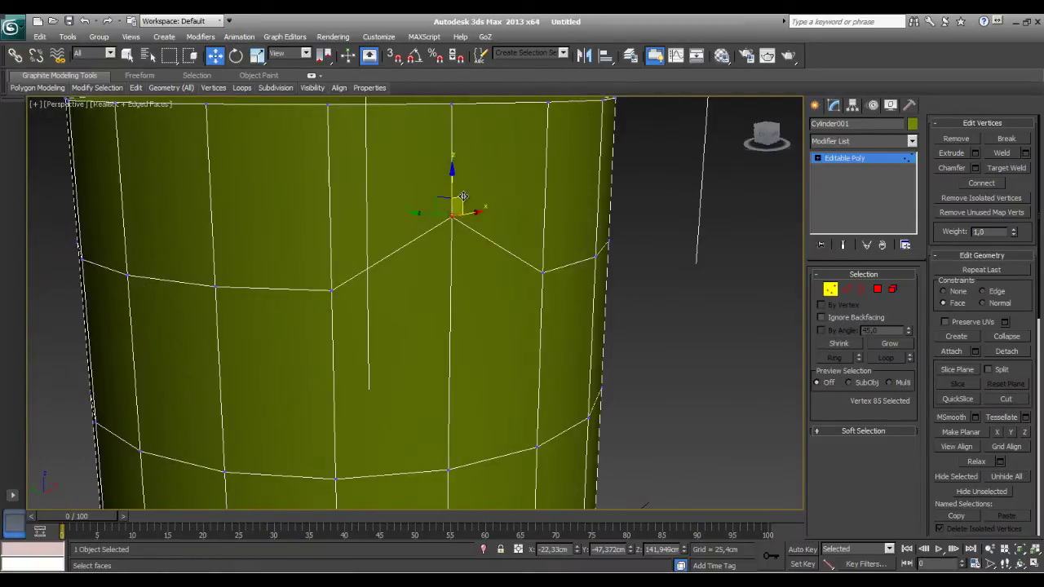
{"action": "left_click_drag", "start_coordinate": [462, 197], "coordinate": [418, 421]}
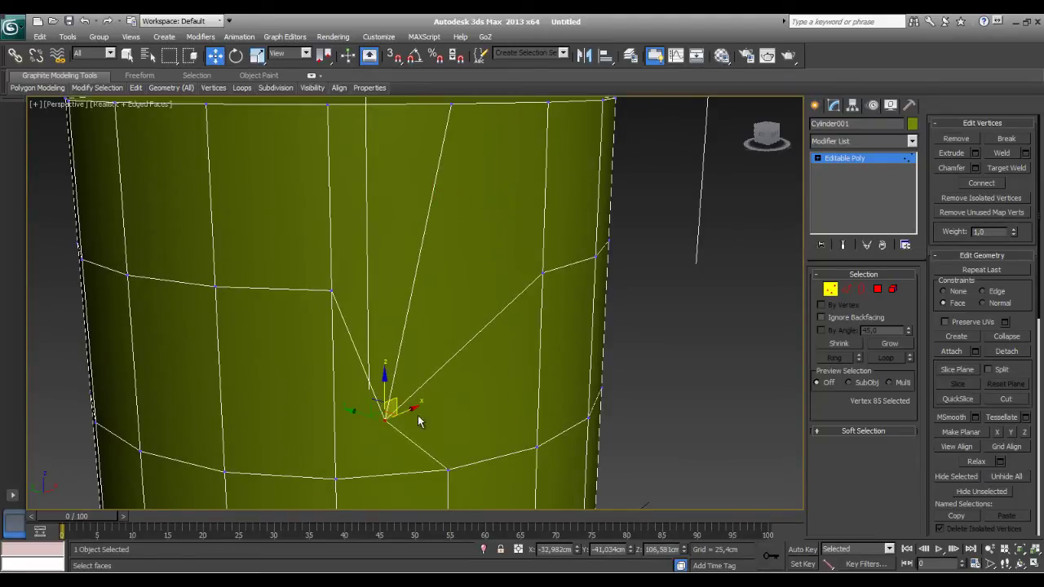
{"action": "mouse_move", "coordinate": [418, 416]}
{"action": "middle_mouse_down", "text": "alt"}
{"action": "mouse_move", "coordinate": [415, 443]}
{"action": "mouse_move", "coordinate": [434, 349]}
{"action": "mouse_move", "coordinate": [425, 356]}
{"action": "middle_mouse_up", "text": "alt"}
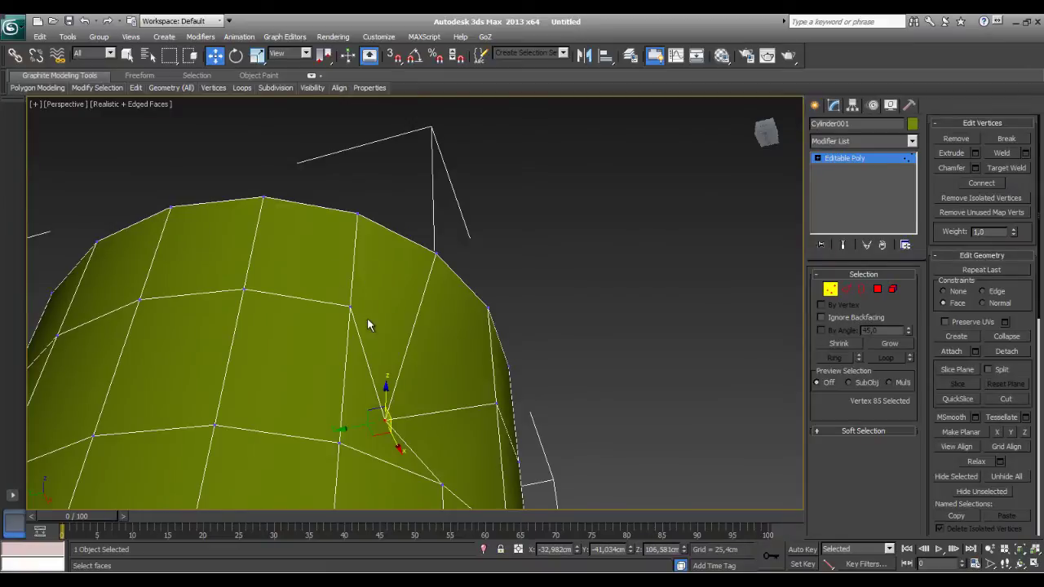
{"action": "mouse_move", "coordinate": [367, 320]}
{"action": "middle_mouse_down", "text": "alt"}
{"action": "mouse_move", "coordinate": [367, 361]}
{"action": "mouse_move", "coordinate": [231, 424]}
{"action": "mouse_move", "coordinate": [406, 416]}
{"action": "middle_mouse_up", "text": "alt"}
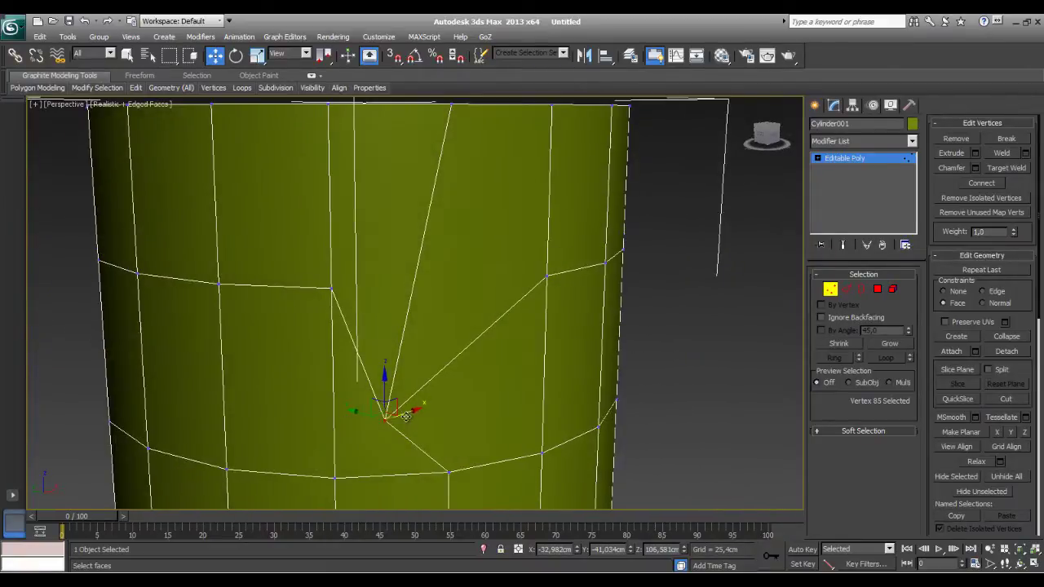
{"action": "left_click_drag", "start_coordinate": [406, 416], "coordinate": [508, 259]}
{"action": "key", "text": "ctrl+z"}
Set Constraints to None, pull the vertex freely off the surface, and frame the cylinder.
{"action": "left_click", "coordinate": [953, 294]}
{"action": "left_click_drag", "start_coordinate": [402, 401], "coordinate": [460, 271]}
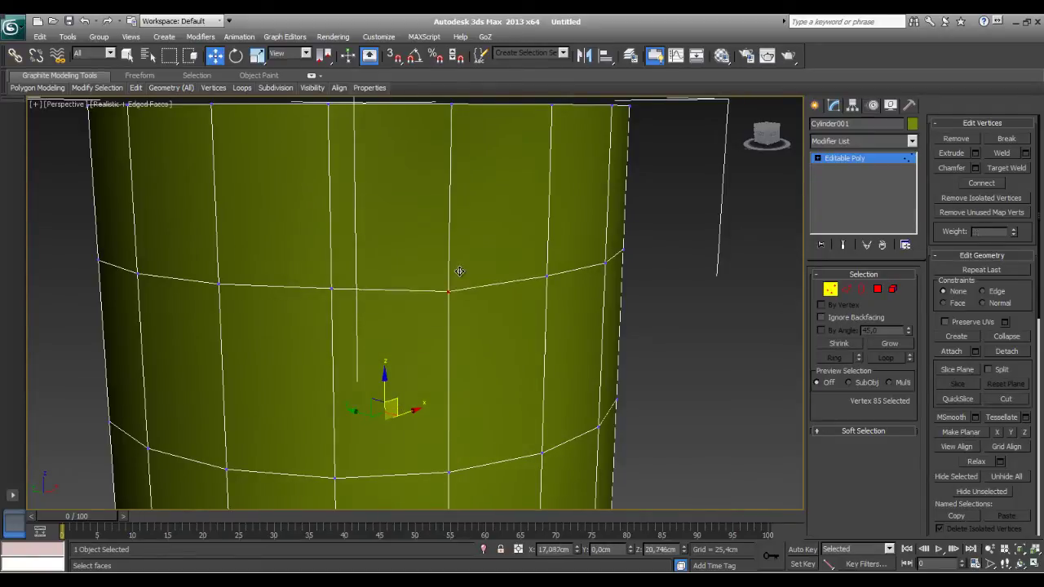
{"action": "mouse_move", "coordinate": [460, 271]}
{"action": "middle_mouse_down", "text": "alt"}
{"action": "mouse_move", "coordinate": [398, 416]}
{"action": "mouse_move", "coordinate": [372, 396]}
{"action": "mouse_move", "coordinate": [488, 304]}
{"action": "middle_mouse_up", "text": "alt"}
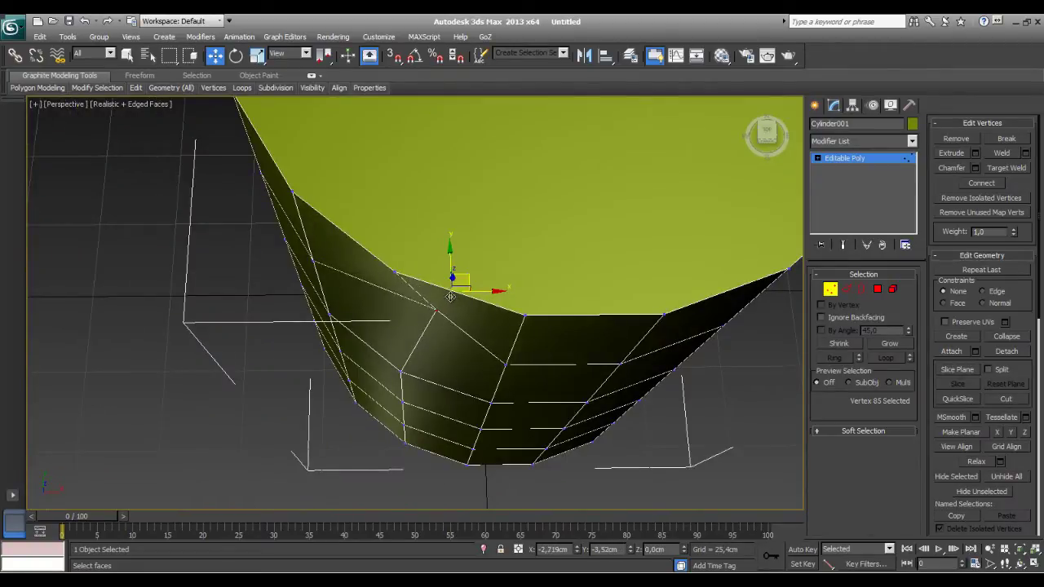
{"action": "left_click_drag", "start_coordinate": [451, 297], "coordinate": [418, 316]}
{"action": "middle_click_drag", "start_coordinate": [769, 285], "coordinate": [573, 310], "text": "alt"}
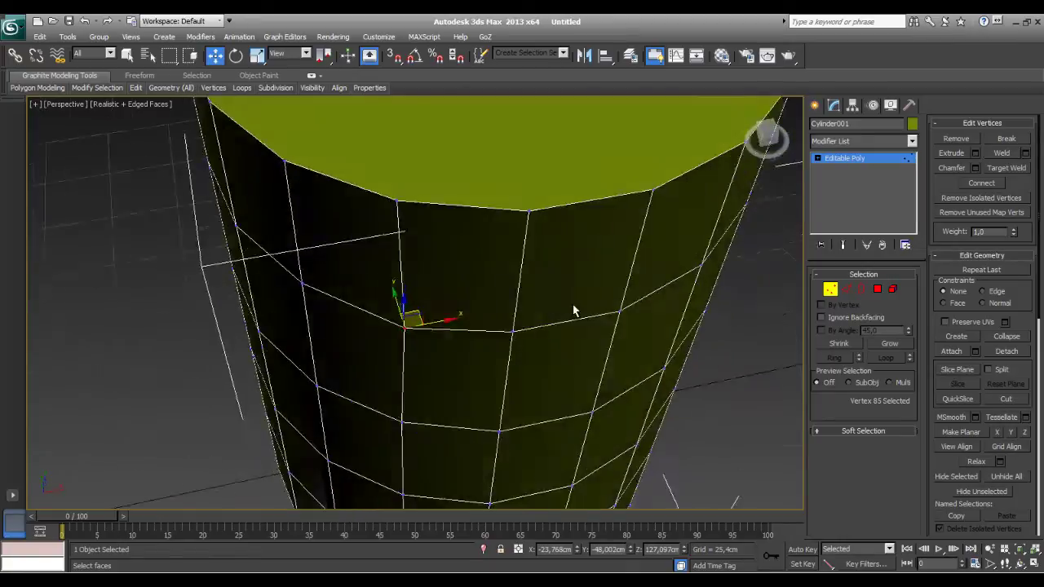
{"action": "key", "text": "z"}
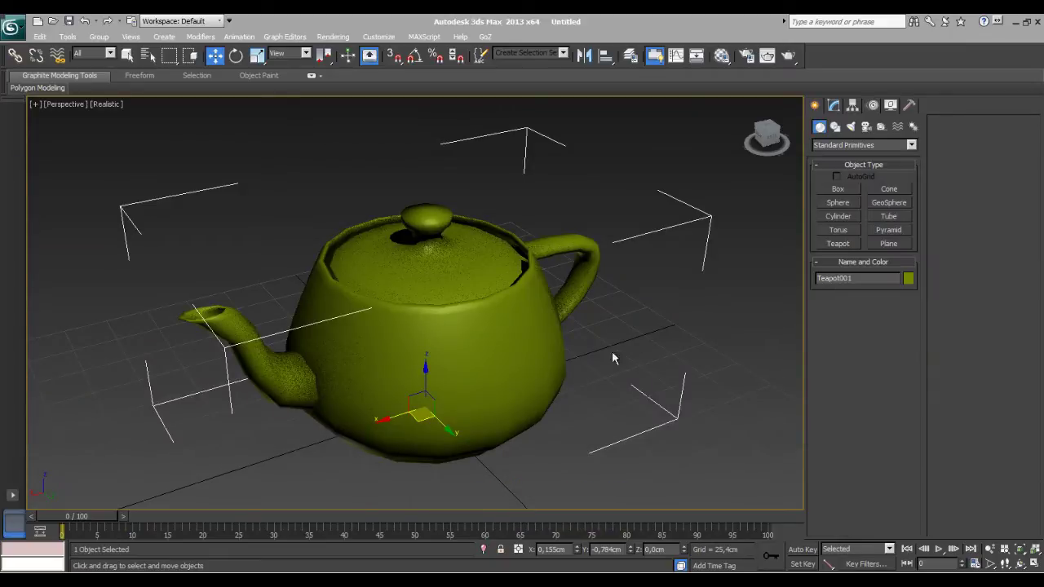
Widen the Perspective view's field of view, then zoom back in until the teapot fills the view.
{"action": "scroll", "coordinate": [598, 365], "scroll_direction": "up", "scroll_amount": 3}
{"action": "scroll", "coordinate": [517, 352], "scroll_direction": "down", "scroll_amount": 4}
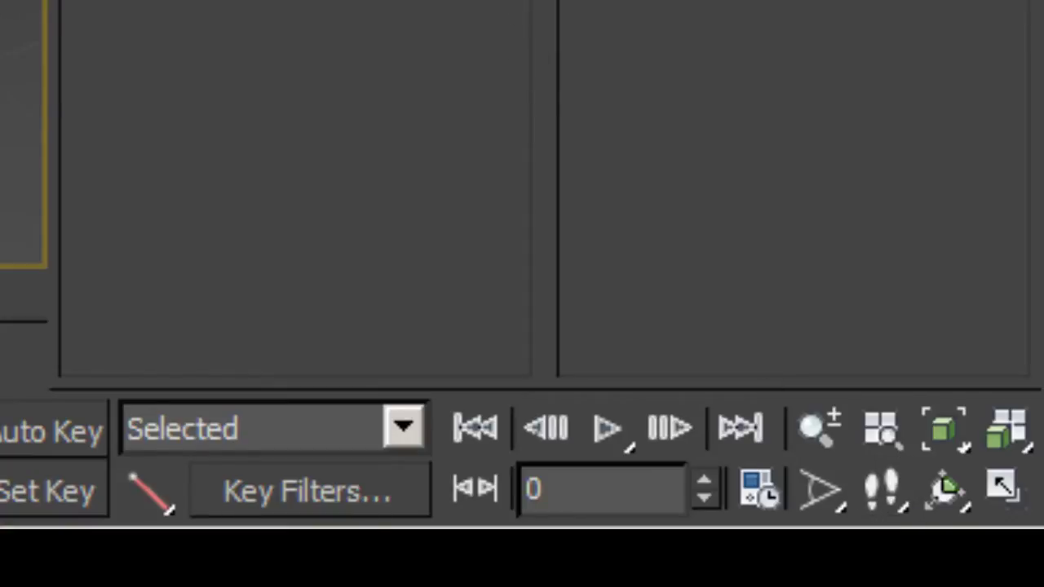
{"action": "left_click", "coordinate": [822, 498]}
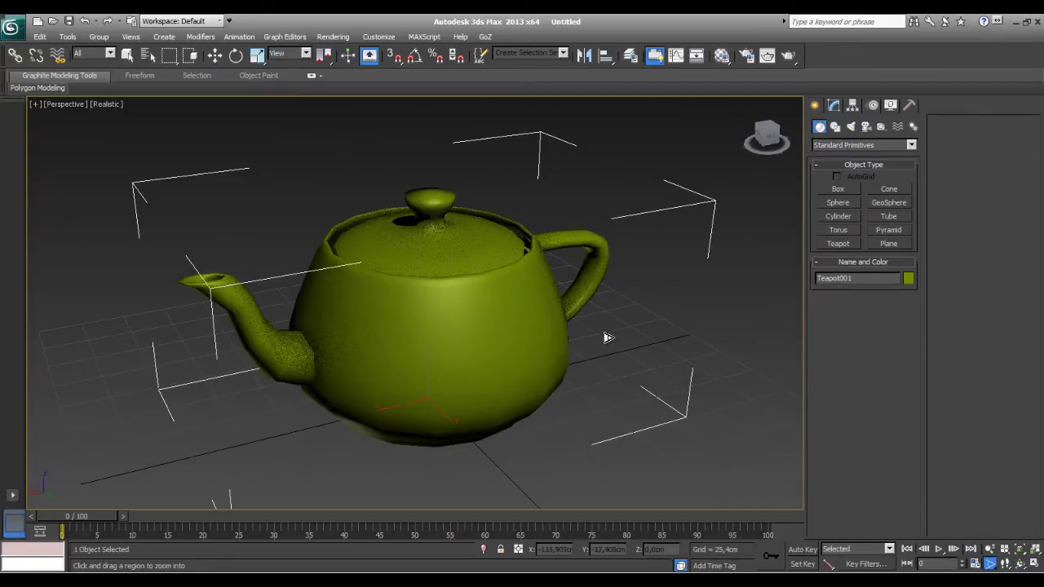
{"action": "mouse_move", "coordinate": [608, 338]}
{"action": "left_mouse_down"}
{"action": "mouse_move", "coordinate": [590, 332]}
{"action": "mouse_move", "coordinate": [593, 350]}
{"action": "mouse_move", "coordinate": [601, 346]}
{"action": "left_mouse_up"}
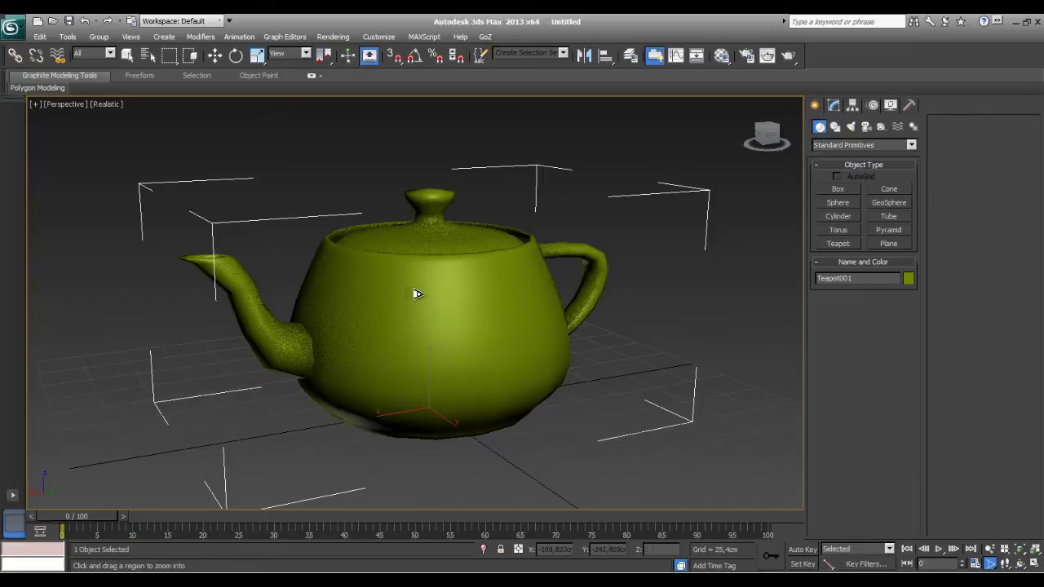
{"action": "mouse_move", "coordinate": [449, 300]}
{"action": "left_mouse_down"}
{"action": "mouse_move", "coordinate": [437, 350]}
{"action": "mouse_move", "coordinate": [427, 261]}
{"action": "mouse_move", "coordinate": [420, 429]}
{"action": "mouse_move", "coordinate": [415, 256]}
{"action": "mouse_move", "coordinate": [400, 425]}
{"action": "mouse_move", "coordinate": [387, 258]}
{"action": "mouse_move", "coordinate": [381, 430]}
{"action": "left_mouse_up"}
{"action": "mouse_move", "coordinate": [378, 351]}
{"action": "left_mouse_down"}
{"action": "mouse_move", "coordinate": [391, 223]}
{"action": "mouse_move", "coordinate": [389, 291]}
{"action": "mouse_move", "coordinate": [381, 193]}
{"action": "mouse_move", "coordinate": [356, 436]}
{"action": "left_mouse_up"}
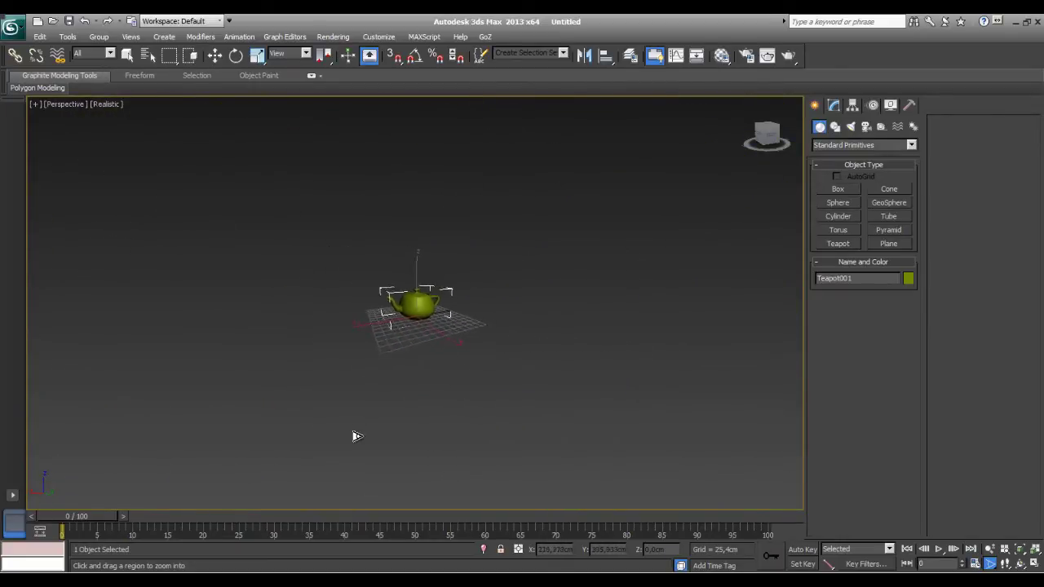
Orbit around the teapot and zoom in close so its handle sits on the left.
{"action": "mouse_move", "coordinate": [346, 482]}
{"action": "left_mouse_down"}
{"action": "mouse_move", "coordinate": [348, 289]}
{"action": "mouse_move", "coordinate": [353, 392]}
{"action": "mouse_move", "coordinate": [361, 345]}
{"action": "mouse_move", "coordinate": [356, 388]}
{"action": "left_mouse_up"}
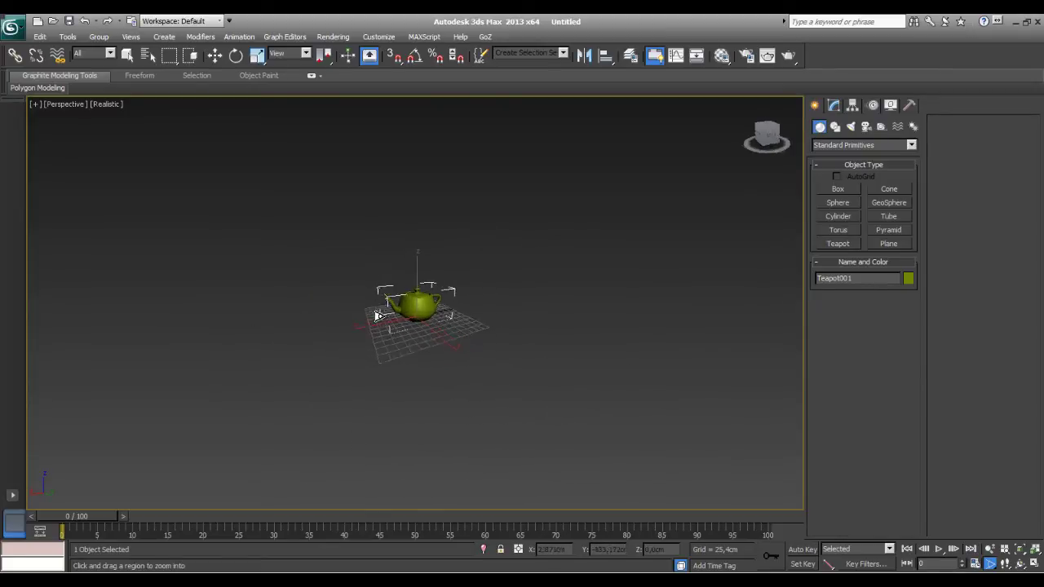
{"action": "mouse_move", "coordinate": [361, 421]}
{"action": "middle_mouse_down", "text": "alt"}
{"action": "mouse_move", "coordinate": [367, 334]}
{"action": "mouse_move", "coordinate": [389, 295]}
{"action": "middle_mouse_up", "text": "alt"}
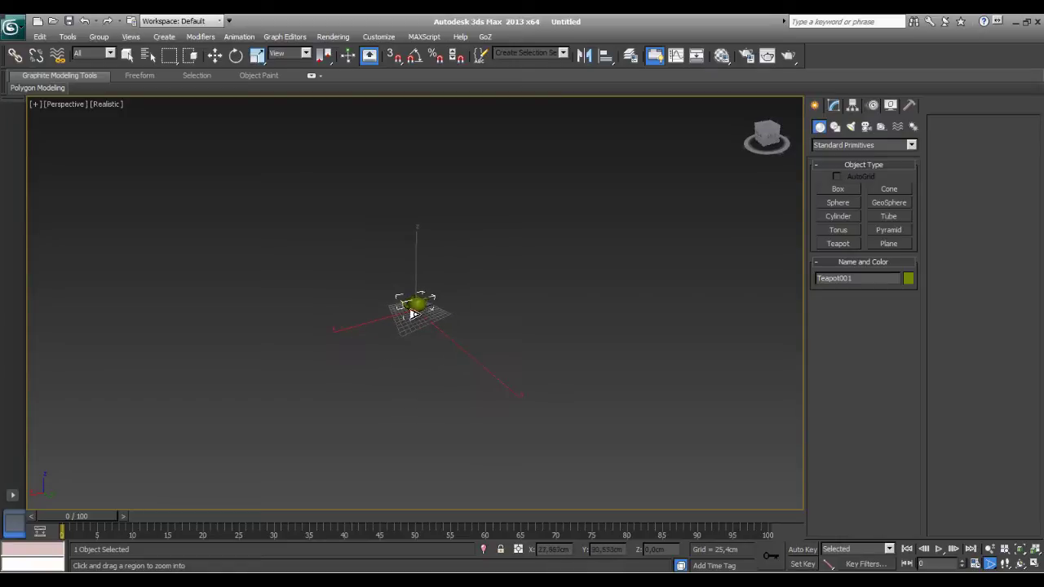
{"action": "scroll", "coordinate": [413, 313], "scroll_direction": "up", "scroll_amount": 5}
{"action": "mouse_move", "coordinate": [416, 306]}
{"action": "middle_mouse_down", "text": "alt"}
{"action": "mouse_move", "coordinate": [438, 326]}
{"action": "mouse_move", "coordinate": [552, 286]}
{"action": "mouse_move", "coordinate": [476, 296]}
{"action": "mouse_move", "coordinate": [478, 382]}
{"action": "mouse_move", "coordinate": [449, 221]}
{"action": "mouse_move", "coordinate": [461, 297]}
{"action": "mouse_move", "coordinate": [438, 305]}
{"action": "mouse_move", "coordinate": [420, 357]}
{"action": "mouse_move", "coordinate": [445, 298]}
{"action": "mouse_move", "coordinate": [527, 283]}
{"action": "mouse_move", "coordinate": [550, 242]}
{"action": "mouse_move", "coordinate": [527, 331]}
{"action": "mouse_move", "coordinate": [478, 373]}
{"action": "mouse_move", "coordinate": [349, 342]}
{"action": "mouse_move", "coordinate": [254, 275]}
{"action": "mouse_move", "coordinate": [240, 310]}
{"action": "mouse_move", "coordinate": [222, 286]}
{"action": "mouse_move", "coordinate": [191, 284]}
{"action": "mouse_move", "coordinate": [168, 303]}
{"action": "mouse_move", "coordinate": [205, 322]}
{"action": "mouse_move", "coordinate": [446, 291]}
{"action": "mouse_move", "coordinate": [412, 259]}
{"action": "mouse_move", "coordinate": [415, 319]}
{"action": "mouse_move", "coordinate": [484, 310]}
{"action": "mouse_move", "coordinate": [478, 296]}
{"action": "mouse_move", "coordinate": [618, 296]}
{"action": "mouse_move", "coordinate": [634, 251]}
{"action": "mouse_move", "coordinate": [571, 319]}
{"action": "mouse_move", "coordinate": [548, 317]}
{"action": "middle_mouse_up", "text": "alt"}
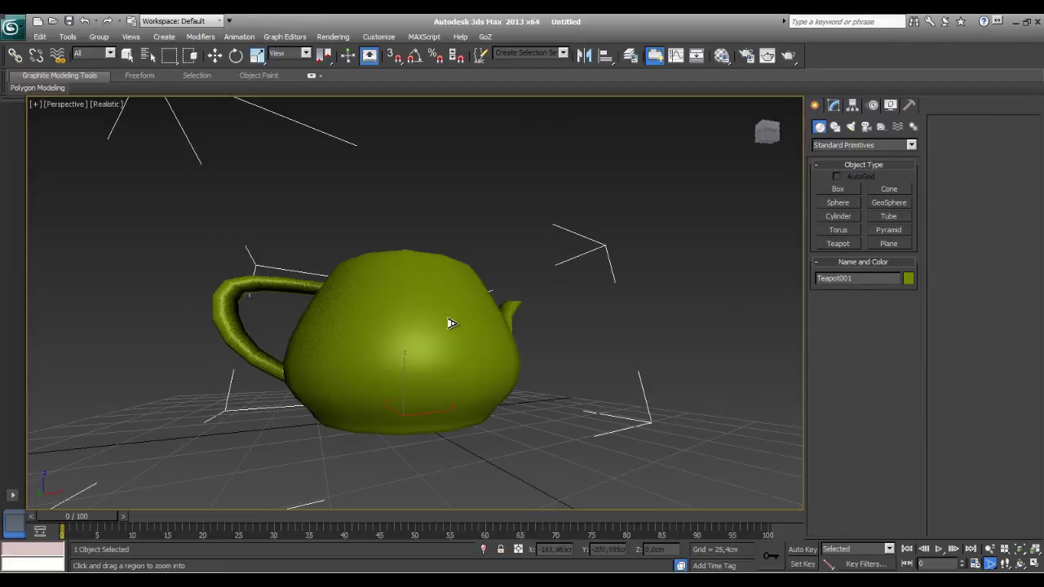
Orbit and zoom to frame the whole teapot from just above eye level, spout pointing left.
{"action": "middle_click_drag", "start_coordinate": [283, 256], "coordinate": [315, 323], "text": "alt"}
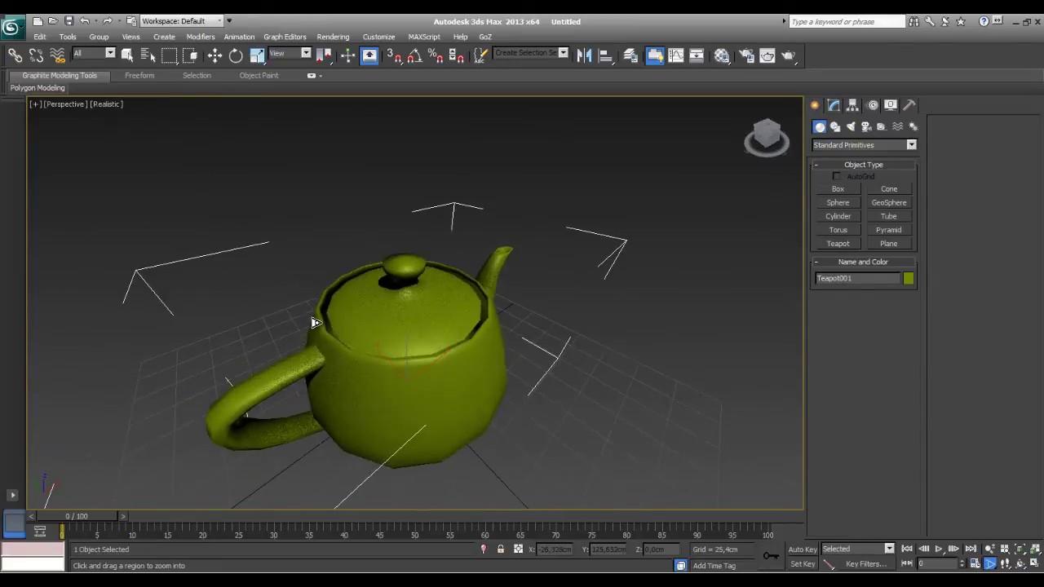
{"action": "middle_click_drag", "start_coordinate": [388, 318], "coordinate": [394, 341], "text": "alt"}
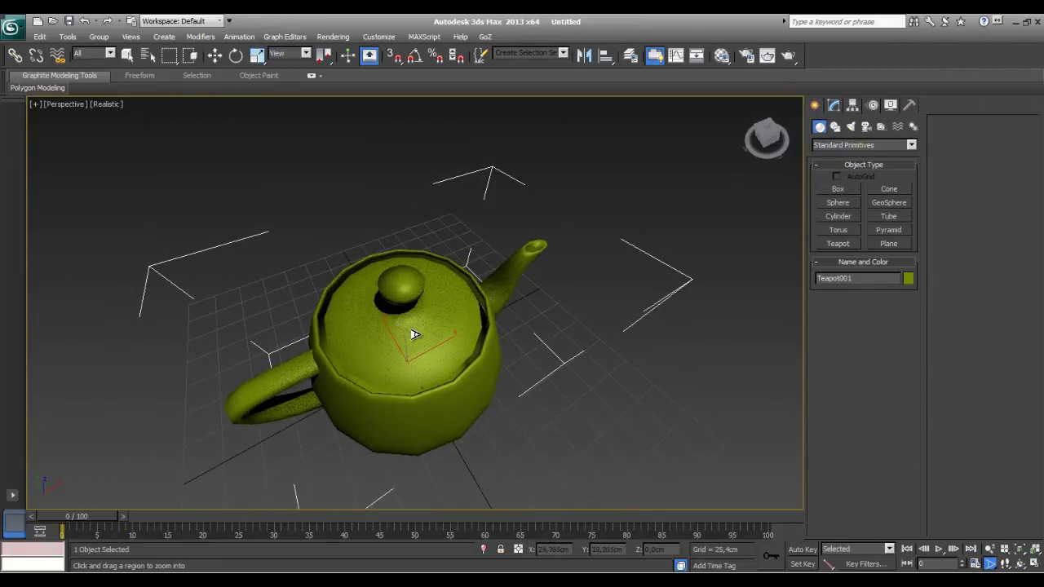
{"action": "scroll", "coordinate": [415, 342], "scroll_direction": "down", "scroll_amount": 5}
{"action": "scroll", "coordinate": [412, 354], "scroll_direction": "up", "scroll_amount": 5}
{"action": "scroll", "coordinate": [408, 294], "scroll_direction": "up", "scroll_amount": 4}
{"action": "scroll", "coordinate": [436, 417], "scroll_direction": "up", "scroll_amount": 4}
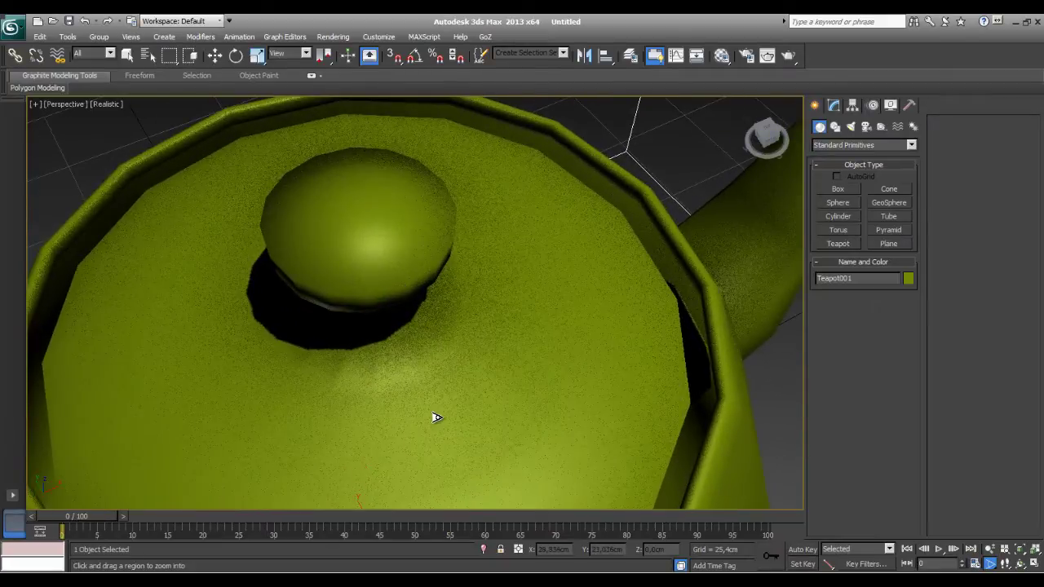
{"action": "scroll", "coordinate": [437, 417], "scroll_direction": "down", "scroll_amount": 5}
{"action": "scroll", "coordinate": [419, 392], "scroll_direction": "down", "scroll_amount": 2}
{"action": "middle_click_drag", "start_coordinate": [419, 392], "coordinate": [286, 310], "text": "alt"}
{"action": "scroll", "coordinate": [409, 335], "scroll_direction": "up", "scroll_amount": 4}
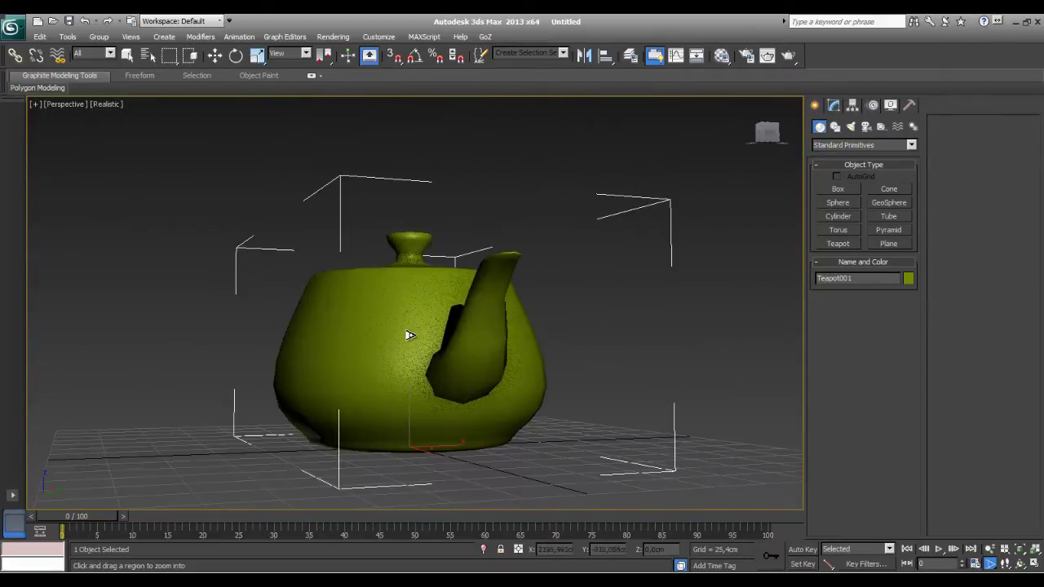
{"action": "mouse_move", "coordinate": [410, 336]}
{"action": "middle_mouse_down", "text": "alt"}
{"action": "mouse_move", "coordinate": [400, 345]}
{"action": "mouse_move", "coordinate": [413, 397]}
{"action": "mouse_move", "coordinate": [477, 359]}
{"action": "middle_mouse_up", "text": "alt"}
{"action": "scroll", "coordinate": [408, 361], "scroll_direction": "down", "scroll_amount": 2}
{"action": "scroll", "coordinate": [389, 426], "scroll_direction": "down", "scroll_amount": 3}
{"action": "scroll", "coordinate": [425, 370], "scroll_direction": "up", "scroll_amount": 1}
{"action": "scroll", "coordinate": [422, 384], "scroll_direction": "up", "scroll_amount": 2}
{"action": "scroll", "coordinate": [473, 370], "scroll_direction": "up", "scroll_amount": 3}
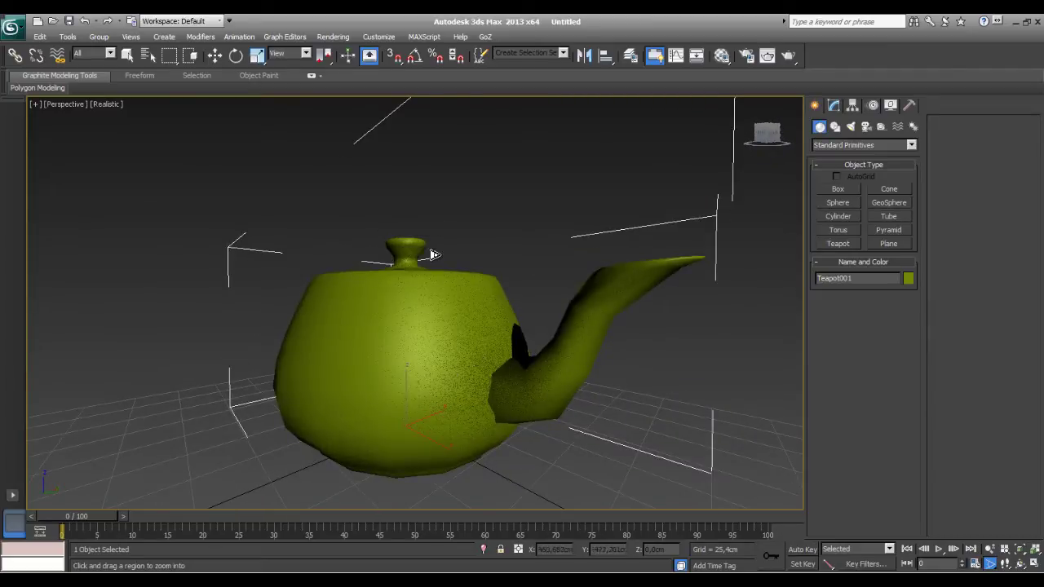
{"action": "middle_click_drag", "start_coordinate": [433, 265], "coordinate": [432, 332], "text": "alt"}
{"action": "scroll", "coordinate": [432, 343], "scroll_direction": "down", "scroll_amount": 3}
{"action": "scroll", "coordinate": [430, 345], "scroll_direction": "up", "scroll_amount": 2}
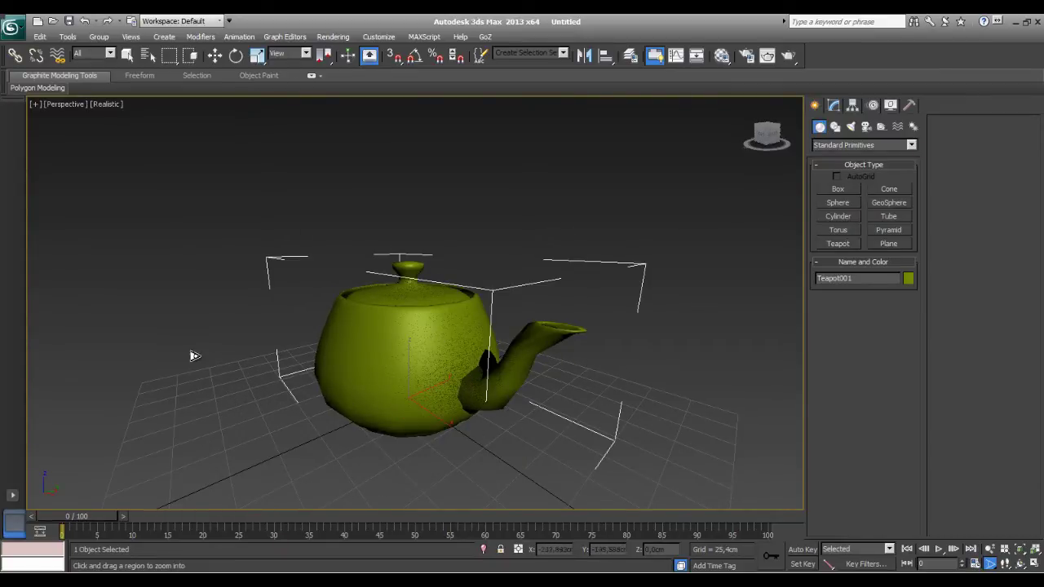
{"action": "mouse_move", "coordinate": [390, 354]}
{"action": "middle_mouse_down", "text": "alt"}
{"action": "mouse_move", "coordinate": [286, 363]}
{"action": "mouse_move", "coordinate": [384, 359]}
{"action": "mouse_move", "coordinate": [194, 204]}
{"action": "middle_mouse_up", "text": "alt"}
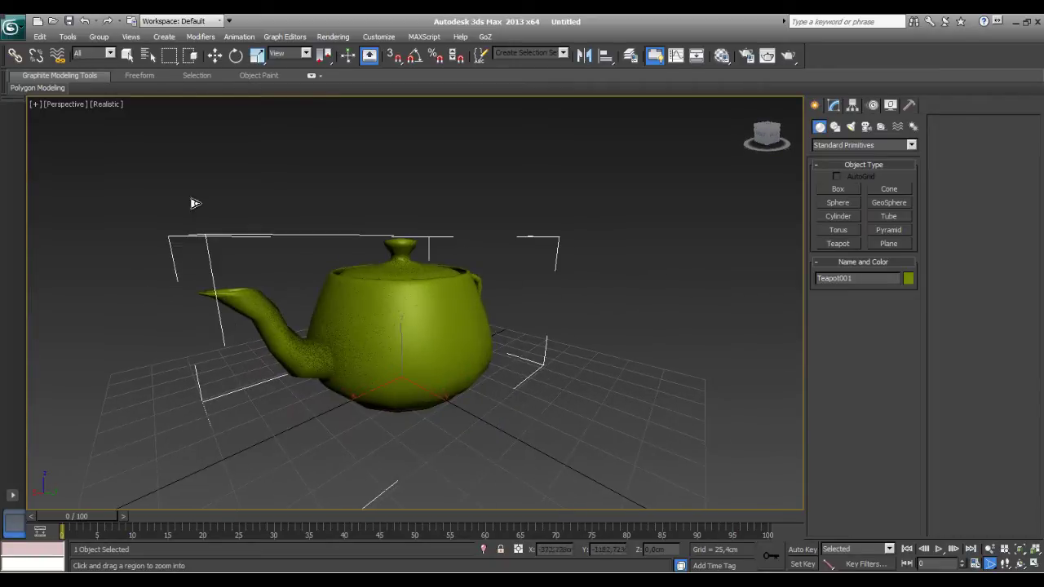
Set the Perspective Field of View to 45 in Viewport Configuration, then orbit around the teapot.
{"action": "left_click", "coordinate": [103, 104]}
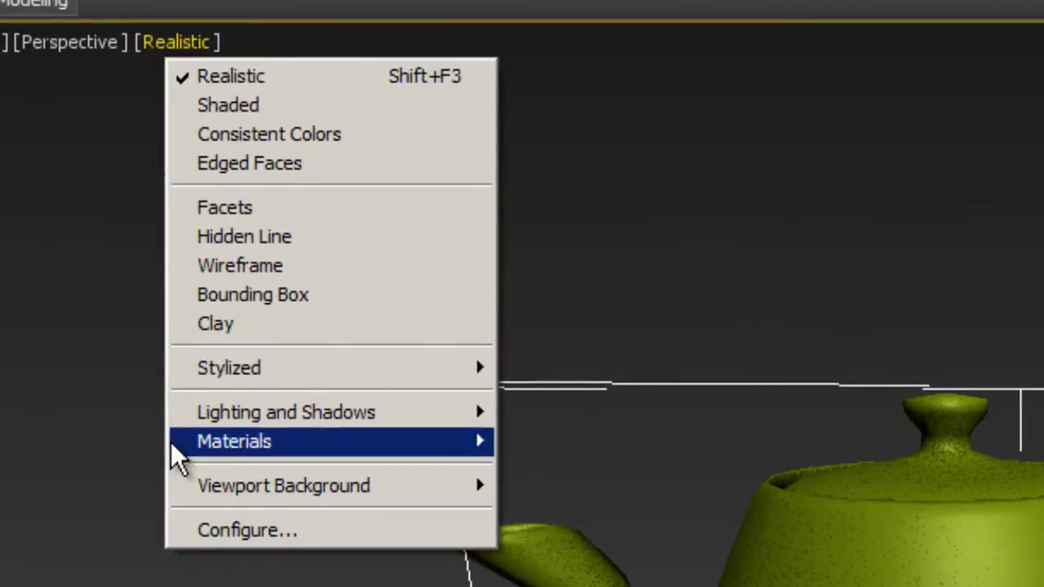
{"action": "left_click", "coordinate": [2, 41]}
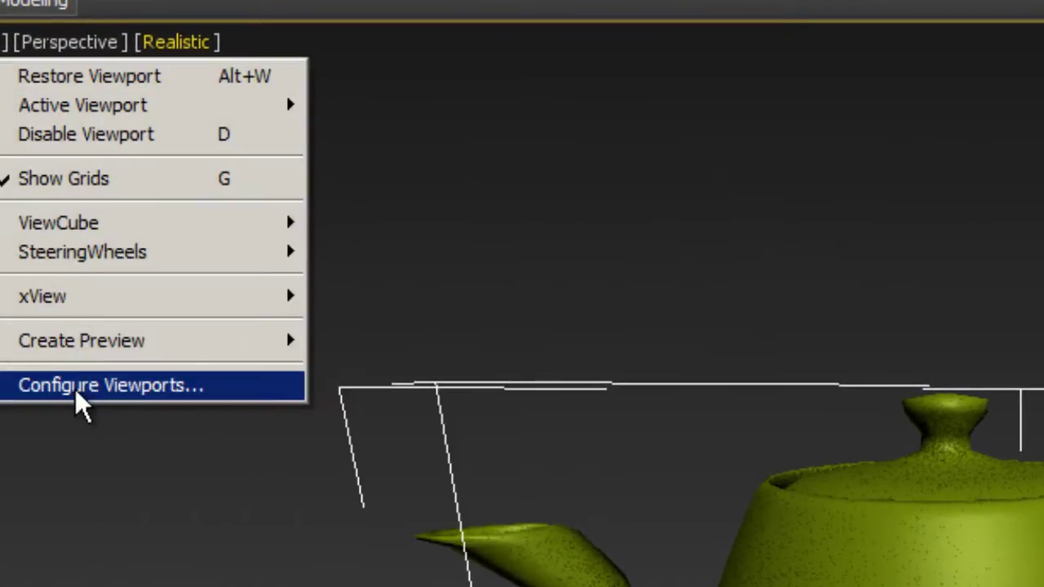
{"action": "left_click", "coordinate": [132, 386]}
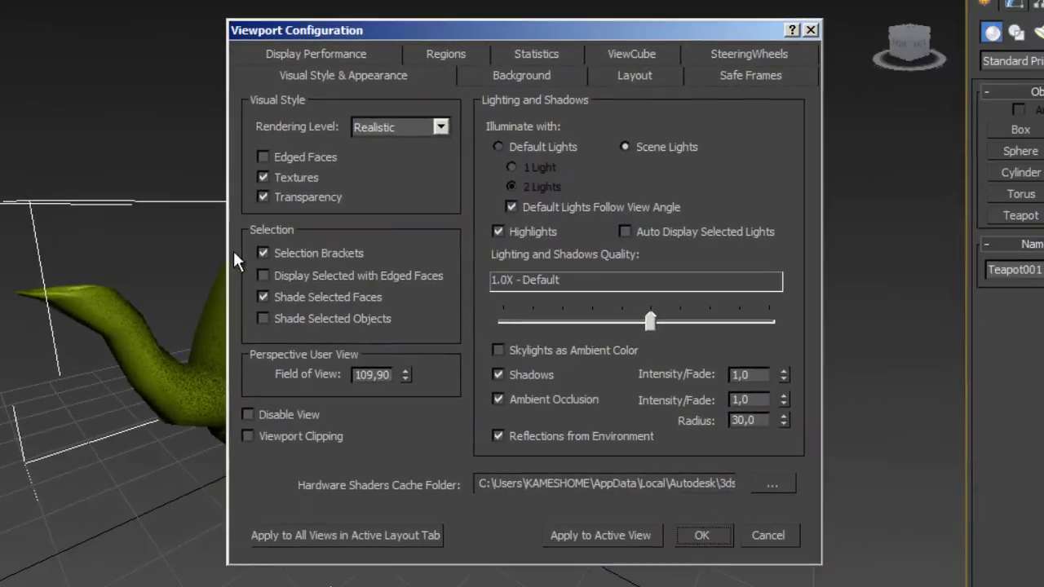
{"action": "left_click_drag", "start_coordinate": [420, 24], "coordinate": [646, 0]}
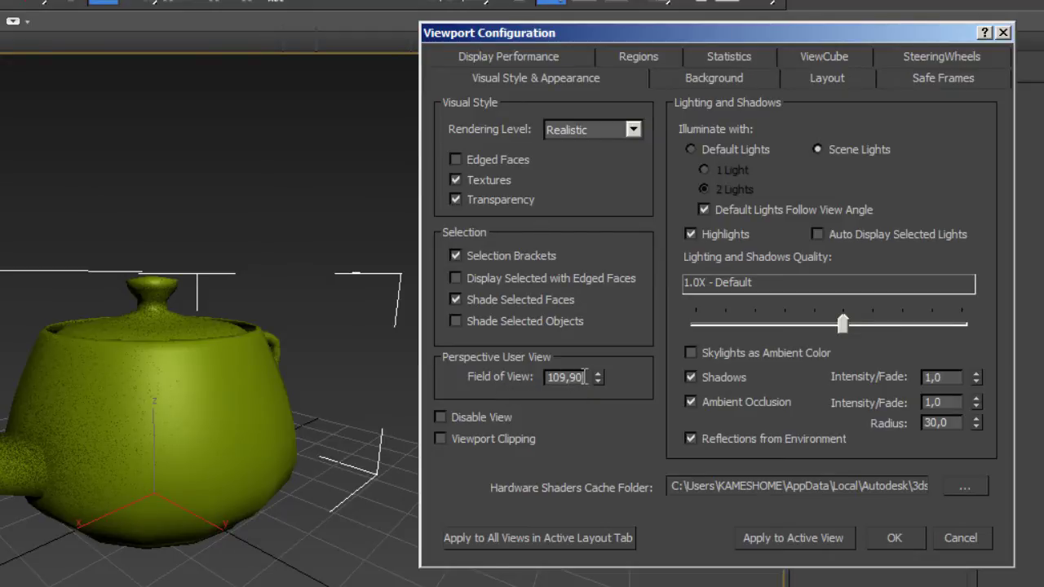
{"action": "left_click_drag", "start_coordinate": [584, 377], "coordinate": [545, 377]}
{"action": "type", "text": "455"}
{"action": "key", "text": "BackSpace"}
{"action": "key", "text": "Return"}
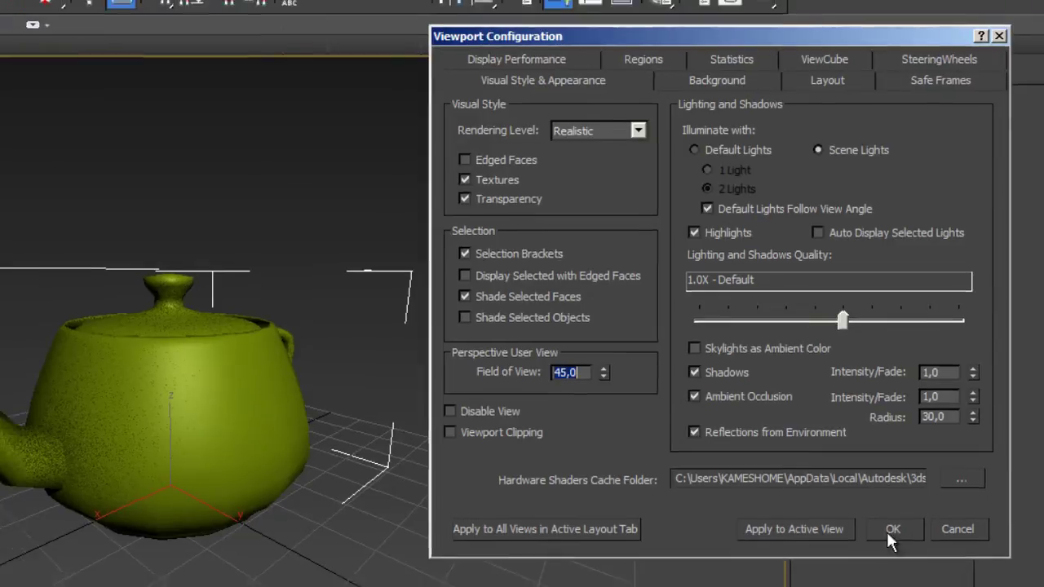
{"action": "left_click", "coordinate": [890, 536]}
{"action": "scroll", "coordinate": [639, 368], "scroll_direction": "down", "scroll_amount": 5}
{"action": "mouse_move", "coordinate": [552, 368]}
{"action": "middle_mouse_down", "text": "alt"}
{"action": "mouse_move", "coordinate": [541, 433]}
{"action": "mouse_move", "coordinate": [519, 369]}
{"action": "mouse_move", "coordinate": [417, 380]}
{"action": "mouse_move", "coordinate": [578, 364]}
{"action": "mouse_move", "coordinate": [604, 411]}
{"action": "middle_mouse_up", "text": "alt"}
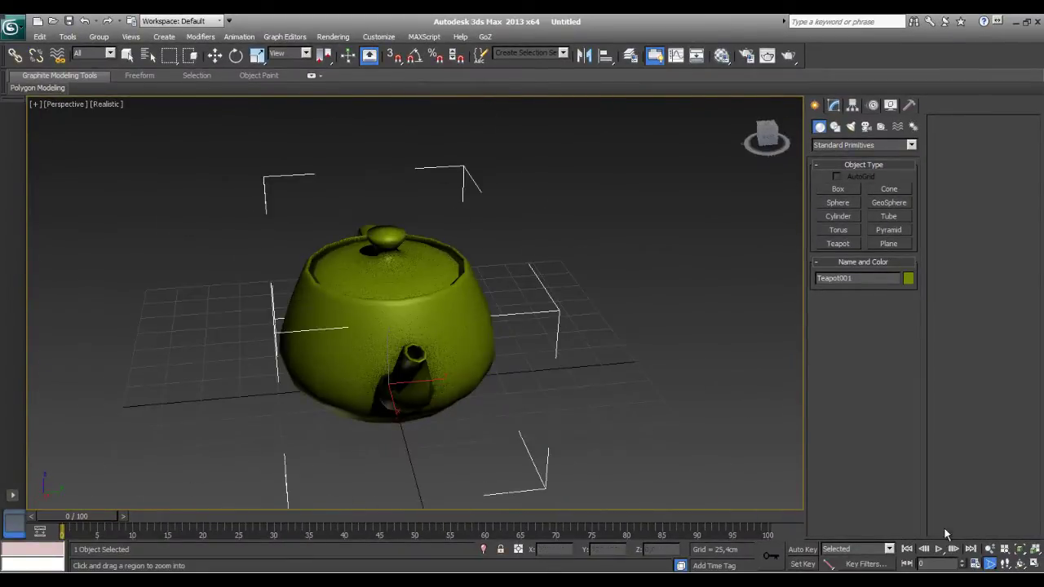
Play the Escena animacion.max animation and stop it at frame 56.
{"action": "left_click", "coordinate": [987, 569]}
{"action": "mouse_move", "coordinate": [443, 380]}
{"action": "middle_mouse_down", "text": "alt"}
{"action": "mouse_move", "coordinate": [420, 389]}
{"action": "mouse_move", "coordinate": [460, 377]}
{"action": "mouse_move", "coordinate": [482, 391]}
{"action": "middle_mouse_up", "text": "alt"}
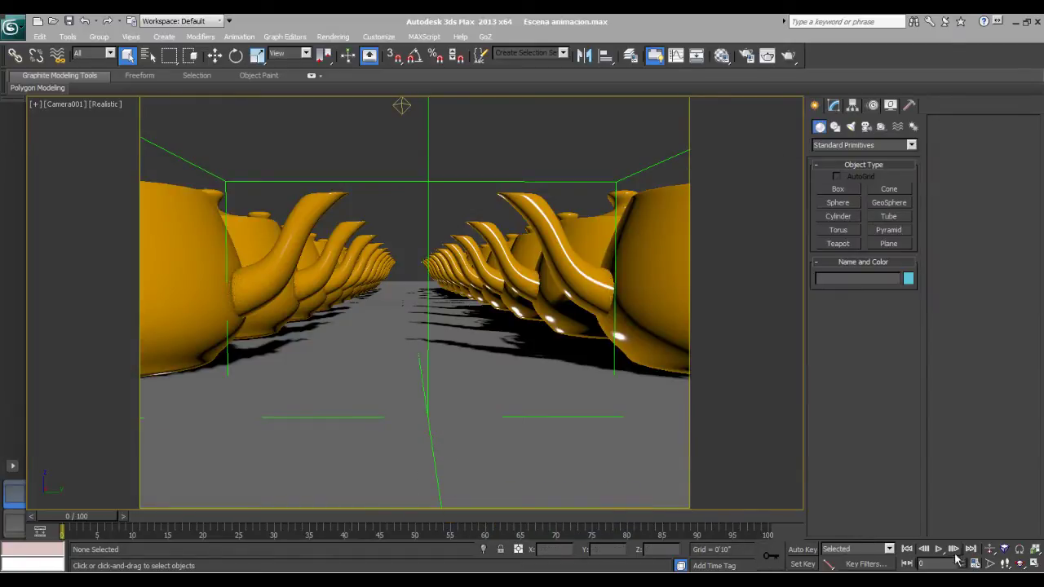
{"action": "left_click", "coordinate": [940, 550]}
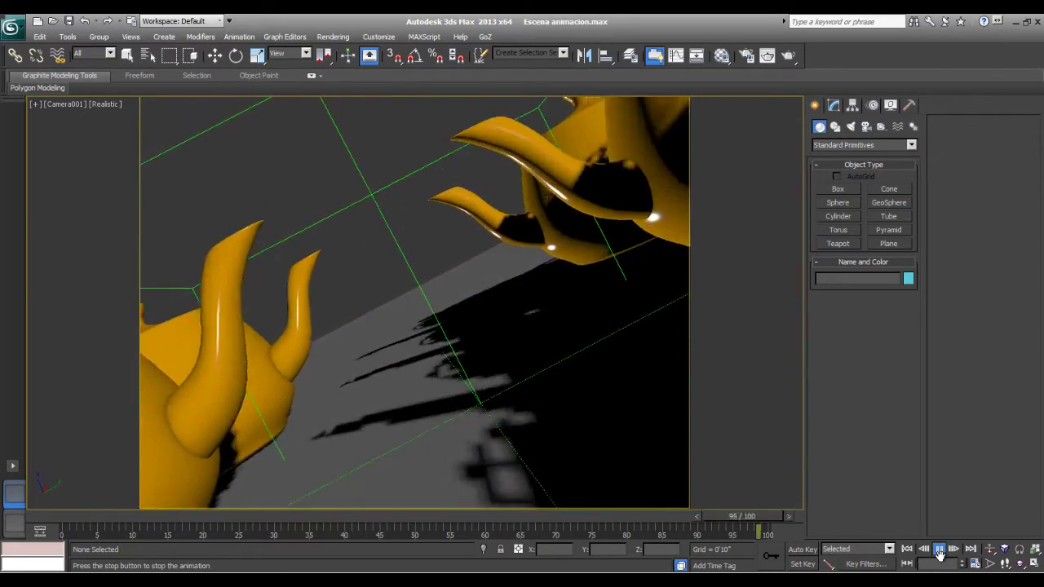
{"action": "left_click", "coordinate": [941, 554]}
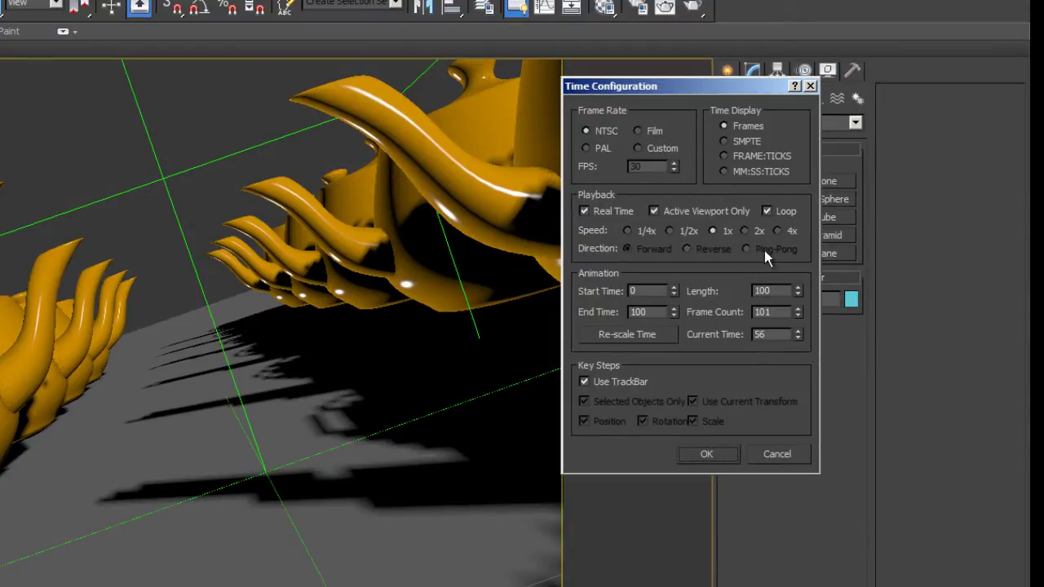
Set playback speed to 1/4x and preview the animation at the slower speed twice.
{"action": "left_click", "coordinate": [637, 232]}
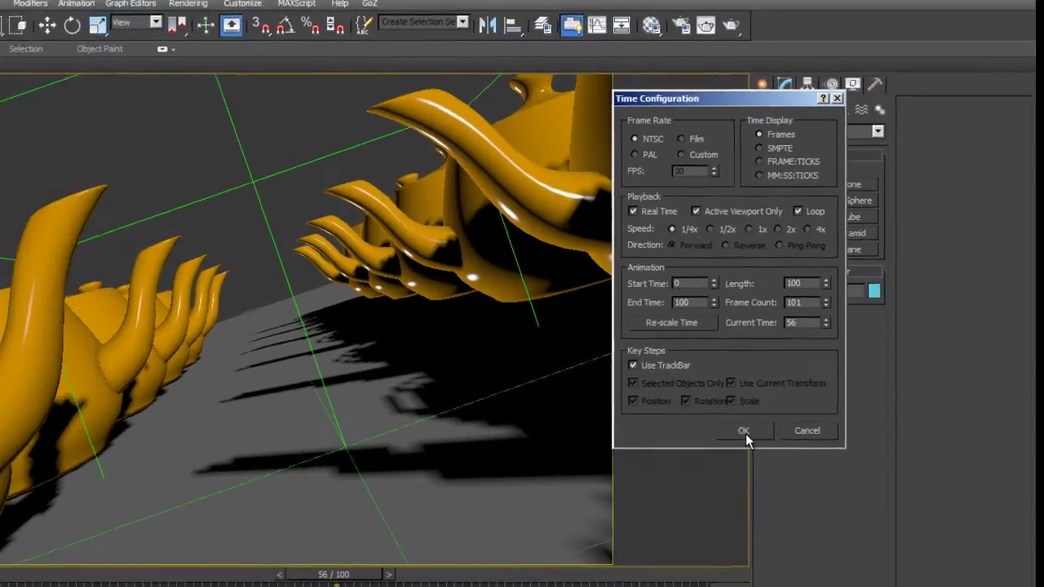
{"action": "left_click", "coordinate": [706, 454]}
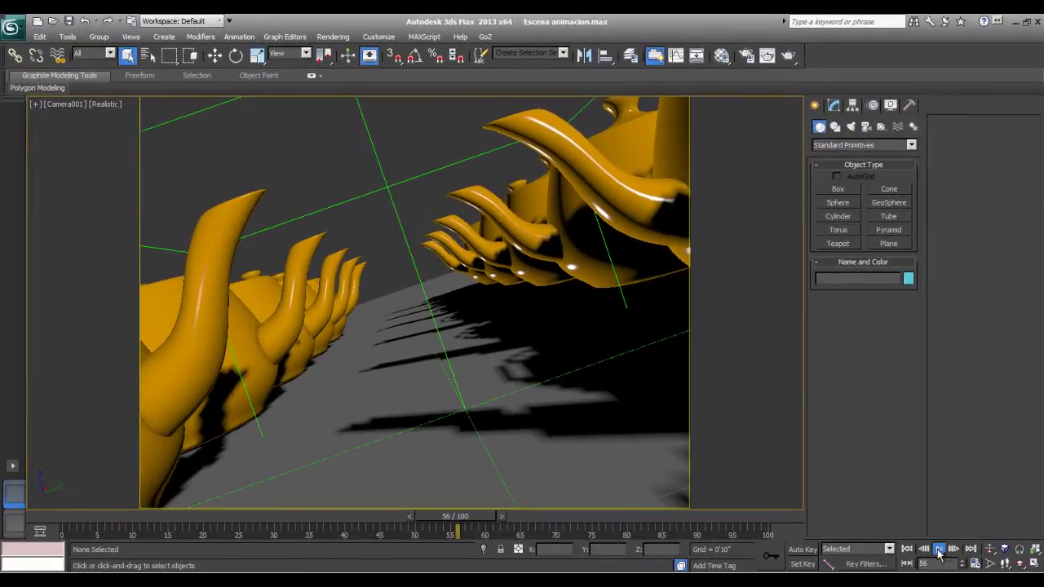
{"action": "left_click", "coordinate": [939, 550]}
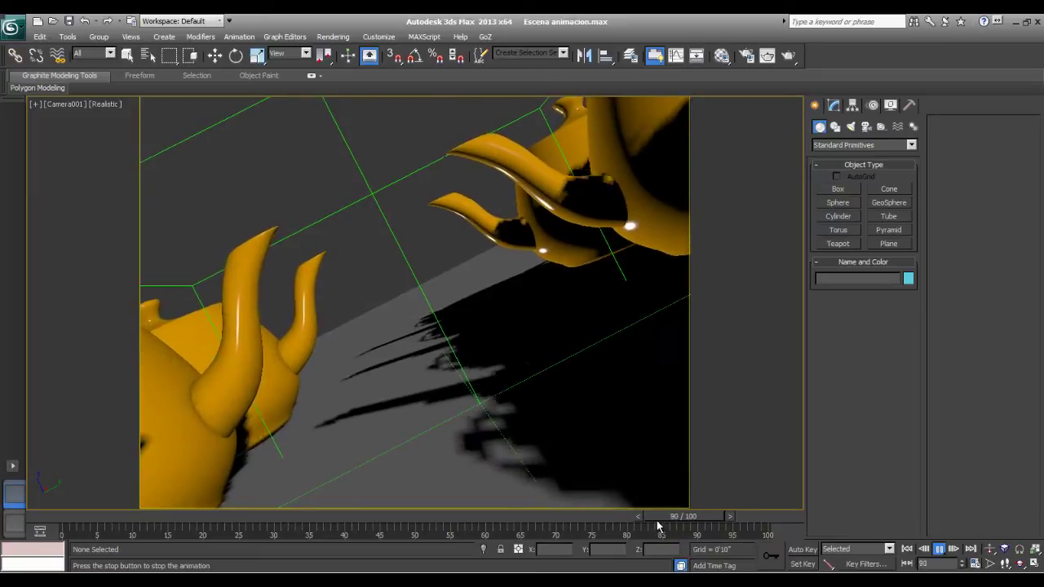
{"action": "left_click", "coordinate": [975, 564]}
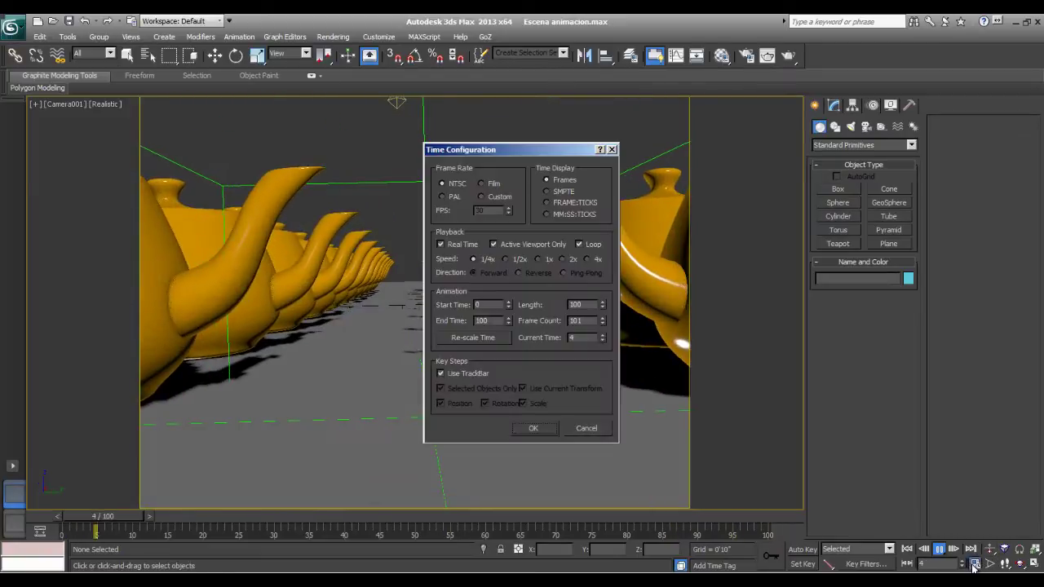
{"action": "left_click", "coordinate": [535, 427]}
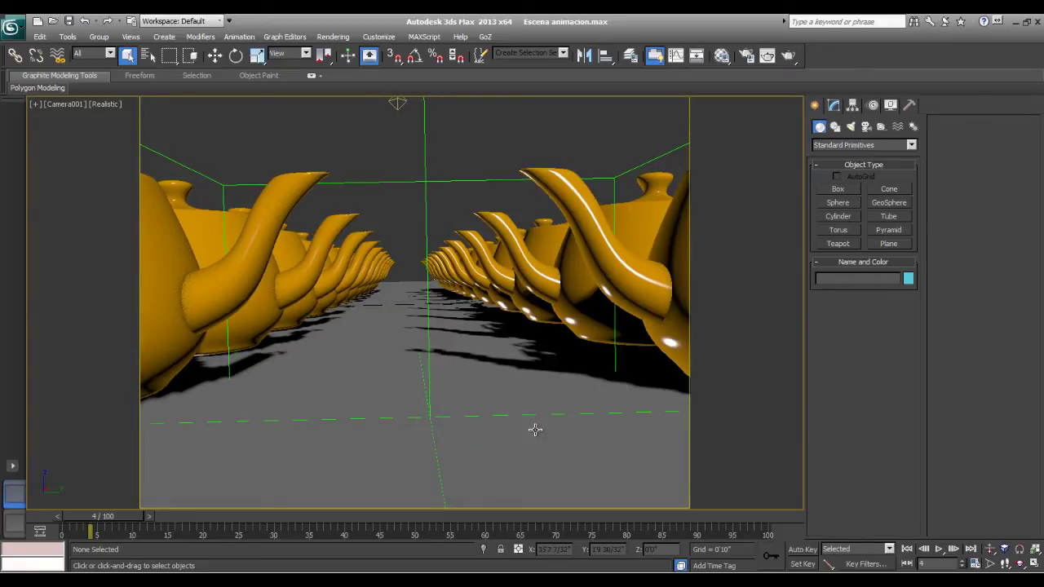
{"action": "left_click", "coordinate": [939, 551]}
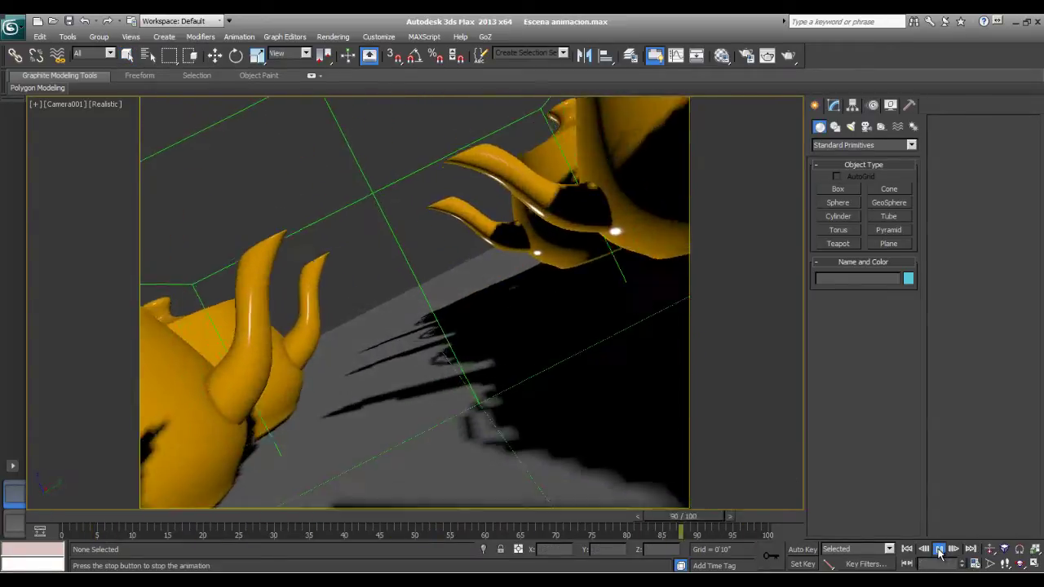
Reapply the 1/4x playback speed in Time Configuration and scrub the time slider back to the start.
{"action": "left_click", "coordinate": [976, 567]}
{"action": "mouse_move", "coordinate": [533, 152]}
{"action": "left_mouse_down"}
{"action": "mouse_move", "coordinate": [759, 112]}
{"action": "mouse_move", "coordinate": [772, 168]}
{"action": "mouse_move", "coordinate": [846, 125]}
{"action": "left_mouse_up"}
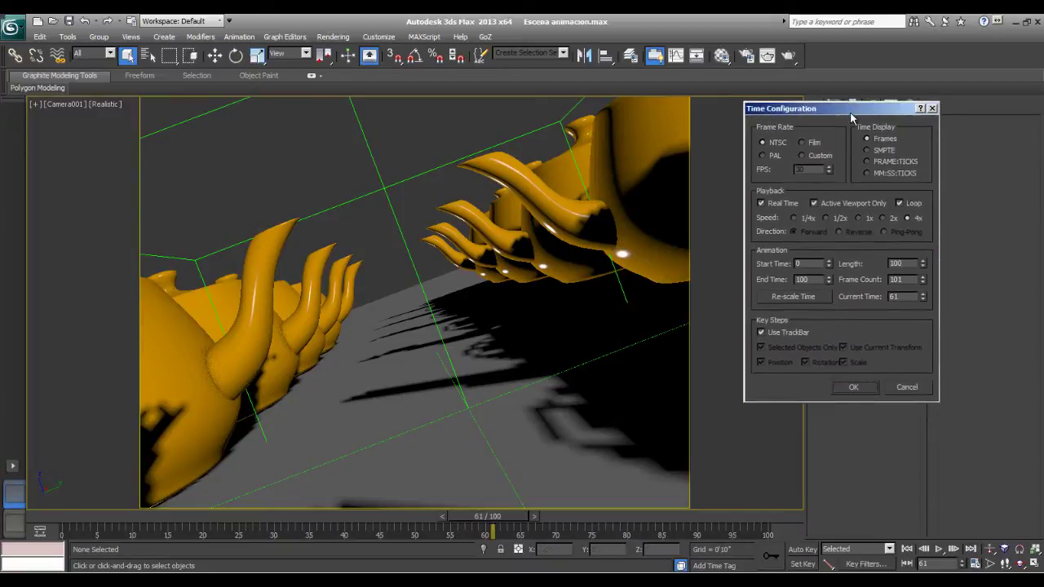
{"action": "left_click", "coordinate": [785, 229]}
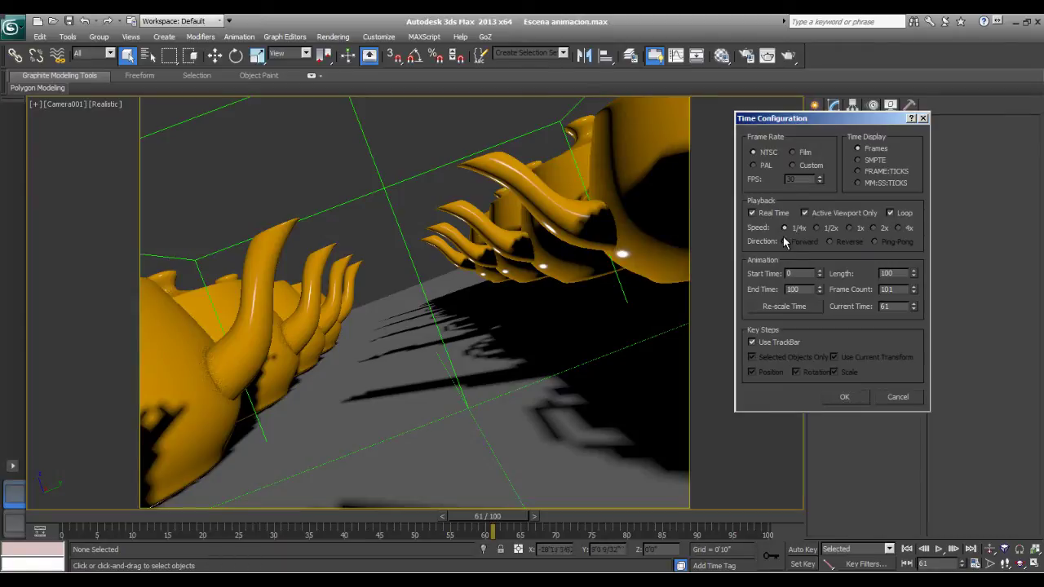
{"action": "left_click", "coordinate": [848, 396]}
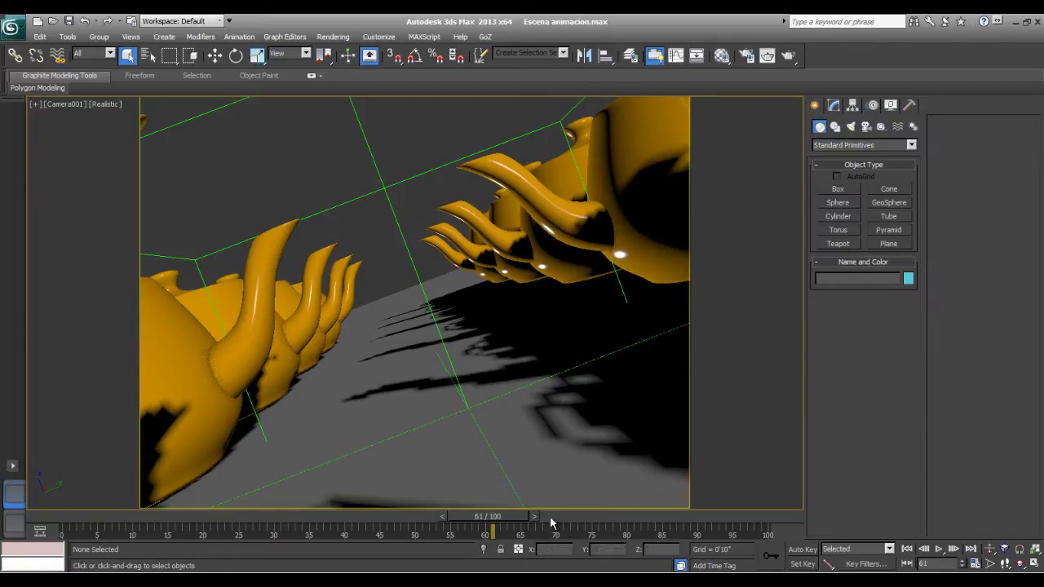
{"action": "left_click_drag", "start_coordinate": [519, 519], "coordinate": [58, 499]}
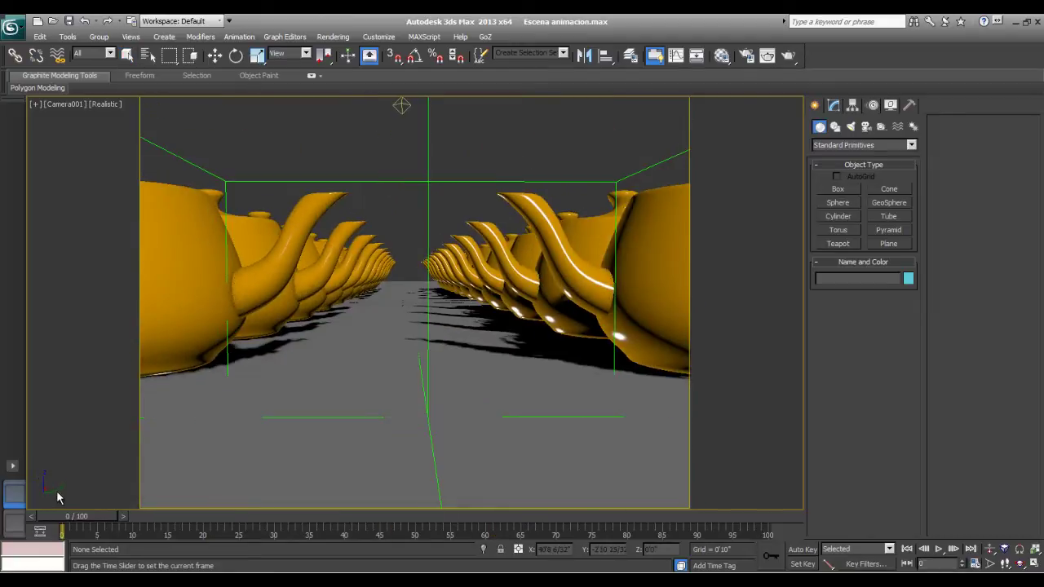
Play the animation, then restore 1x playback speed and replay it, stopping at frame 39.
{"action": "left_click", "coordinate": [940, 550]}
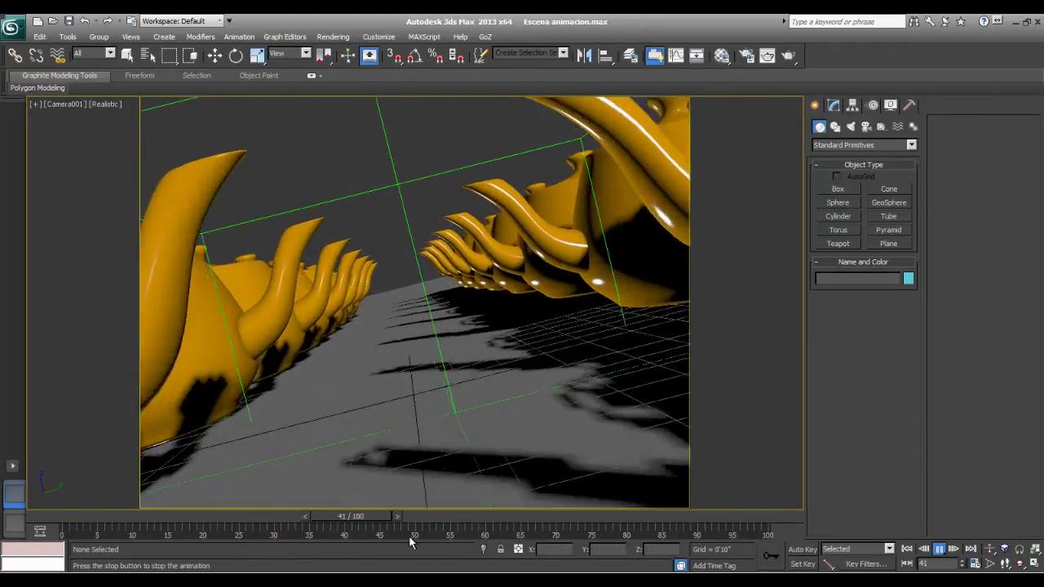
{"action": "key", "text": "q"}
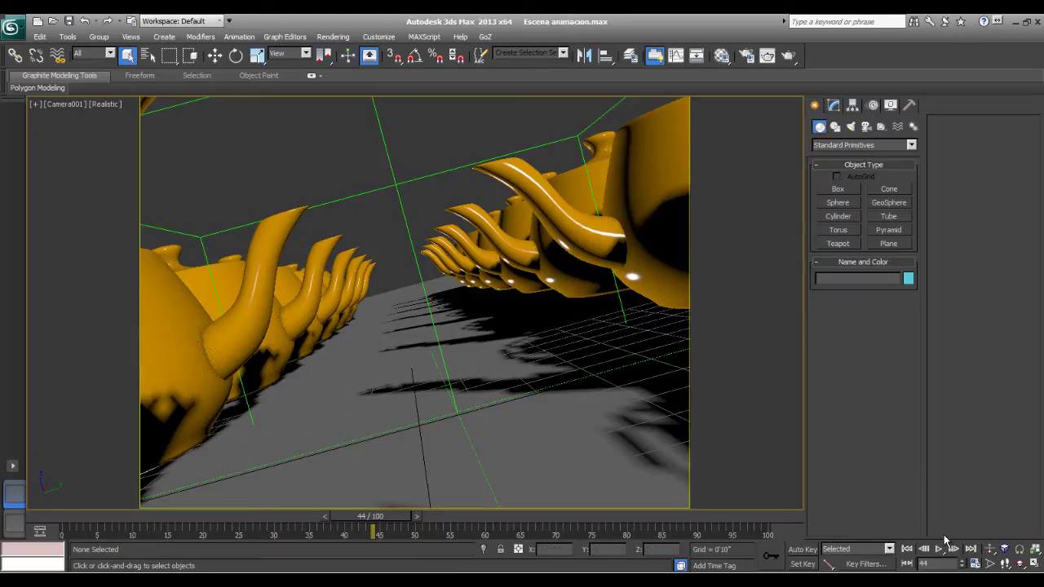
{"action": "left_click", "coordinate": [976, 564]}
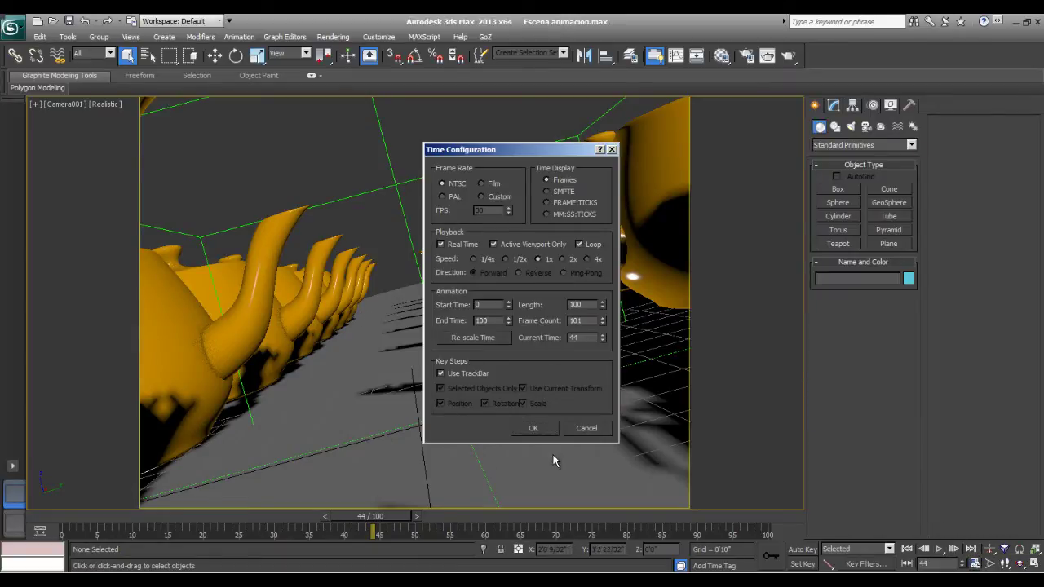
{"action": "left_click", "coordinate": [534, 428]}
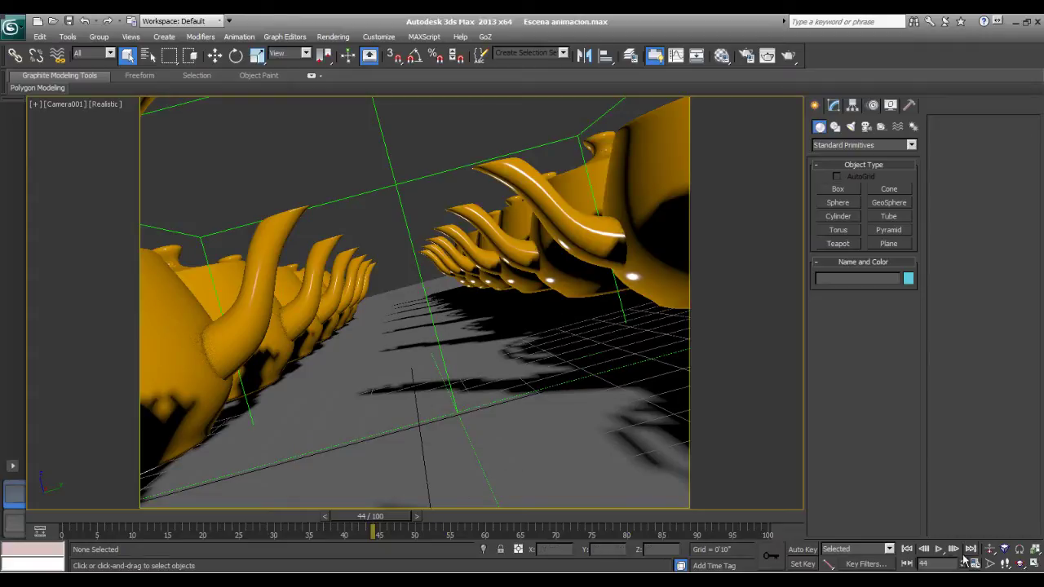
{"action": "left_click", "coordinate": [939, 550]}
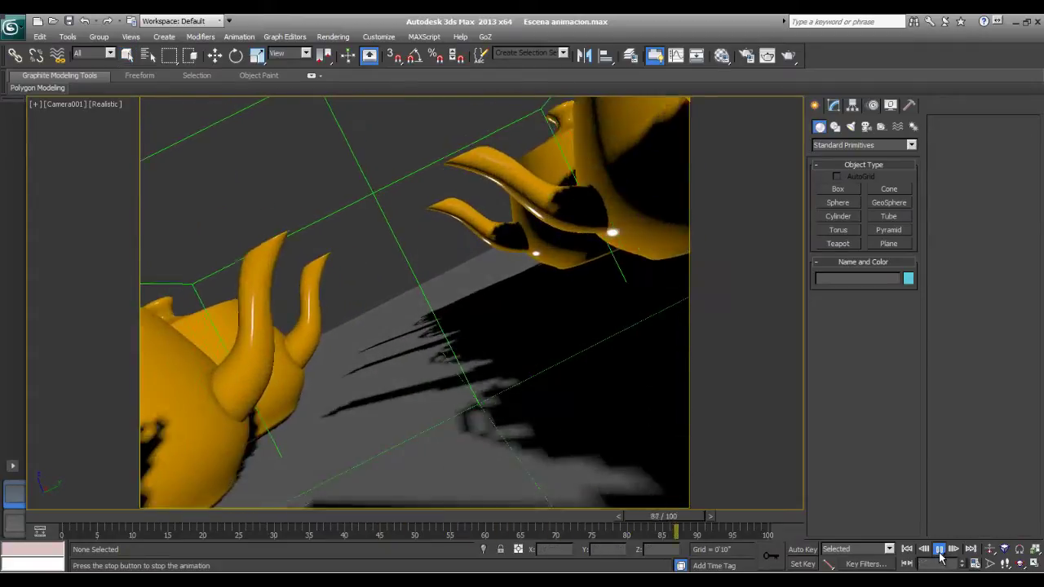
{"action": "left_click", "coordinate": [939, 551]}
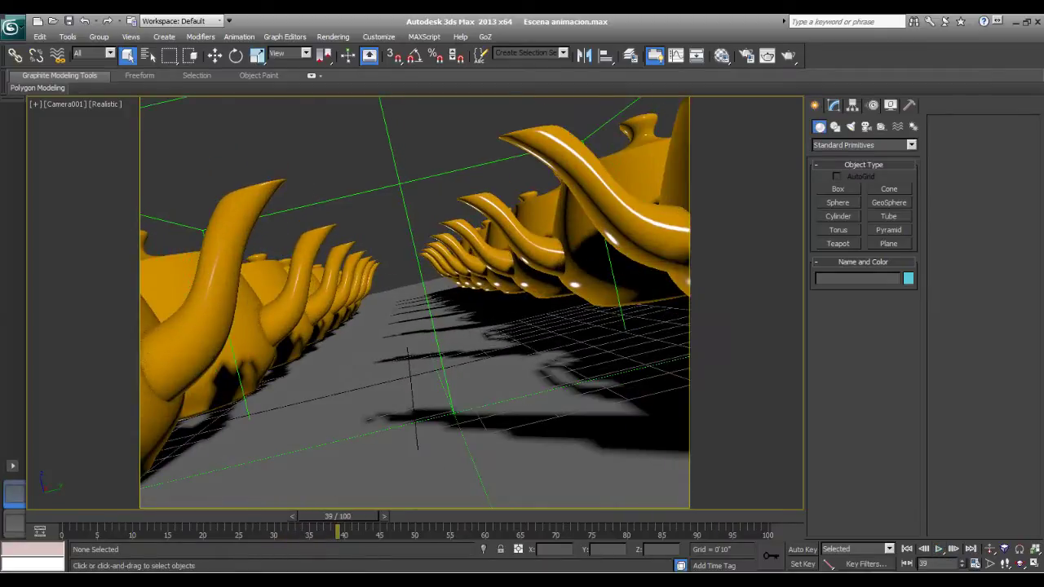
Reopen Time Configuration, move it aside to check the scene, then close it.
{"action": "left_click", "coordinate": [975, 564]}
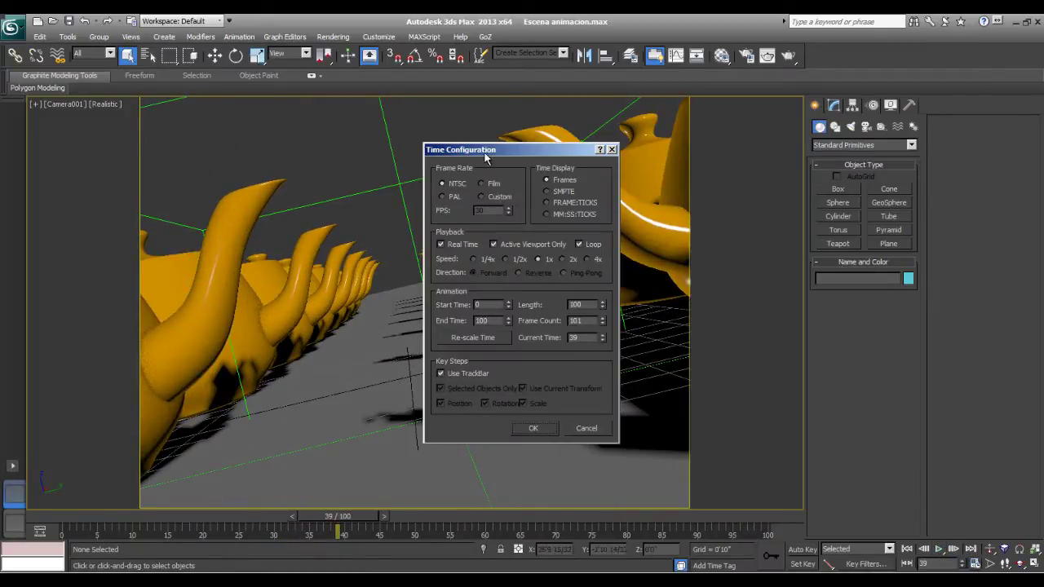
{"action": "mouse_move", "coordinate": [489, 152]}
{"action": "left_mouse_down"}
{"action": "mouse_move", "coordinate": [749, 127]}
{"action": "mouse_move", "coordinate": [776, 165]}
{"action": "left_mouse_up"}
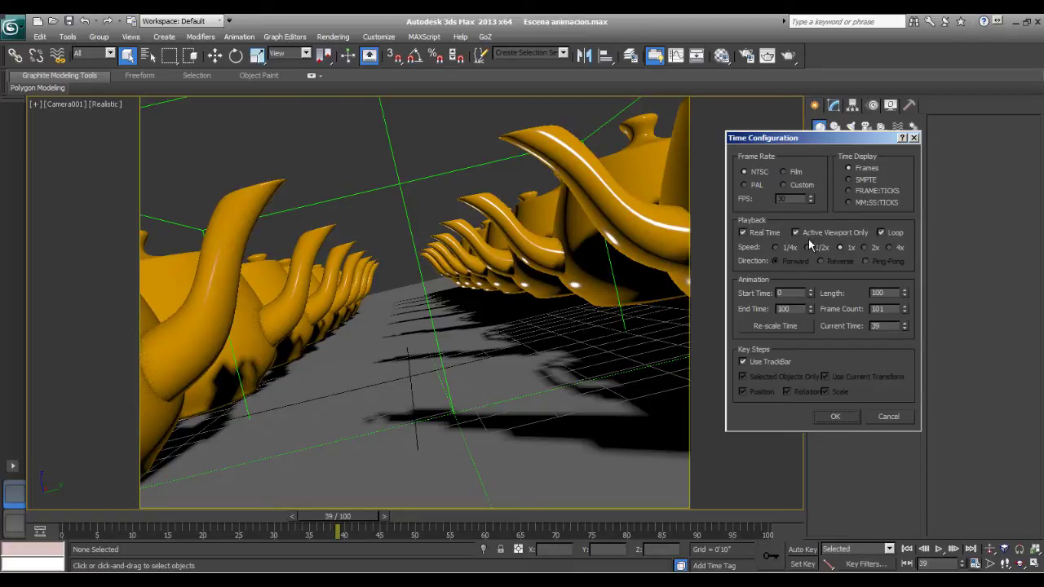
{"action": "left_click", "coordinate": [851, 420]}
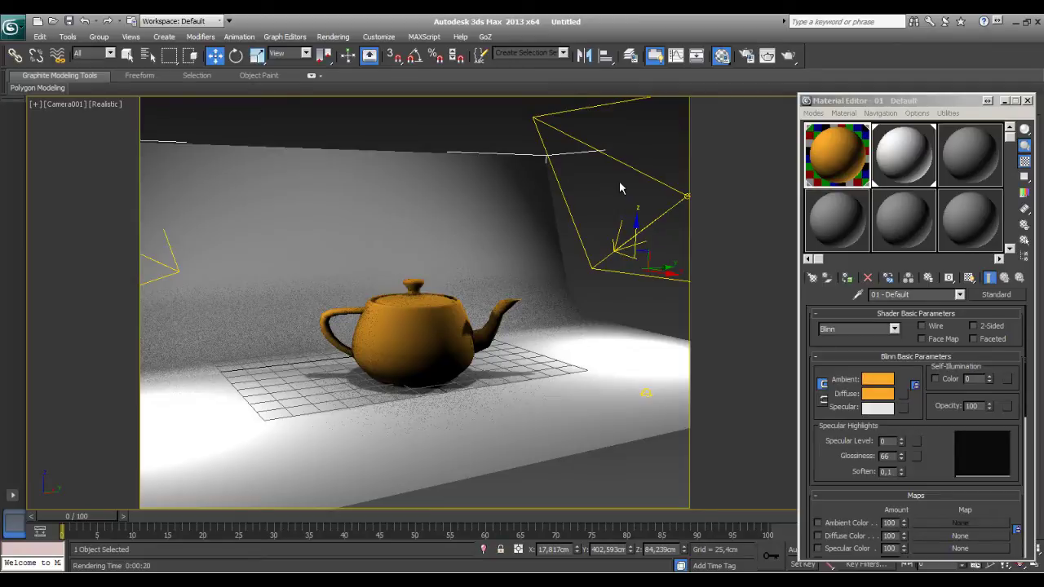
Start a V-Ray production render of the Camera001 view showing the orange teapot.
{"action": "left_click", "coordinate": [789, 57]}
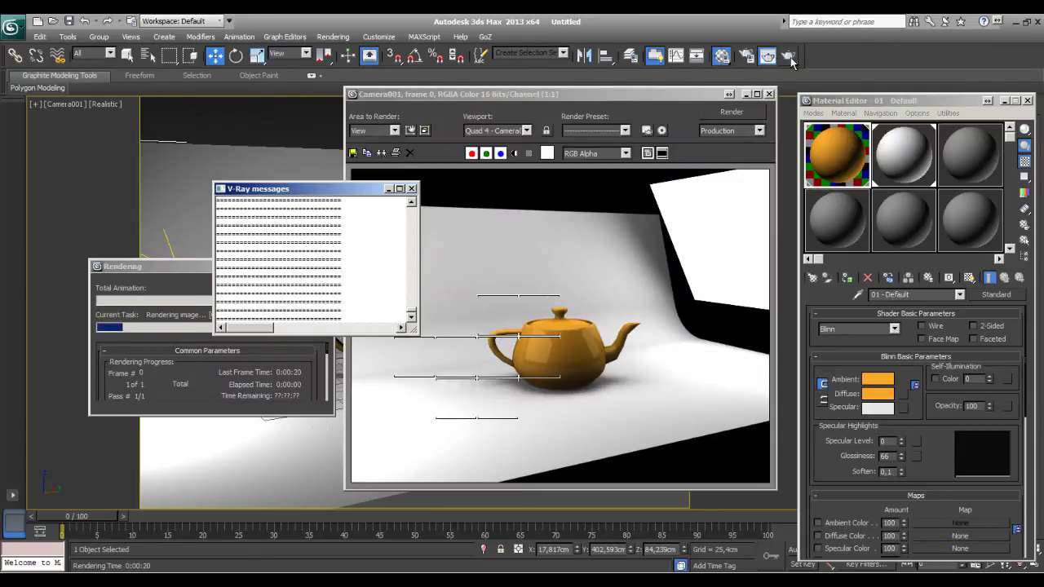
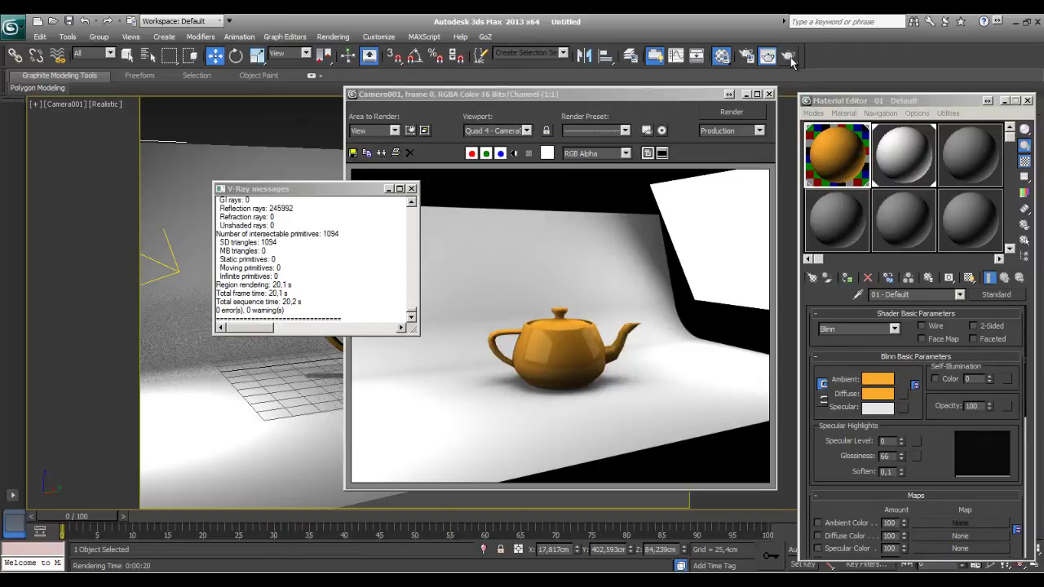
Turn off the VRay log Show window option in Render Setup's V-Ray System settings.
{"action": "left_click_drag", "start_coordinate": [347, 190], "coordinate": [408, 171]}
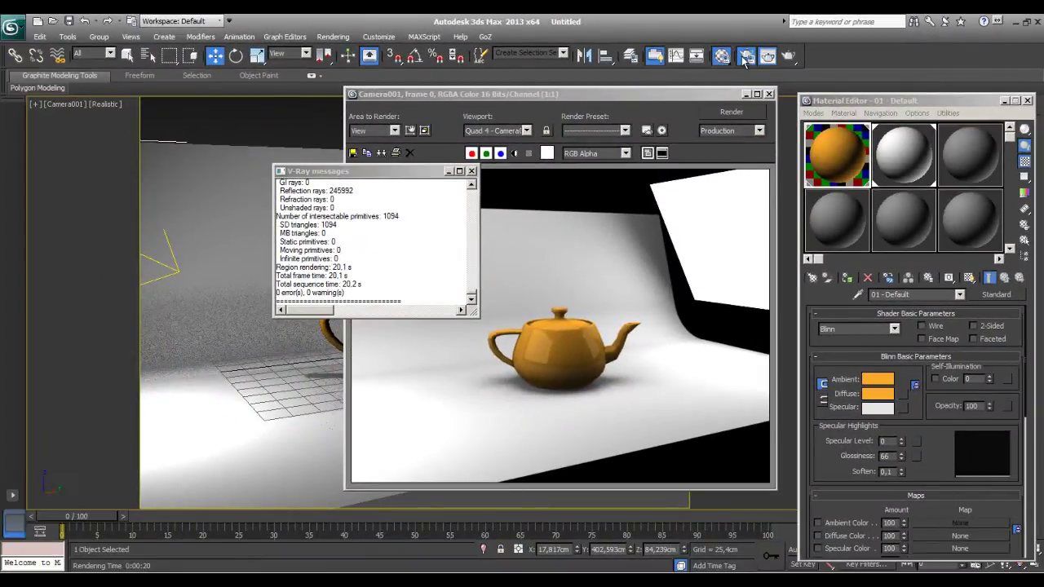
{"action": "left_click", "coordinate": [746, 59]}
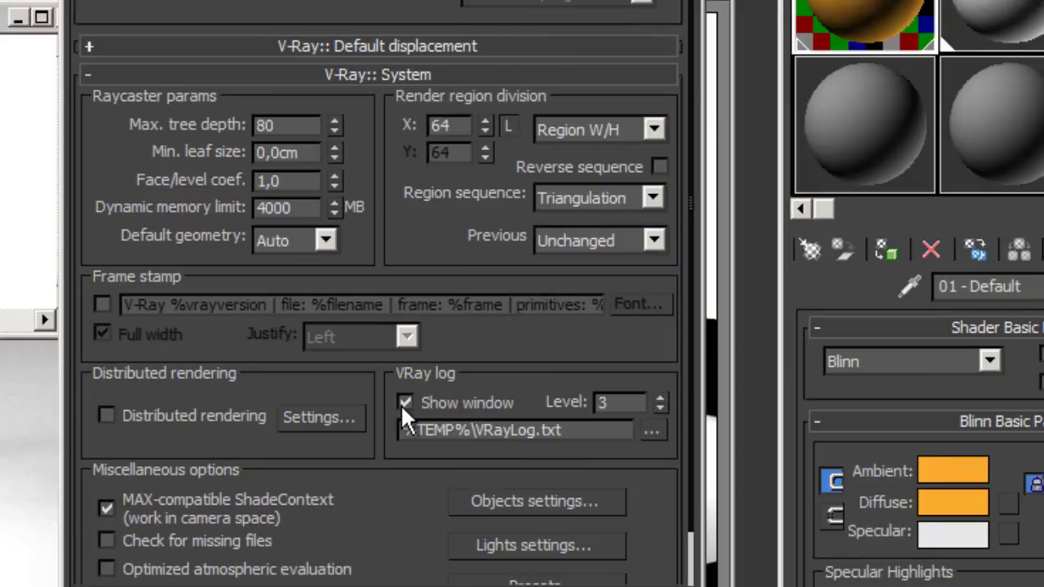
{"action": "left_click", "coordinate": [405, 403]}
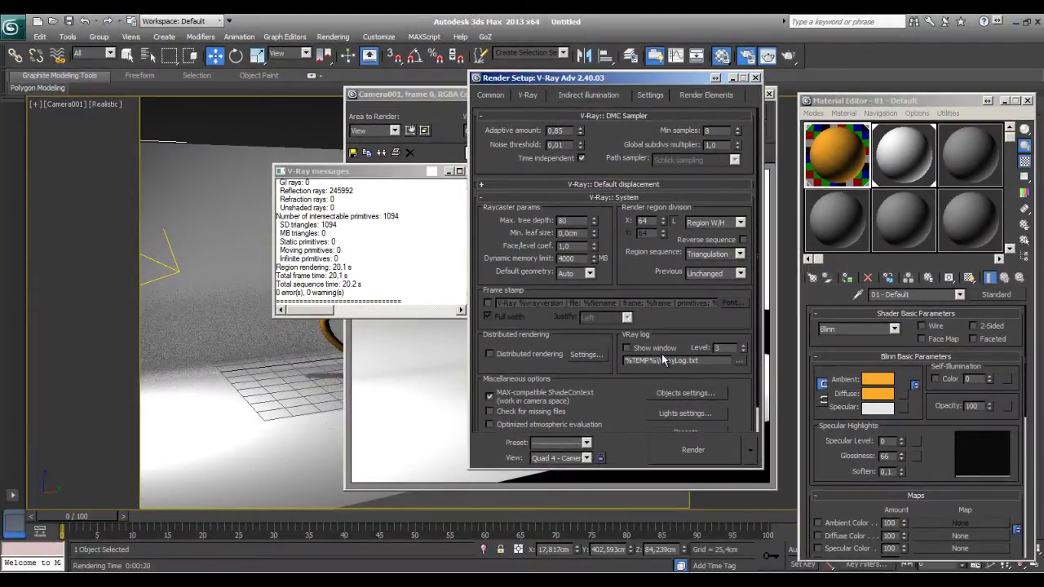
{"action": "left_click", "coordinate": [757, 78]}
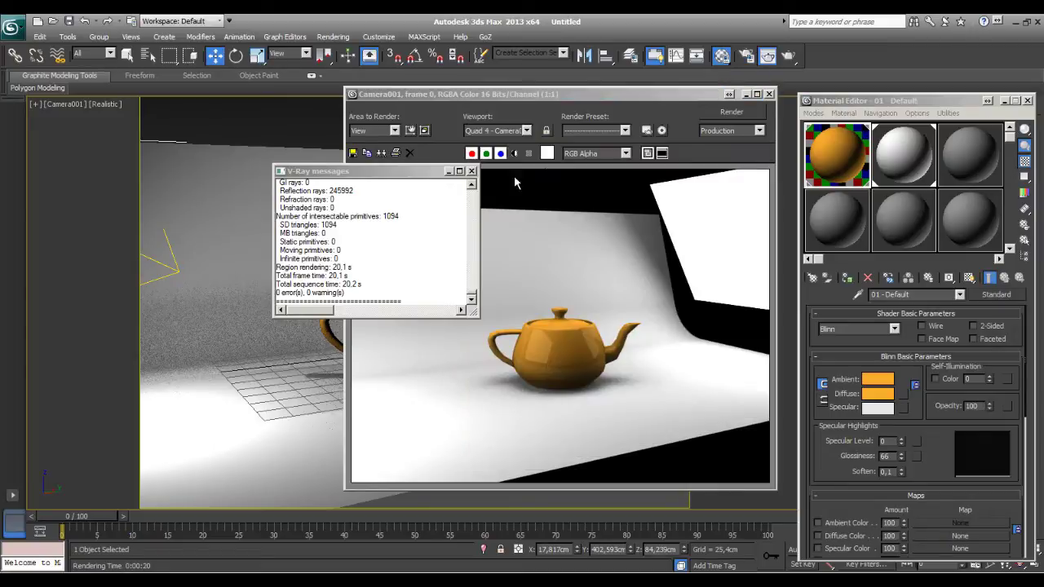
{"action": "left_click", "coordinate": [472, 172]}
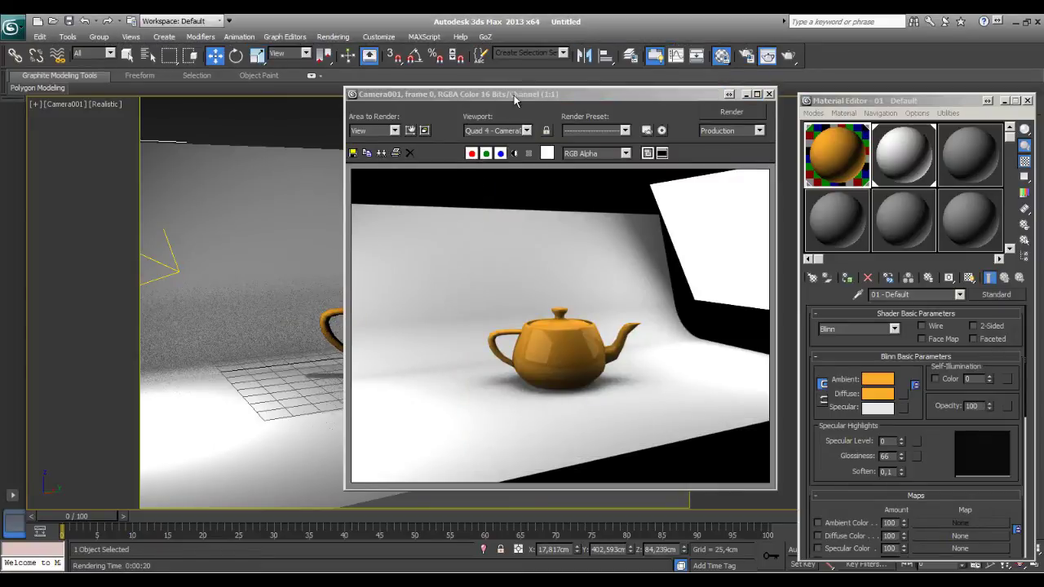
Confirm the teapot material's Diffuse colour and re-render the camera view.
{"action": "left_click", "coordinate": [884, 399]}
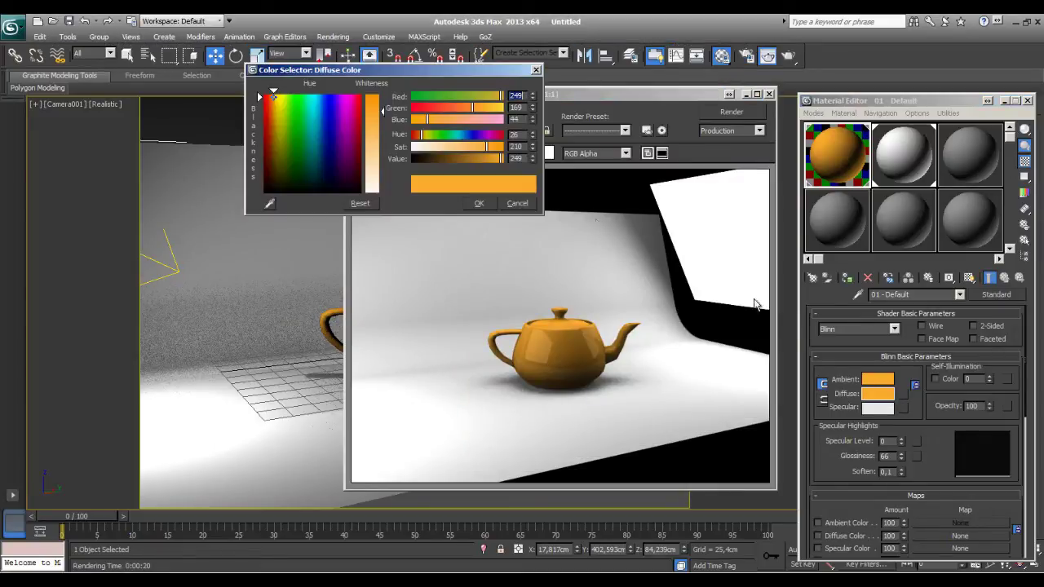
{"action": "left_click", "coordinate": [479, 203]}
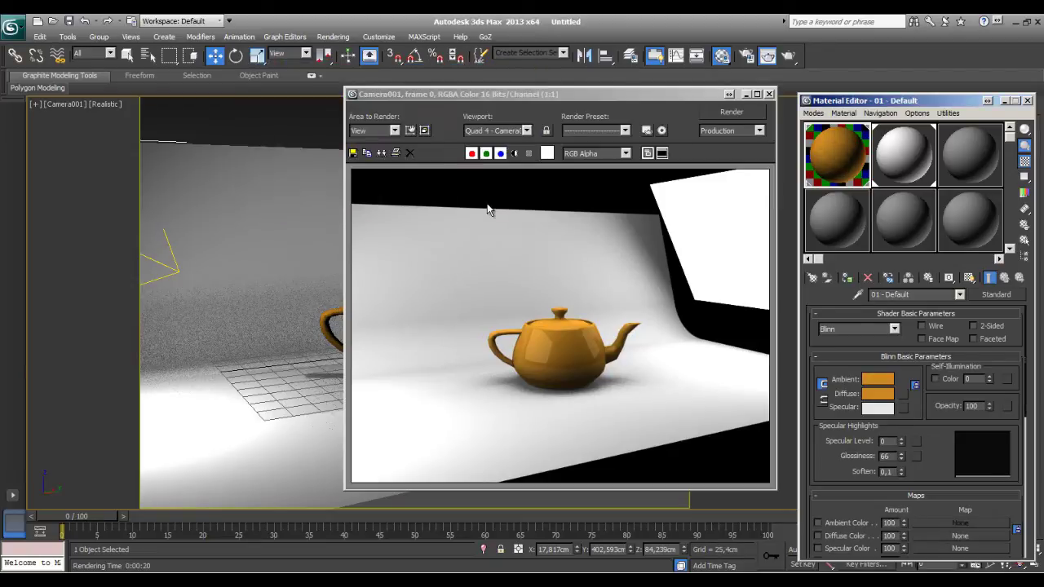
{"action": "left_click", "coordinate": [737, 119]}
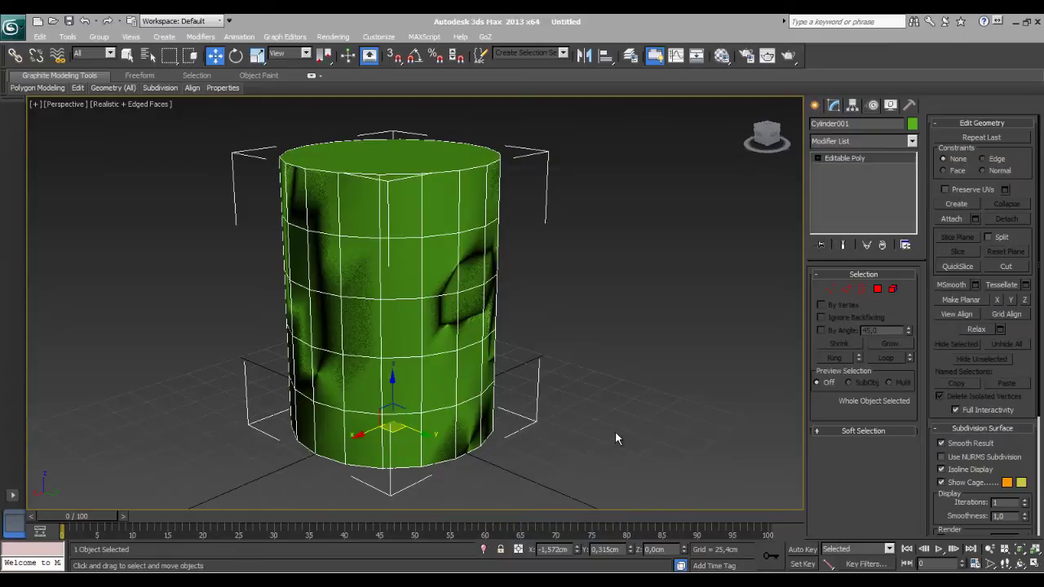
Orbit around Cylinder001 to inspect the dark patches on its green sides.
{"action": "mouse_move", "coordinate": [615, 433]}
{"action": "middle_mouse_down", "text": "alt"}
{"action": "mouse_move", "coordinate": [501, 406]}
{"action": "mouse_move", "coordinate": [594, 373]}
{"action": "mouse_move", "coordinate": [581, 365]}
{"action": "mouse_move", "coordinate": [573, 329]}
{"action": "mouse_move", "coordinate": [452, 292]}
{"action": "mouse_move", "coordinate": [454, 373]}
{"action": "mouse_move", "coordinate": [431, 367]}
{"action": "mouse_move", "coordinate": [531, 319]}
{"action": "mouse_move", "coordinate": [461, 394]}
{"action": "mouse_move", "coordinate": [462, 423]}
{"action": "mouse_move", "coordinate": [397, 361]}
{"action": "mouse_move", "coordinate": [408, 359]}
{"action": "mouse_move", "coordinate": [382, 350]}
{"action": "mouse_move", "coordinate": [387, 365]}
{"action": "middle_mouse_up", "text": "alt"}
{"action": "scroll", "coordinate": [452, 292], "scroll_direction": "up", "scroll_amount": 5}
{"action": "scroll", "coordinate": [400, 367], "scroll_direction": "down", "scroll_amount": 2}
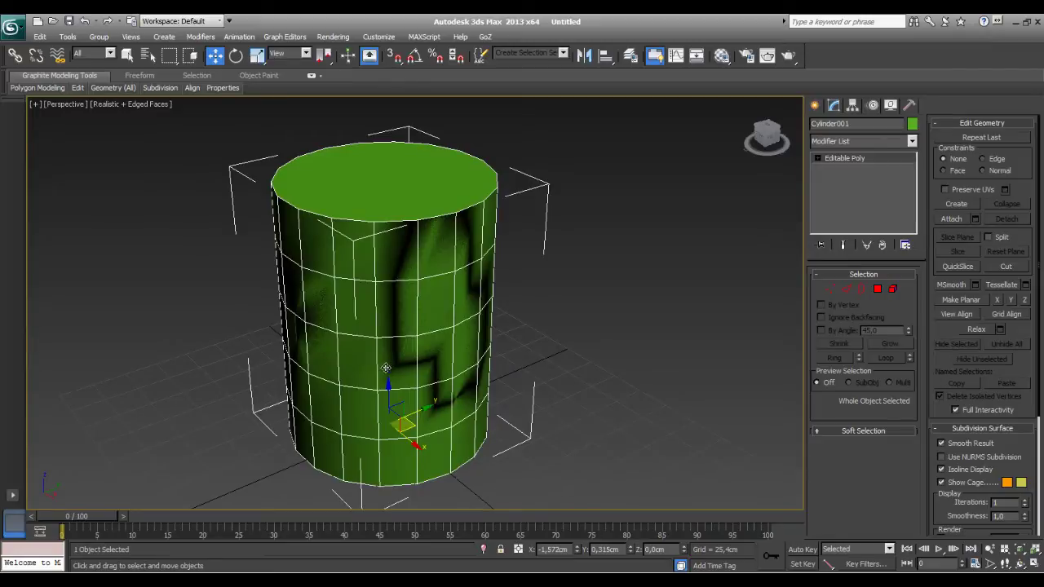
{"action": "middle_click_drag", "start_coordinate": [429, 409], "coordinate": [454, 356], "text": "alt"}
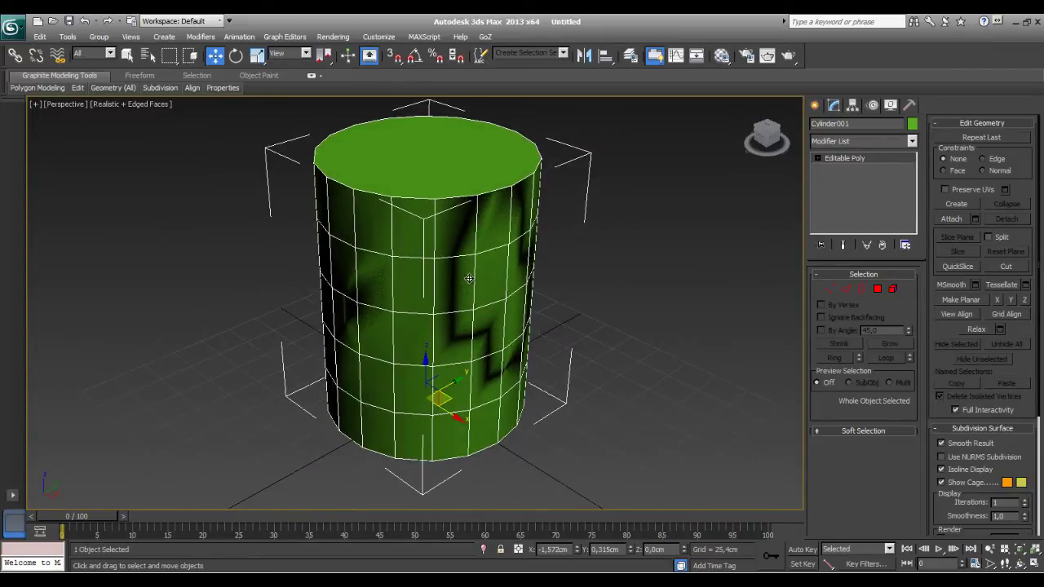
{"action": "mouse_move", "coordinate": [474, 393]}
{"action": "middle_mouse_down", "text": "alt"}
{"action": "mouse_move", "coordinate": [474, 379]}
{"action": "mouse_move", "coordinate": [462, 391]}
{"action": "middle_mouse_up", "text": "alt"}
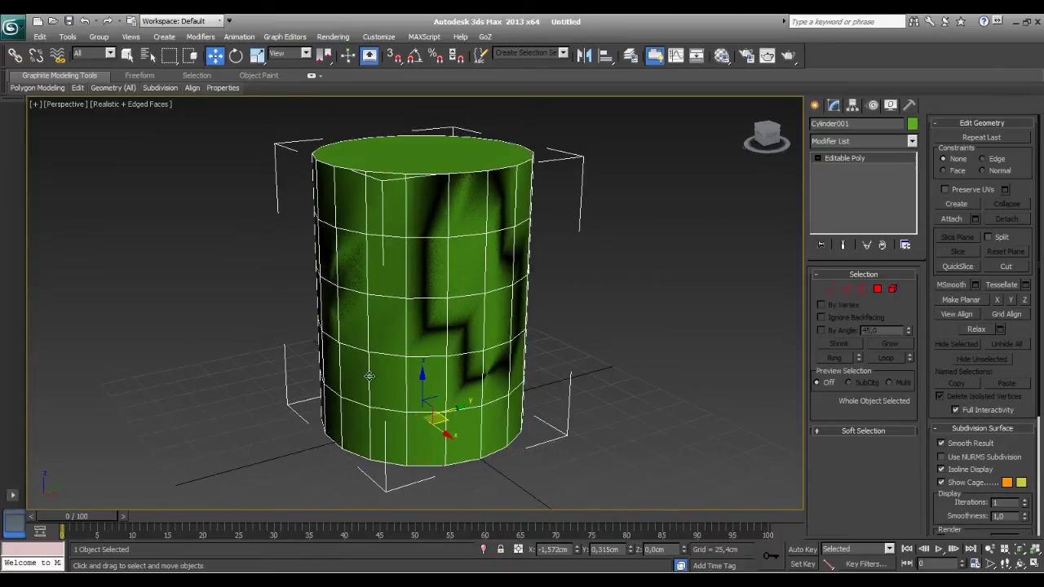
{"action": "mouse_move", "coordinate": [379, 384]}
{"action": "middle_mouse_down", "text": "alt"}
{"action": "mouse_move", "coordinate": [409, 421]}
{"action": "mouse_move", "coordinate": [447, 394]}
{"action": "middle_mouse_up", "text": "alt"}
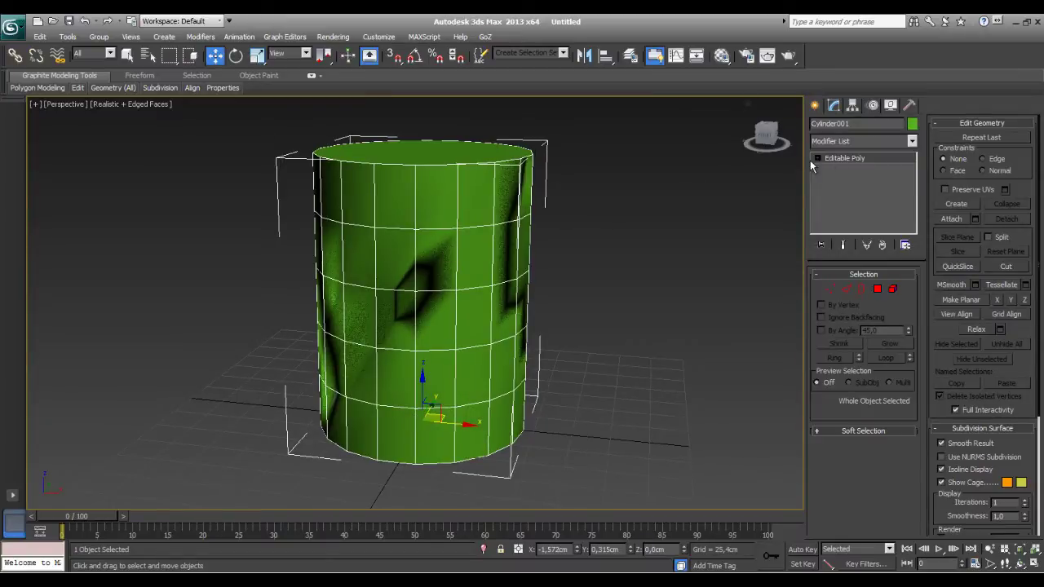
{"action": "middle_click_drag", "start_coordinate": [452, 268], "coordinate": [433, 234], "text": "alt"}
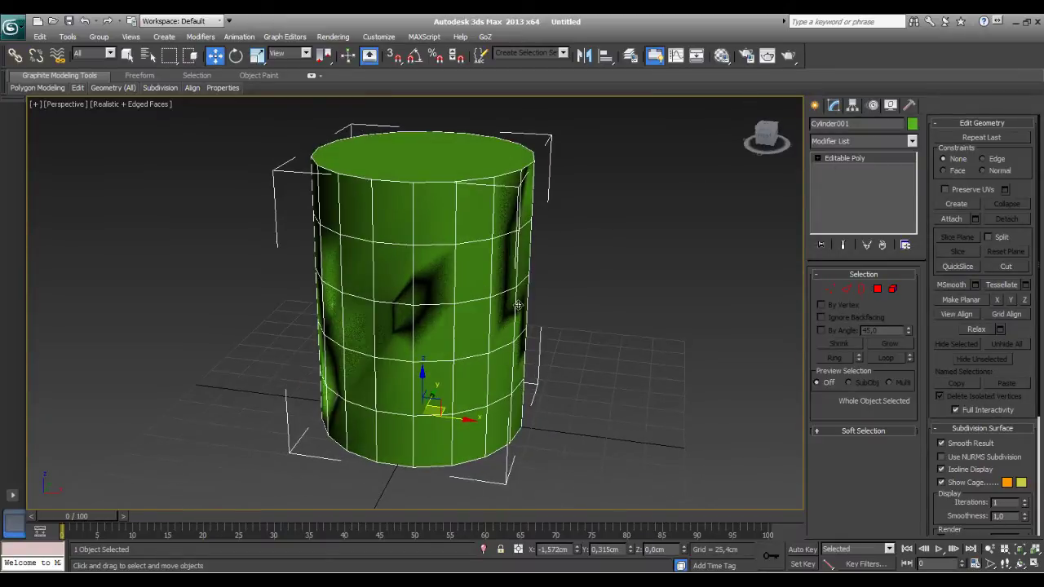
In Element mode, select the cylinder's element, getting 73 polygons shown red.
{"action": "left_click", "coordinate": [892, 291]}
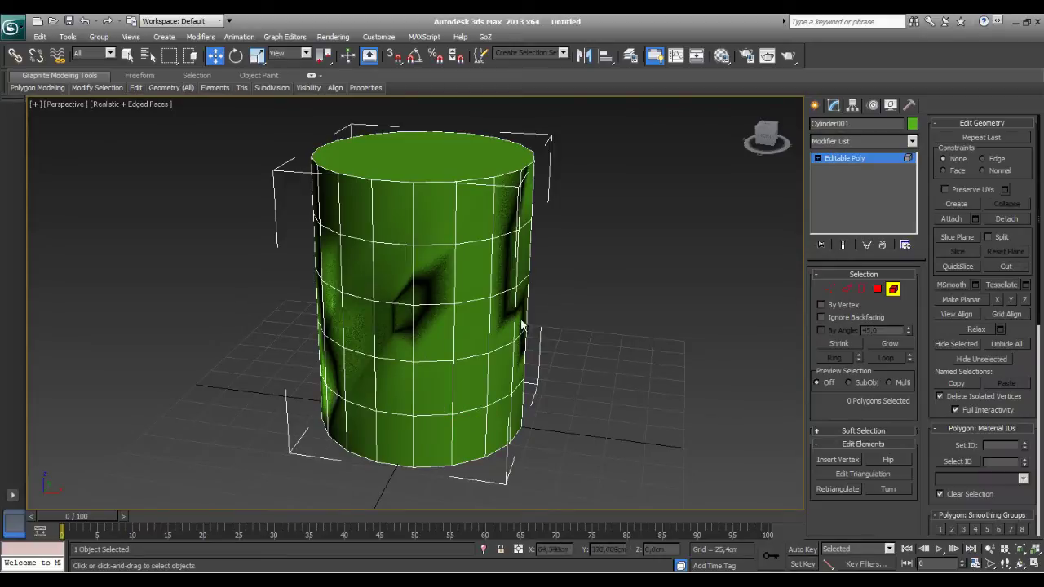
{"action": "left_click", "coordinate": [429, 223]}
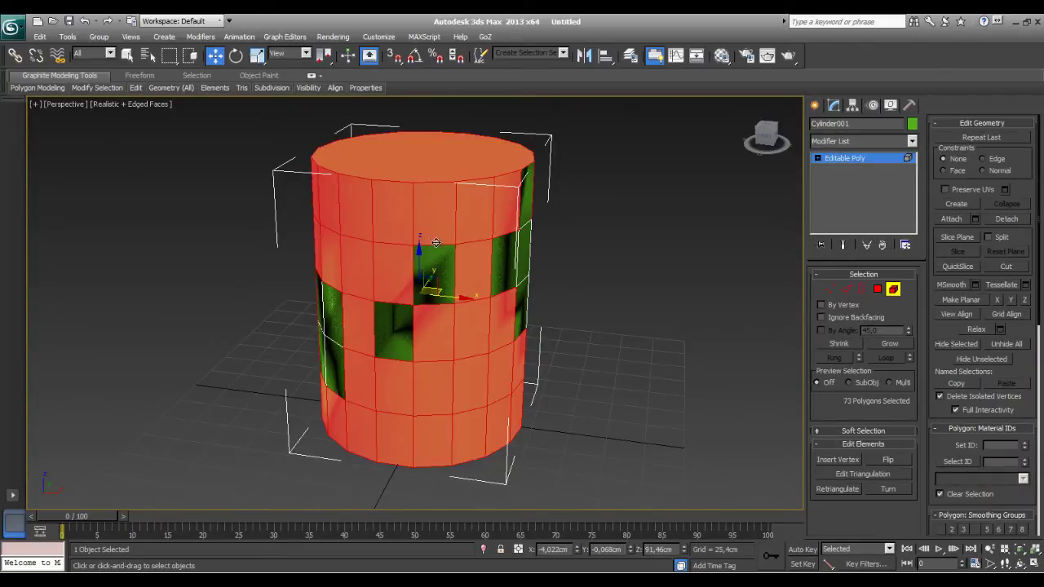
{"action": "mouse_move", "coordinate": [436, 243]}
{"action": "middle_mouse_down", "text": "alt"}
{"action": "mouse_move", "coordinate": [541, 385]}
{"action": "mouse_move", "coordinate": [422, 366]}
{"action": "mouse_move", "coordinate": [501, 373]}
{"action": "middle_mouse_up", "text": "alt"}
{"action": "scroll", "coordinate": [445, 367], "scroll_direction": "up", "scroll_amount": 3}
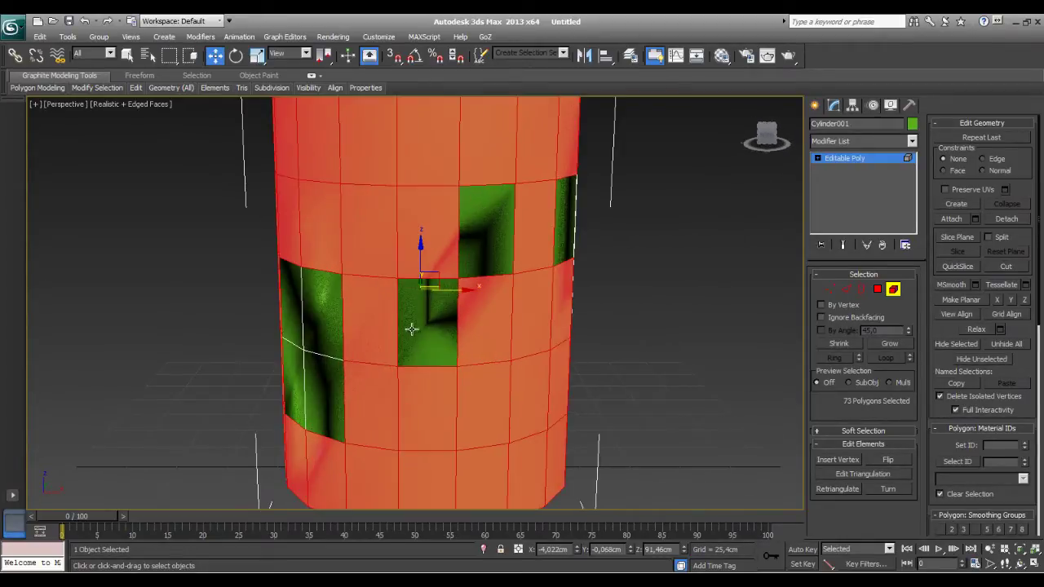
{"action": "middle_click_drag", "start_coordinate": [393, 377], "coordinate": [413, 307], "text": "alt"}
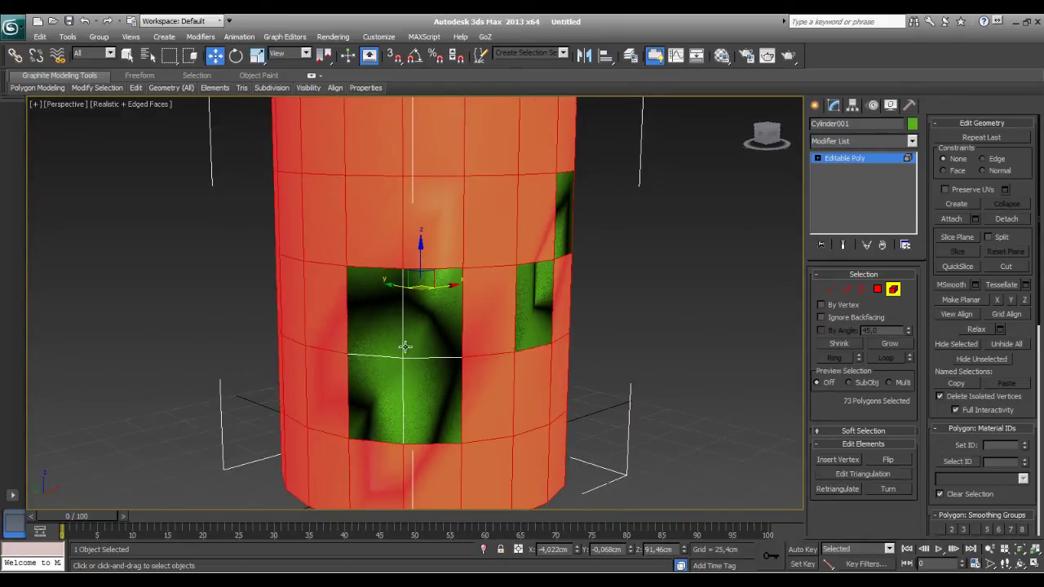
{"action": "mouse_move", "coordinate": [452, 340]}
{"action": "middle_mouse_down", "text": "alt"}
{"action": "mouse_move", "coordinate": [473, 312]}
{"action": "mouse_move", "coordinate": [438, 277]}
{"action": "middle_mouse_up", "text": "alt"}
{"action": "mouse_move", "coordinate": [501, 412]}
{"action": "middle_mouse_down", "text": "alt"}
{"action": "mouse_move", "coordinate": [368, 401]}
{"action": "mouse_move", "coordinate": [392, 386]}
{"action": "middle_mouse_up", "text": "alt"}
{"action": "mouse_move", "coordinate": [370, 288]}
{"action": "middle_mouse_down", "text": "alt"}
{"action": "mouse_move", "coordinate": [354, 367]}
{"action": "mouse_move", "coordinate": [361, 398]}
{"action": "mouse_move", "coordinate": [291, 311]}
{"action": "mouse_move", "coordinate": [302, 359]}
{"action": "mouse_move", "coordinate": [329, 320]}
{"action": "mouse_move", "coordinate": [365, 325]}
{"action": "mouse_move", "coordinate": [345, 361]}
{"action": "mouse_move", "coordinate": [350, 408]}
{"action": "mouse_move", "coordinate": [345, 380]}
{"action": "mouse_move", "coordinate": [436, 377]}
{"action": "mouse_move", "coordinate": [474, 402]}
{"action": "mouse_move", "coordinate": [478, 390]}
{"action": "mouse_move", "coordinate": [462, 389]}
{"action": "middle_mouse_up", "text": "alt"}
Orbit around the cylinder to review the unselected green faces, keeping the 73-polygon selection.
{"action": "scroll", "coordinate": [345, 362], "scroll_direction": "down", "scroll_amount": 3}
{"action": "scroll", "coordinate": [426, 394], "scroll_direction": "up", "scroll_amount": 3}
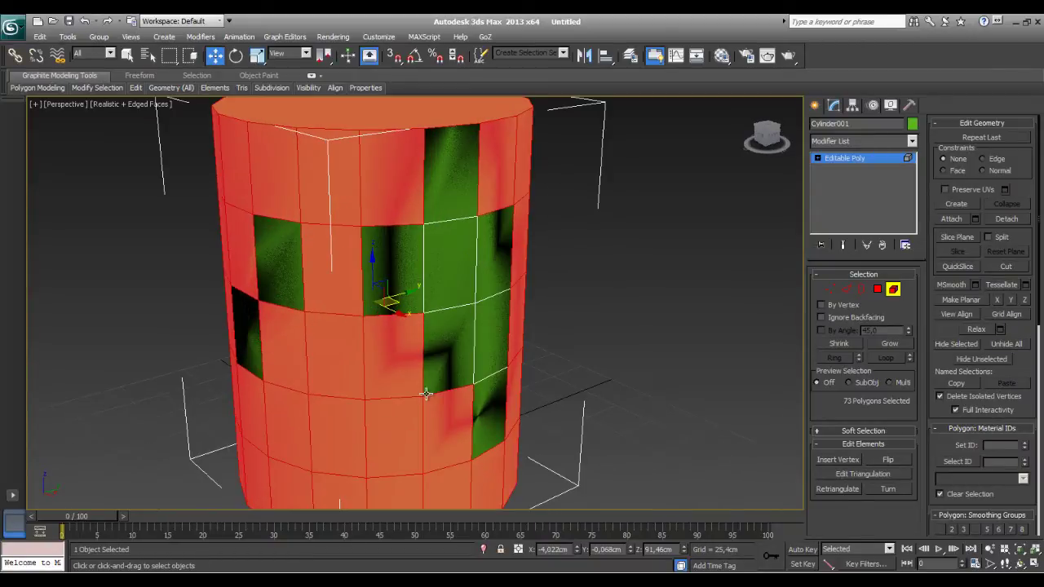
{"action": "scroll", "coordinate": [426, 394], "scroll_direction": "down", "scroll_amount": 3}
{"action": "middle_click_drag", "start_coordinate": [325, 396], "coordinate": [343, 393], "text": "alt"}
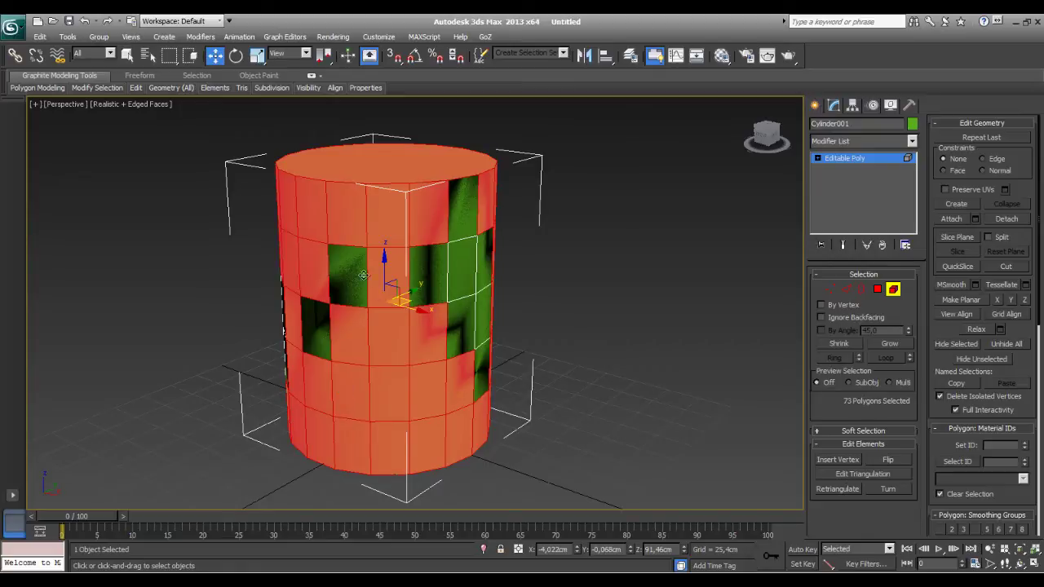
{"action": "mouse_move", "coordinate": [483, 345]}
{"action": "middle_mouse_down", "text": "alt"}
{"action": "mouse_move", "coordinate": [435, 331]}
{"action": "mouse_move", "coordinate": [394, 369]}
{"action": "mouse_move", "coordinate": [336, 364]}
{"action": "mouse_move", "coordinate": [441, 372]}
{"action": "middle_mouse_up", "text": "alt"}
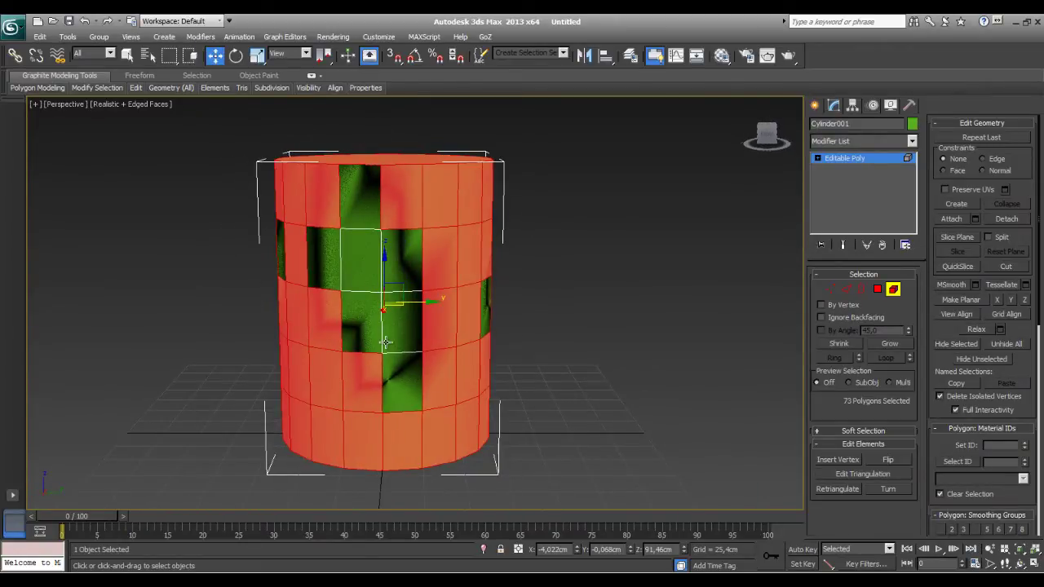
{"action": "mouse_move", "coordinate": [403, 348]}
{"action": "middle_mouse_down", "text": "alt"}
{"action": "mouse_move", "coordinate": [414, 359]}
{"action": "mouse_move", "coordinate": [413, 334]}
{"action": "mouse_move", "coordinate": [407, 368]}
{"action": "middle_mouse_up", "text": "alt"}
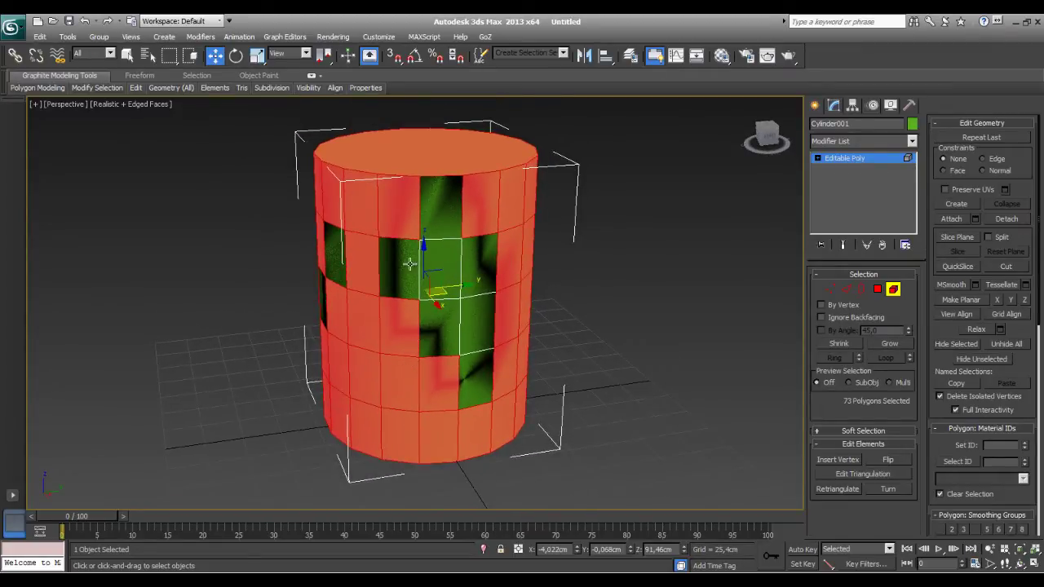
{"action": "mouse_move", "coordinate": [366, 347]}
{"action": "middle_mouse_down", "text": "alt"}
{"action": "mouse_move", "coordinate": [405, 347]}
{"action": "mouse_move", "coordinate": [429, 221]}
{"action": "middle_mouse_up", "text": "alt"}
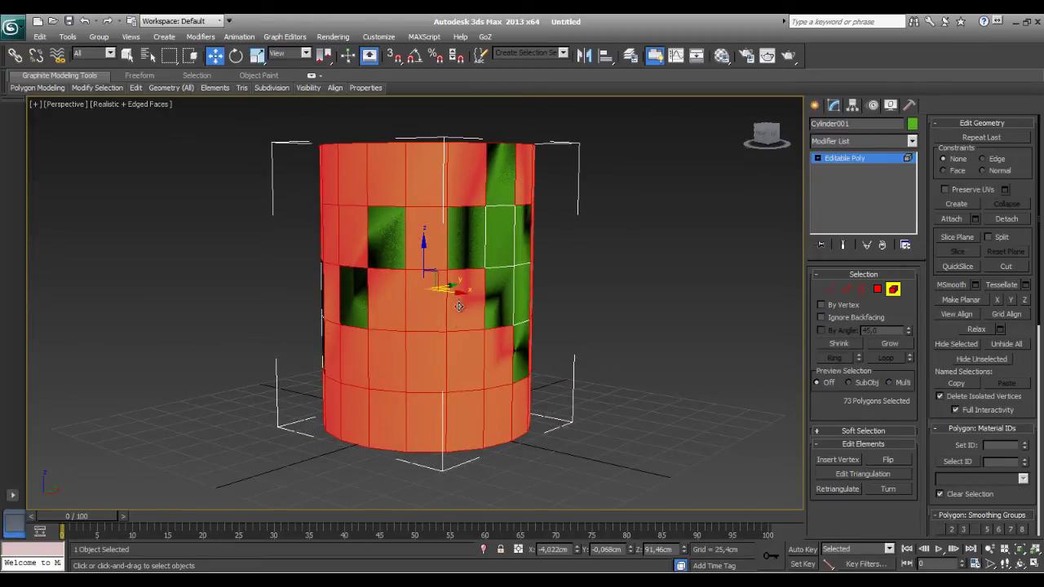
{"action": "mouse_move", "coordinate": [451, 306]}
{"action": "middle_mouse_down", "text": "alt"}
{"action": "mouse_move", "coordinate": [427, 366]}
{"action": "mouse_move", "coordinate": [361, 337]}
{"action": "mouse_move", "coordinate": [352, 366]}
{"action": "mouse_move", "coordinate": [461, 321]}
{"action": "middle_mouse_up", "text": "alt"}
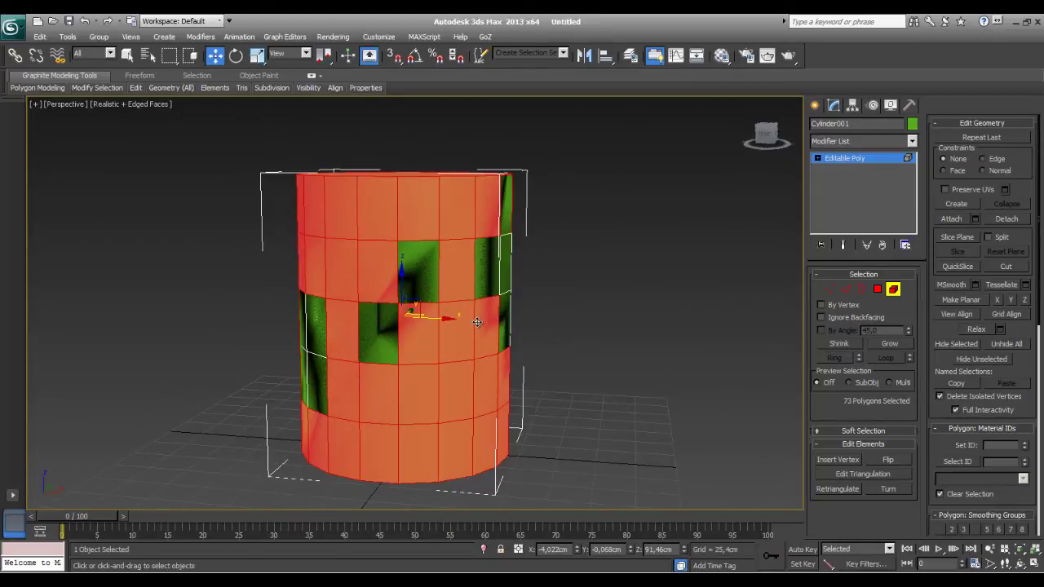
{"action": "mouse_move", "coordinate": [487, 338]}
{"action": "middle_mouse_down", "text": "alt"}
{"action": "mouse_move", "coordinate": [421, 364]}
{"action": "mouse_move", "coordinate": [392, 340]}
{"action": "middle_mouse_up", "text": "alt"}
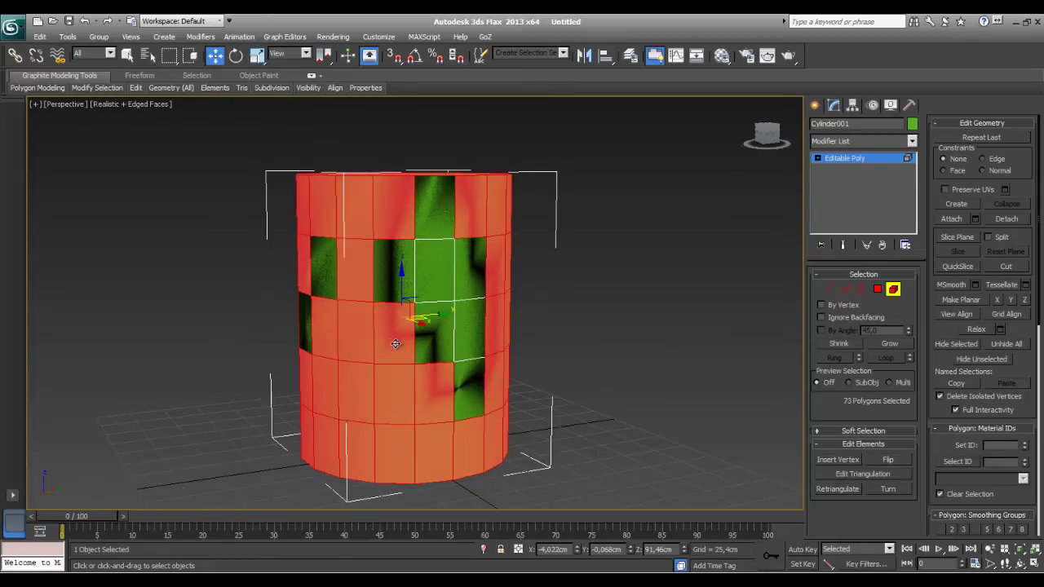
{"action": "middle_click_drag", "start_coordinate": [401, 348], "coordinate": [417, 347], "text": "alt"}
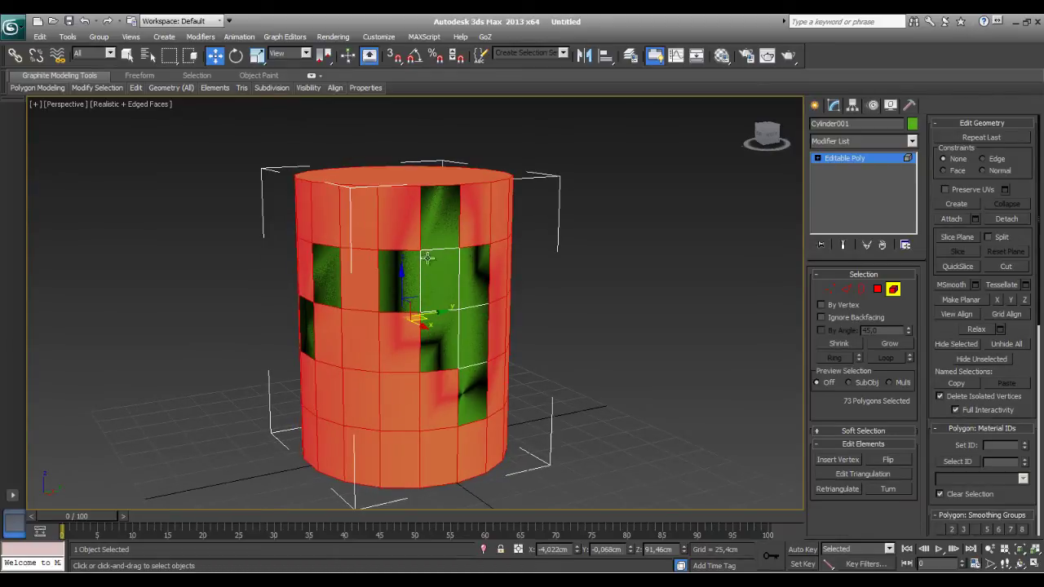
{"action": "key", "text": "shift+z"}
{"action": "key", "text": "shift+z"}
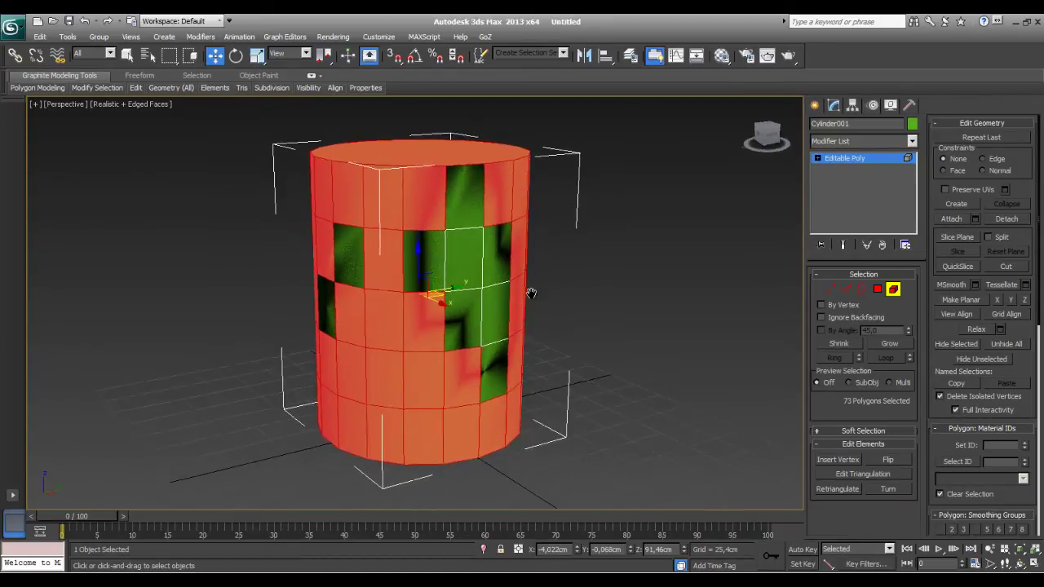
{"action": "left_click", "coordinate": [661, 311]}
{"action": "key", "text": "ctrl+z"}
{"action": "middle_click_drag", "start_coordinate": [439, 257], "coordinate": [400, 210], "text": "alt"}
{"action": "mouse_move", "coordinate": [461, 256]}
{"action": "middle_mouse_down", "text": "alt"}
{"action": "mouse_move", "coordinate": [436, 268]}
{"action": "mouse_move", "coordinate": [489, 244]}
{"action": "mouse_move", "coordinate": [462, 299]}
{"action": "middle_mouse_up", "text": "alt"}
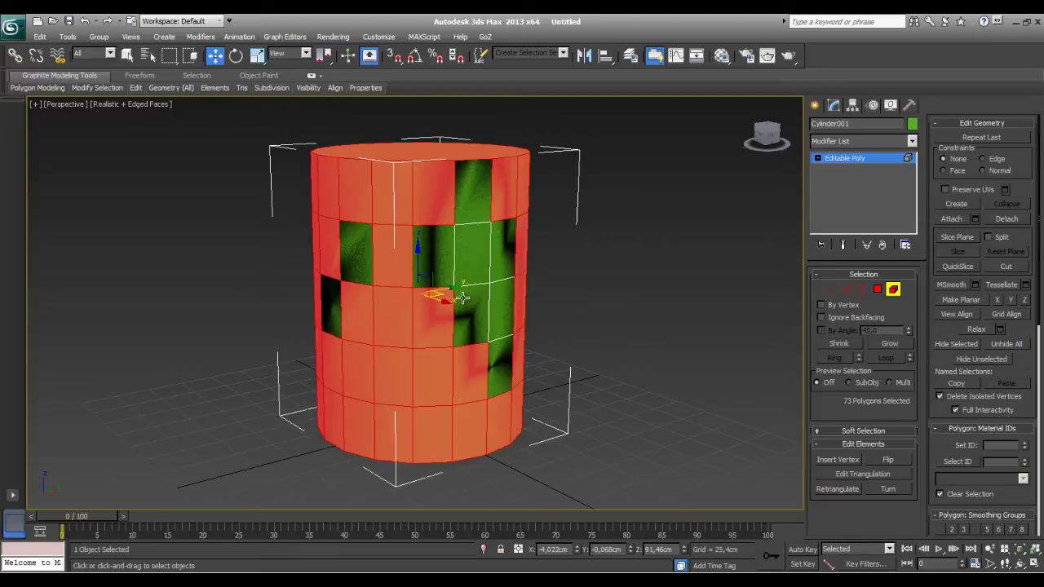
Invert the selection with Ctrl+I to the 19 scattered faces, review them, then deselect all.
{"action": "key", "text": "ctrl+i"}
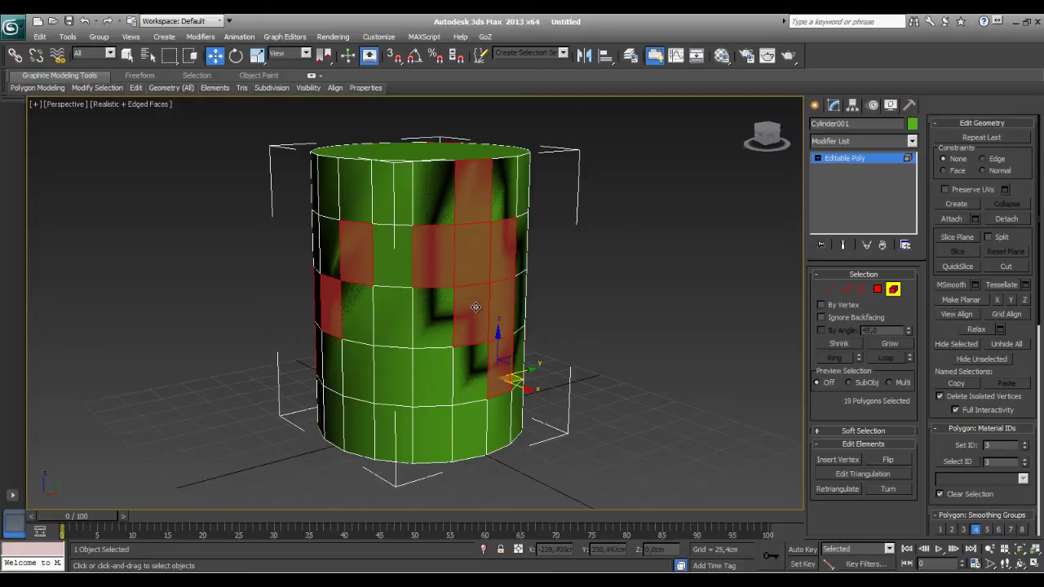
{"action": "mouse_move", "coordinate": [472, 309]}
{"action": "middle_mouse_down", "text": "alt"}
{"action": "mouse_move", "coordinate": [457, 334]}
{"action": "mouse_move", "coordinate": [474, 318]}
{"action": "mouse_move", "coordinate": [631, 296]}
{"action": "mouse_move", "coordinate": [571, 326]}
{"action": "mouse_move", "coordinate": [581, 313]}
{"action": "mouse_move", "coordinate": [554, 369]}
{"action": "mouse_move", "coordinate": [563, 417]}
{"action": "mouse_move", "coordinate": [509, 368]}
{"action": "mouse_move", "coordinate": [497, 410]}
{"action": "mouse_move", "coordinate": [485, 361]}
{"action": "mouse_move", "coordinate": [477, 400]}
{"action": "mouse_move", "coordinate": [464, 359]}
{"action": "mouse_move", "coordinate": [504, 335]}
{"action": "middle_mouse_up", "text": "alt"}
{"action": "scroll", "coordinate": [498, 391], "scroll_direction": "up", "scroll_amount": 3}
{"action": "scroll", "coordinate": [492, 367], "scroll_direction": "down", "scroll_amount": 3}
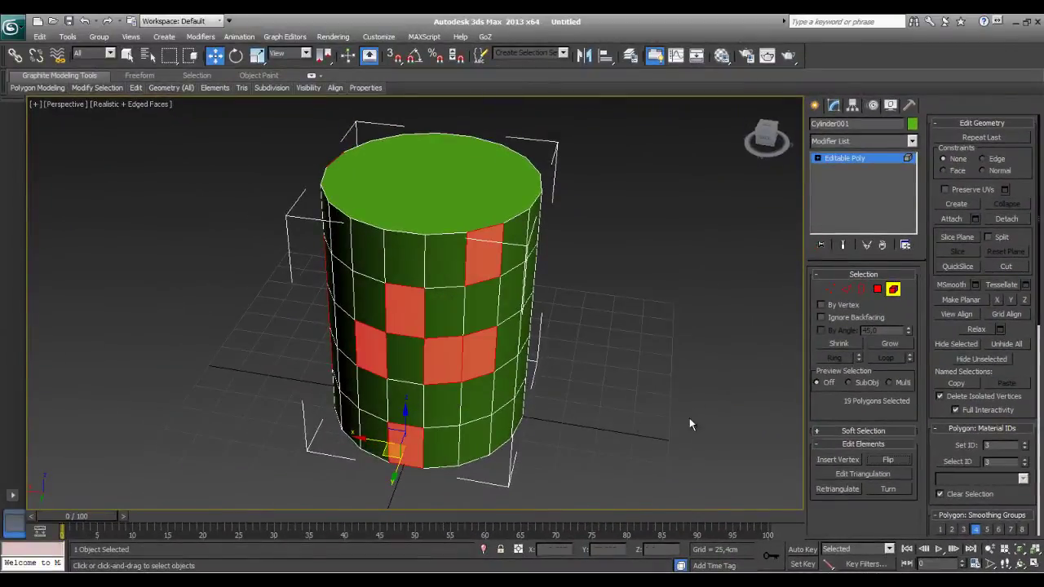
{"action": "middle_click_drag", "start_coordinate": [689, 424], "coordinate": [544, 392], "text": "alt"}
{"action": "left_click", "coordinate": [647, 461]}
{"action": "mouse_move", "coordinate": [647, 462]}
{"action": "middle_mouse_down", "text": "alt"}
{"action": "mouse_move", "coordinate": [478, 455]}
{"action": "mouse_move", "coordinate": [465, 437]}
{"action": "mouse_move", "coordinate": [495, 348]}
{"action": "mouse_move", "coordinate": [483, 432]}
{"action": "mouse_move", "coordinate": [361, 446]}
{"action": "mouse_move", "coordinate": [447, 486]}
{"action": "mouse_move", "coordinate": [488, 458]}
{"action": "mouse_move", "coordinate": [459, 444]}
{"action": "middle_mouse_up", "text": "alt"}
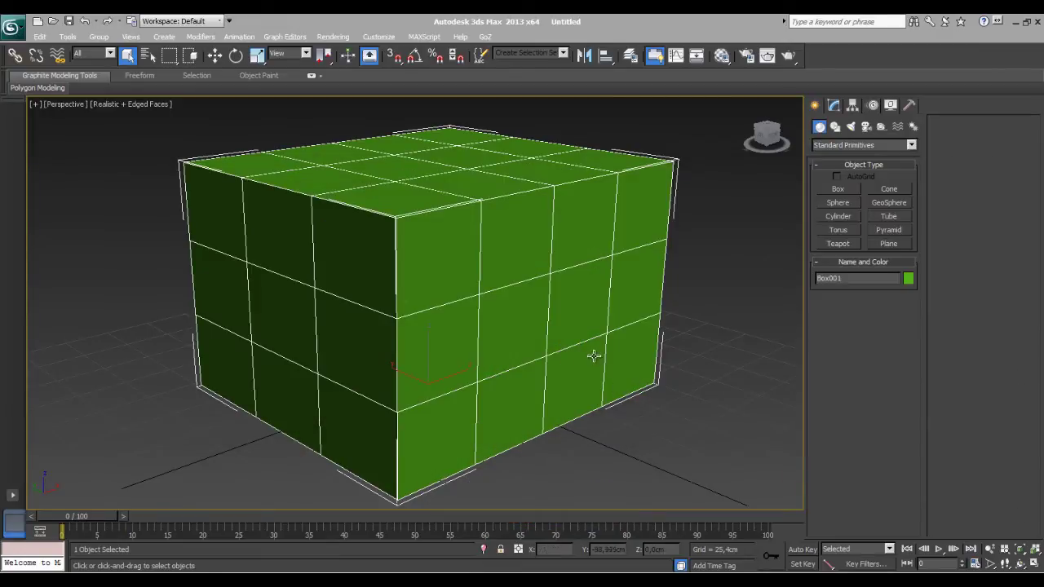
Create a small teapot, Teapot001, on the ground beside Box001.
{"action": "middle_click_drag", "start_coordinate": [592, 356], "coordinate": [597, 357], "text": "alt"}
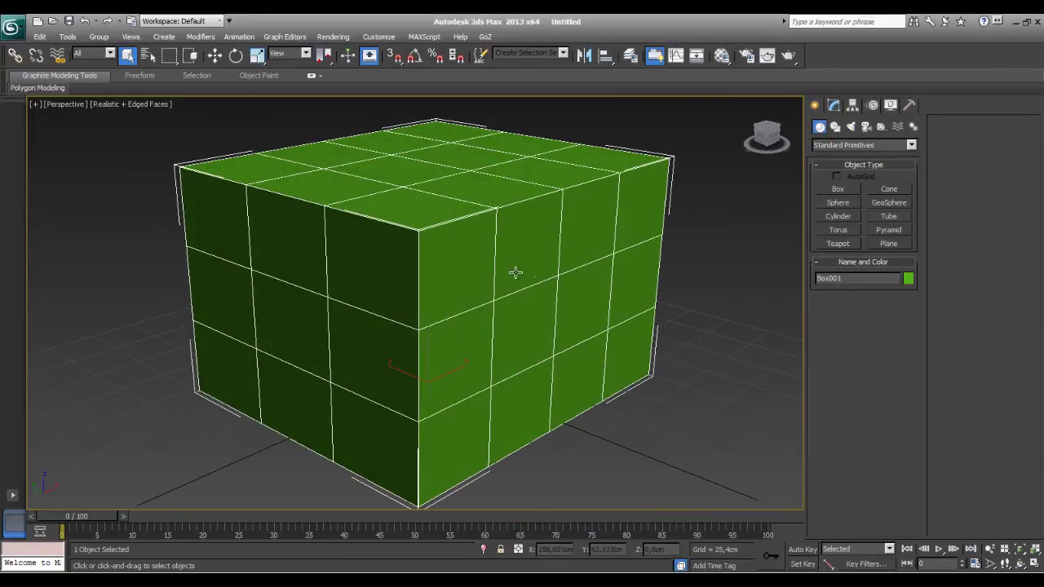
{"action": "mouse_move", "coordinate": [416, 186]}
{"action": "middle_mouse_down", "text": "alt"}
{"action": "mouse_move", "coordinate": [415, 166]}
{"action": "mouse_move", "coordinate": [420, 195]}
{"action": "middle_mouse_up", "text": "alt"}
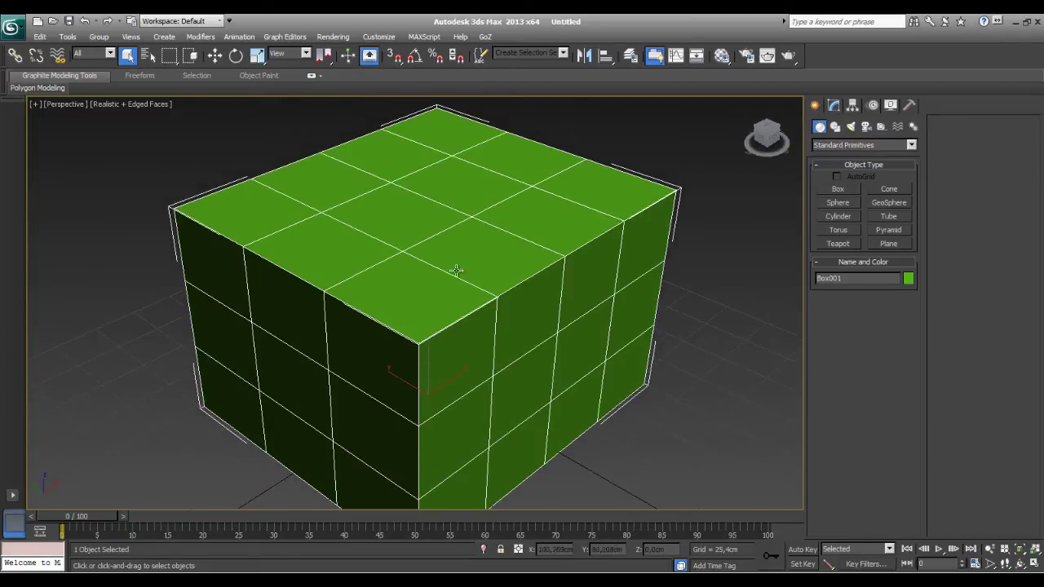
{"action": "mouse_move", "coordinate": [492, 292]}
{"action": "middle_mouse_down", "text": "alt"}
{"action": "mouse_move", "coordinate": [655, 228]}
{"action": "mouse_move", "coordinate": [569, 277]}
{"action": "mouse_move", "coordinate": [462, 303]}
{"action": "mouse_move", "coordinate": [830, 248]}
{"action": "mouse_move", "coordinate": [907, 255]}
{"action": "middle_mouse_up", "text": "alt"}
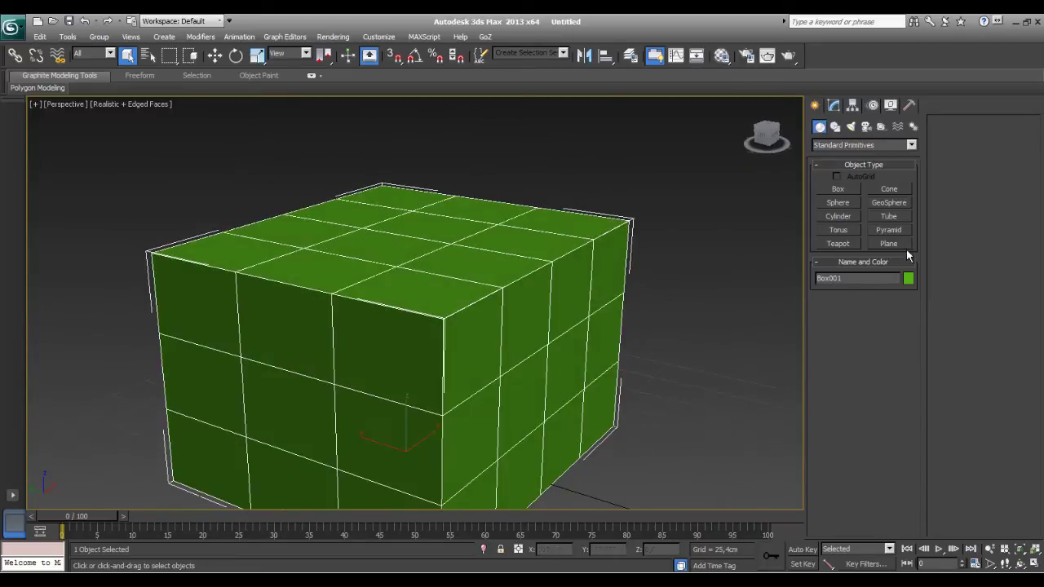
{"action": "left_click", "coordinate": [837, 243]}
{"action": "mouse_move", "coordinate": [854, 297]}
{"action": "middle_mouse_down", "text": "alt"}
{"action": "mouse_move", "coordinate": [711, 380]}
{"action": "mouse_move", "coordinate": [713, 358]}
{"action": "middle_mouse_up", "text": "alt"}
{"action": "left_click_drag", "start_coordinate": [655, 439], "coordinate": [652, 449]}
Move the teapot onto the top of the green box.
{"action": "middle_click_drag", "start_coordinate": [649, 449], "coordinate": [296, 131], "text": "alt"}
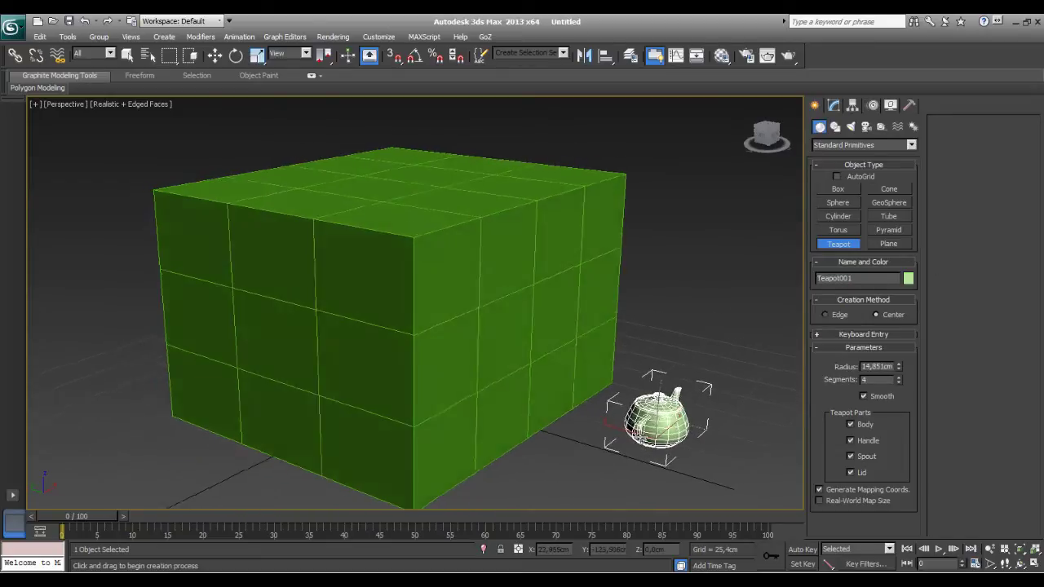
{"action": "key", "text": "w"}
{"action": "middle_click_drag", "start_coordinate": [334, 198], "coordinate": [604, 403], "text": "alt"}
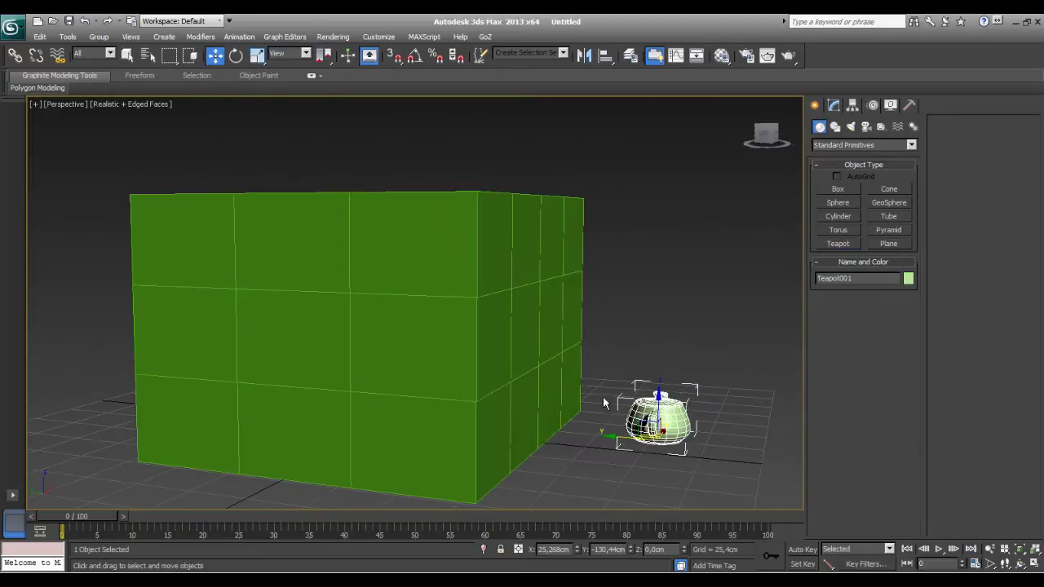
{"action": "left_click_drag", "start_coordinate": [644, 421], "coordinate": [459, 175]}
{"action": "mouse_move", "coordinate": [501, 302]}
{"action": "middle_mouse_down", "text": "alt"}
{"action": "mouse_move", "coordinate": [405, 302]}
{"action": "mouse_move", "coordinate": [452, 252]}
{"action": "mouse_move", "coordinate": [461, 292]}
{"action": "middle_mouse_up", "text": "alt"}
{"action": "scroll", "coordinate": [490, 274], "scroll_direction": "up", "scroll_amount": 3}
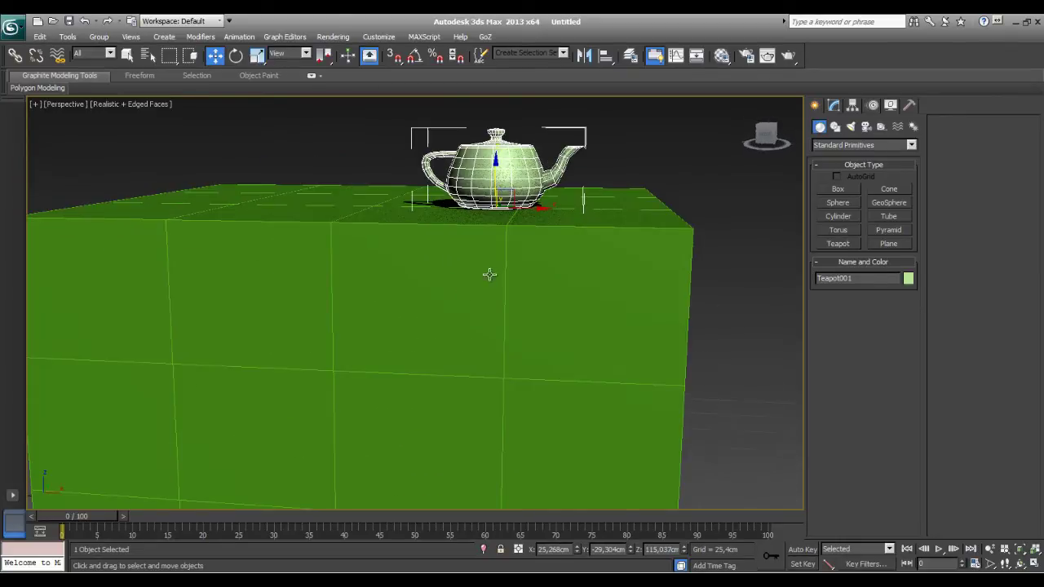
In Front view, zoom in on the teapot's base and nudge it onto the box top.
{"action": "left_click", "coordinate": [62, 108]}
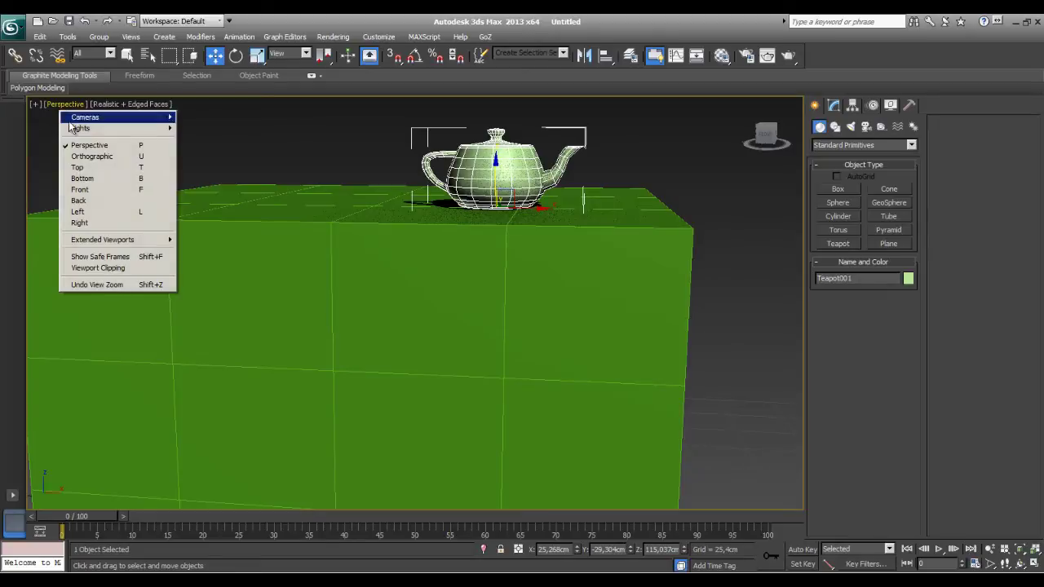
{"action": "left_click", "coordinate": [95, 190]}
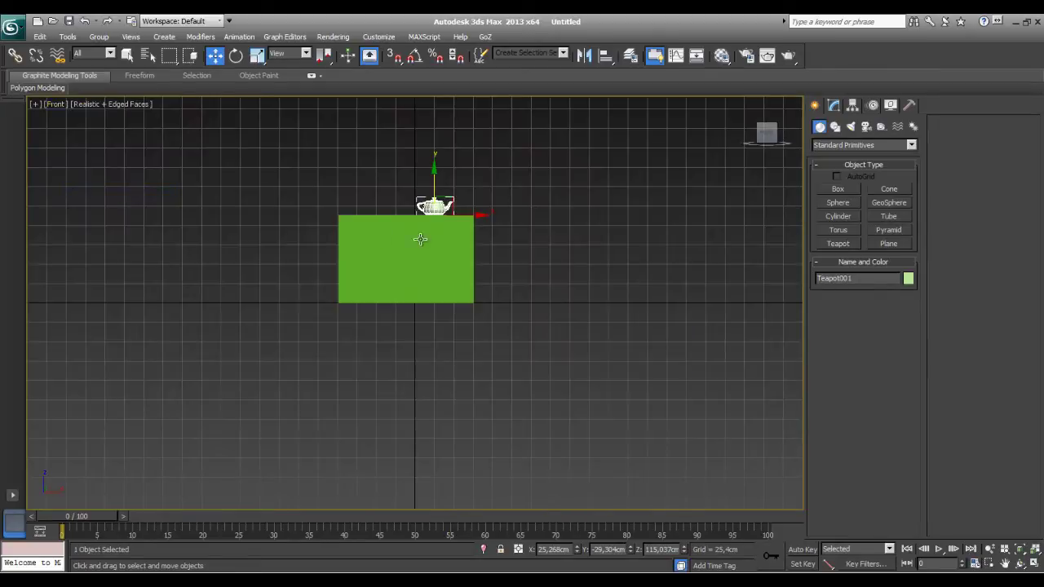
{"action": "scroll", "coordinate": [452, 212], "scroll_direction": "up", "scroll_amount": 2}
{"action": "scroll", "coordinate": [441, 353], "scroll_direction": "up", "scroll_amount": 3}
{"action": "scroll", "coordinate": [452, 247], "scroll_direction": "up", "scroll_amount": 3}
{"action": "scroll", "coordinate": [419, 378], "scroll_direction": "up", "scroll_amount": 2}
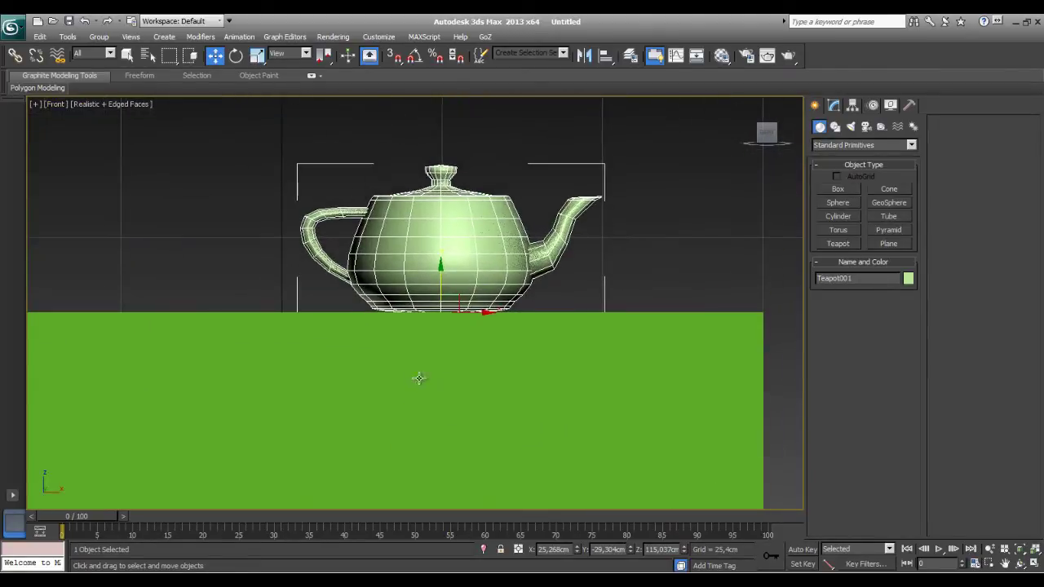
{"action": "scroll", "coordinate": [436, 364], "scroll_direction": "up", "scroll_amount": 3}
{"action": "scroll", "coordinate": [452, 374], "scroll_direction": "up", "scroll_amount": 3}
{"action": "middle_click_drag", "start_coordinate": [578, 370], "coordinate": [481, 401]}
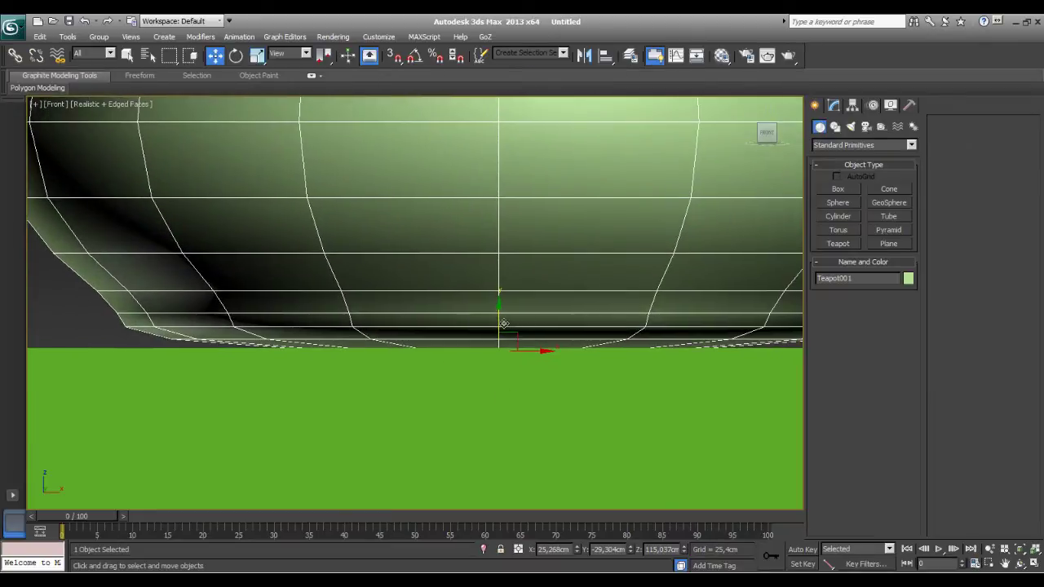
{"action": "left_click_drag", "start_coordinate": [499, 322], "coordinate": [500, 321]}
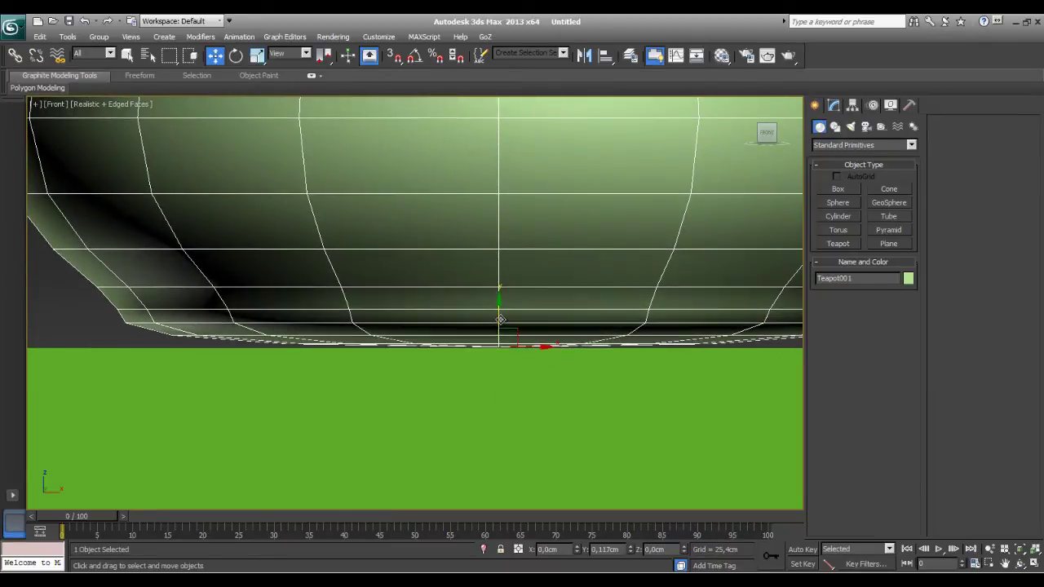
{"action": "scroll", "coordinate": [522, 387], "scroll_direction": "down", "scroll_amount": 1}
{"action": "scroll", "coordinate": [519, 388], "scroll_direction": "down", "scroll_amount": 2}
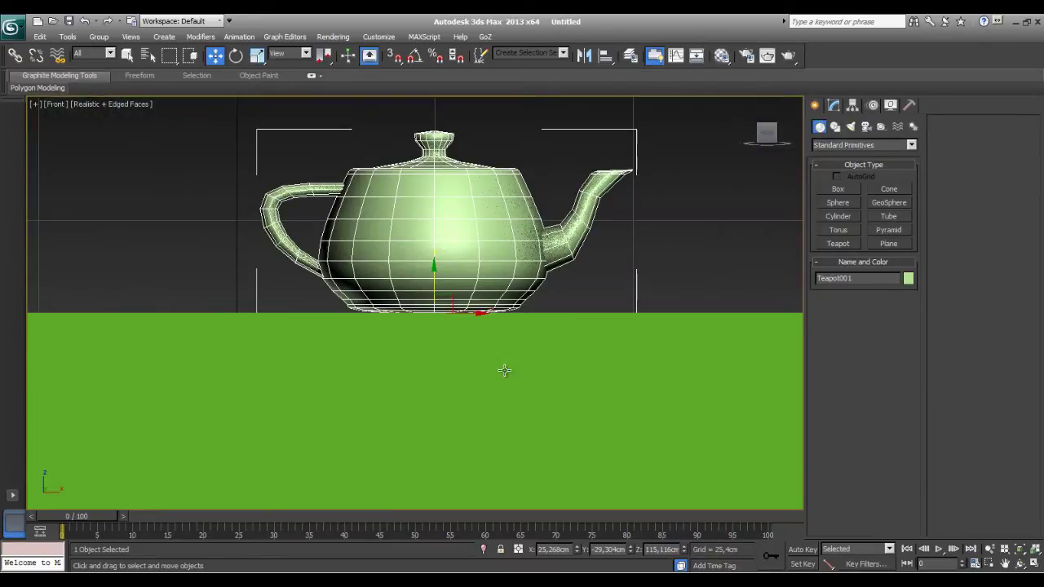
{"action": "scroll", "coordinate": [483, 353], "scroll_direction": "up", "scroll_amount": 2}
{"action": "scroll", "coordinate": [481, 355], "scroll_direction": "up", "scroll_amount": 3}
{"action": "scroll", "coordinate": [431, 310], "scroll_direction": "up", "scroll_amount": 3}
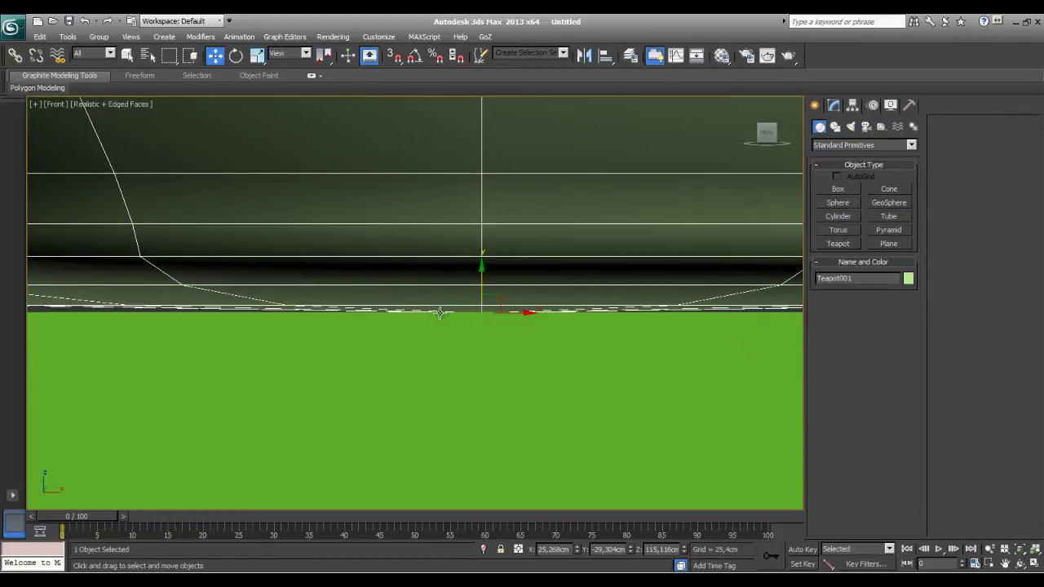
{"action": "scroll", "coordinate": [472, 311], "scroll_direction": "up", "scroll_amount": 2}
{"action": "mouse_move", "coordinate": [455, 318]}
{"action": "middle_mouse_down"}
{"action": "mouse_move", "coordinate": [315, 285]}
{"action": "mouse_move", "coordinate": [274, 243]}
{"action": "mouse_move", "coordinate": [361, 269]}
{"action": "mouse_move", "coordinate": [285, 196]}
{"action": "mouse_move", "coordinate": [487, 278]}
{"action": "mouse_move", "coordinate": [511, 226]}
{"action": "middle_mouse_up"}
{"action": "scroll", "coordinate": [357, 288], "scroll_direction": "down", "scroll_amount": 1}
Check the teapot's base against the box top in wireframe, then restore shaded display.
{"action": "key", "text": "F3"}
{"action": "scroll", "coordinate": [361, 269], "scroll_direction": "up", "scroll_amount": 2}
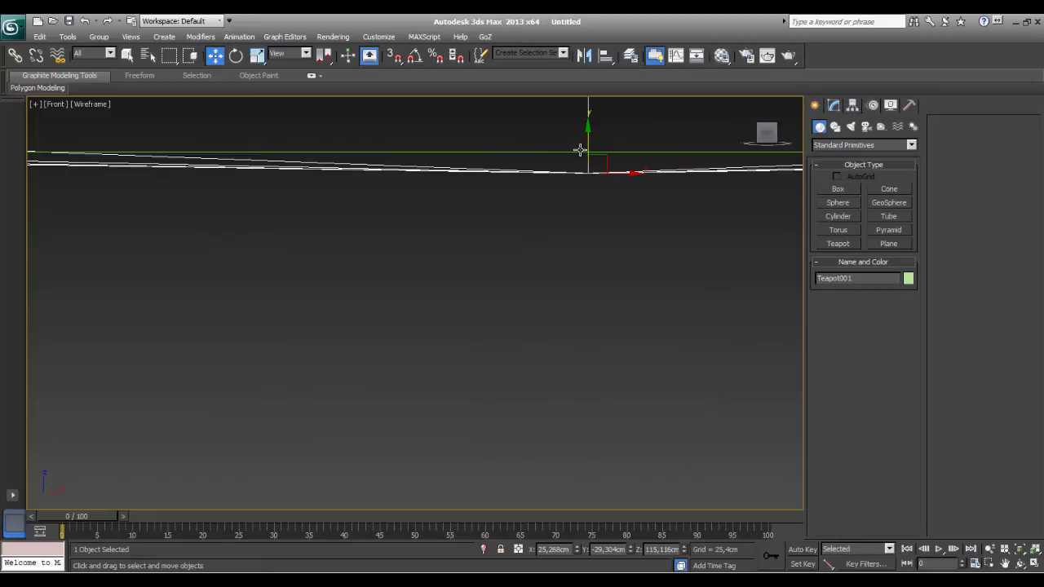
{"action": "mouse_move", "coordinate": [591, 174]}
{"action": "middle_mouse_down"}
{"action": "mouse_move", "coordinate": [595, 203]}
{"action": "mouse_move", "coordinate": [546, 291]}
{"action": "mouse_move", "coordinate": [425, 355]}
{"action": "middle_mouse_up"}
{"action": "scroll", "coordinate": [424, 355], "scroll_direction": "down", "scroll_amount": 3}
{"action": "scroll", "coordinate": [418, 356], "scroll_direction": "down", "scroll_amount": 3}
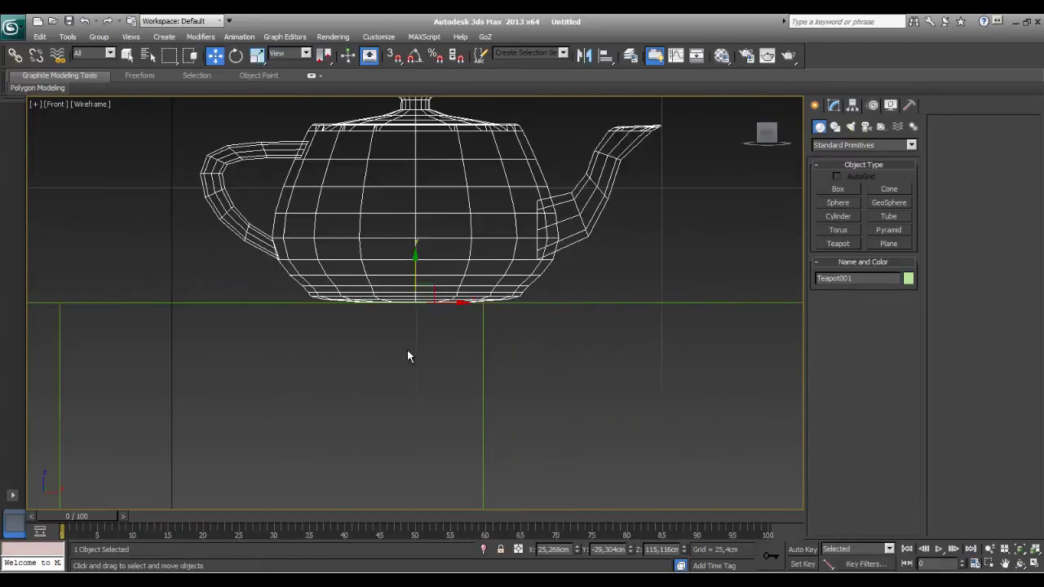
{"action": "key", "text": "F3"}
Back in Perspective, select the green box and show its length, width, height and segment parameters.
{"action": "key", "text": "p"}
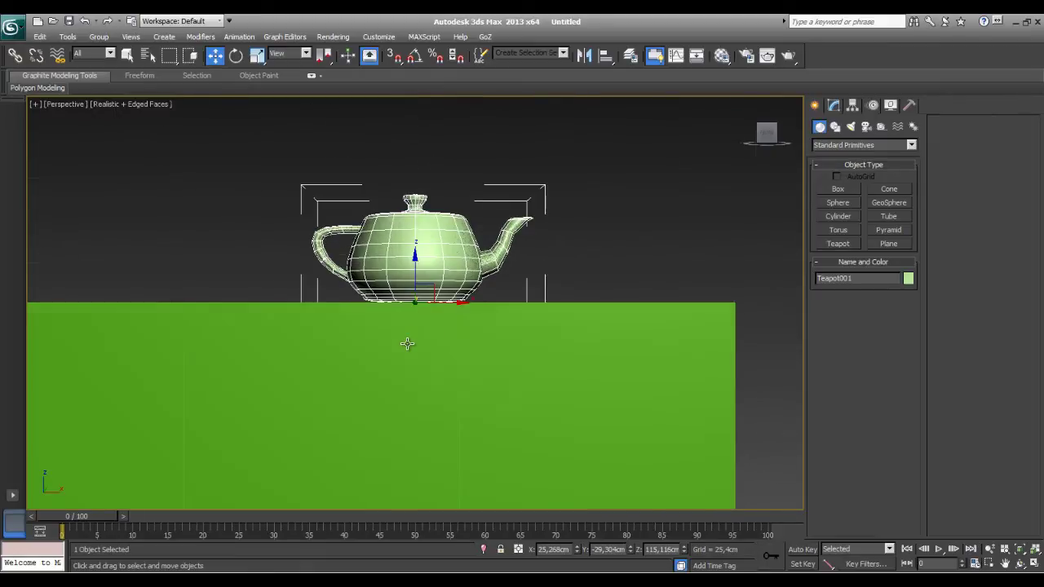
{"action": "mouse_move", "coordinate": [426, 338]}
{"action": "middle_mouse_down", "text": "alt"}
{"action": "mouse_move", "coordinate": [447, 411]}
{"action": "mouse_move", "coordinate": [410, 368]}
{"action": "middle_mouse_up", "text": "alt"}
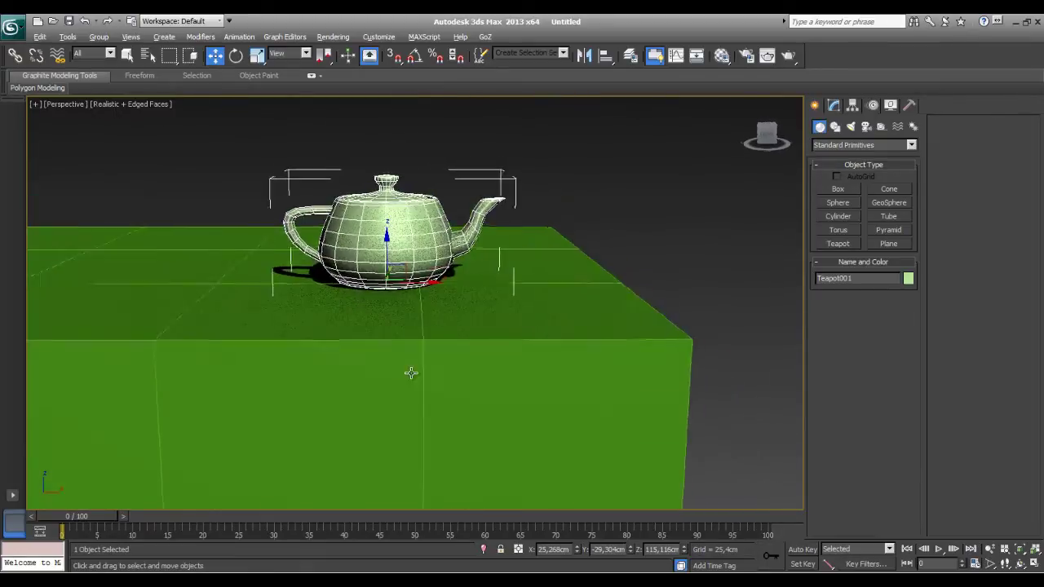
{"action": "middle_click_drag", "start_coordinate": [602, 243], "coordinate": [609, 283], "text": "alt"}
{"action": "scroll", "coordinate": [499, 240], "scroll_direction": "up", "scroll_amount": 2}
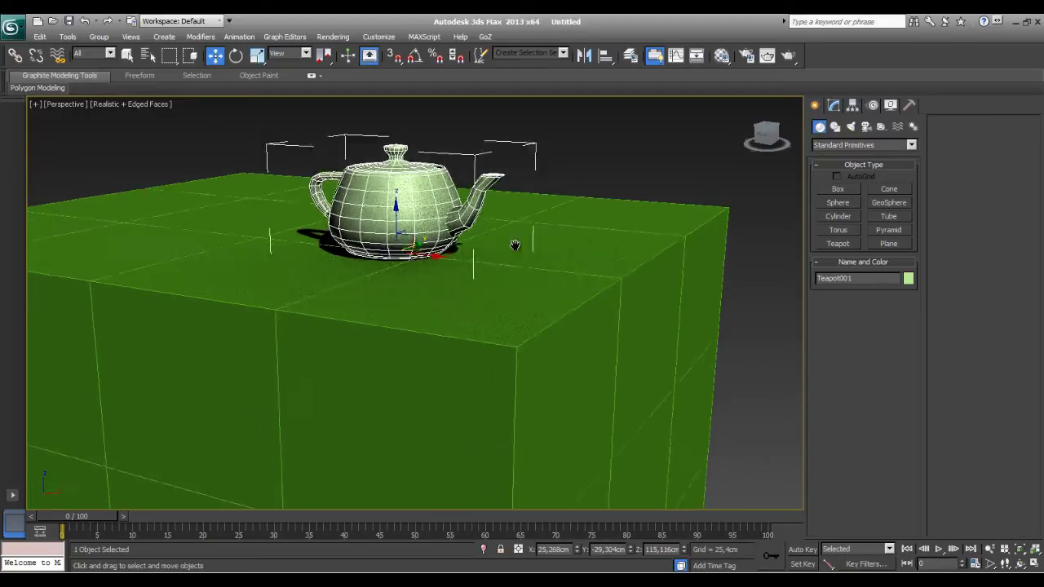
{"action": "scroll", "coordinate": [457, 310], "scroll_direction": "up", "scroll_amount": 2}
{"action": "scroll", "coordinate": [522, 245], "scroll_direction": "up", "scroll_amount": 3}
{"action": "left_click", "coordinate": [530, 235]}
{"action": "scroll", "coordinate": [523, 244], "scroll_direction": "down", "scroll_amount": 5}
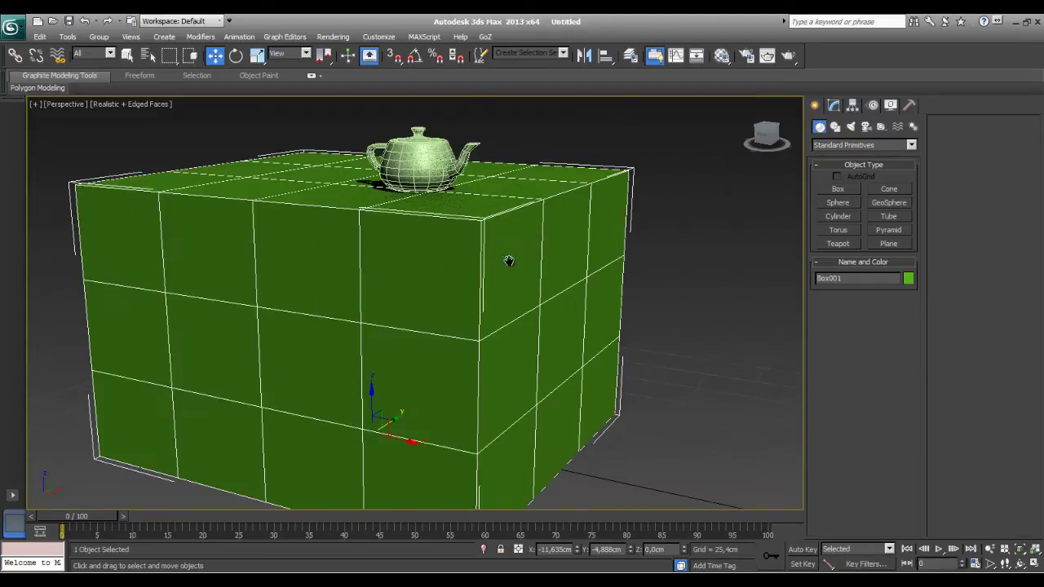
{"action": "scroll", "coordinate": [498, 212], "scroll_direction": "up", "scroll_amount": 1}
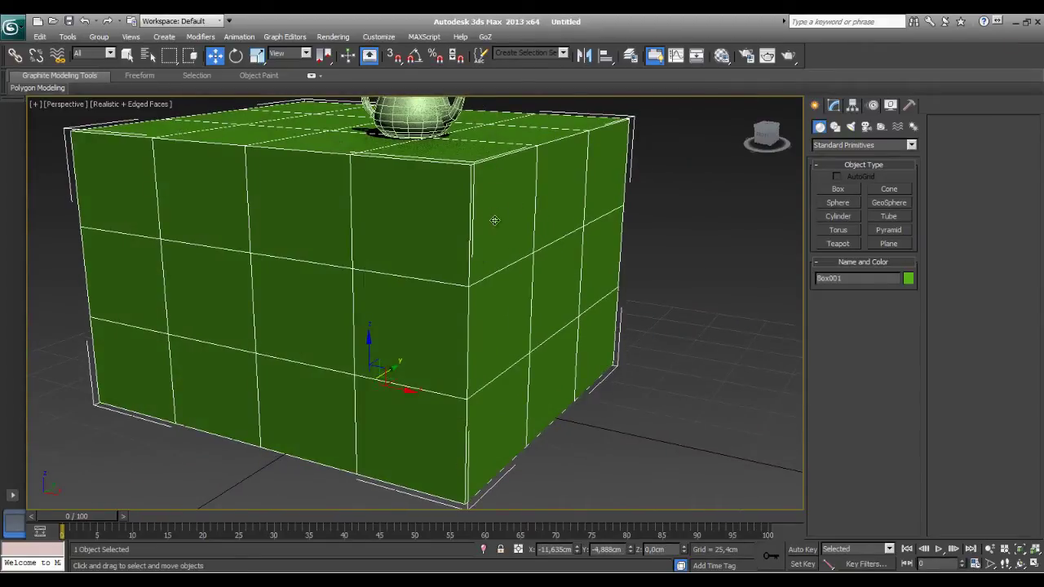
{"action": "left_click", "coordinate": [833, 107]}
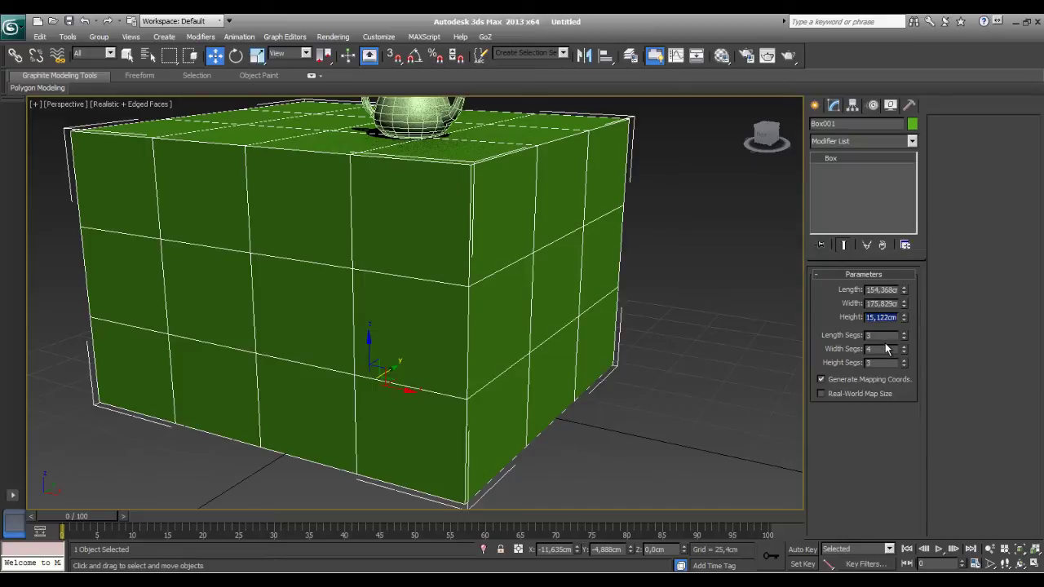
{"action": "middle_click_drag", "start_coordinate": [557, 164], "coordinate": [573, 208]}
{"action": "left_click", "coordinate": [427, 143]}
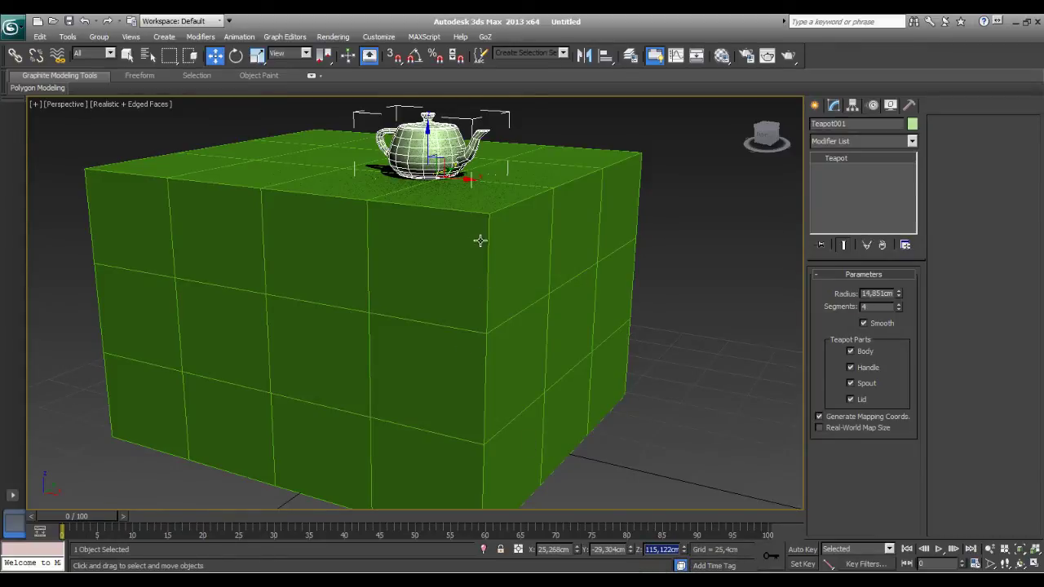
{"action": "mouse_move", "coordinate": [480, 240]}
{"action": "middle_mouse_down", "text": "alt"}
{"action": "mouse_move", "coordinate": [503, 288]}
{"action": "mouse_move", "coordinate": [462, 242]}
{"action": "middle_mouse_up", "text": "alt"}
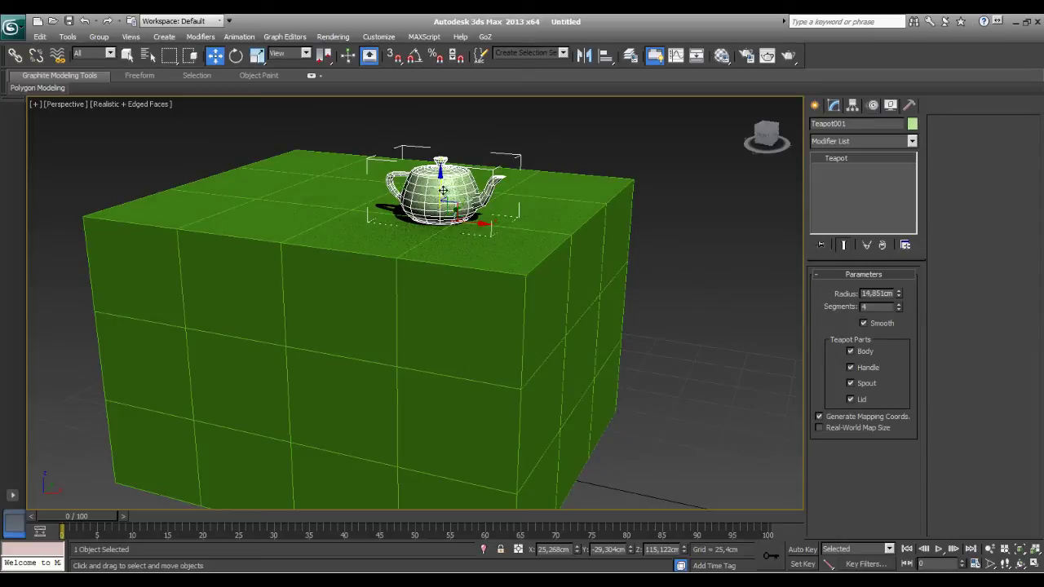
{"action": "left_click_drag", "start_coordinate": [443, 191], "coordinate": [509, 282]}
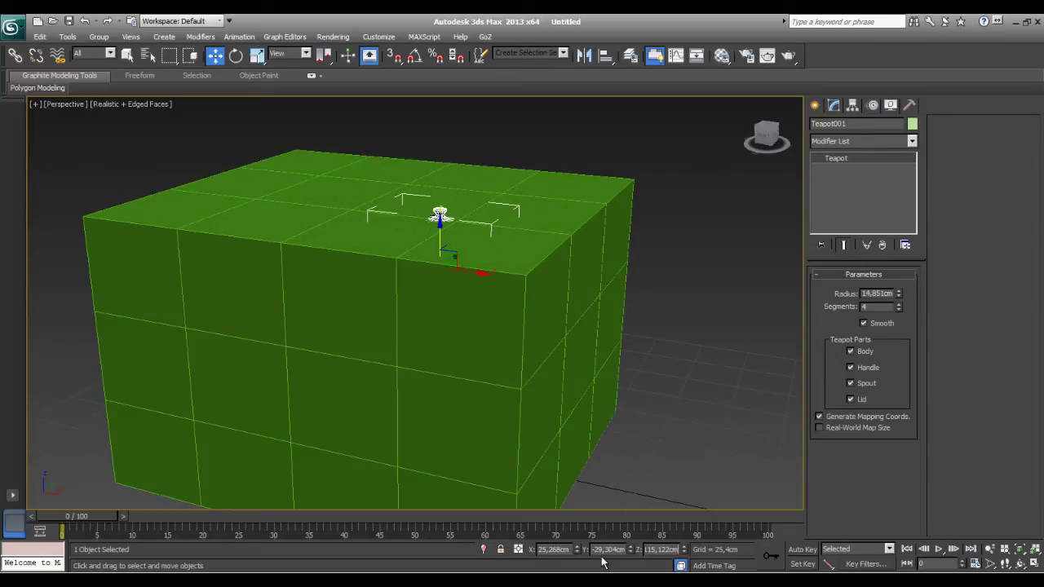
{"action": "key", "text": "Return"}
{"action": "mouse_move", "coordinate": [600, 379]}
{"action": "middle_mouse_down", "text": "alt"}
{"action": "mouse_move", "coordinate": [579, 378]}
{"action": "mouse_move", "coordinate": [531, 335]}
{"action": "mouse_move", "coordinate": [595, 362]}
{"action": "mouse_move", "coordinate": [604, 377]}
{"action": "mouse_move", "coordinate": [560, 392]}
{"action": "mouse_move", "coordinate": [685, 296]}
{"action": "middle_mouse_up", "text": "alt"}
Delete the teapot sitting on the box.
{"action": "left_click", "coordinate": [686, 296]}
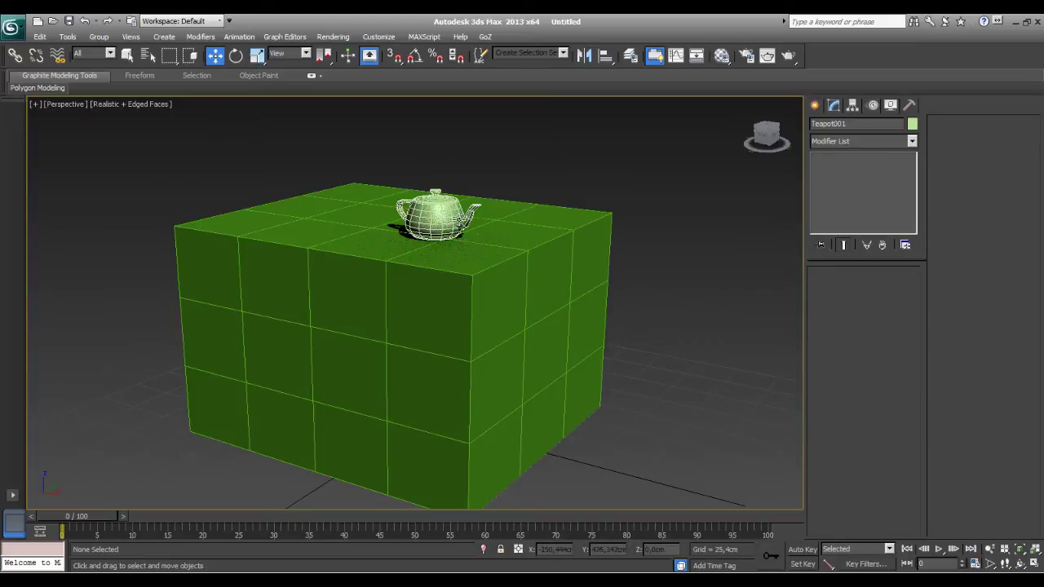
{"action": "left_click", "coordinate": [461, 219]}
{"action": "key", "text": "Delete"}
{"action": "scroll", "coordinate": [454, 244], "scroll_direction": "up", "scroll_amount": 4}
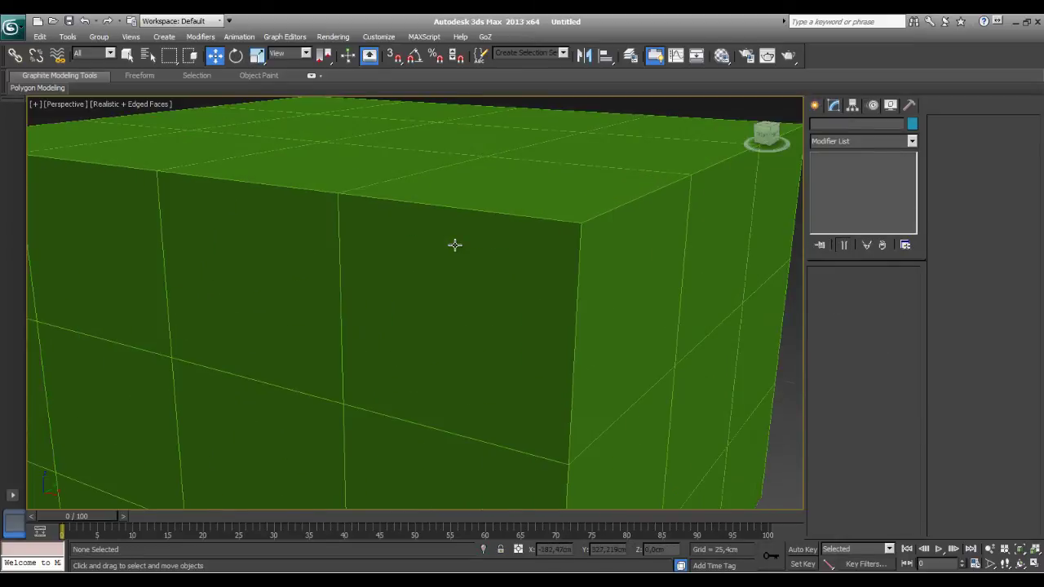
{"action": "scroll", "coordinate": [457, 252], "scroll_direction": "down", "scroll_amount": 3}
{"action": "mouse_move", "coordinate": [457, 252]}
{"action": "middle_mouse_down"}
{"action": "mouse_move", "coordinate": [465, 189]}
{"action": "mouse_move", "coordinate": [460, 213]}
{"action": "mouse_move", "coordinate": [450, 196]}
{"action": "mouse_move", "coordinate": [452, 207]}
{"action": "middle_mouse_up"}
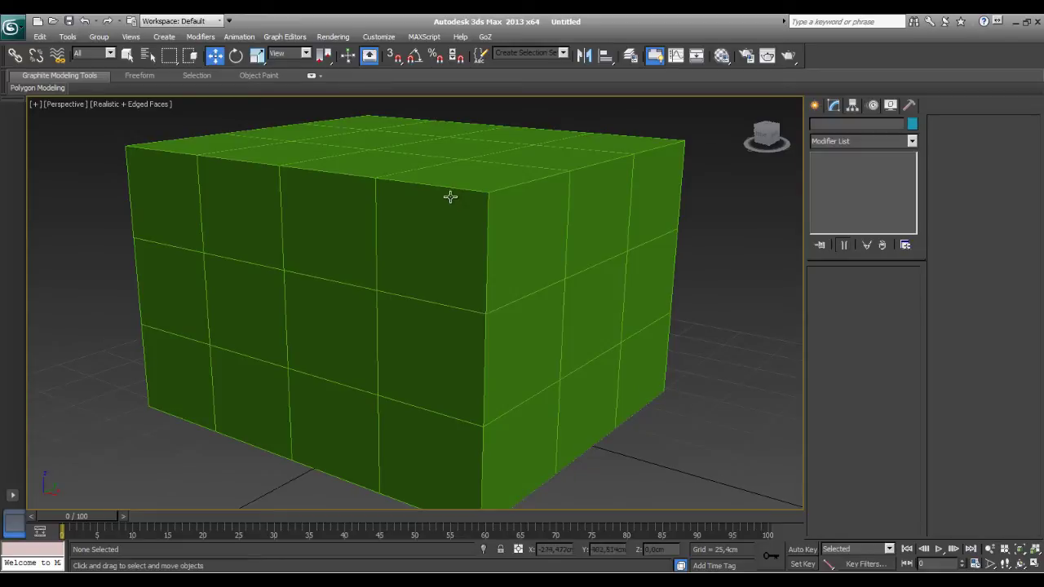
With the Teapot tool and AutoGrid on, create three teapots on the box's top.
{"action": "left_click", "coordinate": [815, 105]}
{"action": "left_click", "coordinate": [838, 244]}
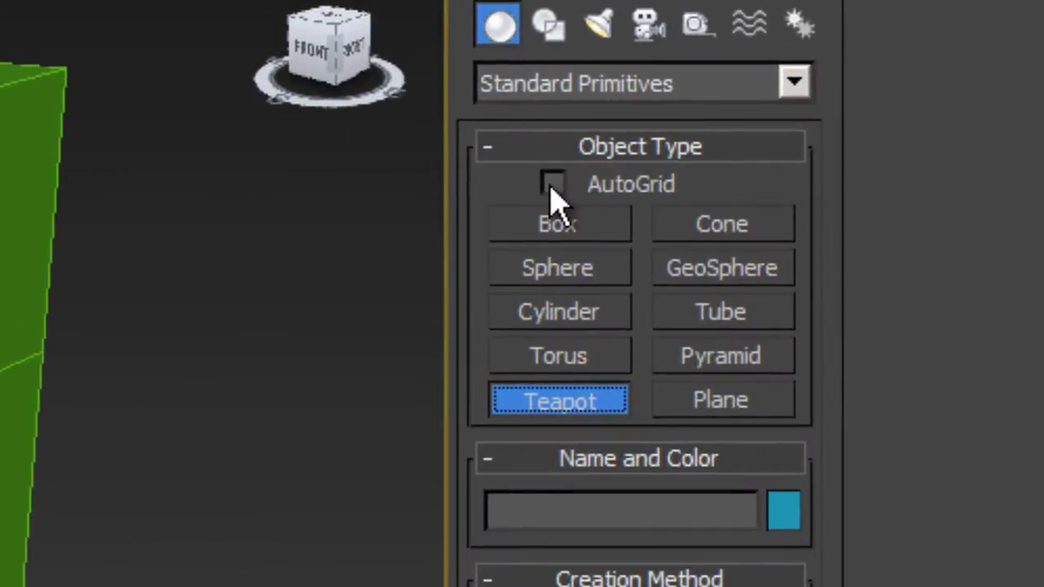
{"action": "left_click", "coordinate": [554, 194]}
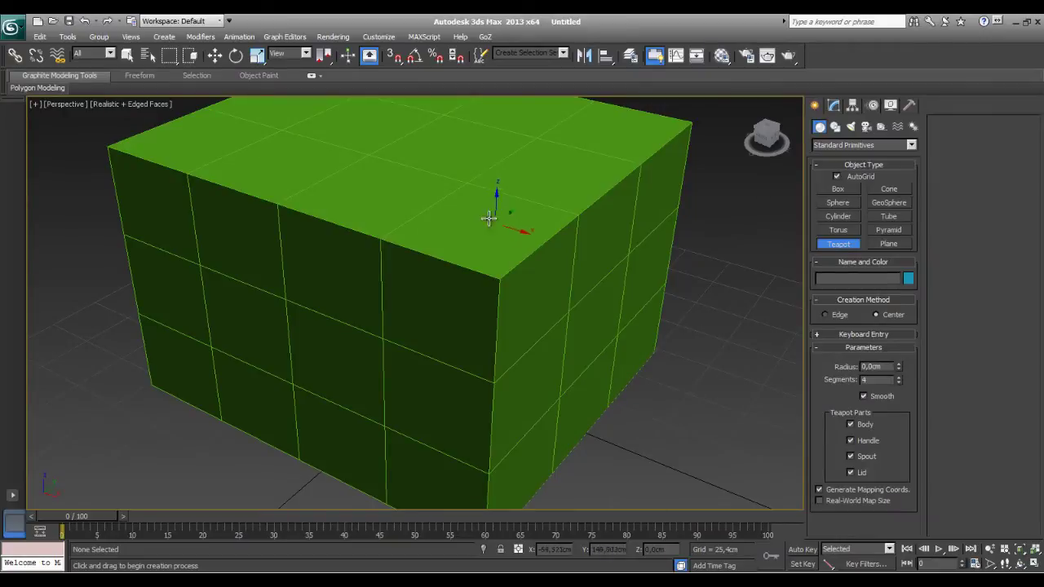
{"action": "mouse_move", "coordinate": [489, 221]}
{"action": "middle_mouse_down", "text": "alt"}
{"action": "mouse_move", "coordinate": [478, 260]}
{"action": "mouse_move", "coordinate": [481, 205]}
{"action": "mouse_move", "coordinate": [479, 221]}
{"action": "mouse_move", "coordinate": [462, 215]}
{"action": "middle_mouse_up", "text": "alt"}
{"action": "left_click_drag", "start_coordinate": [462, 215], "coordinate": [527, 236]}
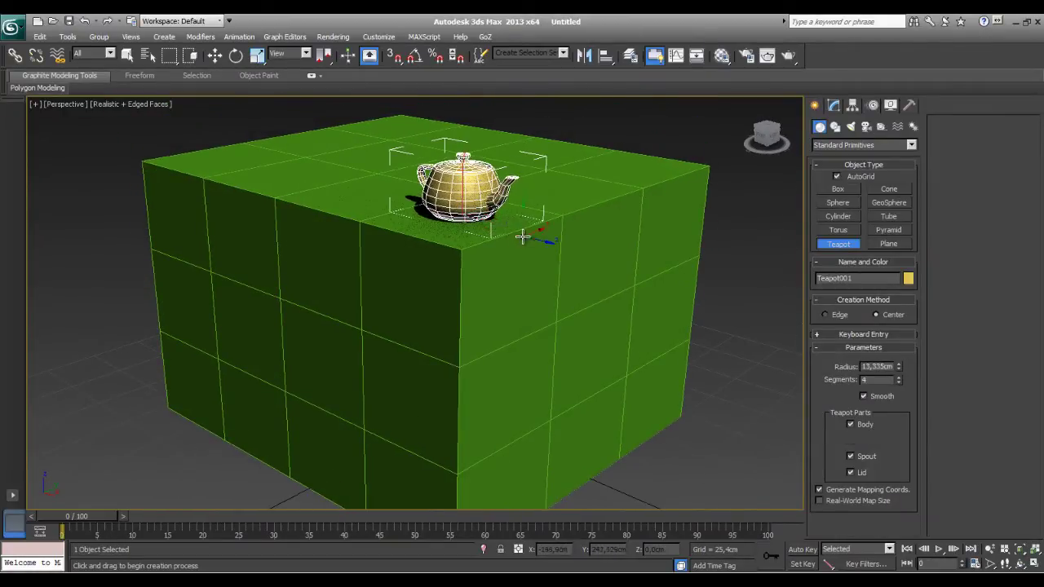
{"action": "scroll", "coordinate": [538, 232], "scroll_direction": "up", "scroll_amount": 4}
{"action": "left_click_drag", "start_coordinate": [609, 231], "coordinate": [669, 253]}
{"action": "scroll", "coordinate": [645, 236], "scroll_direction": "down", "scroll_amount": 3}
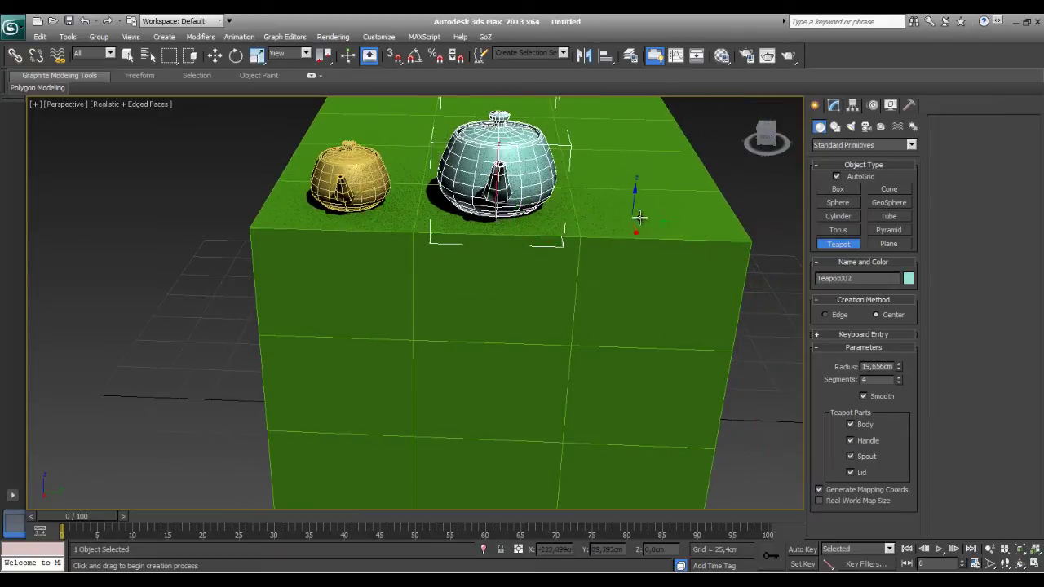
{"action": "left_click_drag", "start_coordinate": [640, 216], "coordinate": [650, 239]}
Create green, purple, yellow, cyan and pink teapots on the box's front face.
{"action": "middle_click_drag", "start_coordinate": [650, 238], "coordinate": [644, 277], "text": "alt"}
{"action": "left_click_drag", "start_coordinate": [612, 236], "coordinate": [610, 294]}
{"action": "left_click_drag", "start_coordinate": [493, 228], "coordinate": [515, 244]}
{"action": "left_click_drag", "start_coordinate": [507, 365], "coordinate": [477, 416]}
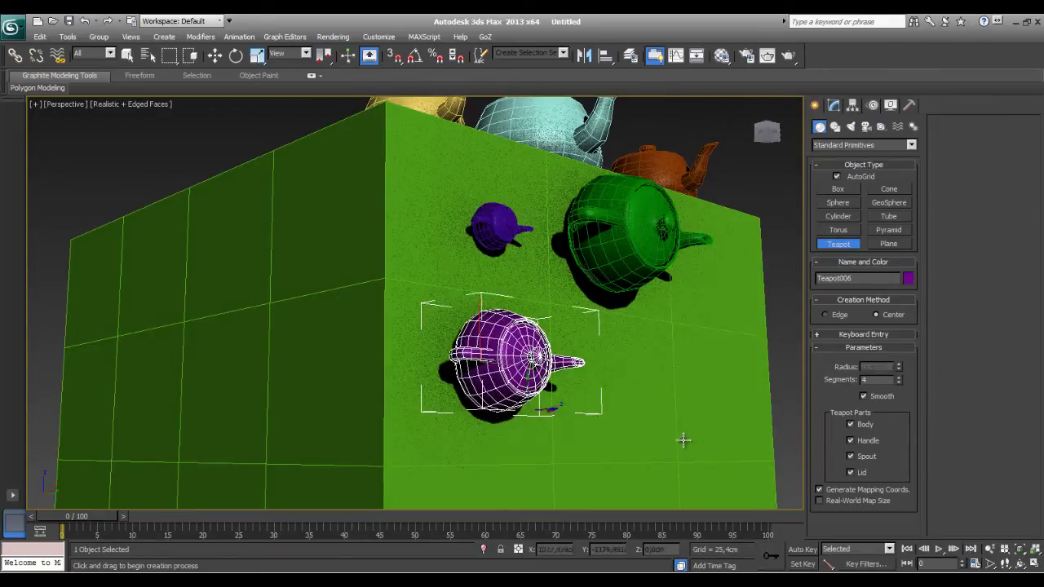
{"action": "left_click_drag", "start_coordinate": [640, 398], "coordinate": [636, 448]}
{"action": "middle_click_drag", "start_coordinate": [742, 426], "coordinate": [506, 443], "text": "alt"}
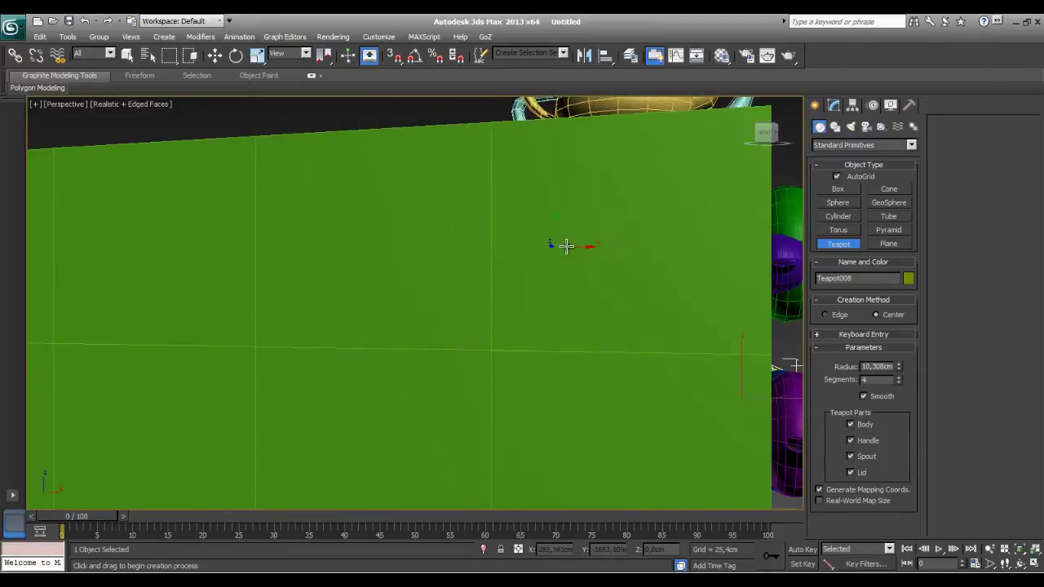
{"action": "left_click_drag", "start_coordinate": [569, 242], "coordinate": [612, 242]}
{"action": "left_click_drag", "start_coordinate": [327, 232], "coordinate": [392, 236]}
{"action": "left_click_drag", "start_coordinate": [380, 436], "coordinate": [440, 436]}
Create pink, green, yellow and white teapots on the cyan teapot's body.
{"action": "mouse_move", "coordinate": [466, 299]}
{"action": "middle_mouse_down", "text": "alt"}
{"action": "mouse_move", "coordinate": [475, 384]}
{"action": "mouse_move", "coordinate": [389, 362]}
{"action": "mouse_move", "coordinate": [391, 275]}
{"action": "mouse_move", "coordinate": [373, 187]}
{"action": "mouse_move", "coordinate": [366, 299]}
{"action": "middle_mouse_up", "text": "alt"}
{"action": "scroll", "coordinate": [476, 384], "scroll_direction": "down", "scroll_amount": 3}
{"action": "scroll", "coordinate": [389, 362], "scroll_direction": "up", "scroll_amount": 5}
{"action": "scroll", "coordinate": [390, 275], "scroll_direction": "up", "scroll_amount": 3}
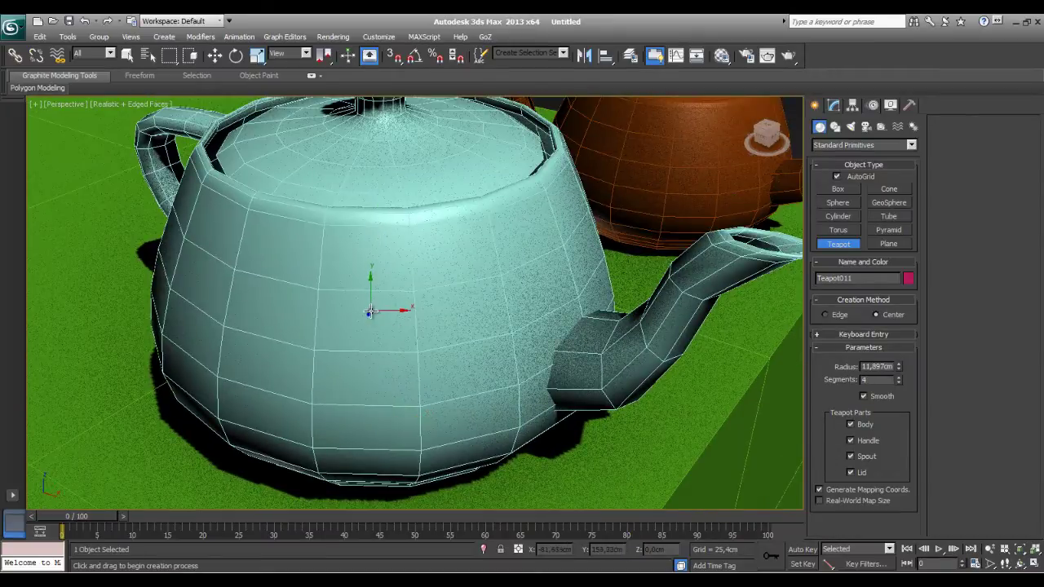
{"action": "left_click_drag", "start_coordinate": [368, 312], "coordinate": [371, 351]}
{"action": "middle_click_drag", "start_coordinate": [371, 350], "coordinate": [384, 349], "text": "alt"}
{"action": "left_click_drag", "start_coordinate": [465, 318], "coordinate": [489, 322]}
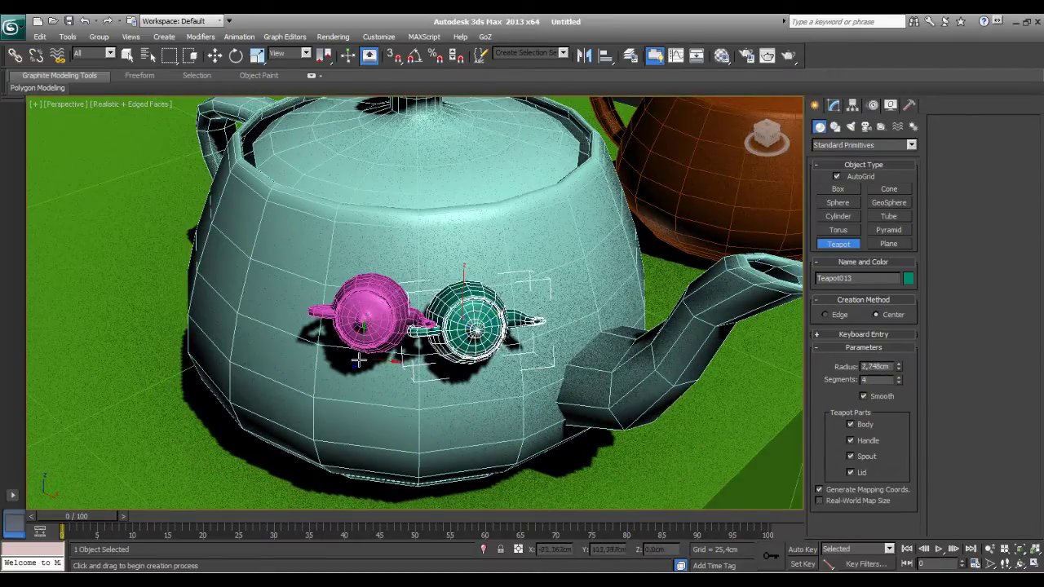
{"action": "middle_click_drag", "start_coordinate": [490, 322], "coordinate": [280, 345], "text": "alt"}
{"action": "left_click_drag", "start_coordinate": [240, 360], "coordinate": [273, 359]}
{"action": "left_click_drag", "start_coordinate": [122, 351], "coordinate": [155, 349]}
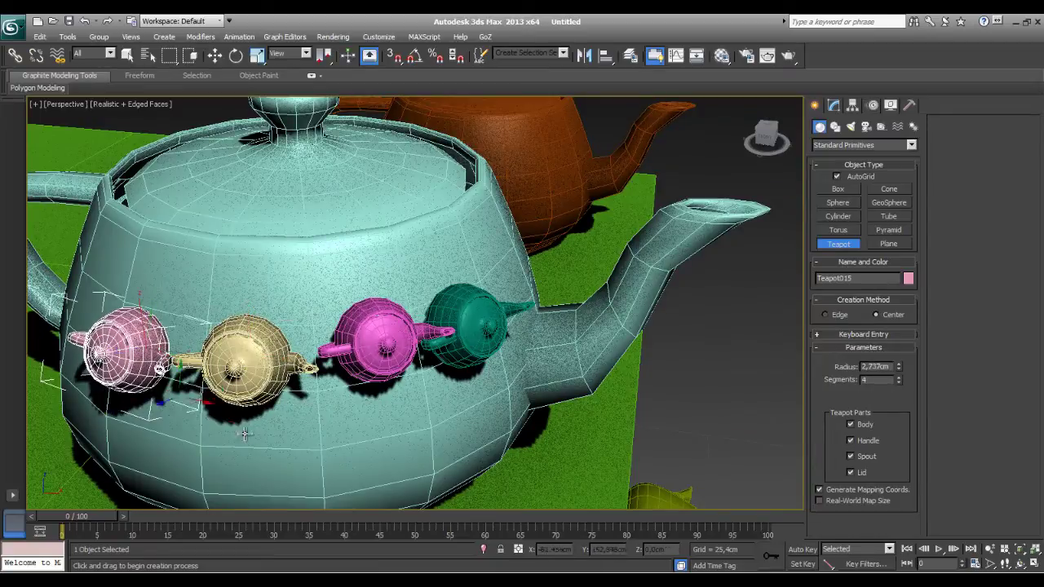
{"action": "left_click_drag", "start_coordinate": [249, 436], "coordinate": [281, 471]}
Add a large blue teapot on the box side, a large pink one on top, and a blue one in front.
{"action": "scroll", "coordinate": [435, 429], "scroll_direction": "down", "scroll_amount": 5}
{"action": "mouse_move", "coordinate": [436, 429]}
{"action": "middle_mouse_down", "text": "alt"}
{"action": "mouse_move", "coordinate": [365, 367]}
{"action": "mouse_move", "coordinate": [340, 261]}
{"action": "middle_mouse_up", "text": "alt"}
{"action": "left_click_drag", "start_coordinate": [372, 177], "coordinate": [509, 270]}
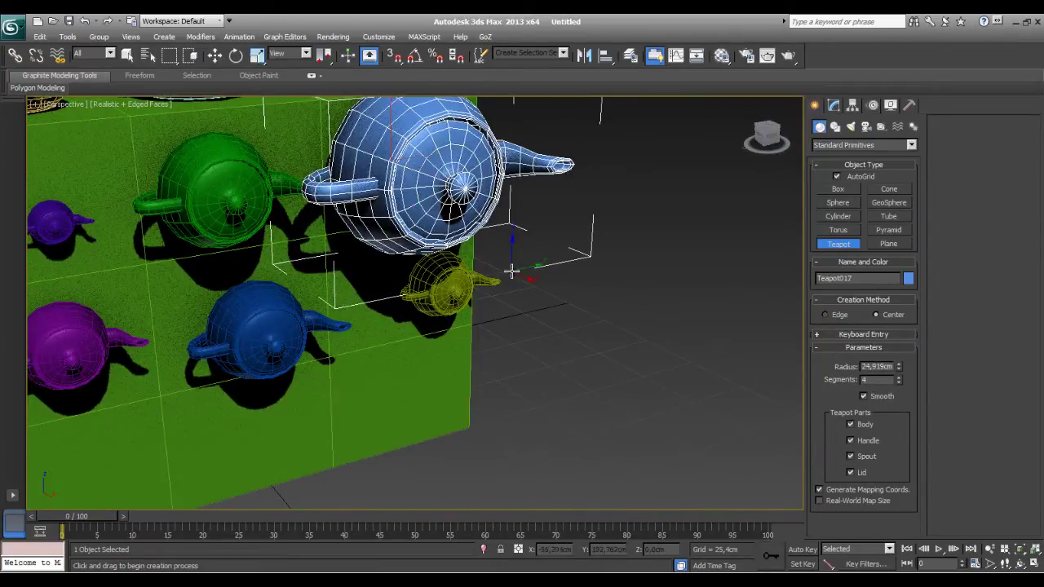
{"action": "scroll", "coordinate": [508, 270], "scroll_direction": "down", "scroll_amount": 4}
{"action": "mouse_move", "coordinate": [509, 270]}
{"action": "middle_mouse_down", "text": "alt"}
{"action": "mouse_move", "coordinate": [398, 290]}
{"action": "mouse_move", "coordinate": [575, 175]}
{"action": "middle_mouse_up", "text": "alt"}
{"action": "left_click_drag", "start_coordinate": [575, 176], "coordinate": [592, 193]}
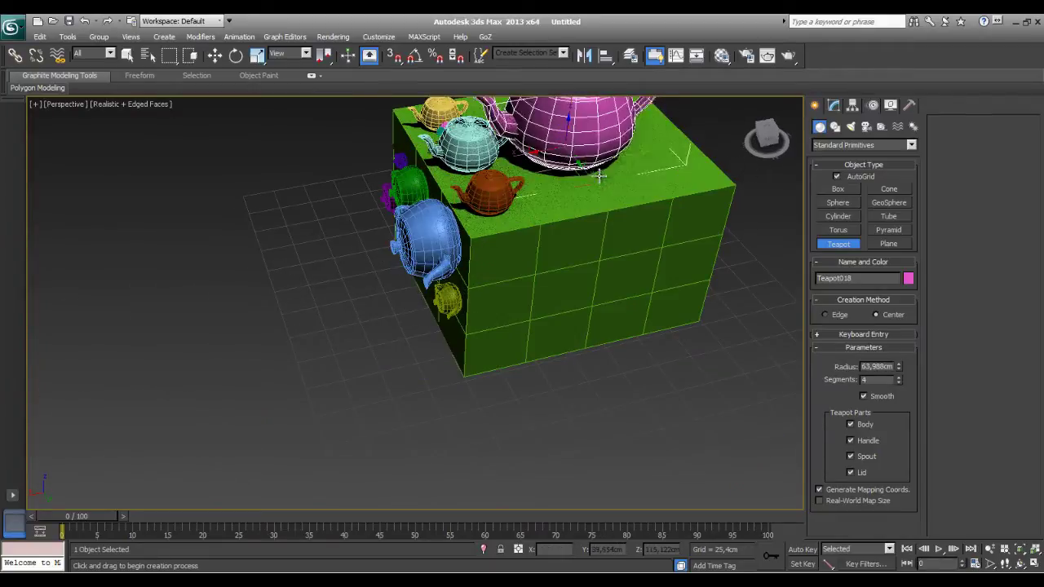
{"action": "scroll", "coordinate": [588, 192], "scroll_direction": "down", "scroll_amount": 2}
{"action": "middle_click_drag", "start_coordinate": [588, 192], "coordinate": [583, 226], "text": "alt"}
{"action": "left_click_drag", "start_coordinate": [582, 226], "coordinate": [671, 285]}
{"action": "scroll", "coordinate": [671, 285], "scroll_direction": "down", "scroll_amount": 3}
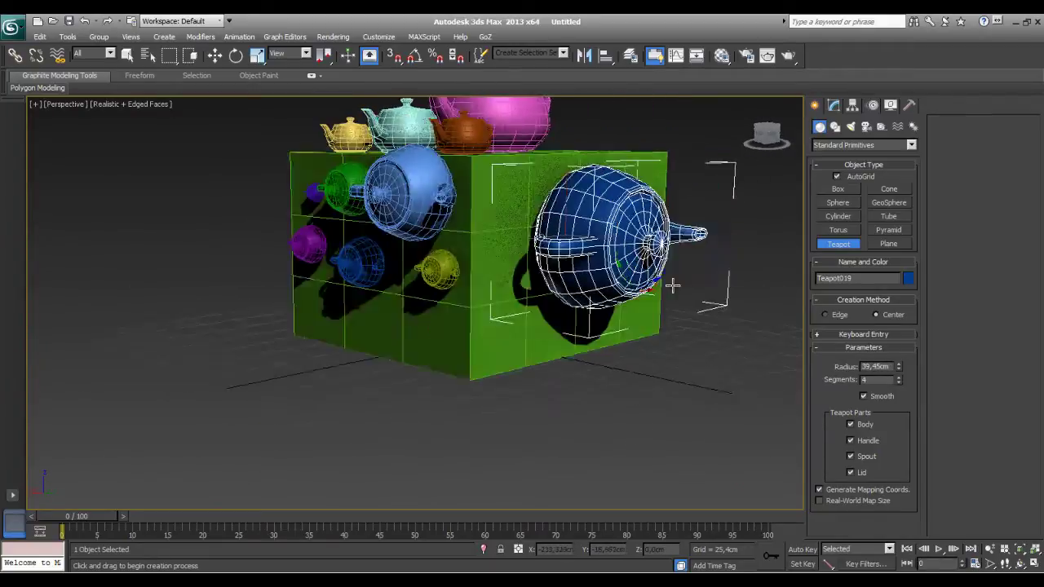
{"action": "middle_click_drag", "start_coordinate": [671, 285], "coordinate": [617, 298], "text": "alt"}
{"action": "scroll", "coordinate": [618, 297], "scroll_direction": "up", "scroll_amount": 2}
{"action": "middle_click_drag", "start_coordinate": [612, 343], "coordinate": [616, 381]}
{"action": "scroll", "coordinate": [622, 382], "scroll_direction": "up", "scroll_amount": 2}
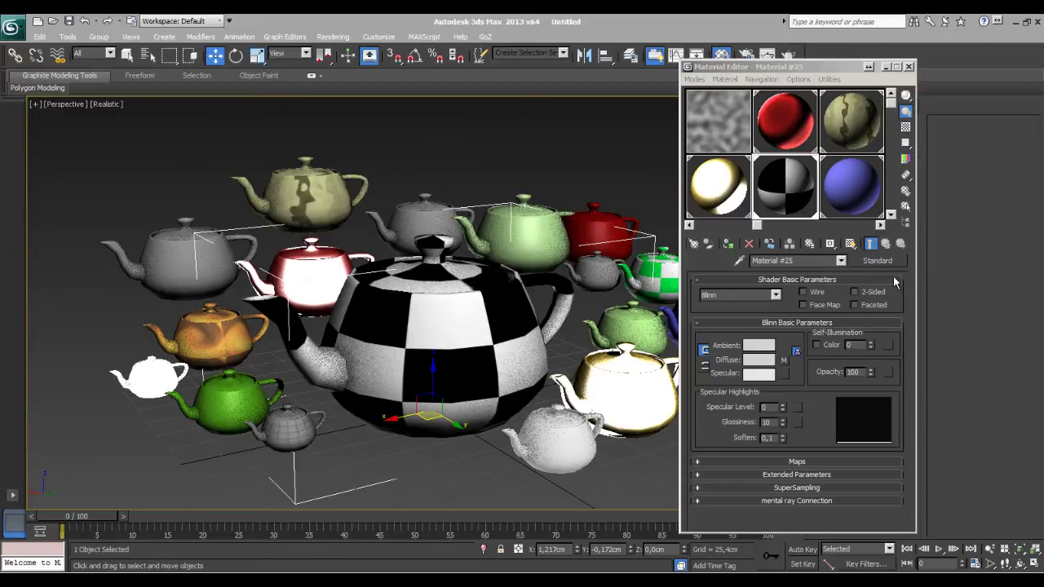
Reposition the Material Editor and scroll through its sample slots.
{"action": "left_click_drag", "start_coordinate": [790, 70], "coordinate": [793, 63]}
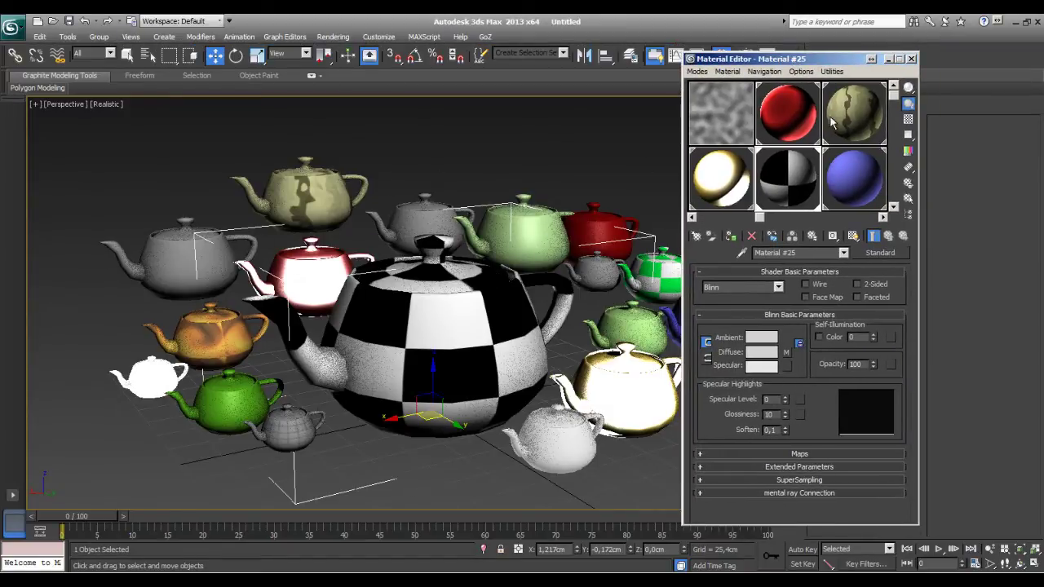
{"action": "left_click_drag", "start_coordinate": [761, 219], "coordinate": [812, 219]}
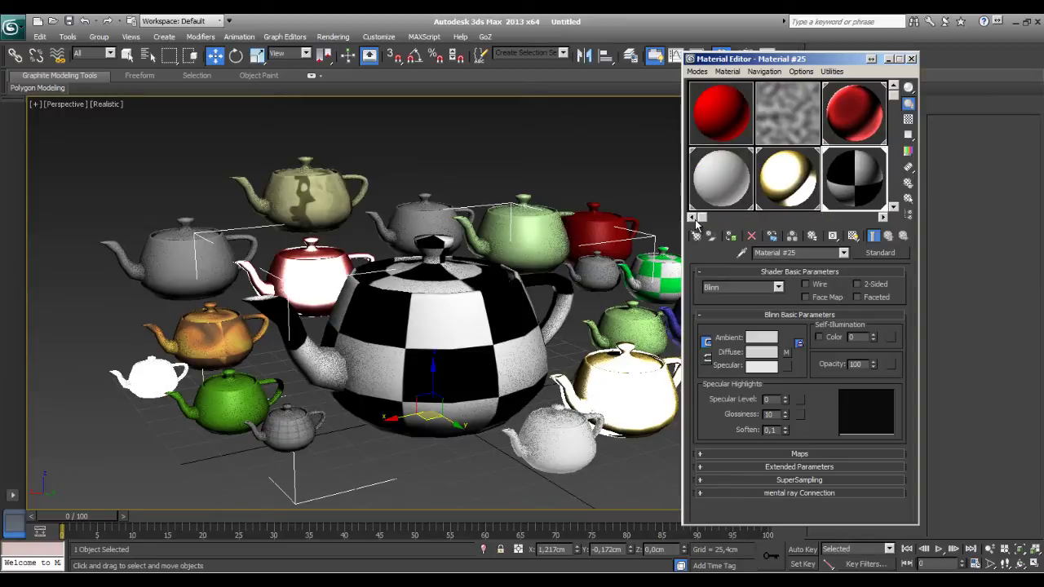
{"action": "left_click", "coordinate": [883, 217]}
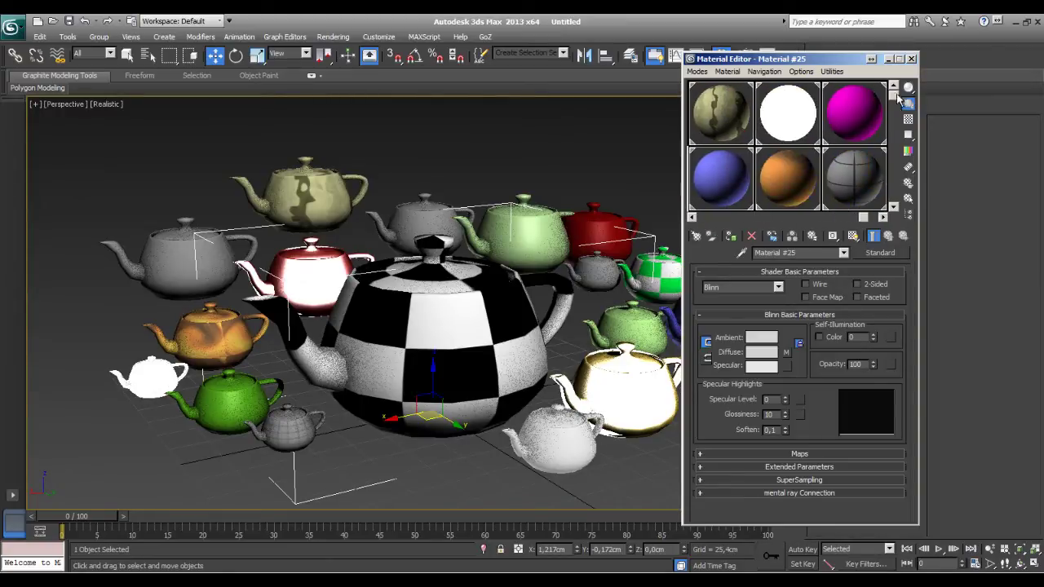
{"action": "scroll", "coordinate": [898, 98], "scroll_direction": "up", "scroll_amount": 1}
{"action": "scroll", "coordinate": [898, 98], "scroll_direction": "down", "scroll_amount": 1}
{"action": "scroll", "coordinate": [895, 100], "scroll_direction": "up", "scroll_amount": 1}
{"action": "scroll", "coordinate": [894, 99], "scroll_direction": "up", "scroll_amount": 1}
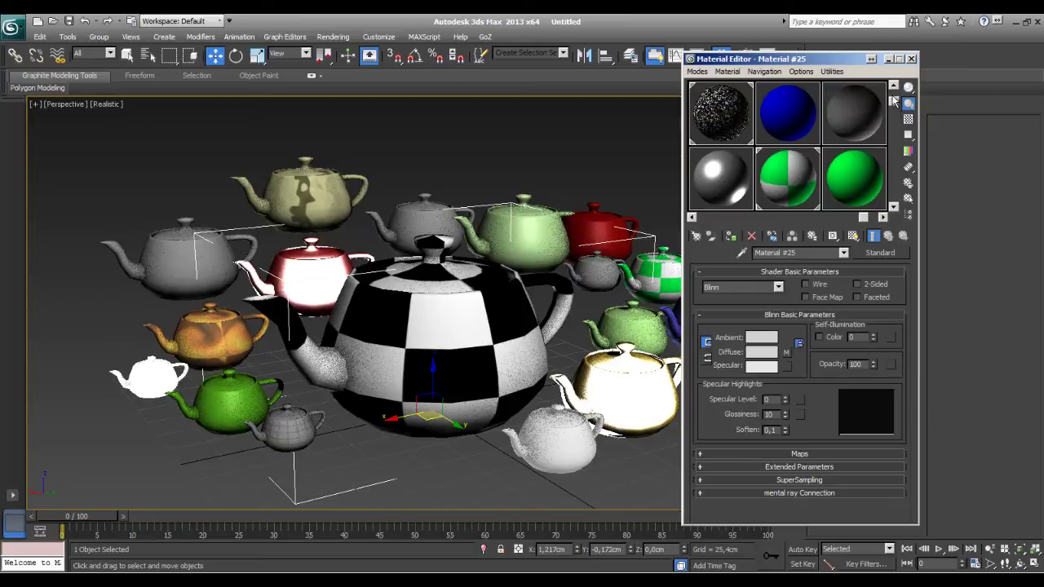
{"action": "left_click_drag", "start_coordinate": [863, 219], "coordinate": [681, 241]}
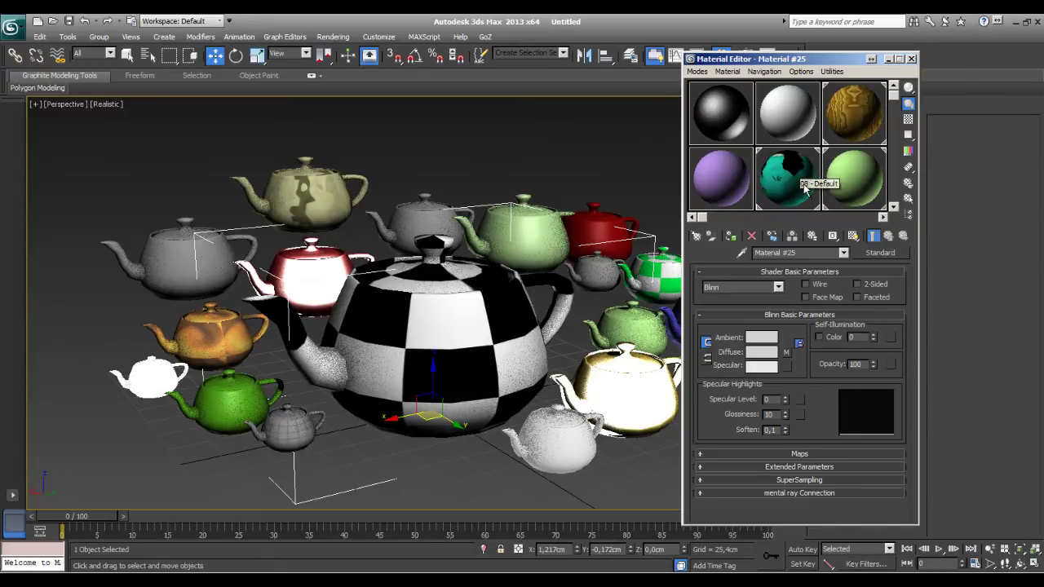
Switch the sample slots to the 6x4 layout, then back to larger 3x2 samples.
{"action": "key", "text": "x"}
{"action": "key", "text": "x"}
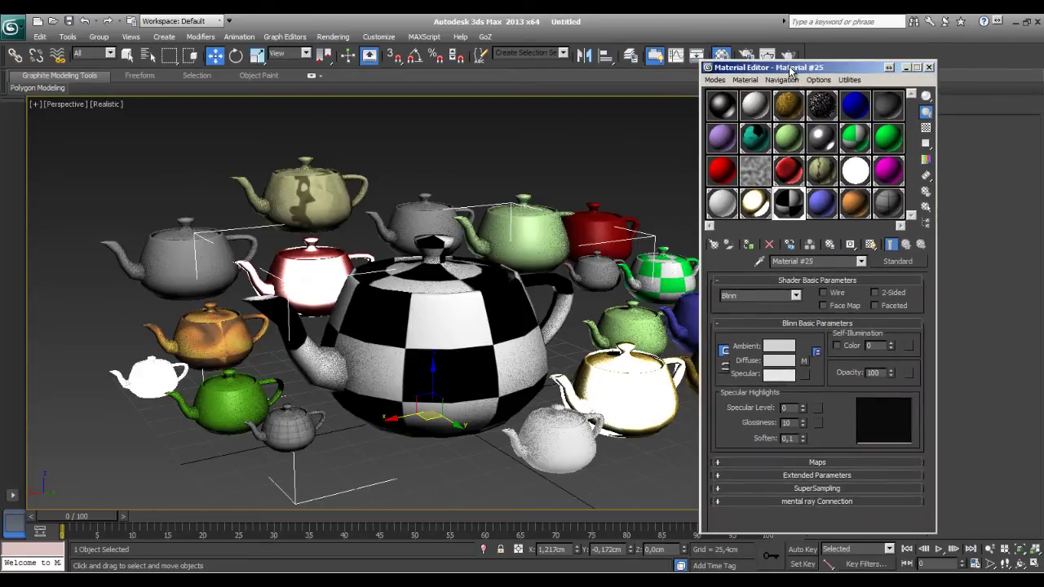
{"action": "left_click_drag", "start_coordinate": [771, 63], "coordinate": [790, 67]}
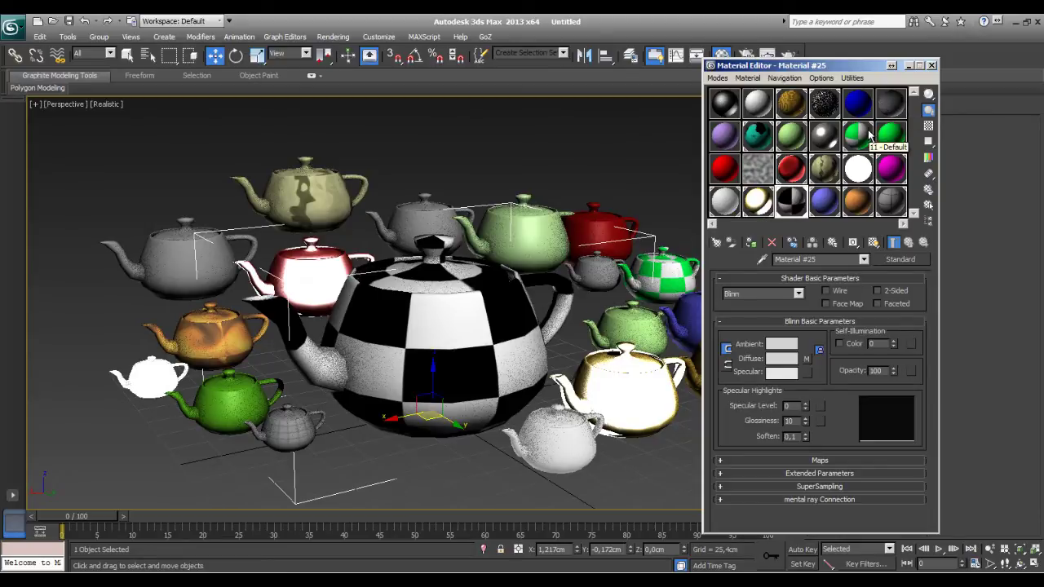
{"action": "left_click_drag", "start_coordinate": [766, 67], "coordinate": [781, 72]}
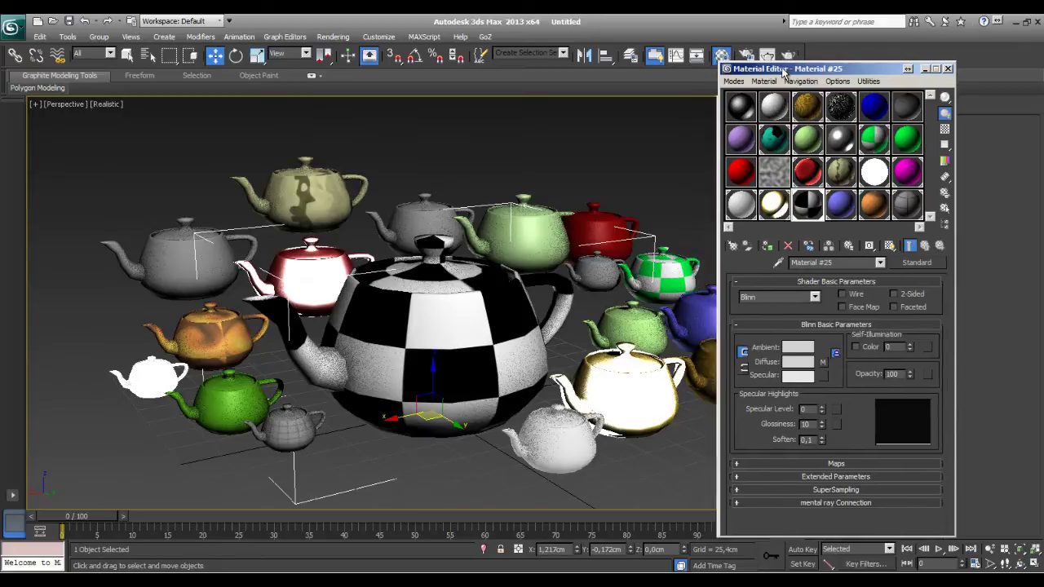
{"action": "key", "text": "x"}
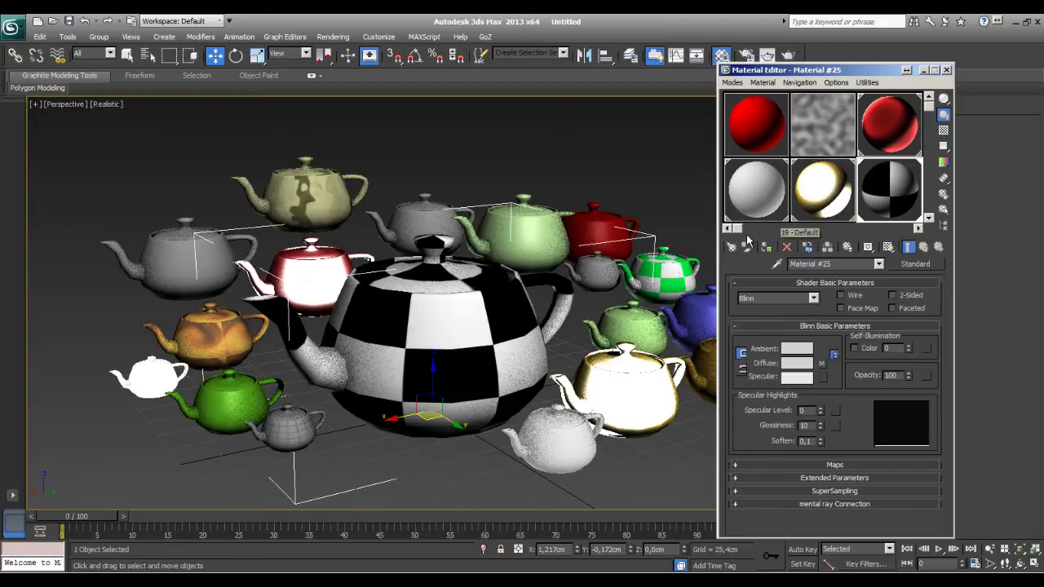
{"action": "mouse_move", "coordinate": [738, 230]}
{"action": "left_mouse_down"}
{"action": "mouse_move", "coordinate": [895, 233]}
{"action": "mouse_move", "coordinate": [739, 229]}
{"action": "left_mouse_up"}
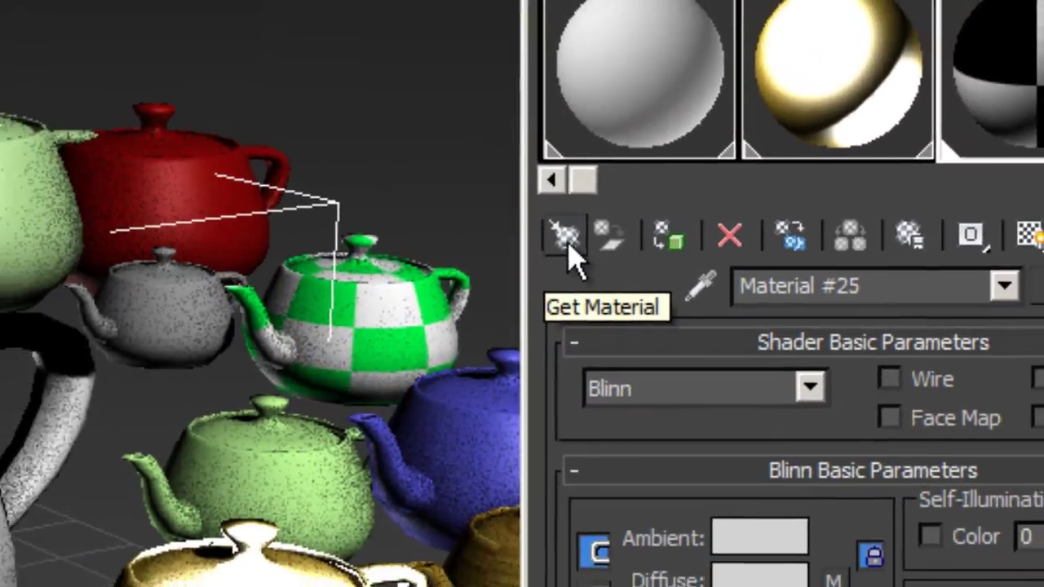
Open Get Material to list the scene materials and arrange the browser window.
{"action": "left_click", "coordinate": [553, 235]}
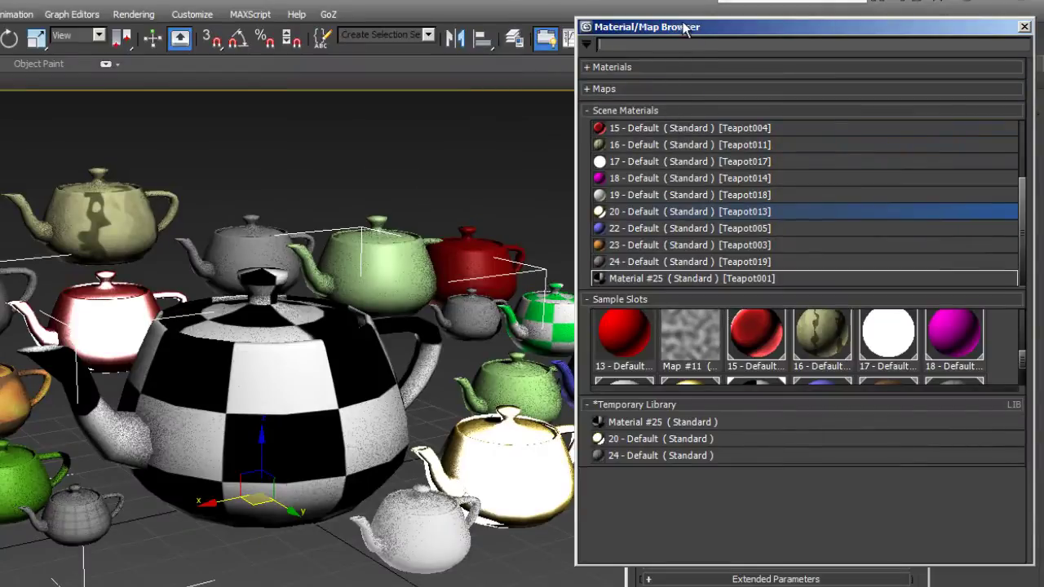
{"action": "left_click_drag", "start_coordinate": [685, 28], "coordinate": [516, 47]}
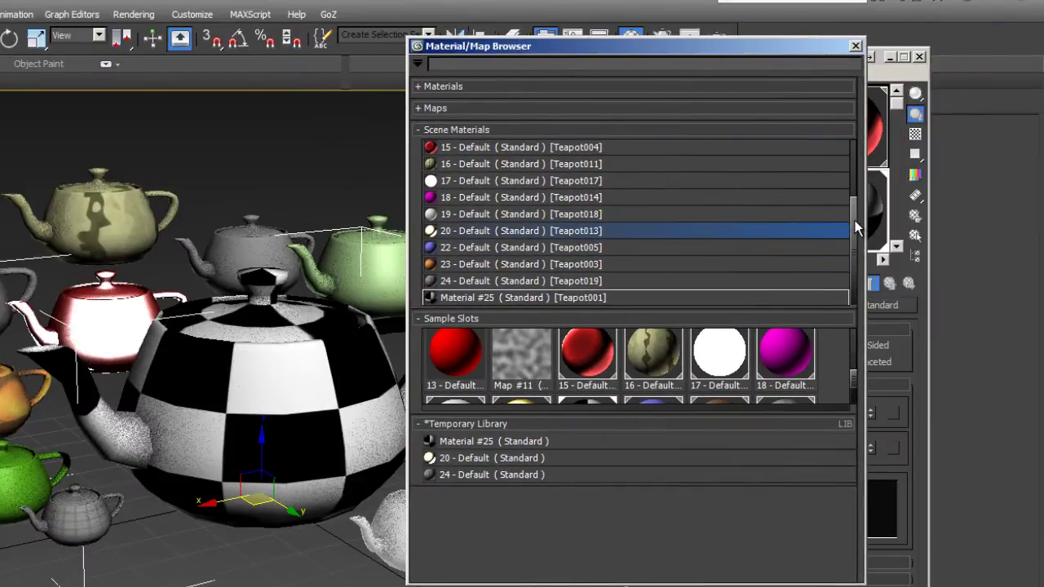
{"action": "left_click_drag", "start_coordinate": [857, 229], "coordinate": [855, 163]}
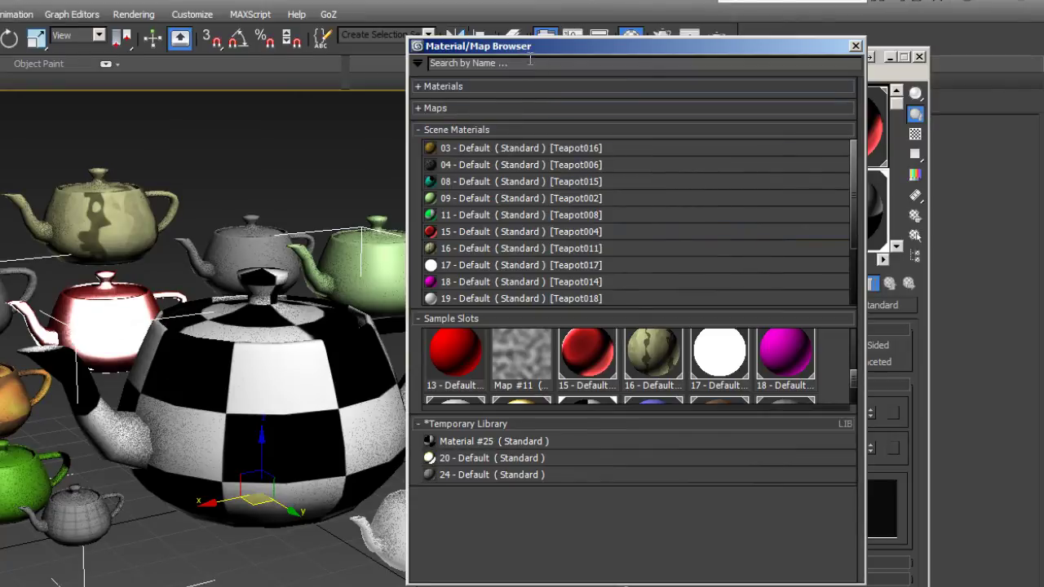
{"action": "left_click_drag", "start_coordinate": [609, 46], "coordinate": [818, 29]}
{"action": "scroll", "coordinate": [770, 228], "scroll_direction": "down", "scroll_amount": 4}
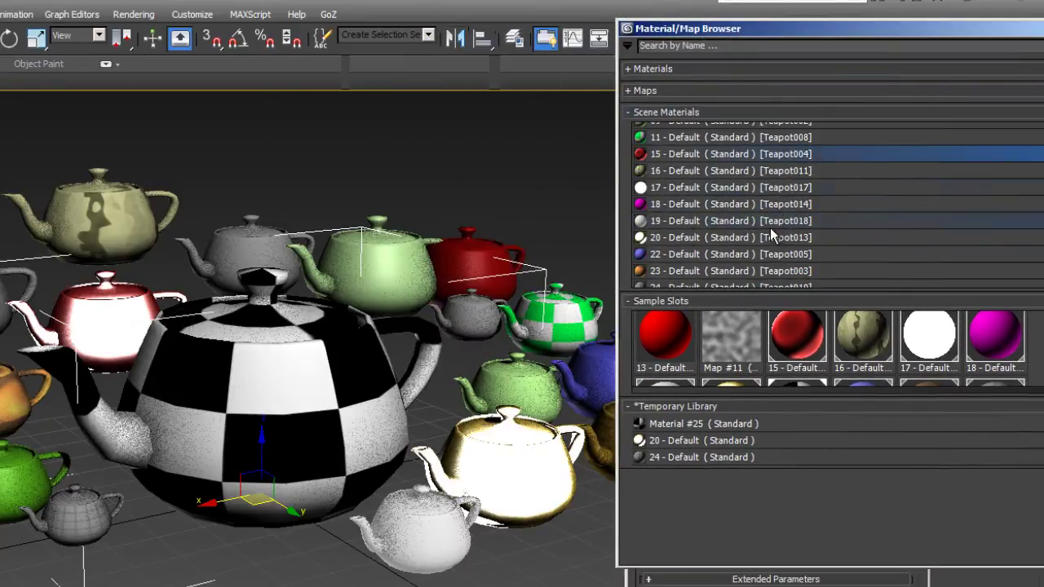
{"action": "scroll", "coordinate": [770, 228], "scroll_direction": "down", "scroll_amount": 2}
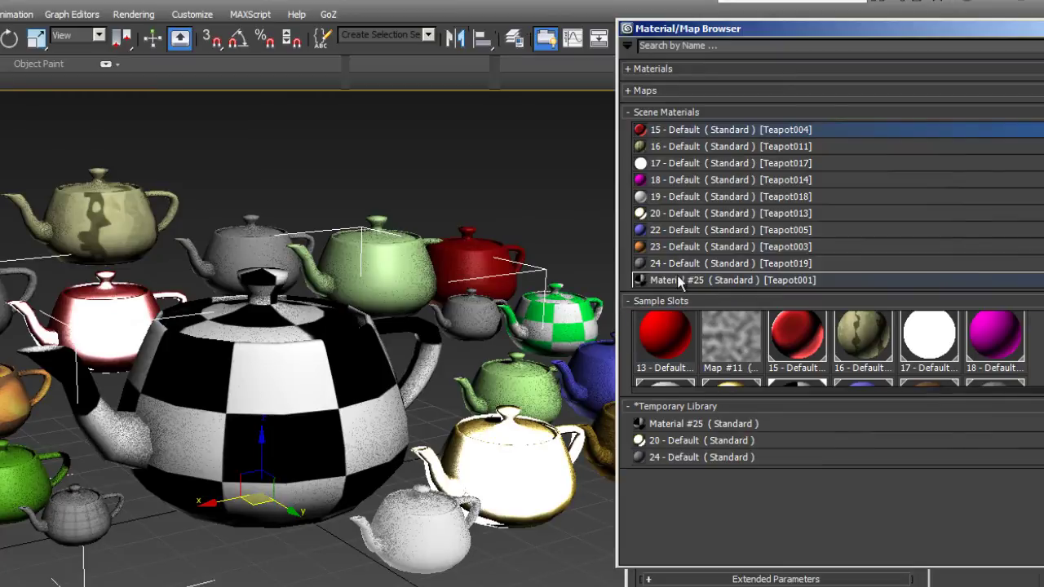
{"action": "left_click_drag", "start_coordinate": [636, 32], "coordinate": [522, 30]}
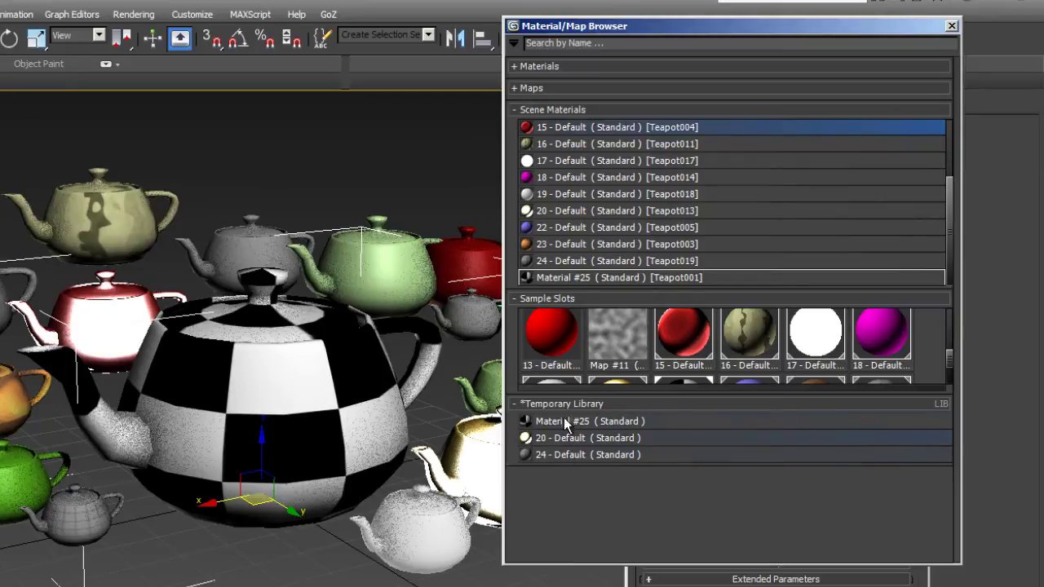
Copy Teapot005's 22 - Default material into the Temporary Library.
{"action": "left_click", "coordinate": [560, 228]}
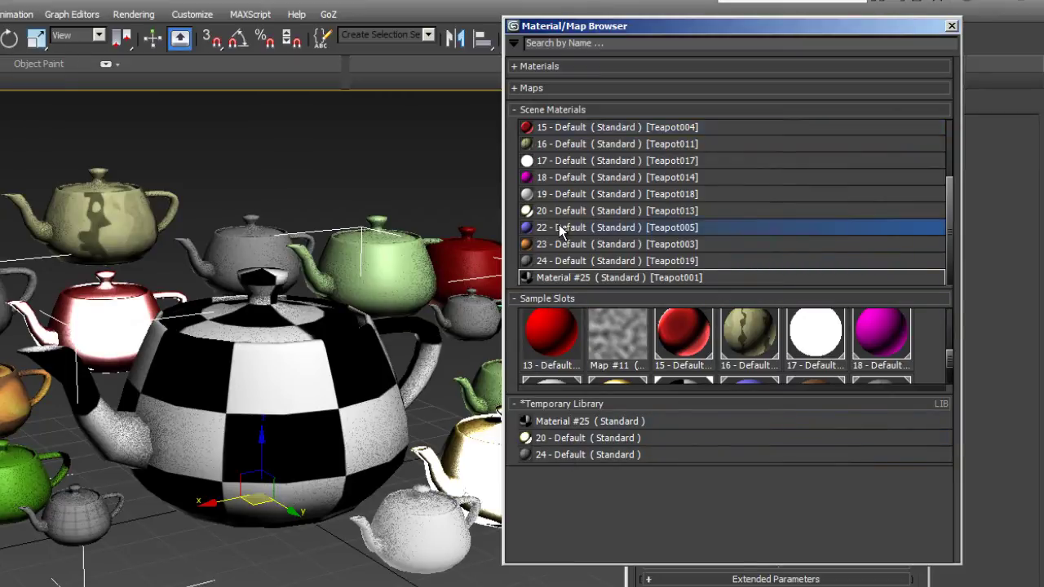
{"action": "right_click", "coordinate": [568, 227]}
{"action": "mouse_move", "coordinate": [628, 272]}
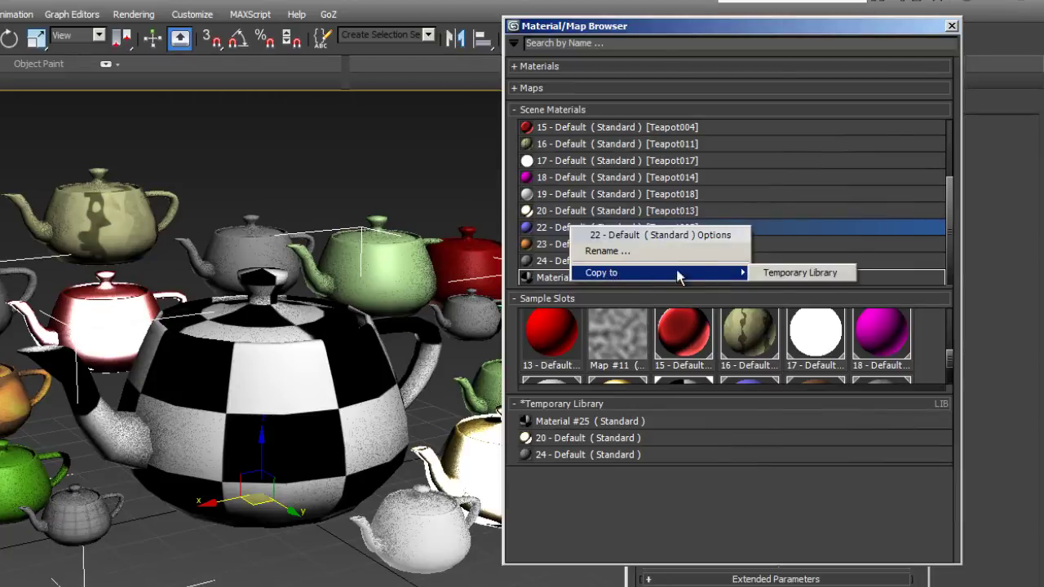
{"action": "left_click", "coordinate": [781, 273]}
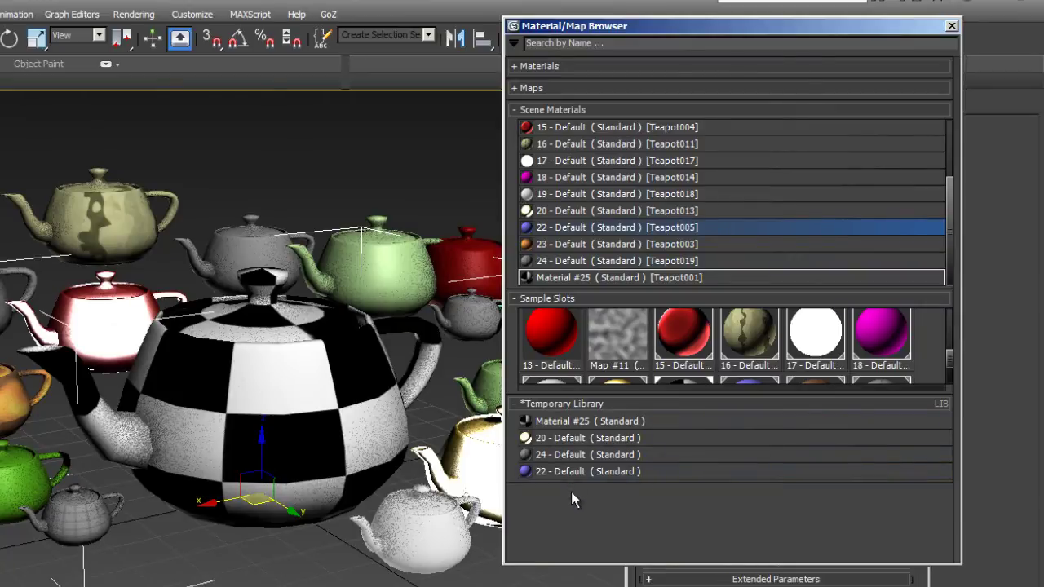
{"action": "middle_click_drag", "start_coordinate": [457, 408], "coordinate": [335, 408]}
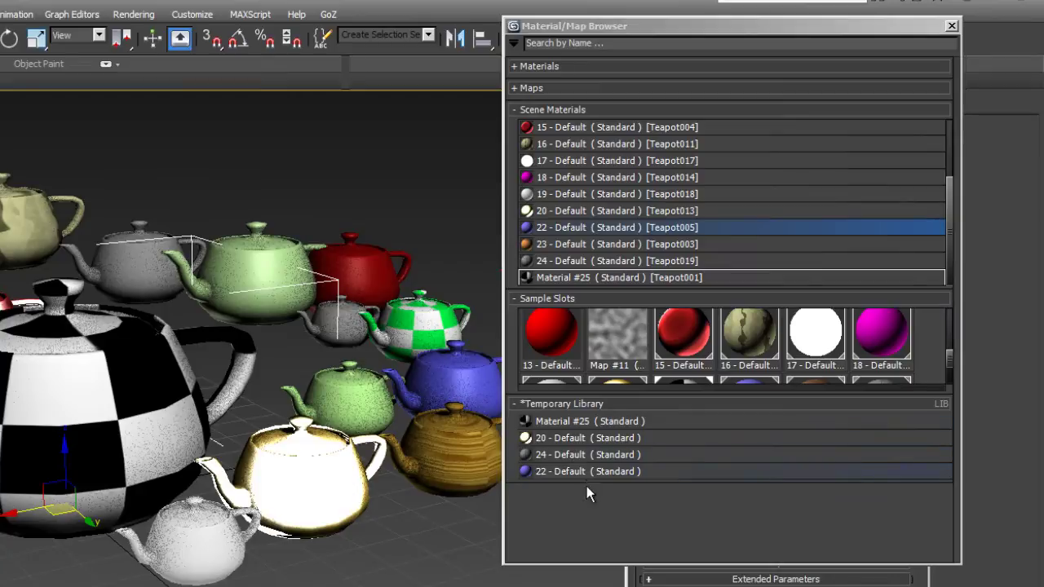
{"action": "mouse_move", "coordinate": [135, 455]}
{"action": "middle_mouse_down"}
{"action": "mouse_move", "coordinate": [246, 460]}
{"action": "mouse_move", "coordinate": [247, 484]}
{"action": "middle_mouse_up"}
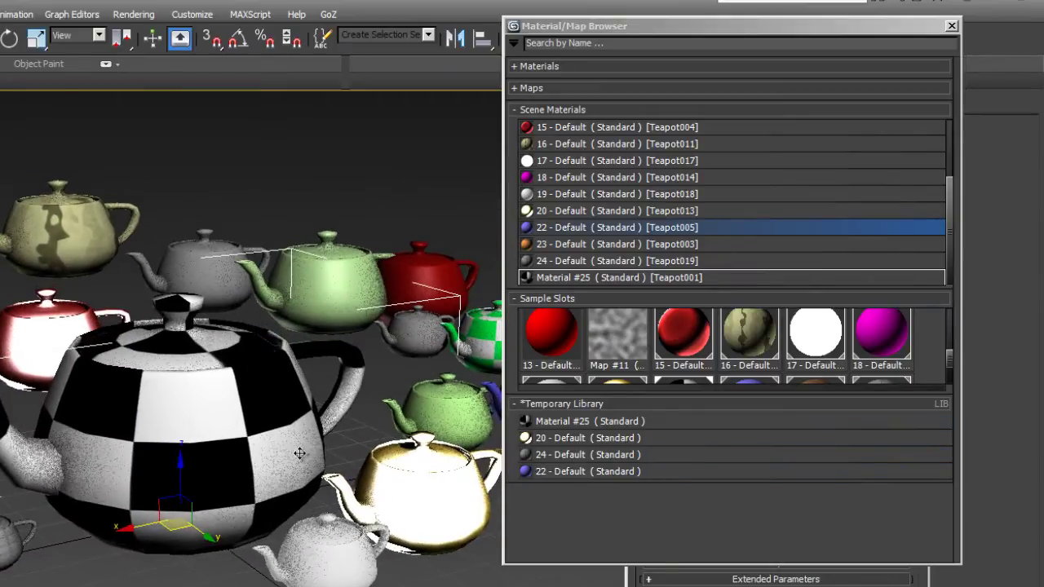
Close the Material/Map Browser and make the khaki camouflage material active.
{"action": "left_click", "coordinate": [952, 25]}
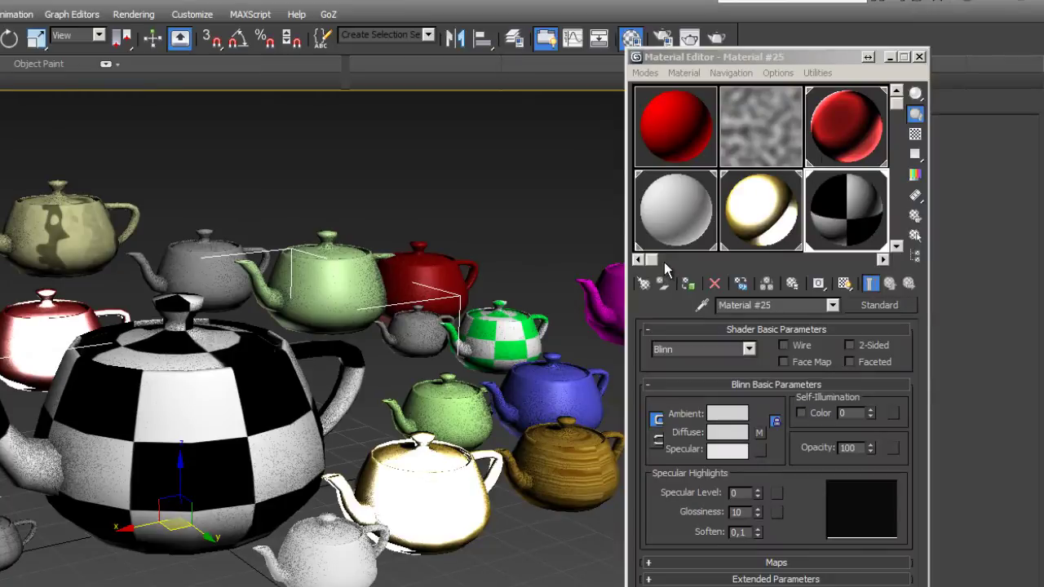
{"action": "left_click_drag", "start_coordinate": [664, 261], "coordinate": [721, 261]}
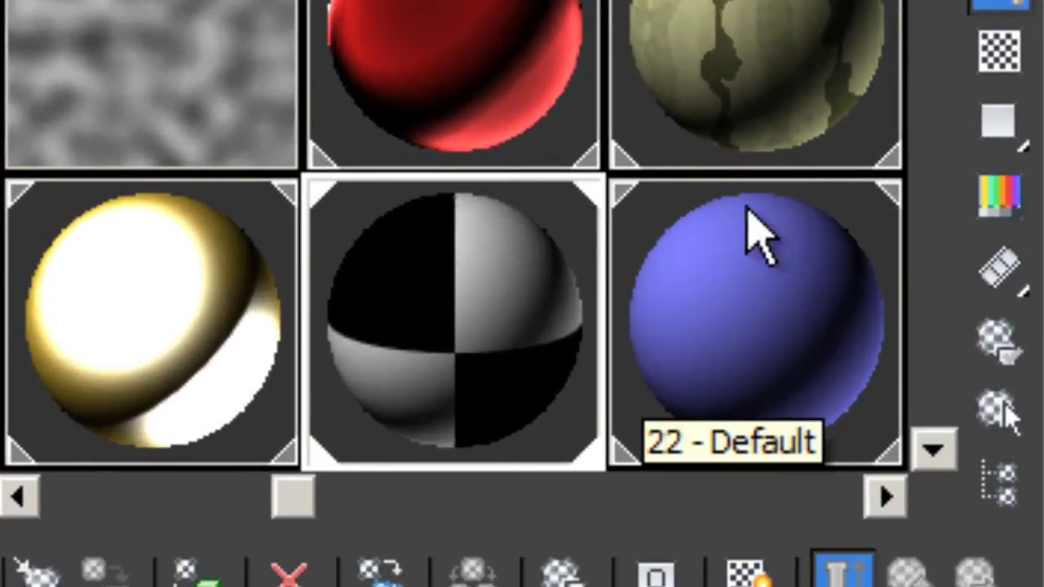
{"action": "left_click", "coordinate": [734, 70]}
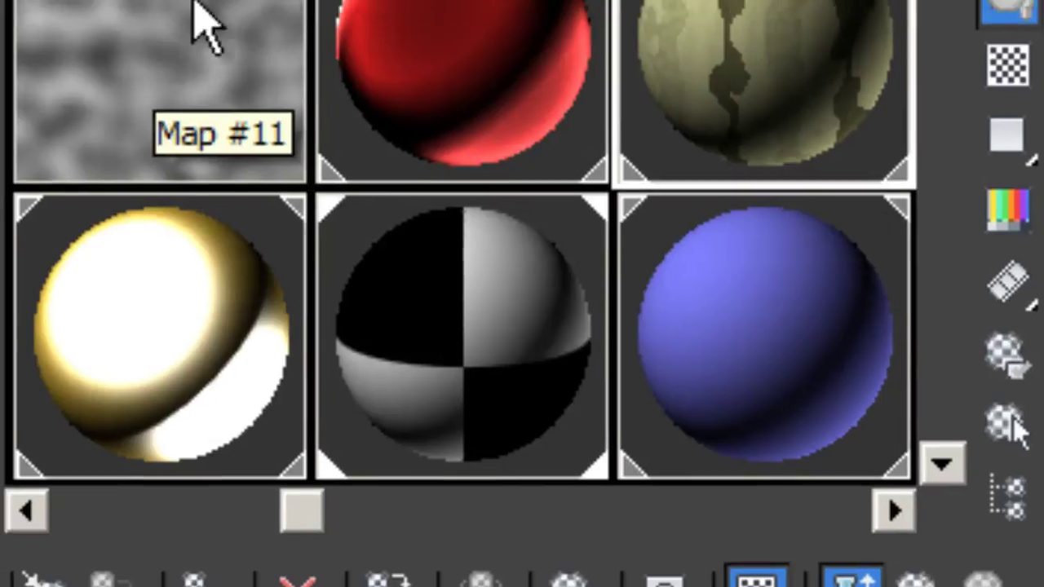
Select the Map #11 noise map slot and review its parameters.
{"action": "left_click", "coordinate": [146, 57]}
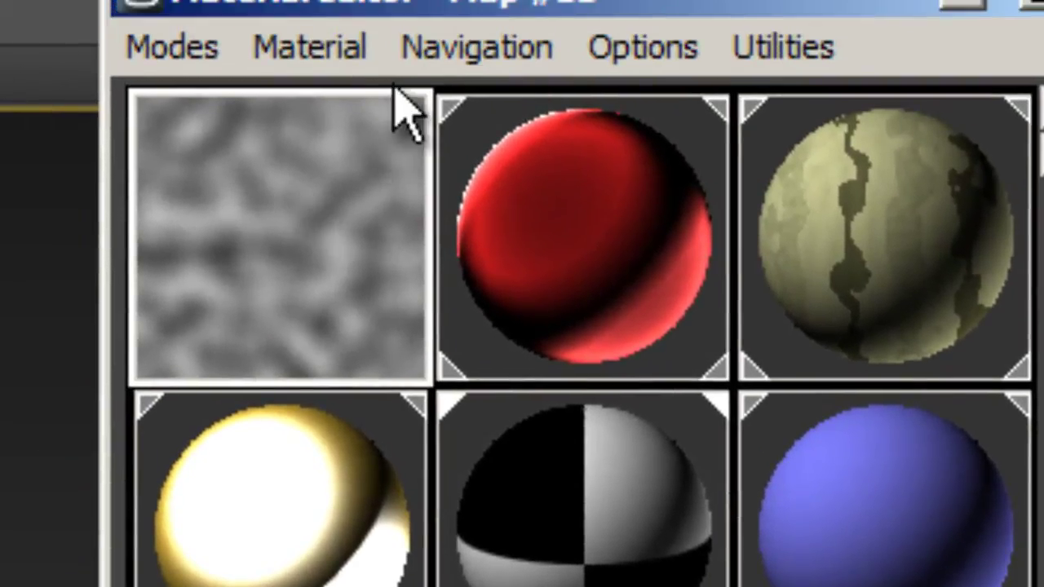
{"action": "middle_click_drag", "start_coordinate": [280, 151], "coordinate": [345, 152]}
{"action": "middle_click_drag", "start_coordinate": [164, 237], "coordinate": [400, 237]}
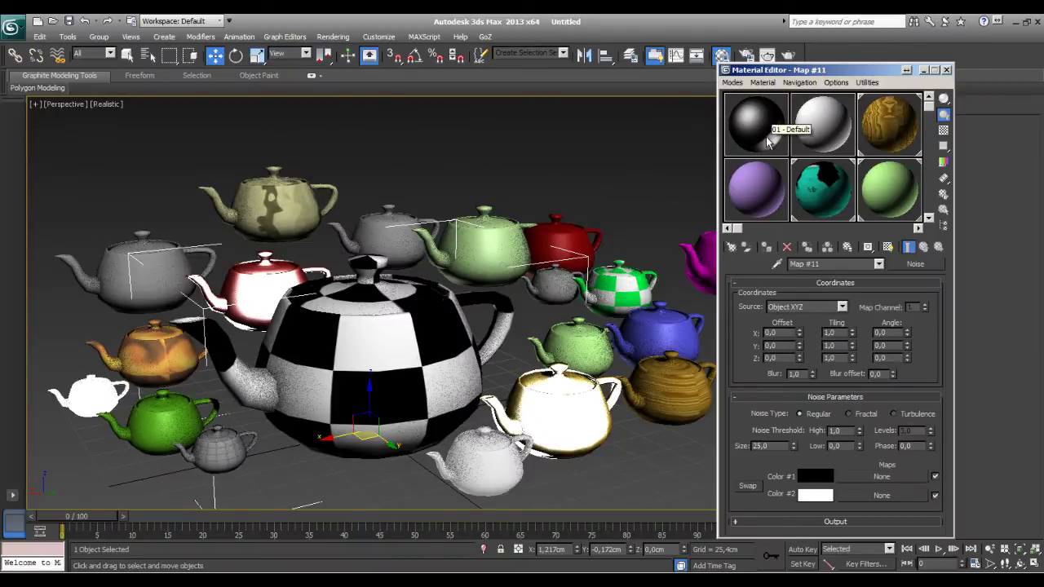
{"action": "left_click_drag", "start_coordinate": [737, 228], "coordinate": [891, 251]}
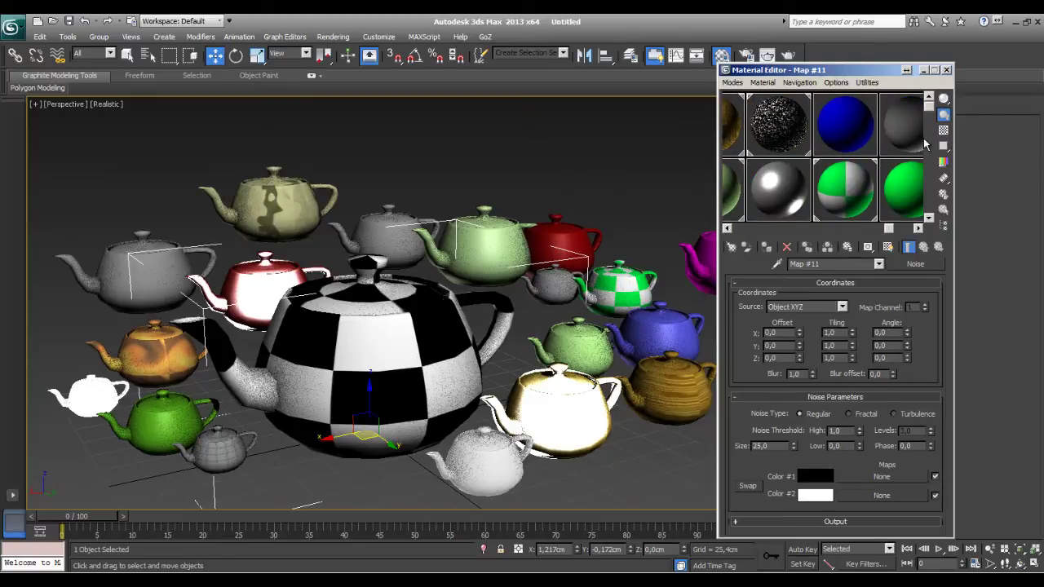
{"action": "left_click_drag", "start_coordinate": [929, 113], "coordinate": [929, 167]}
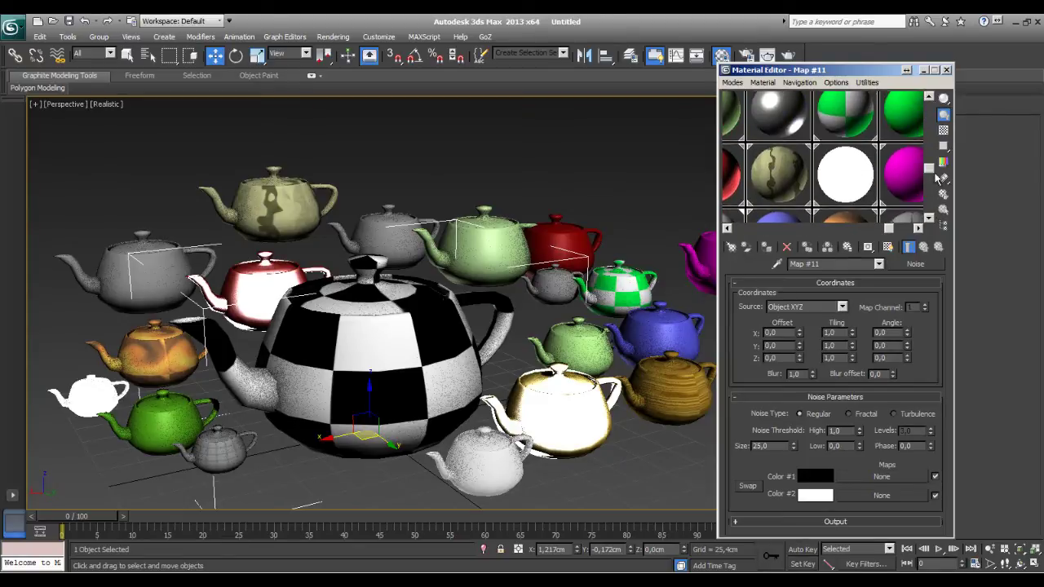
{"action": "left_click_drag", "start_coordinate": [890, 231], "coordinate": [803, 230]}
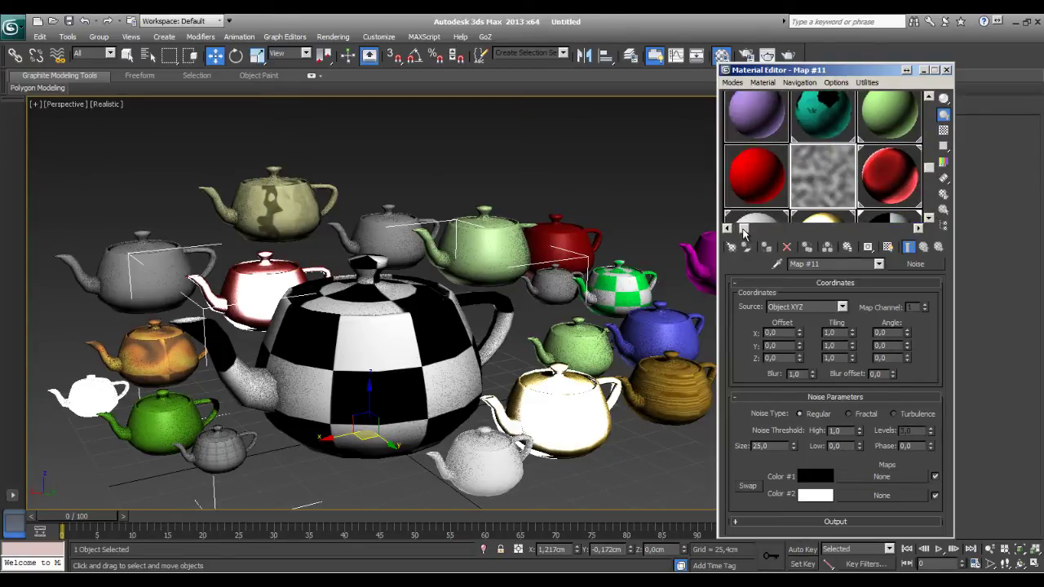
{"action": "left_click_drag", "start_coordinate": [928, 169], "coordinate": [929, 208]}
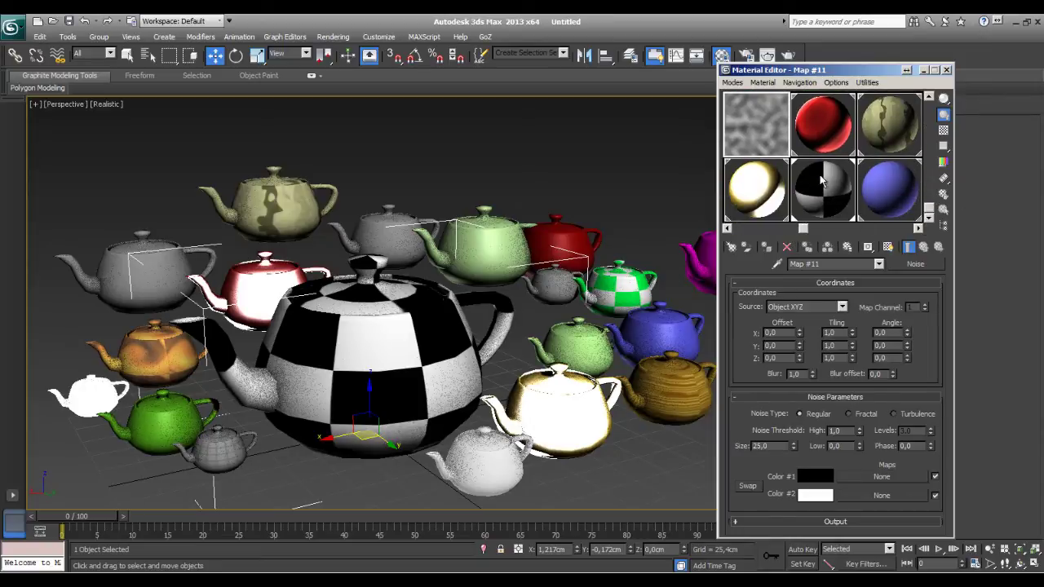
{"action": "left_click_drag", "start_coordinate": [851, 75], "coordinate": [850, 51]}
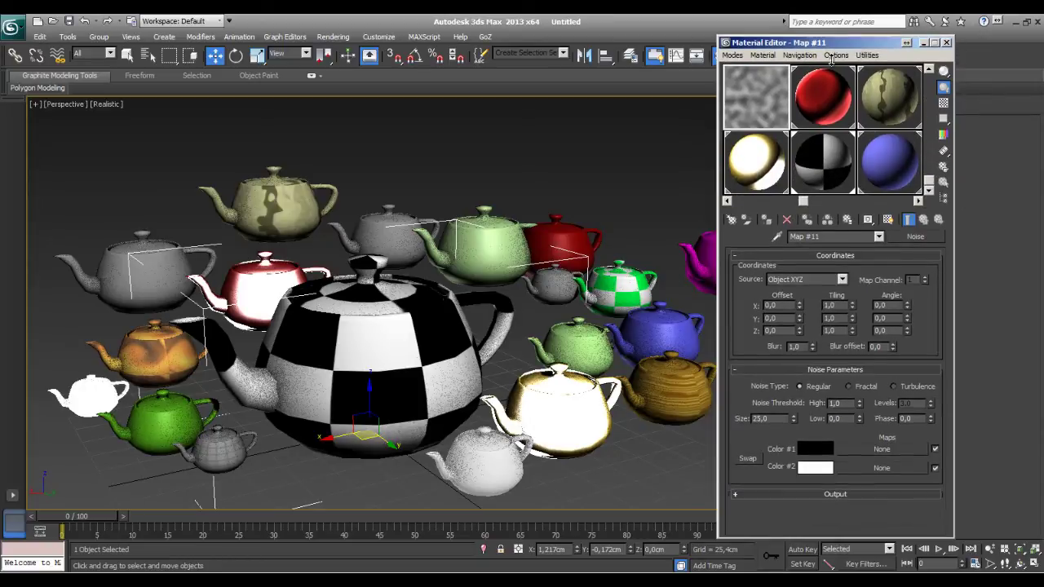
Open Material #25's Diffuse Checker map, try Tiling U 7,9, then reset it to 1,0.
{"action": "left_click", "coordinate": [818, 159]}
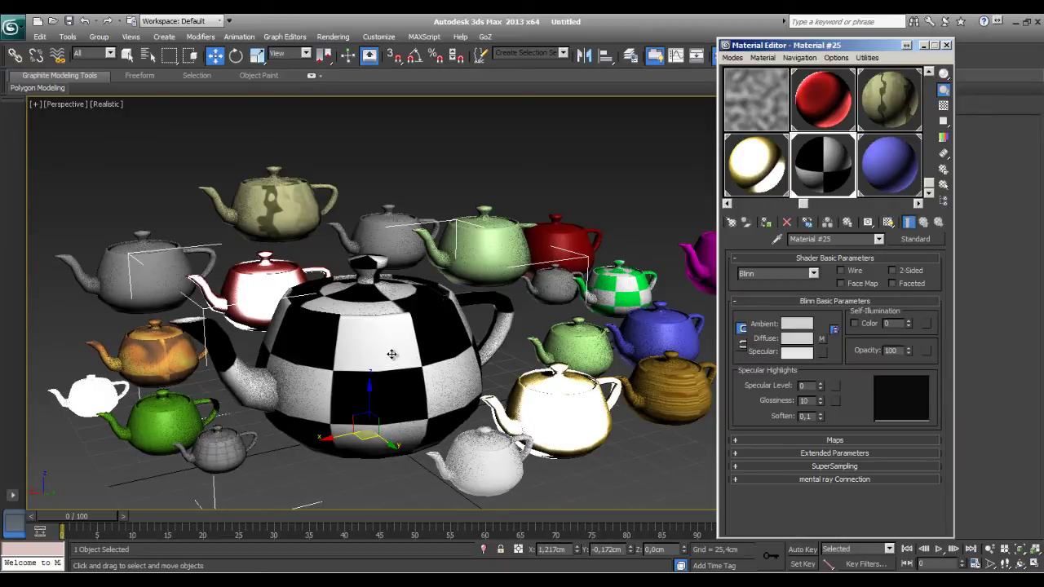
{"action": "left_click", "coordinate": [821, 337]}
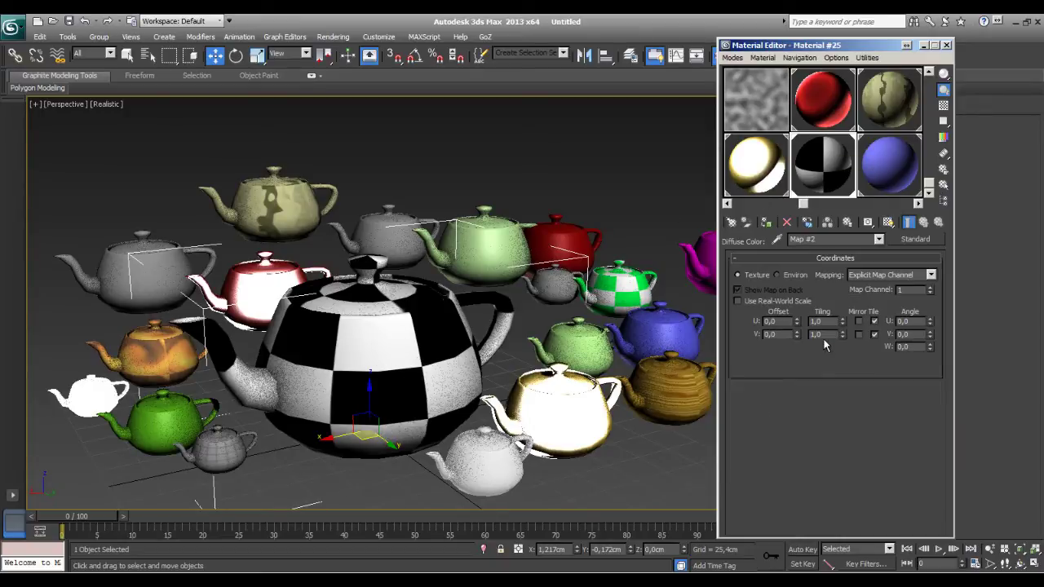
{"action": "type", "text": "7,9"}
{"action": "key", "text": "Return"}
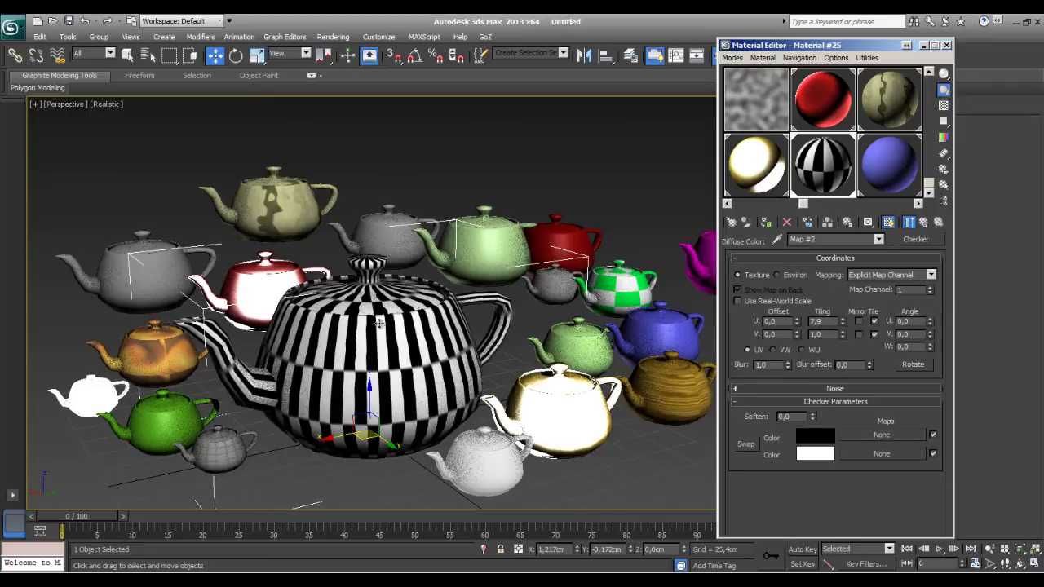
{"action": "left_click_drag", "start_coordinate": [844, 325], "coordinate": [842, 366]}
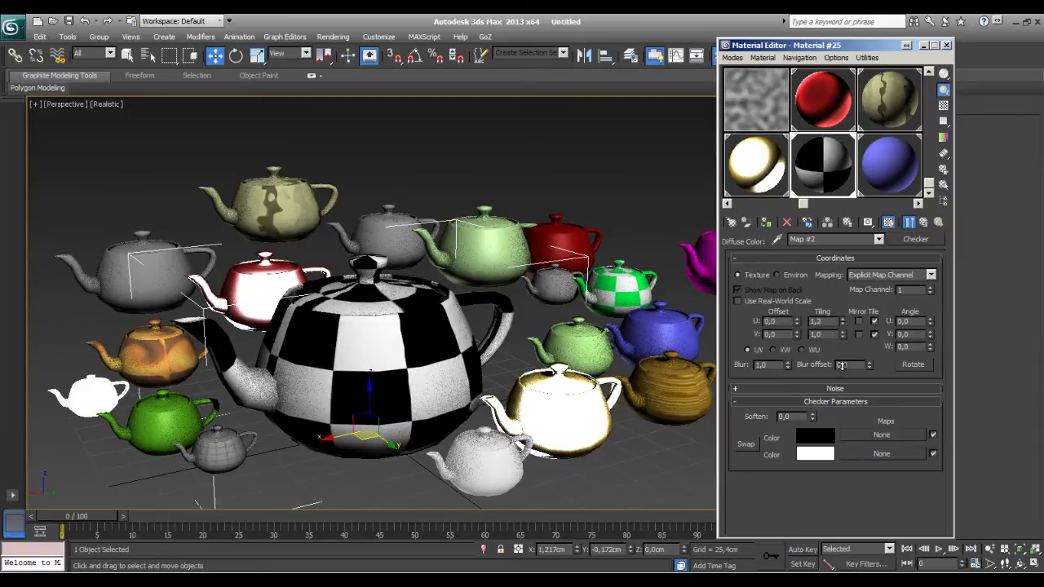
{"action": "right_click", "coordinate": [843, 323]}
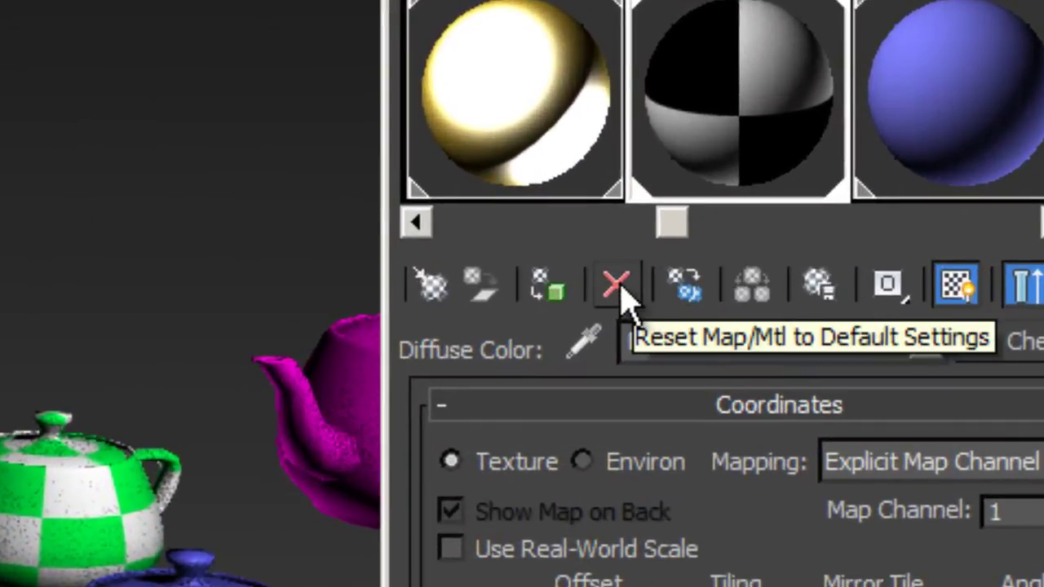
Reset the Checker map to defaults, affecting only the map in the editor slot.
{"action": "left_click", "coordinate": [725, 246]}
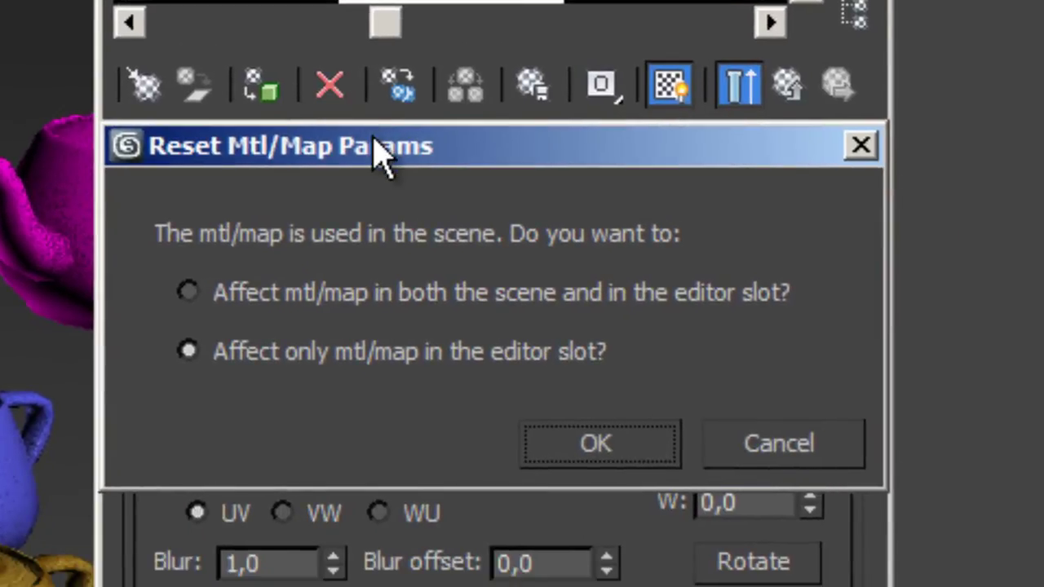
{"action": "left_click_drag", "start_coordinate": [373, 147], "coordinate": [363, 195]}
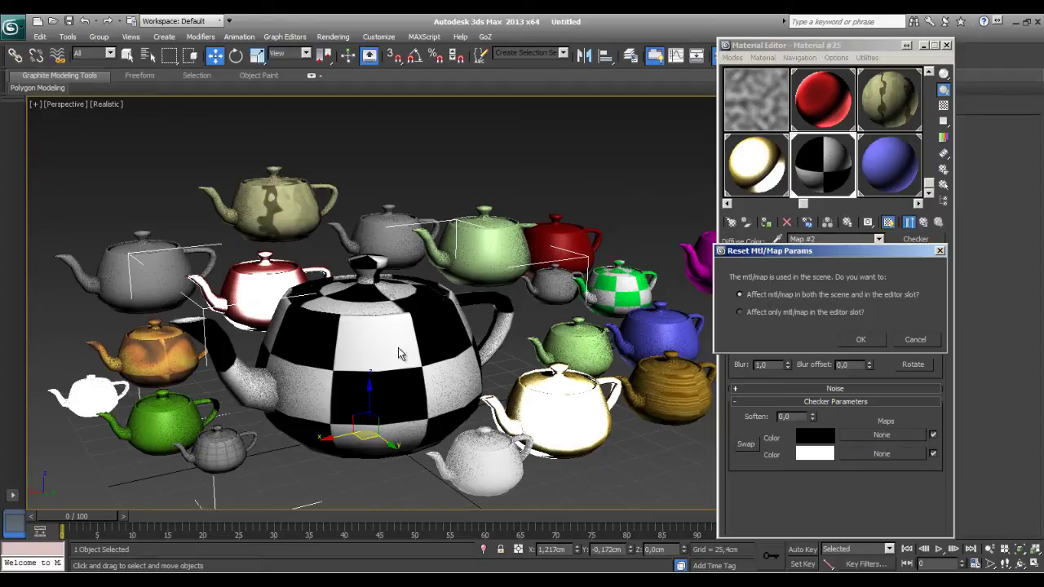
{"action": "left_click", "coordinate": [741, 311]}
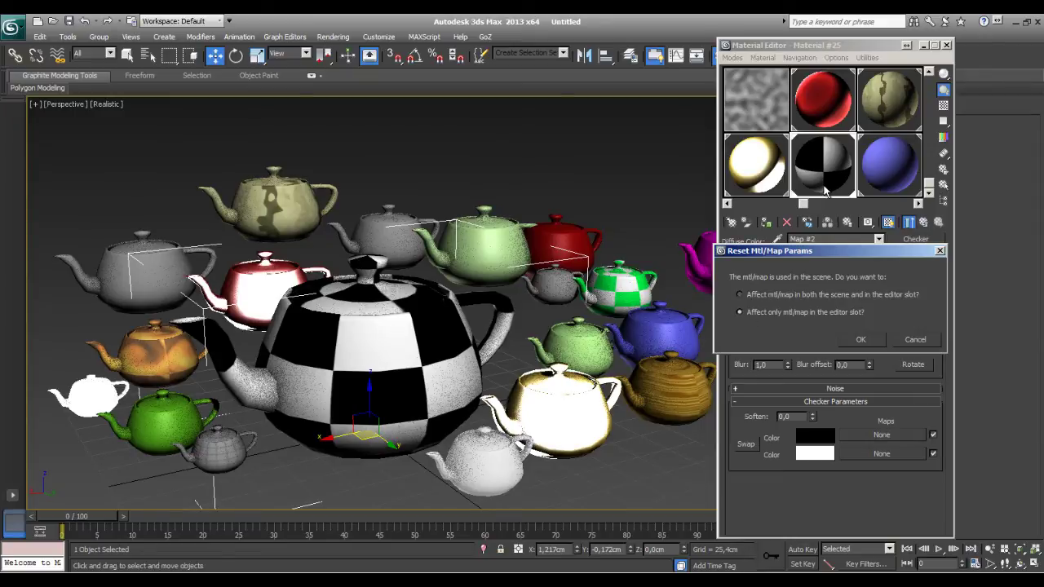
{"action": "left_click", "coordinate": [863, 341]}
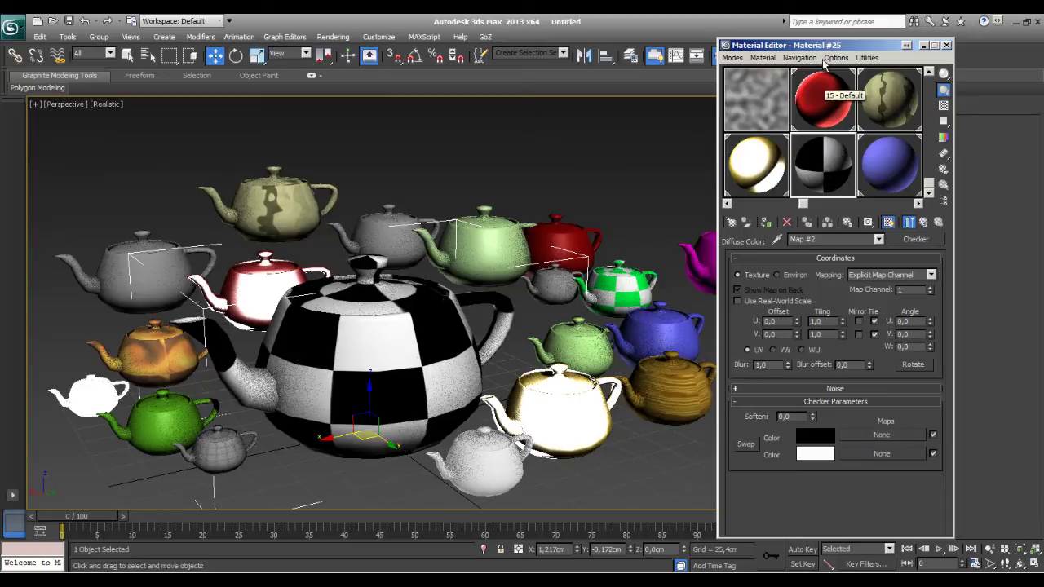
Apply the checker material to Teapot005 and set Map #2's Tiling U to 1,2.
{"action": "left_click_drag", "start_coordinate": [824, 47], "coordinate": [743, 50]}
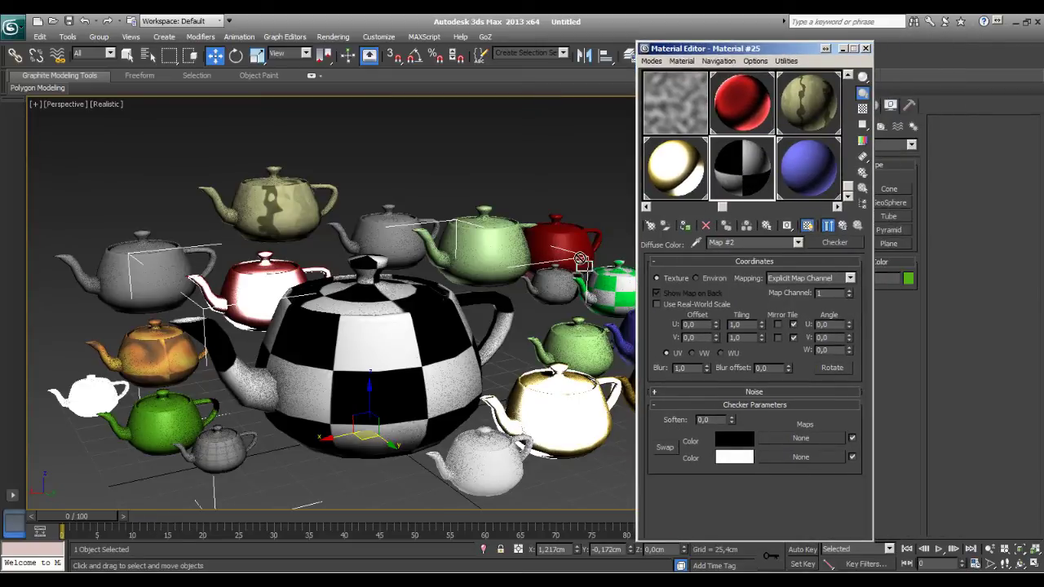
{"action": "left_click_drag", "start_coordinate": [140, 262], "coordinate": [144, 250]}
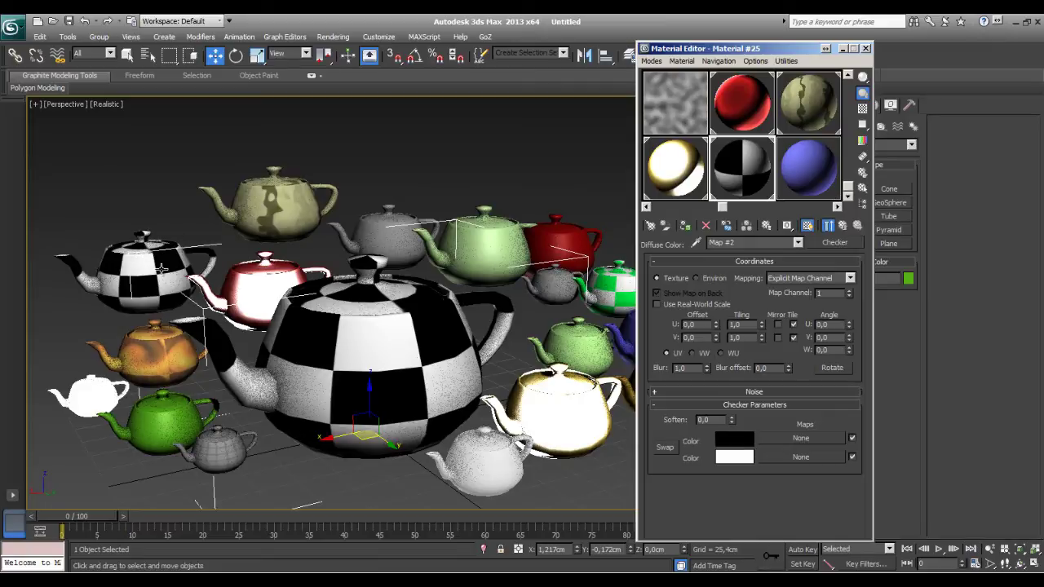
{"action": "left_click_drag", "start_coordinate": [763, 322], "coordinate": [763, 310]}
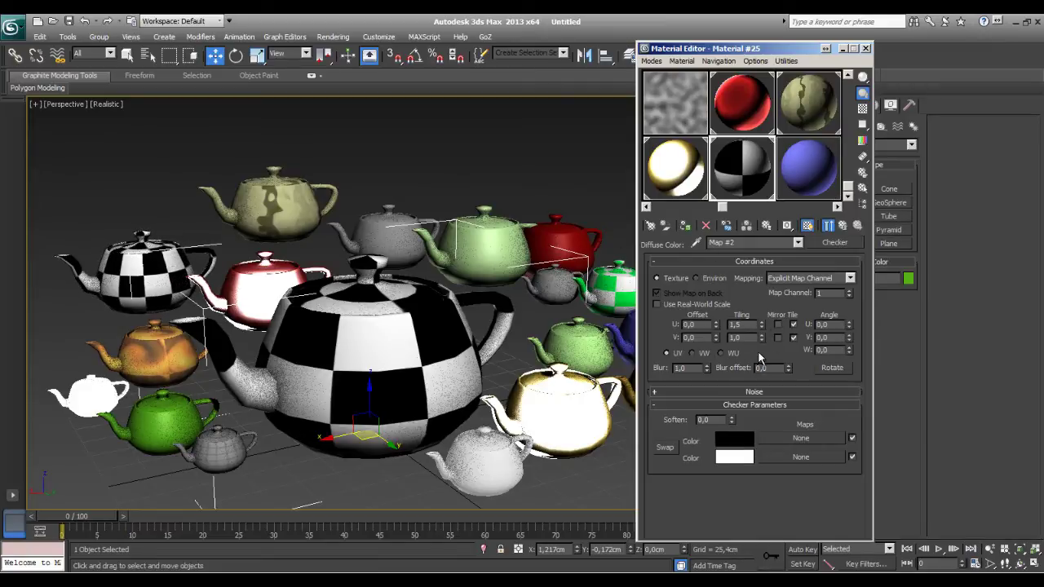
{"action": "mouse_move", "coordinate": [763, 325]}
{"action": "left_mouse_down"}
{"action": "mouse_move", "coordinate": [762, 342]}
{"action": "mouse_move", "coordinate": [762, 319]}
{"action": "left_mouse_up"}
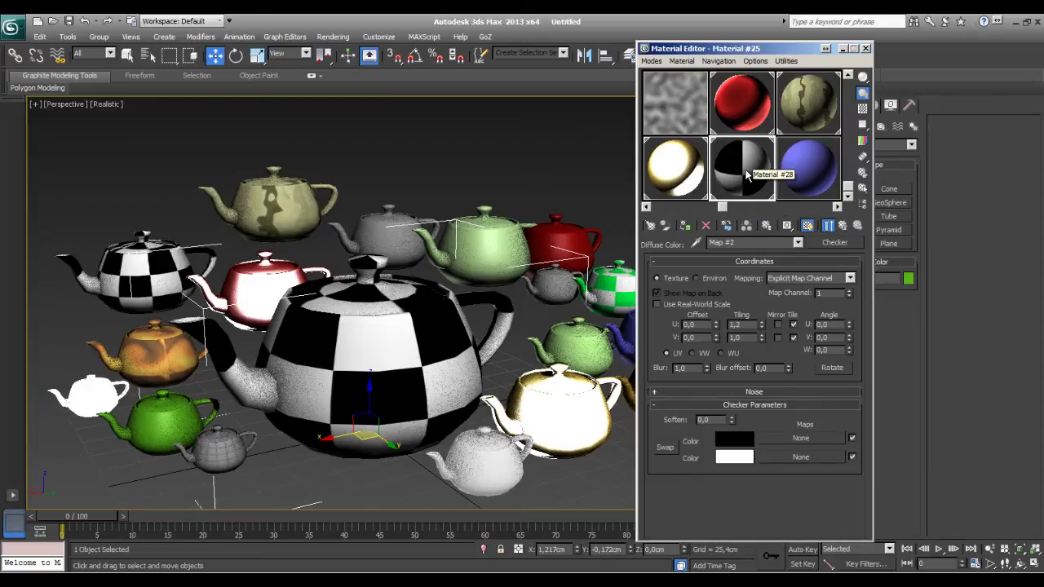
Pick the Swirl map type to replace the diffuse Checker map.
{"action": "left_click", "coordinate": [835, 243]}
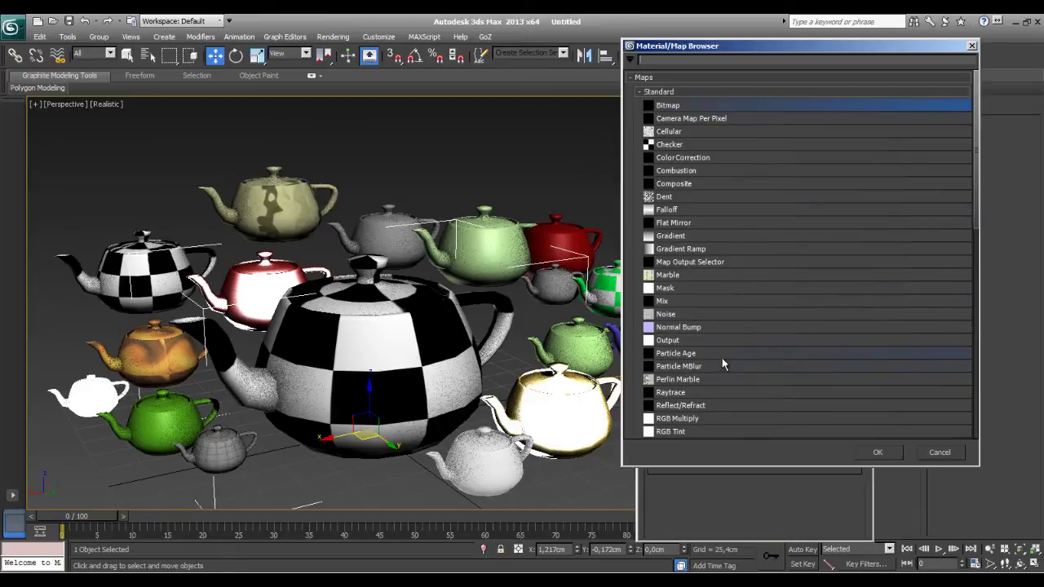
{"action": "left_click", "coordinate": [649, 79]}
{"action": "left_click", "coordinate": [649, 79]}
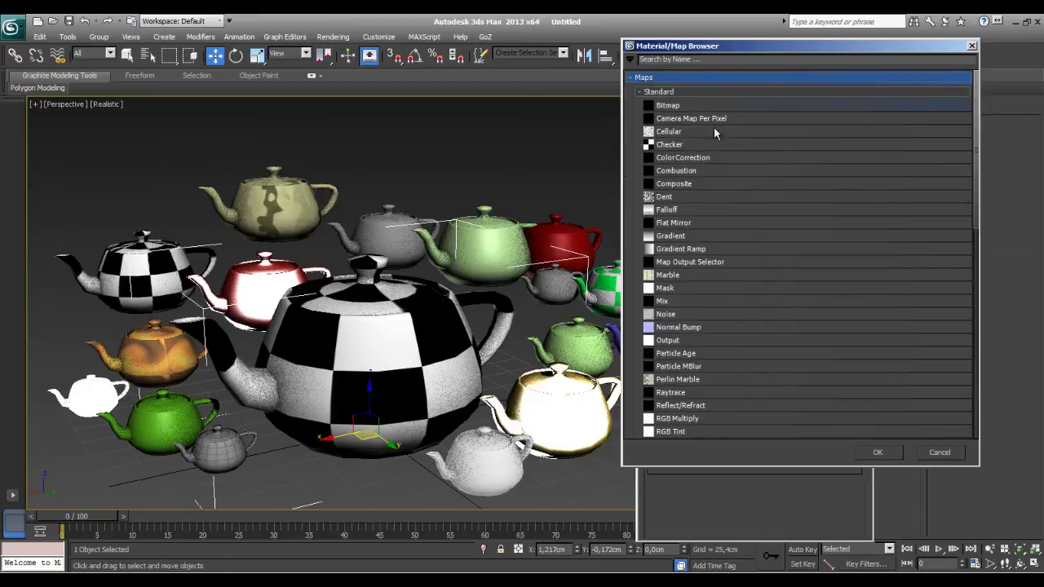
{"action": "scroll", "coordinate": [745, 285], "scroll_direction": "down", "scroll_amount": 3}
{"action": "scroll", "coordinate": [745, 285], "scroll_direction": "down", "scroll_amount": 4}
{"action": "scroll", "coordinate": [739, 305], "scroll_direction": "down", "scroll_amount": 3}
{"action": "scroll", "coordinate": [735, 304], "scroll_direction": "down", "scroll_amount": 3}
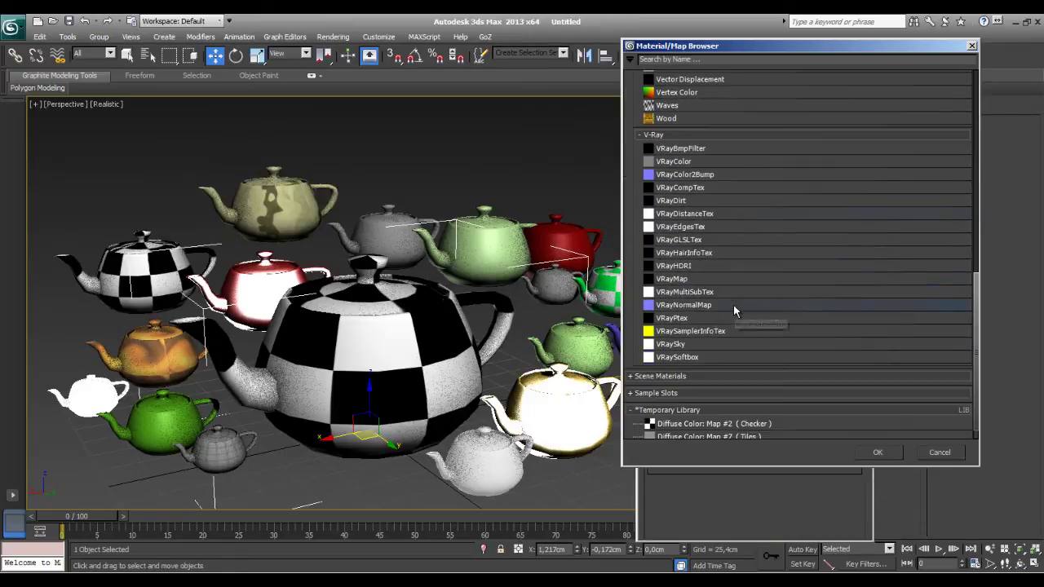
{"action": "scroll", "coordinate": [734, 302], "scroll_direction": "up", "scroll_amount": 1}
{"action": "scroll", "coordinate": [730, 306], "scroll_direction": "up", "scroll_amount": 1}
{"action": "scroll", "coordinate": [728, 307], "scroll_direction": "up", "scroll_amount": 1}
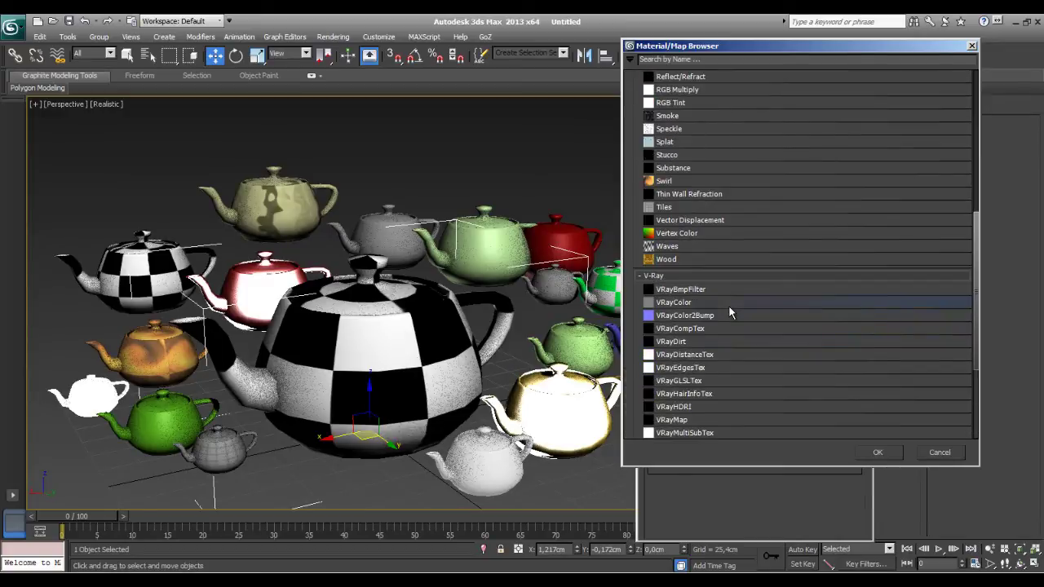
{"action": "scroll", "coordinate": [728, 306], "scroll_direction": "up", "scroll_amount": 1}
{"action": "scroll", "coordinate": [729, 312], "scroll_direction": "up", "scroll_amount": 1}
{"action": "scroll", "coordinate": [718, 286], "scroll_direction": "up", "scroll_amount": 1}
{"action": "scroll", "coordinate": [712, 267], "scroll_direction": "up", "scroll_amount": 1}
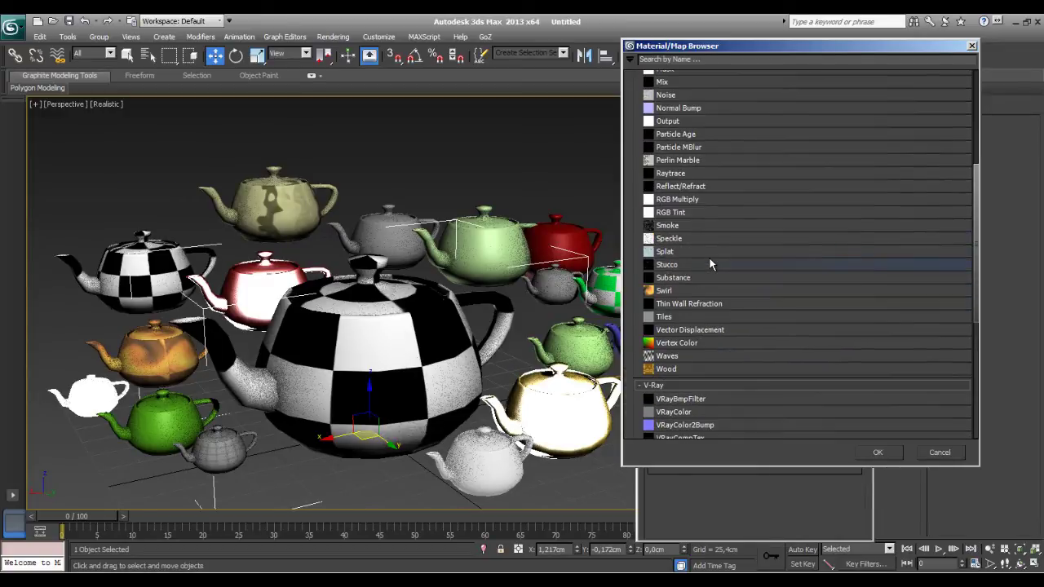
{"action": "double_click", "coordinate": [678, 291]}
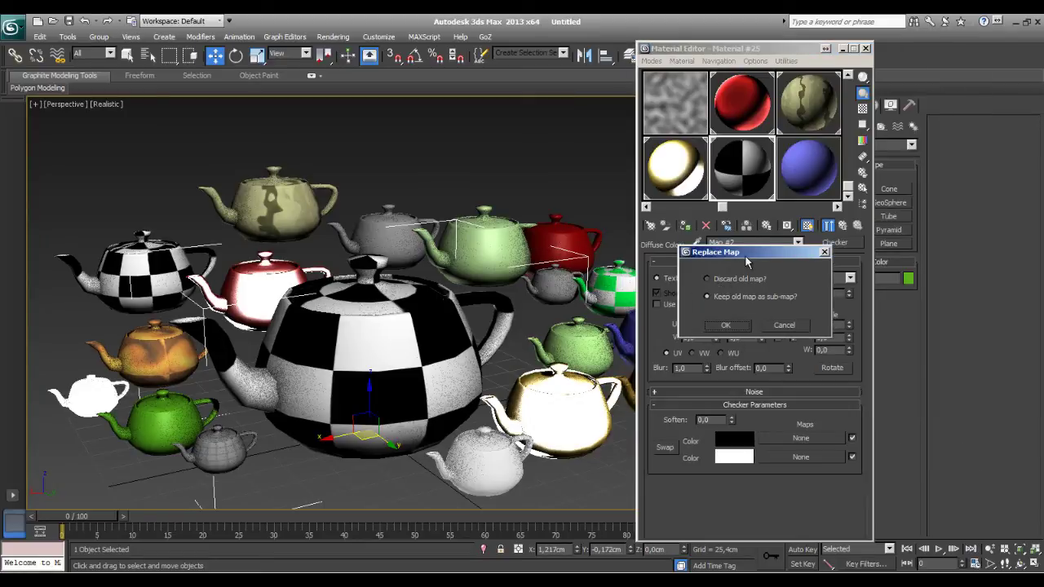
Discard the old Checker map and show the Swirl material shaded in the viewport.
{"action": "left_click_drag", "start_coordinate": [746, 253], "coordinate": [760, 257]}
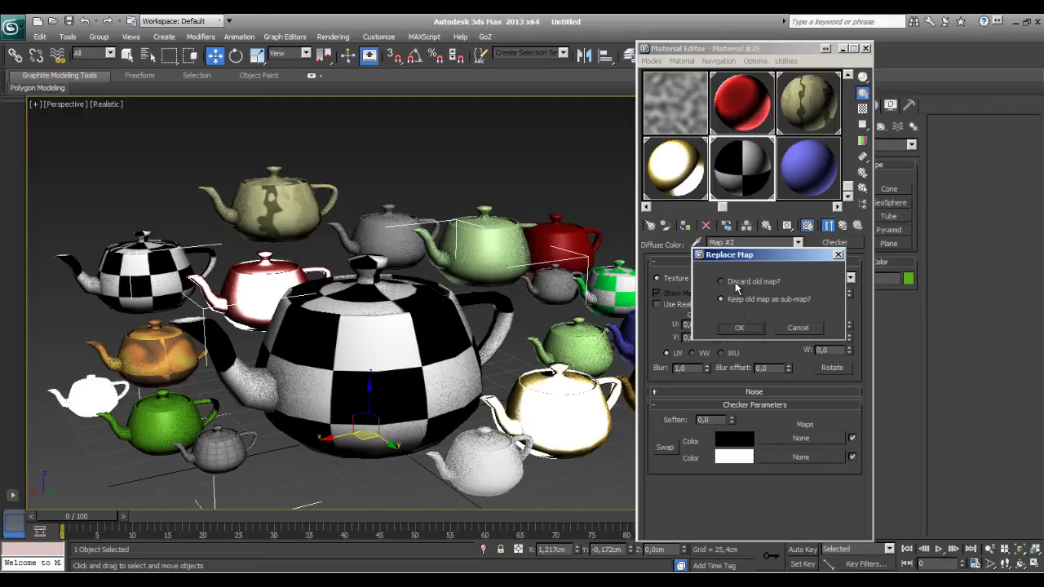
{"action": "left_click", "coordinate": [734, 282]}
{"action": "left_click", "coordinate": [739, 328]}
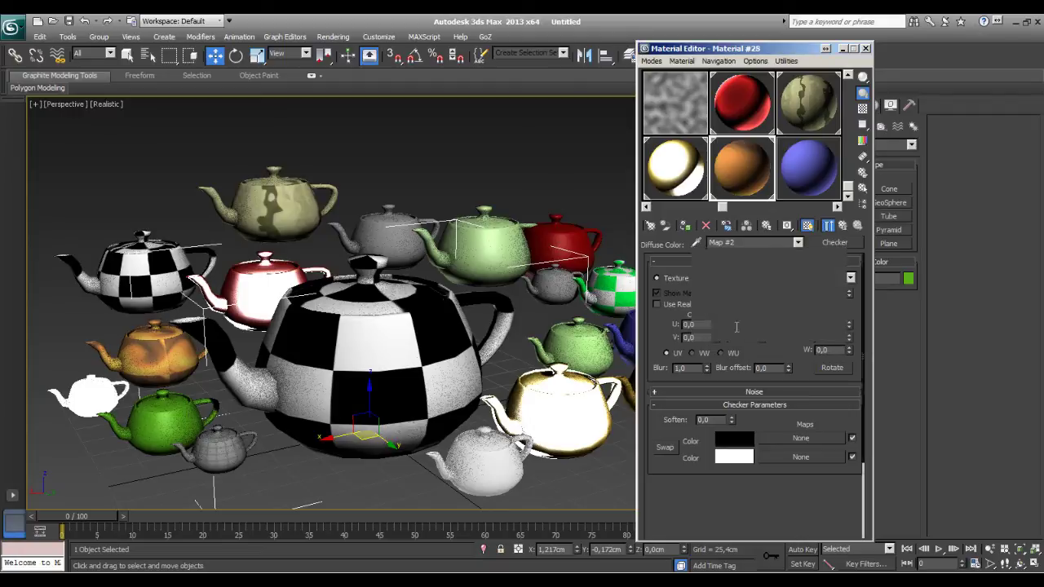
{"action": "left_click", "coordinate": [807, 225]}
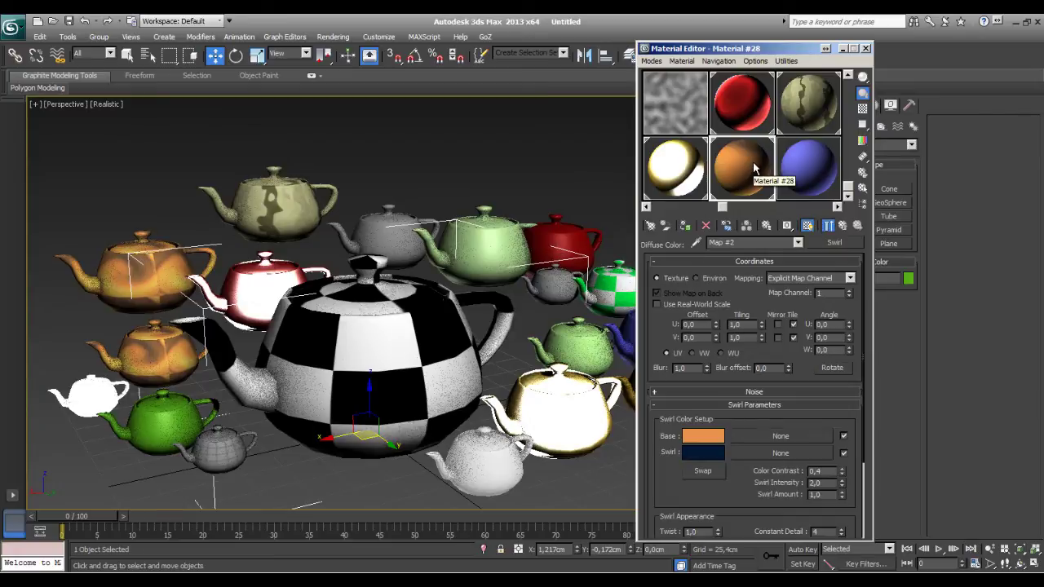
Replace the Swirl diffuse map with Cellular, discarding the old map.
{"action": "left_click", "coordinate": [834, 242]}
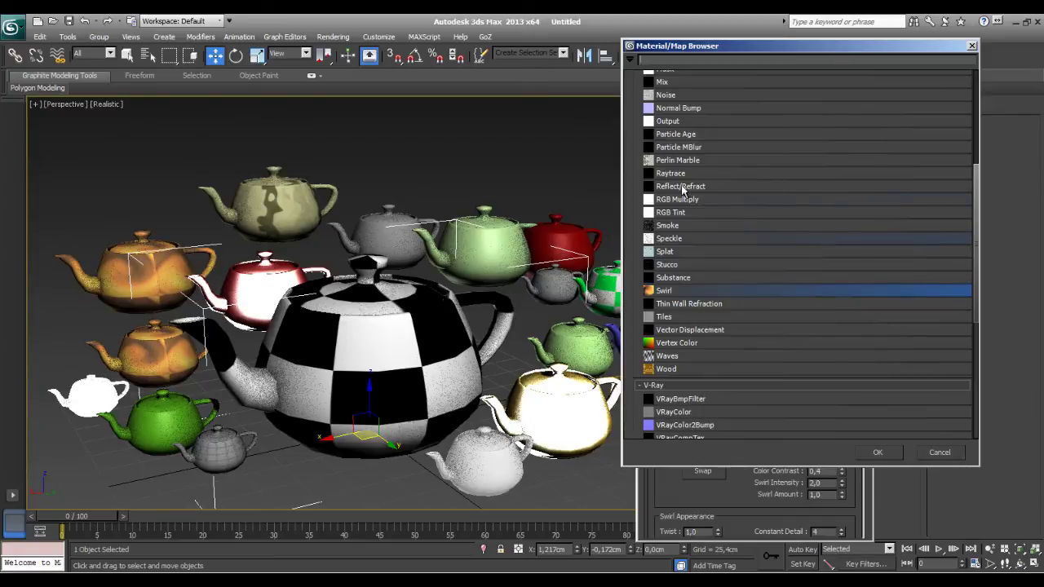
{"action": "scroll", "coordinate": [665, 181], "scroll_direction": "up", "scroll_amount": 2}
{"action": "scroll", "coordinate": [665, 182], "scroll_direction": "up", "scroll_amount": 3}
{"action": "scroll", "coordinate": [665, 181], "scroll_direction": "up", "scroll_amount": 1}
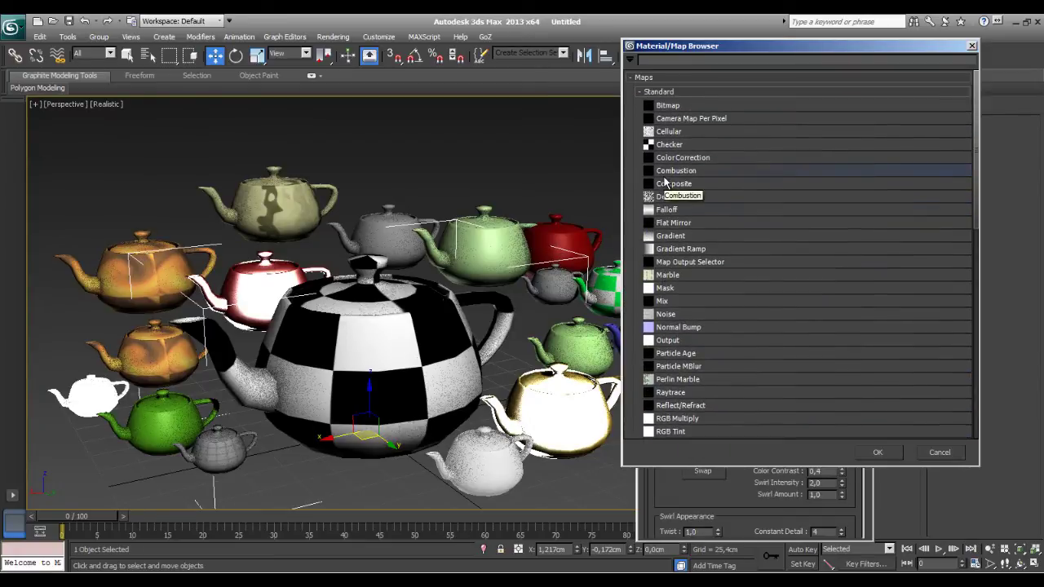
{"action": "left_click", "coordinate": [669, 132]}
{"action": "left_click", "coordinate": [878, 452]}
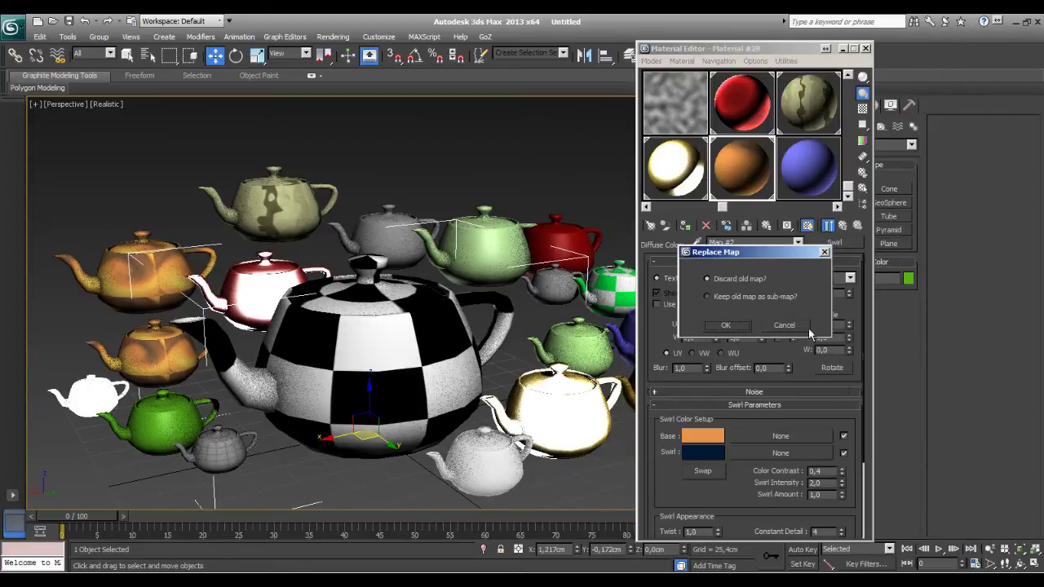
{"action": "left_click_drag", "start_coordinate": [732, 253], "coordinate": [779, 239]}
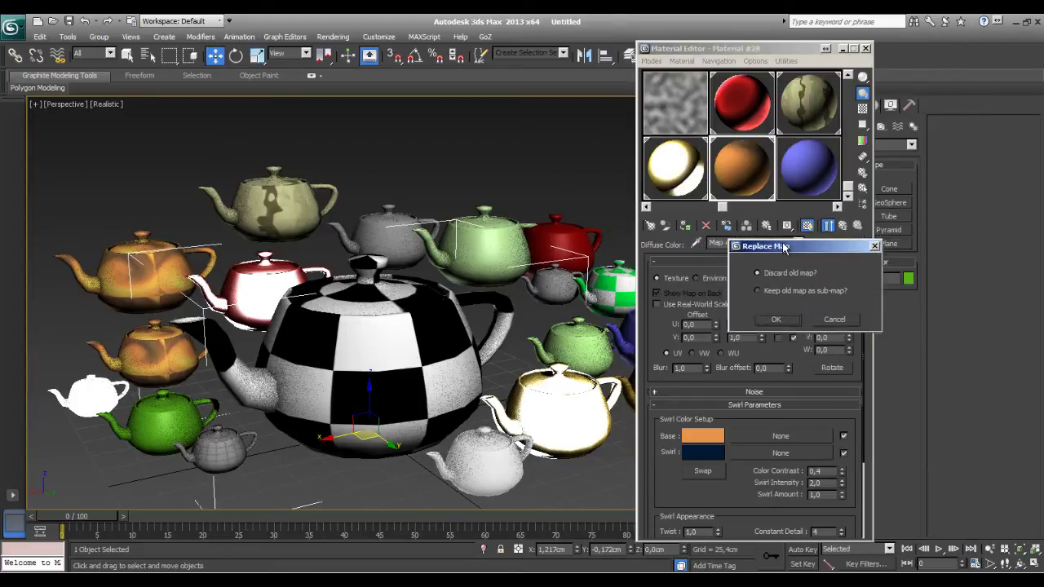
{"action": "left_click", "coordinate": [768, 309]}
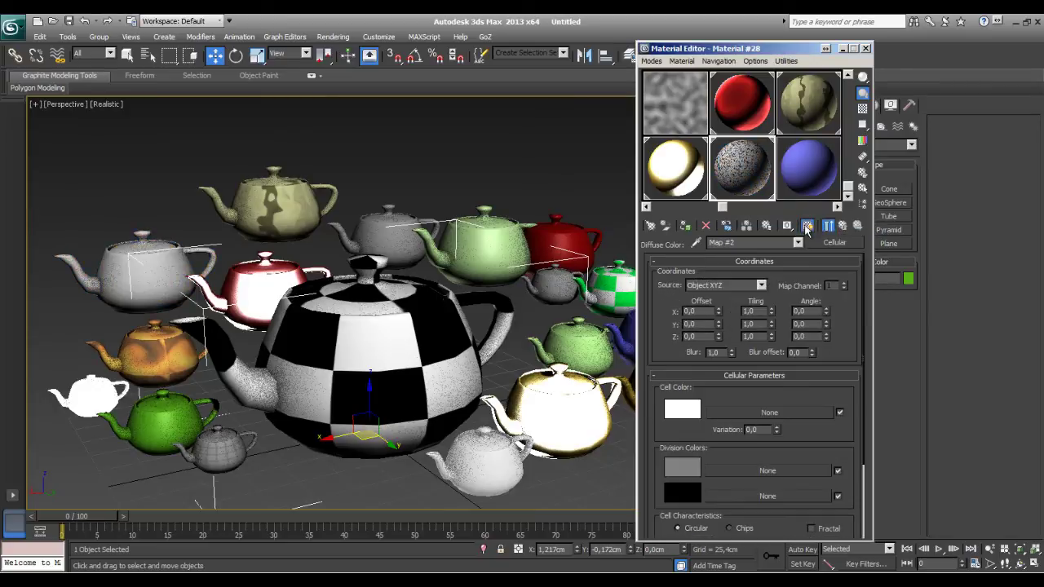
Load the blue 22 - Default material into the editor for editing.
{"action": "left_click_drag", "start_coordinate": [130, 306], "coordinate": [131, 306]}
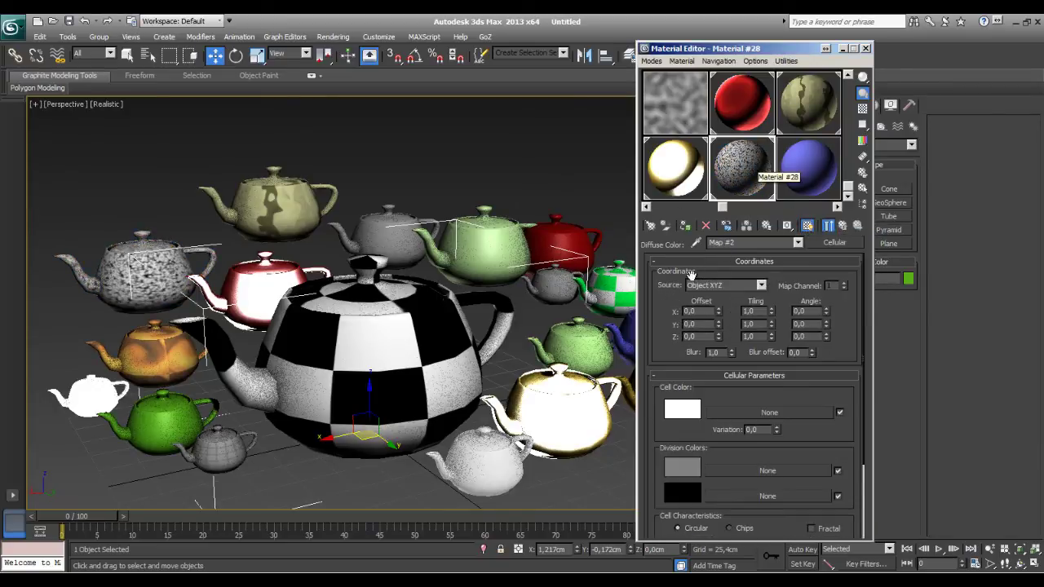
{"action": "middle_click_drag", "start_coordinate": [477, 345], "coordinate": [420, 358]}
{"action": "middle_click_drag", "start_coordinate": [527, 329], "coordinate": [565, 306]}
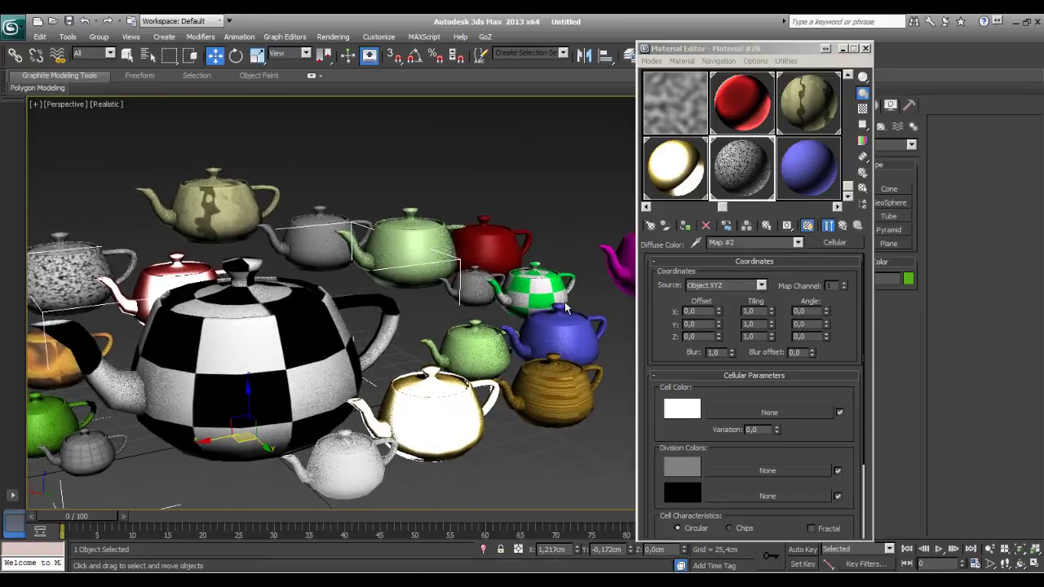
{"action": "left_click", "coordinate": [811, 175]}
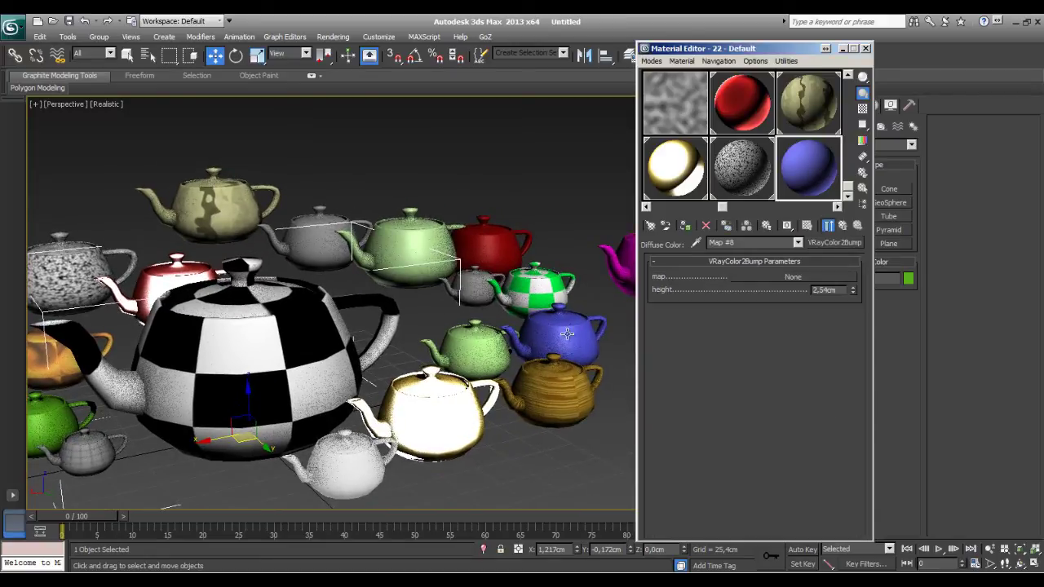
Reset the blue 22 - Default material, answering Sí, then reopen the Material/Map Browser.
{"action": "left_click", "coordinate": [705, 225]}
{"action": "mouse_move", "coordinate": [560, 268]}
{"action": "left_mouse_down"}
{"action": "mouse_move", "coordinate": [582, 211]}
{"action": "mouse_move", "coordinate": [534, 201]}
{"action": "left_mouse_up"}
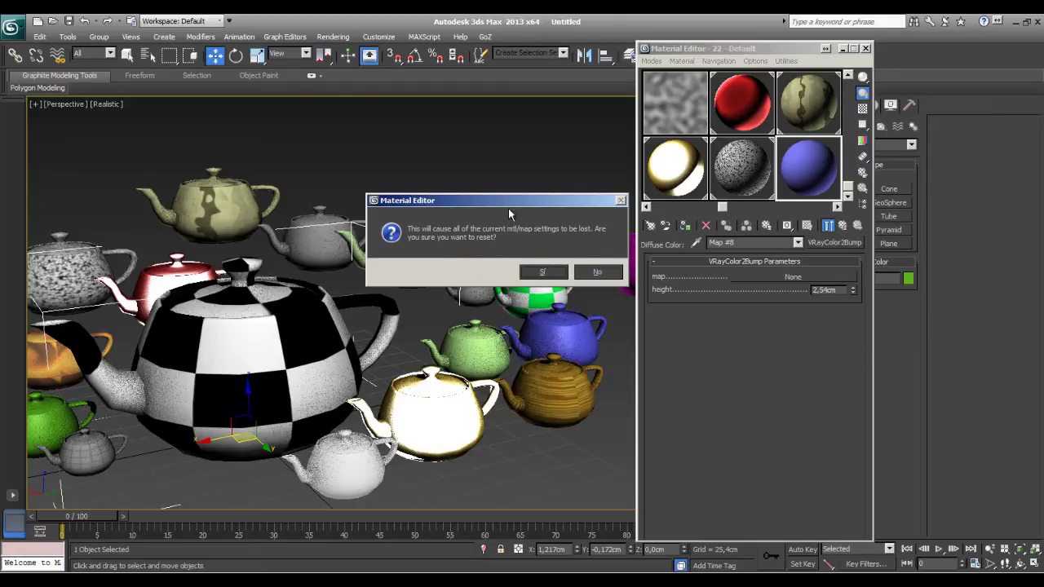
{"action": "left_click", "coordinate": [541, 274]}
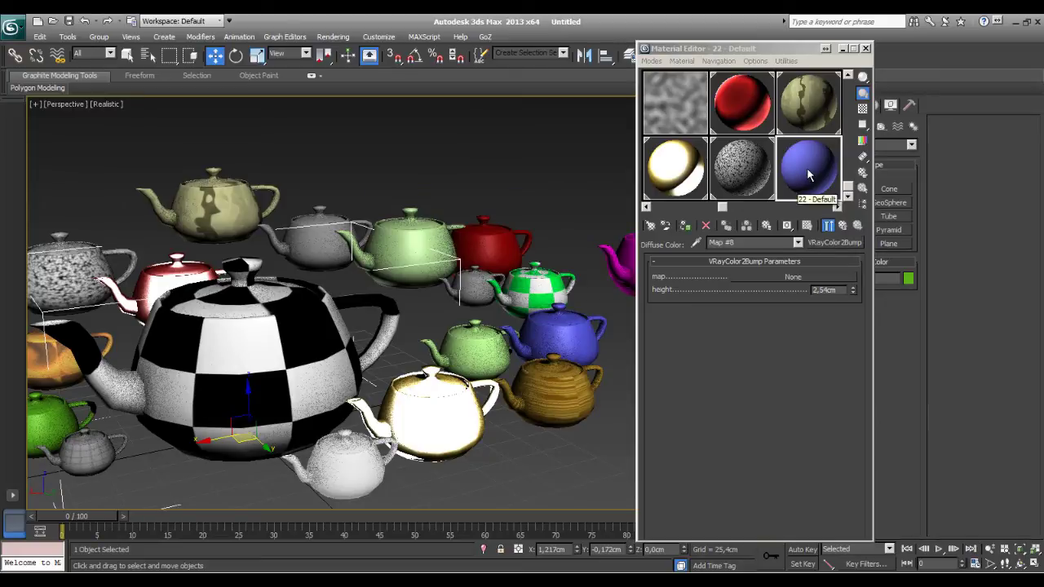
{"action": "left_click", "coordinate": [652, 227]}
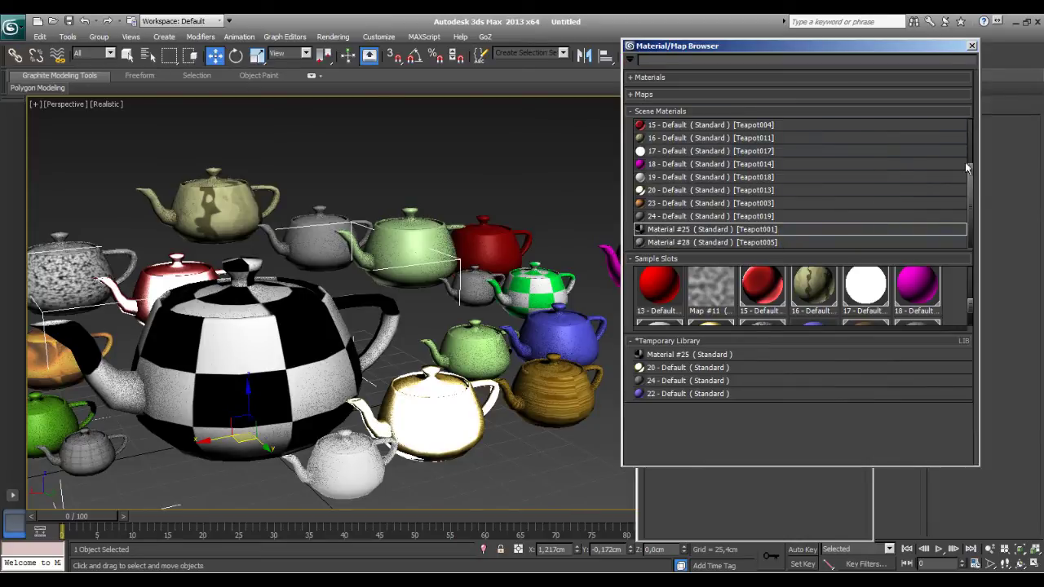
Create a new Standard material, Material #29, and edit its Diffuse colour.
{"action": "left_click", "coordinate": [649, 77]}
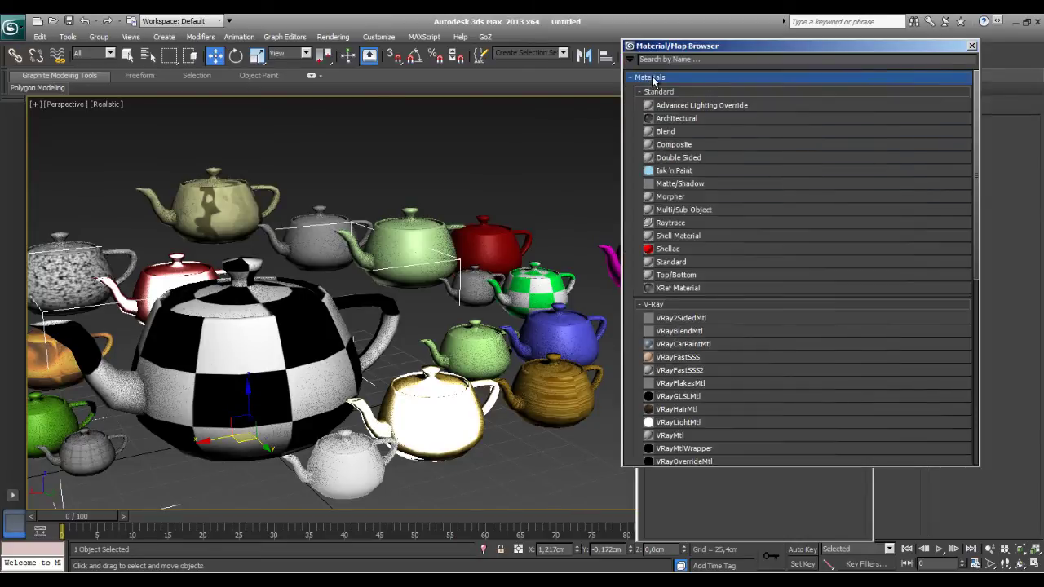
{"action": "double_click", "coordinate": [673, 263]}
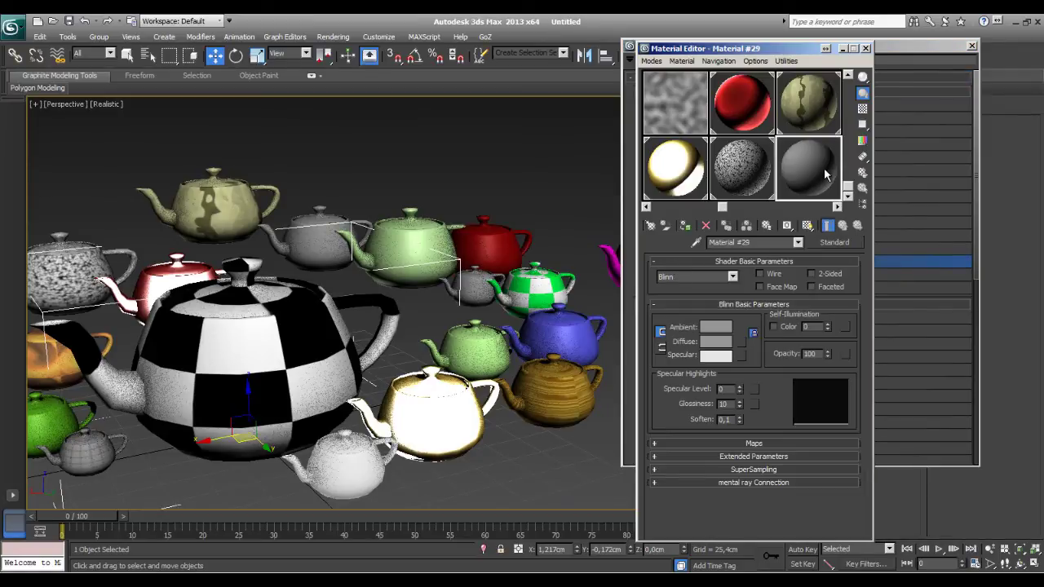
{"action": "left_click", "coordinate": [710, 343]}
Make Material #29's diffuse bright pink, with Specular Level 128 and Glossiness 50.
{"action": "left_click_drag", "start_coordinate": [490, 159], "coordinate": [432, 166]}
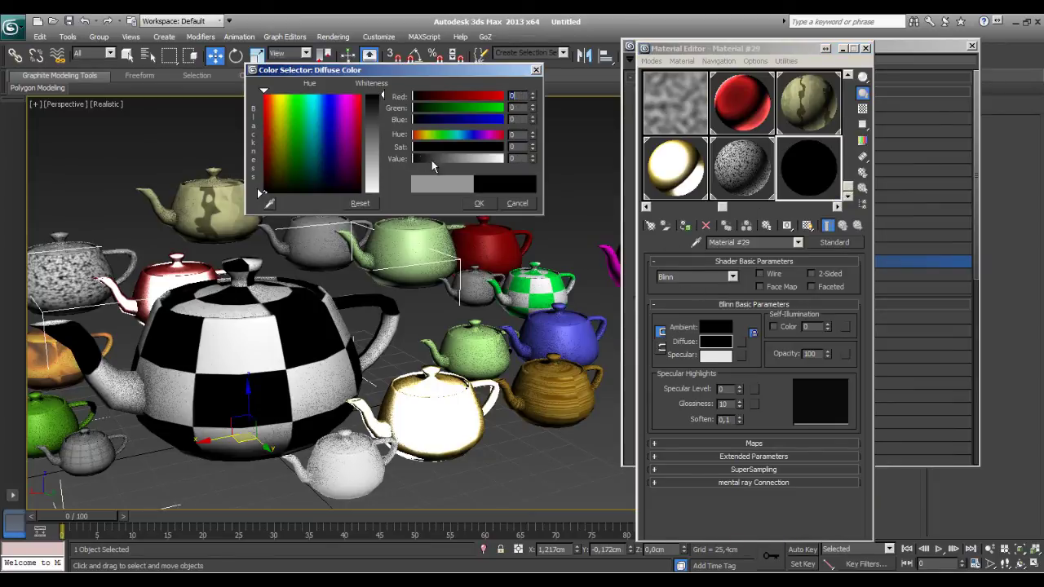
{"action": "left_click_drag", "start_coordinate": [381, 97], "coordinate": [385, 113]}
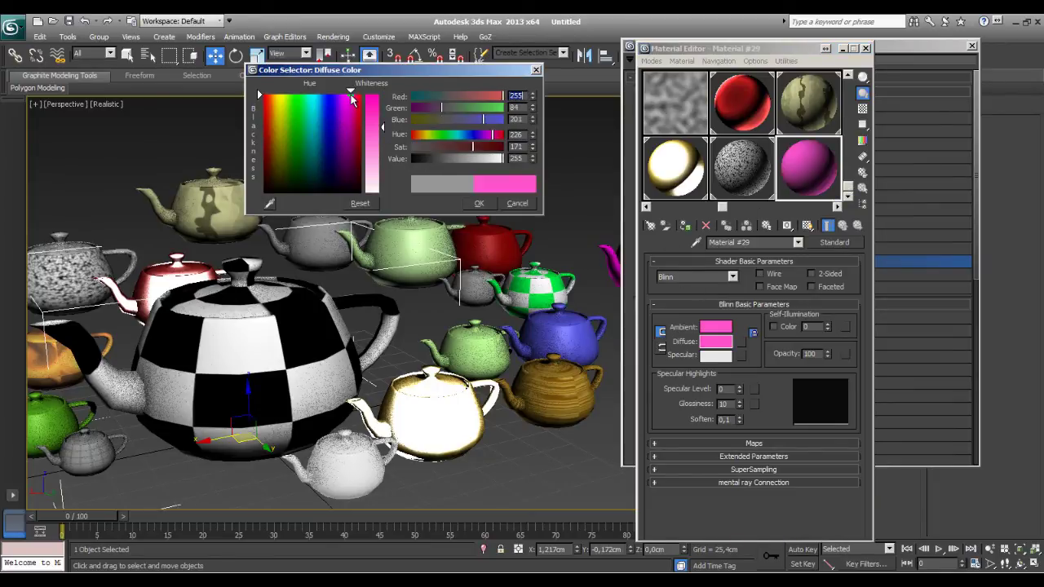
{"action": "left_click", "coordinate": [479, 203]}
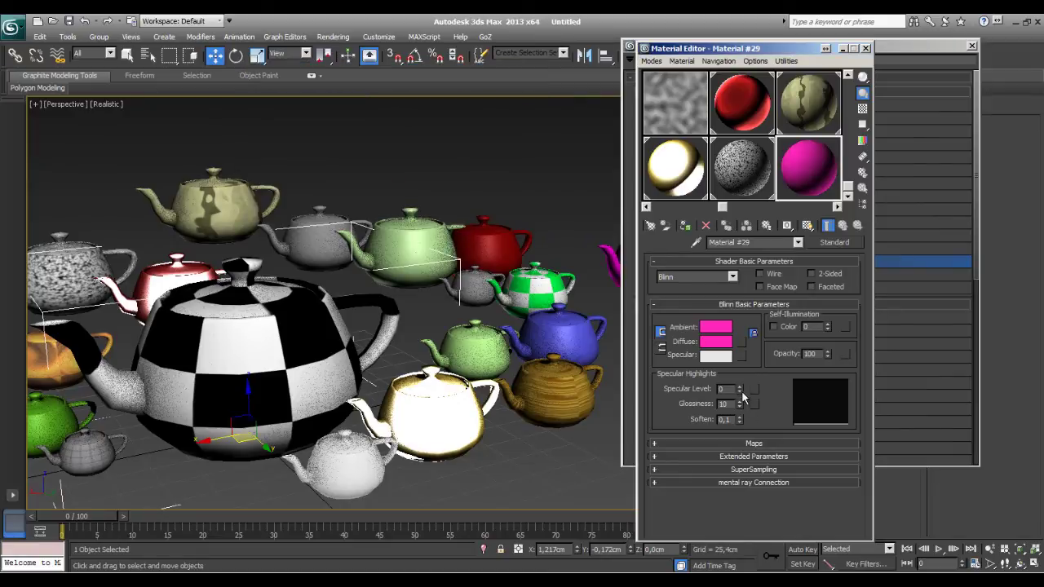
{"action": "left_click_drag", "start_coordinate": [740, 390], "coordinate": [738, 384]}
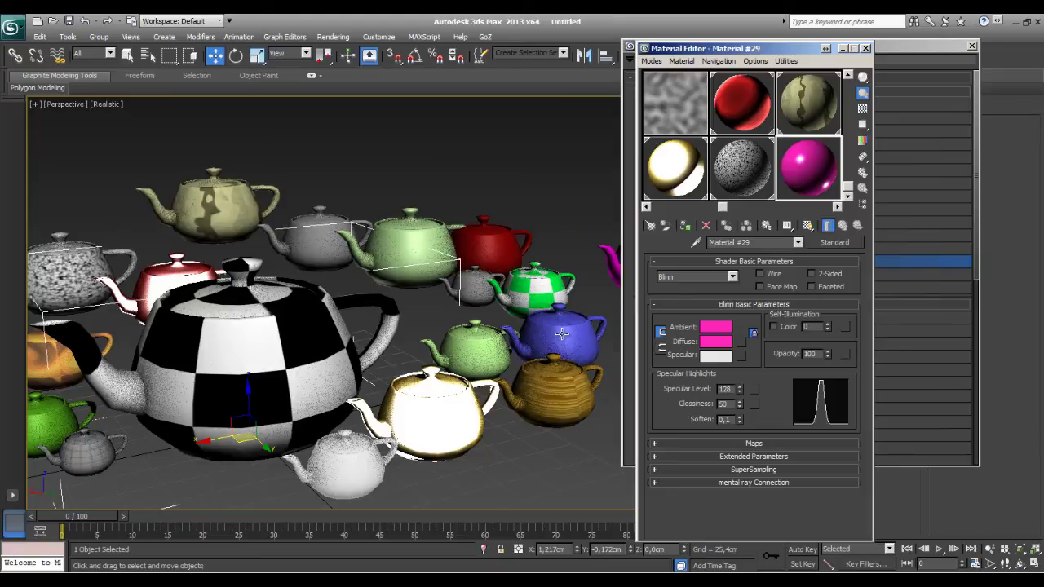
{"action": "middle_click_drag", "start_coordinate": [562, 333], "coordinate": [518, 339]}
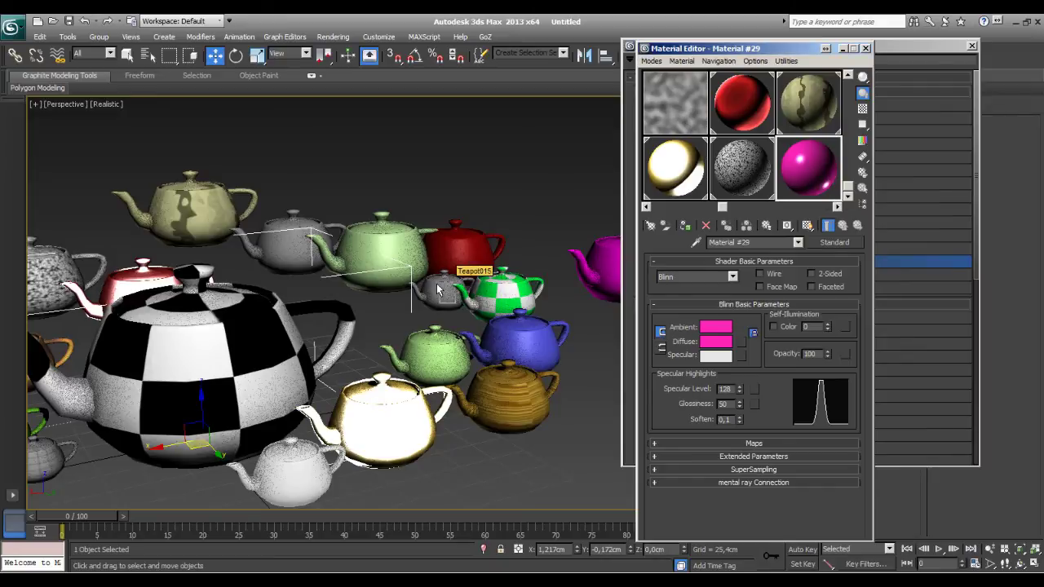
Apply pink Material #29 to the small grey teapot, then zoom and pan to inspect it.
{"action": "left_click_drag", "start_coordinate": [822, 190], "coordinate": [448, 299]}
{"action": "scroll", "coordinate": [448, 299], "scroll_direction": "up", "scroll_amount": 2}
{"action": "scroll", "coordinate": [448, 299], "scroll_direction": "up", "scroll_amount": 2}
{"action": "scroll", "coordinate": [408, 286], "scroll_direction": "up", "scroll_amount": 1}
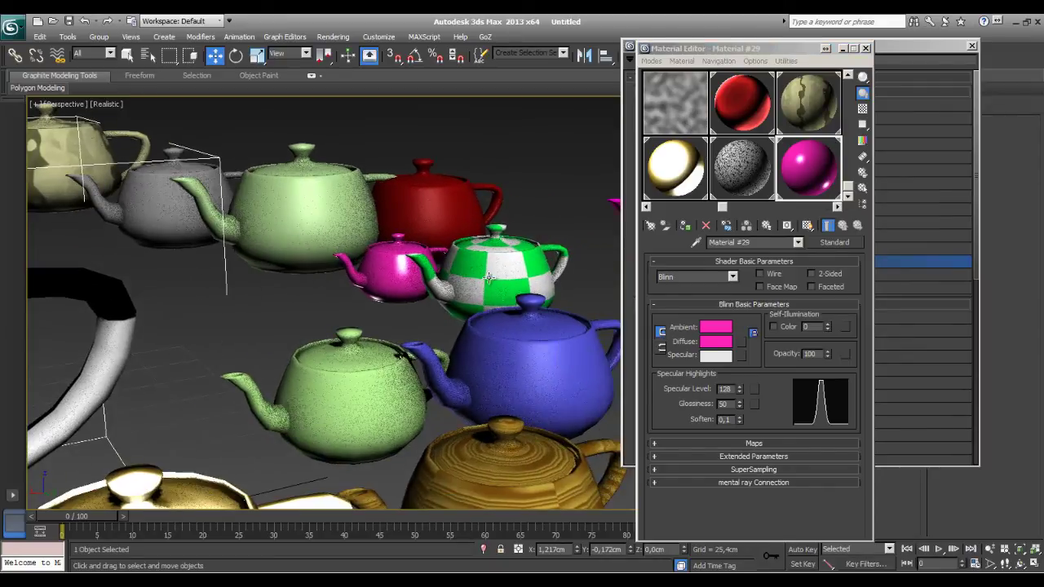
{"action": "middle_click_drag", "start_coordinate": [522, 470], "coordinate": [364, 324]}
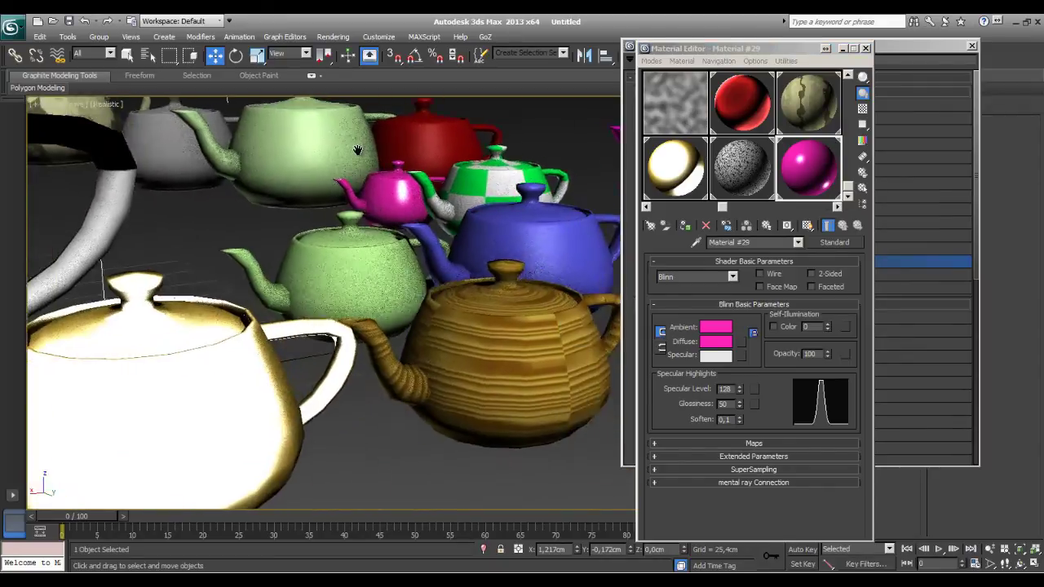
{"action": "scroll", "coordinate": [364, 324], "scroll_direction": "down", "scroll_amount": 1}
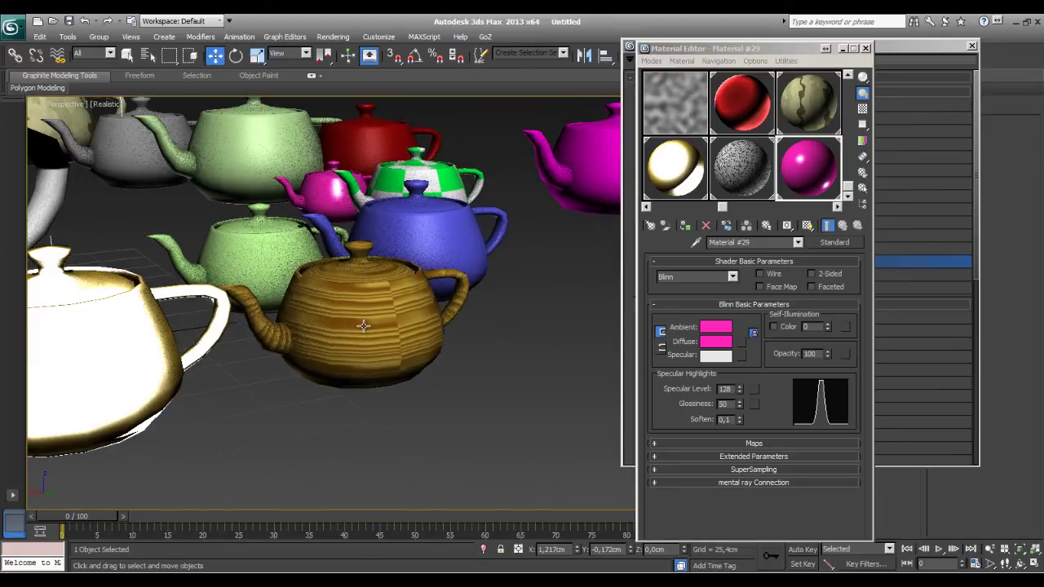
{"action": "scroll", "coordinate": [364, 324], "scroll_direction": "down", "scroll_amount": 1}
{"action": "left_click_drag", "start_coordinate": [848, 188], "coordinate": [848, 81]}
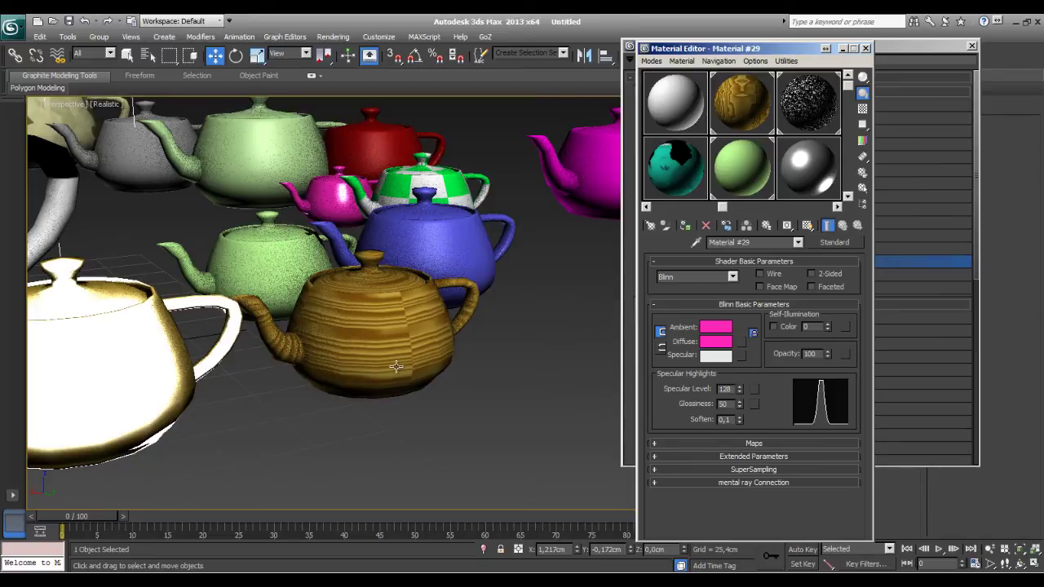
{"action": "scroll", "coordinate": [396, 367], "scroll_direction": "up", "scroll_amount": 1}
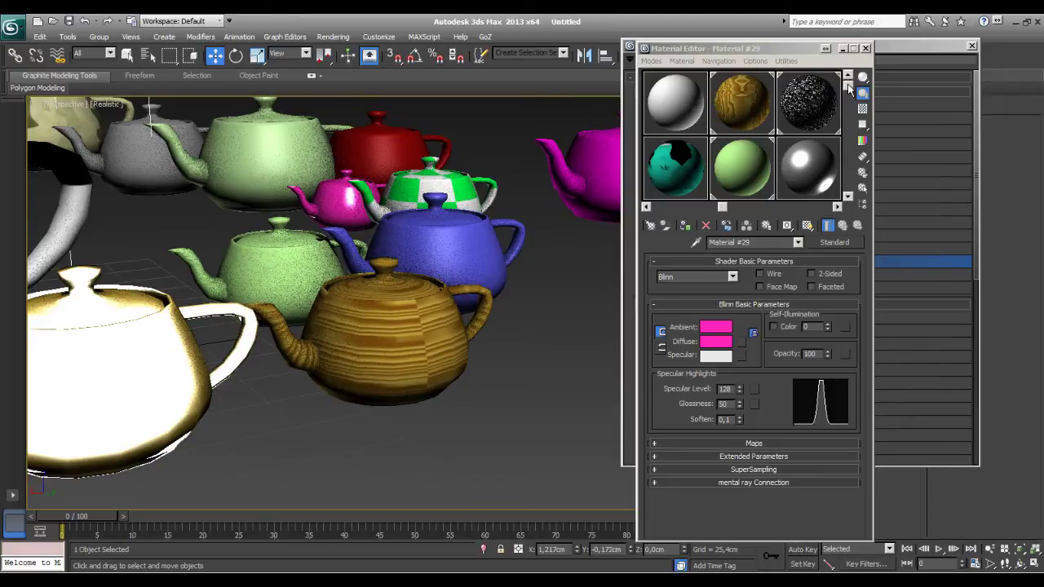
{"action": "scroll", "coordinate": [849, 89], "scroll_direction": "down", "scroll_amount": 1}
{"action": "scroll", "coordinate": [849, 88], "scroll_direction": "up", "scroll_amount": 1}
Pick the wooden teapot's material, 03 - Default, into the bottom-right sample slot.
{"action": "left_click", "coordinate": [797, 171]}
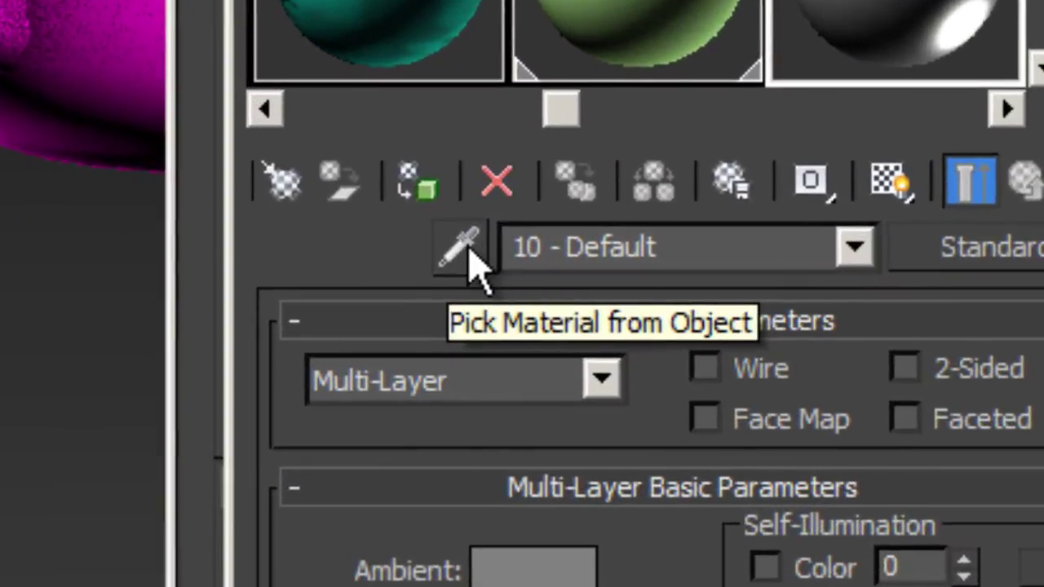
{"action": "left_click", "coordinate": [465, 249]}
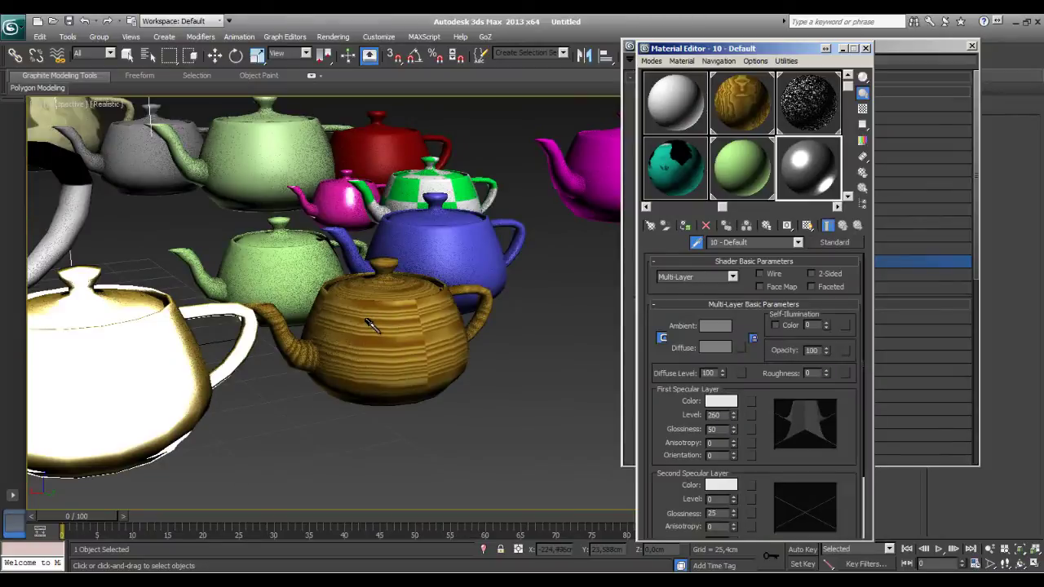
{"action": "left_click", "coordinate": [364, 316]}
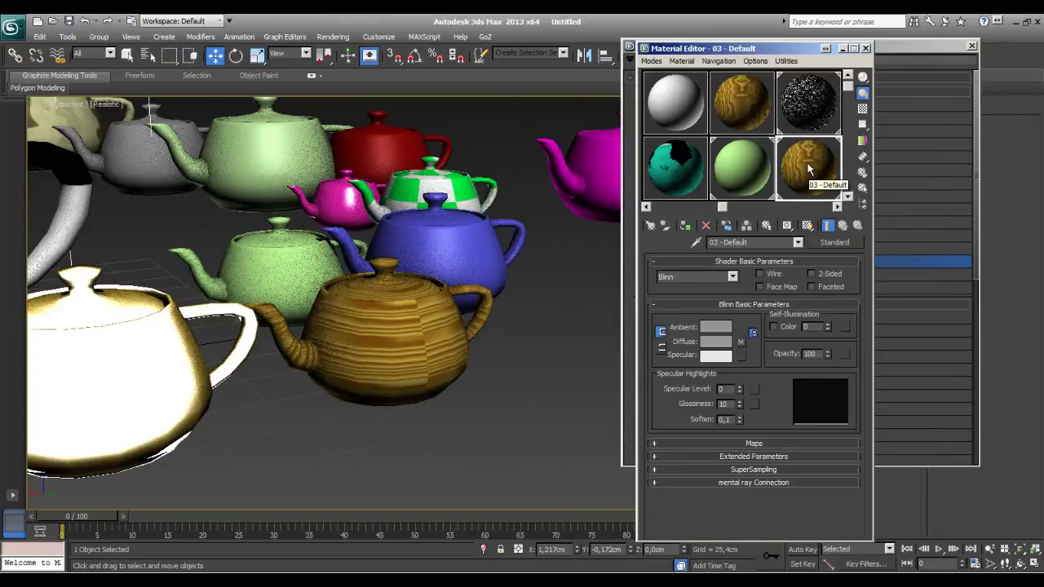
Darken the Wood map's Color #1 to dark brown.
{"action": "left_click", "coordinate": [741, 342]}
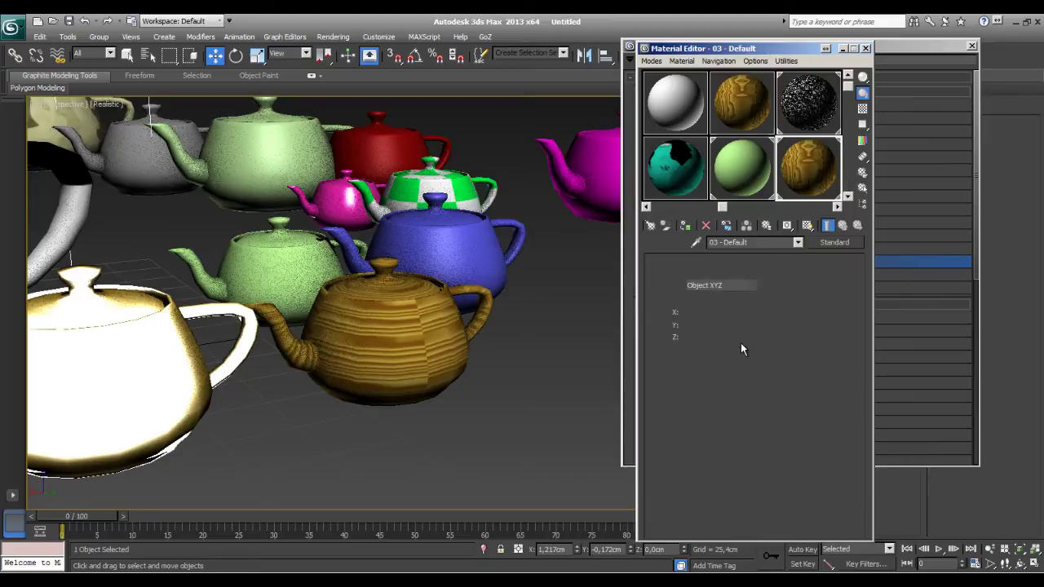
{"action": "left_click", "coordinate": [736, 437]}
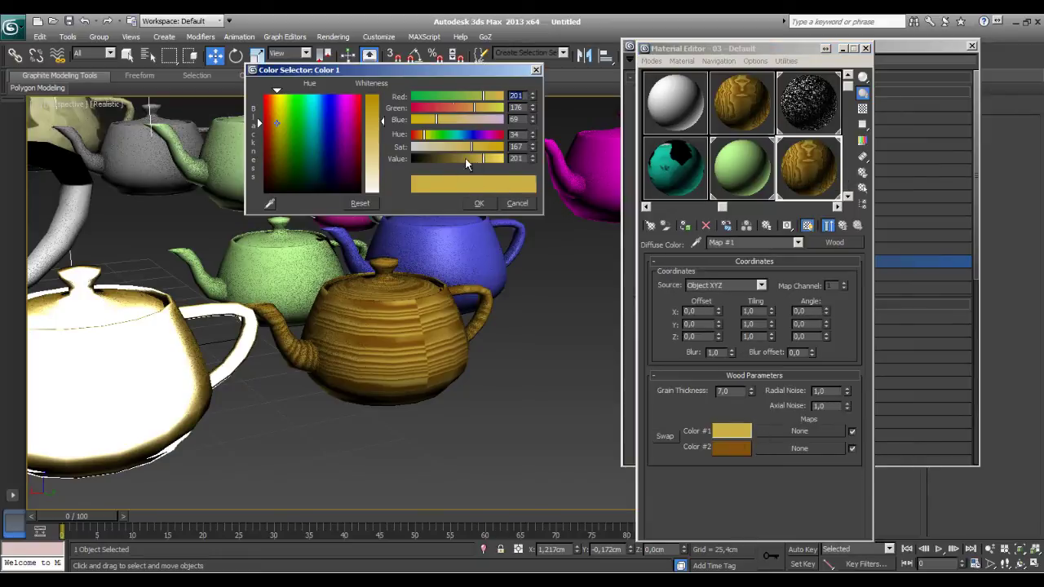
{"action": "left_click_drag", "start_coordinate": [468, 160], "coordinate": [439, 160]}
{"action": "left_click", "coordinate": [482, 203]}
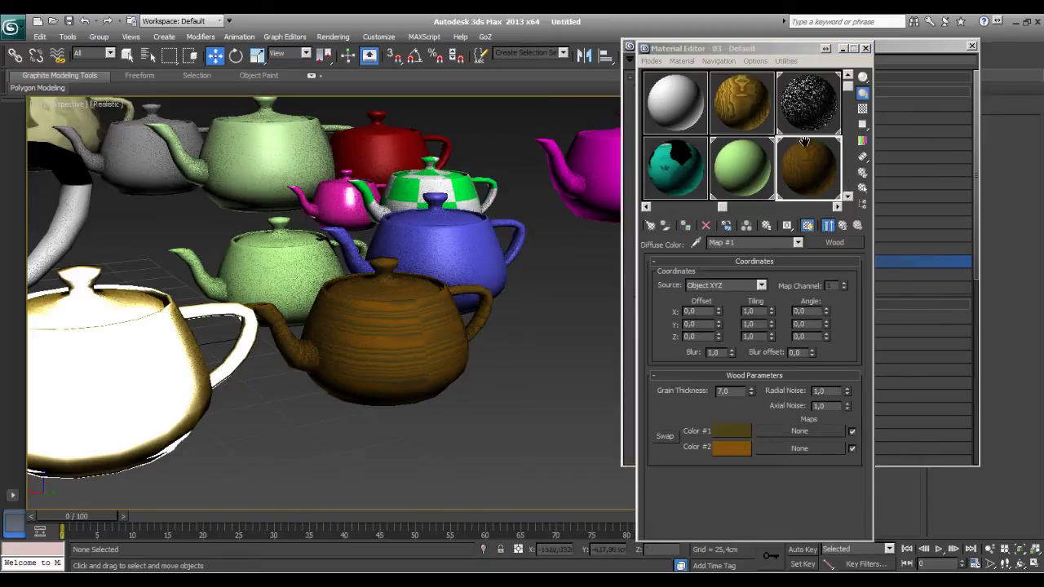
Drag the parent wood material onto the brown teapot and move the name-conflict prompt aside.
{"action": "left_click", "coordinate": [738, 105]}
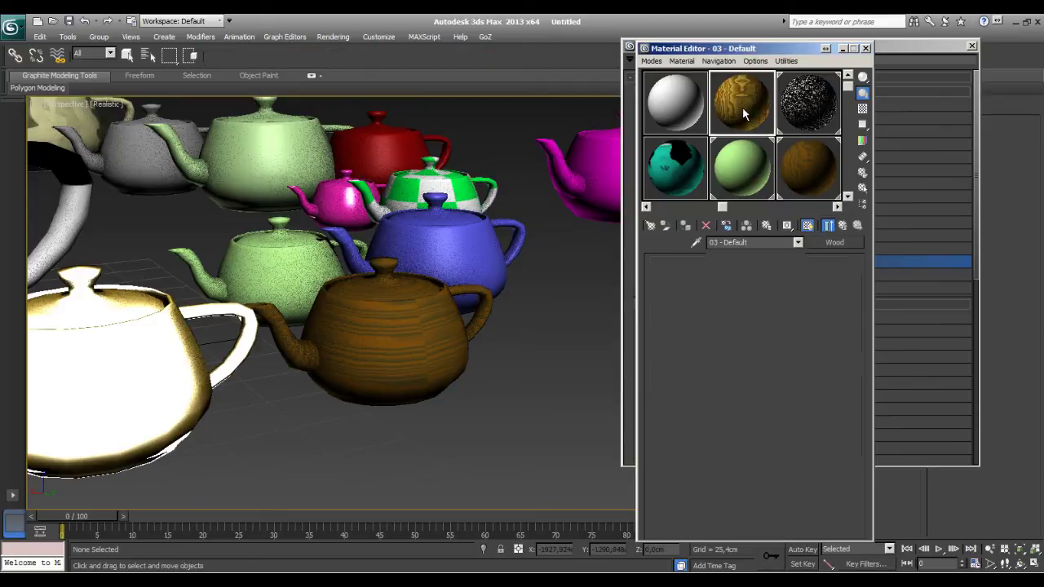
{"action": "mouse_move", "coordinate": [741, 95]}
{"action": "left_mouse_down"}
{"action": "mouse_move", "coordinate": [455, 314]}
{"action": "mouse_move", "coordinate": [404, 338]}
{"action": "left_mouse_up"}
{"action": "left_click_drag", "start_coordinate": [498, 234], "coordinate": [493, 112]}
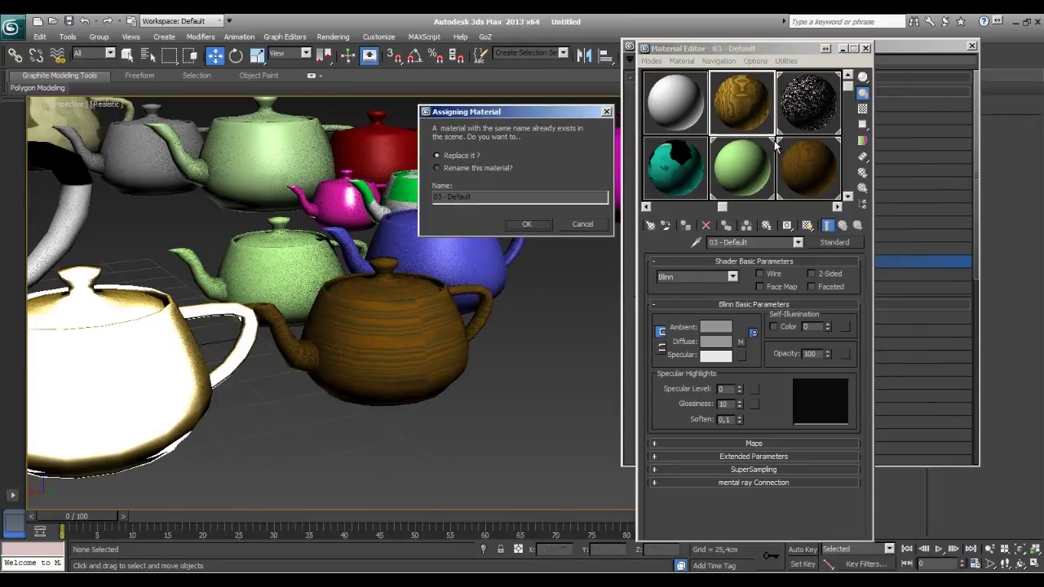
Dismiss the name-conflict prompt and load the golden wood material with its diffuse wood map.
{"action": "left_click", "coordinate": [594, 226]}
{"action": "left_click", "coordinate": [789, 171]}
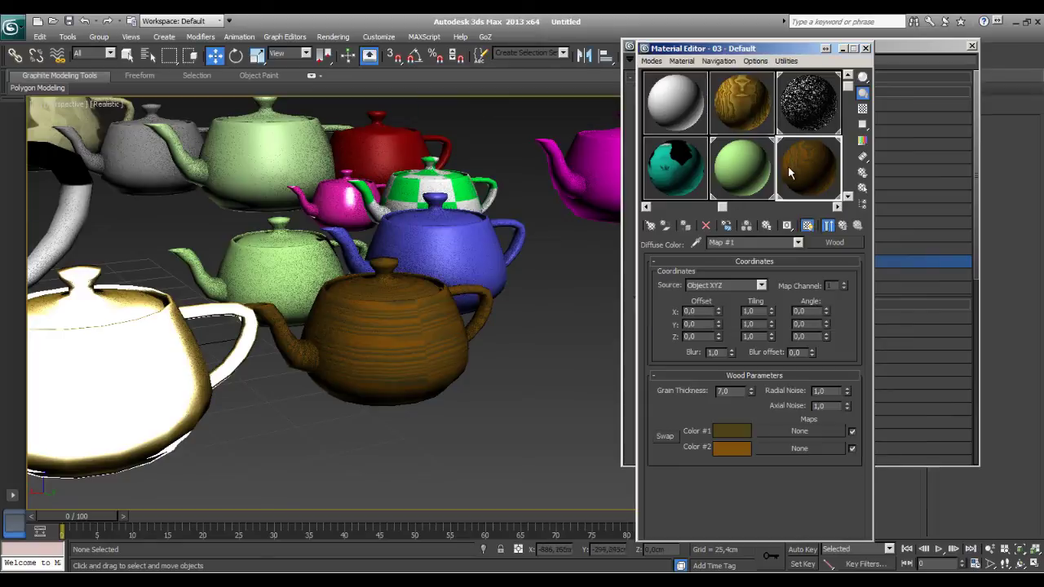
{"action": "left_click", "coordinate": [755, 100]}
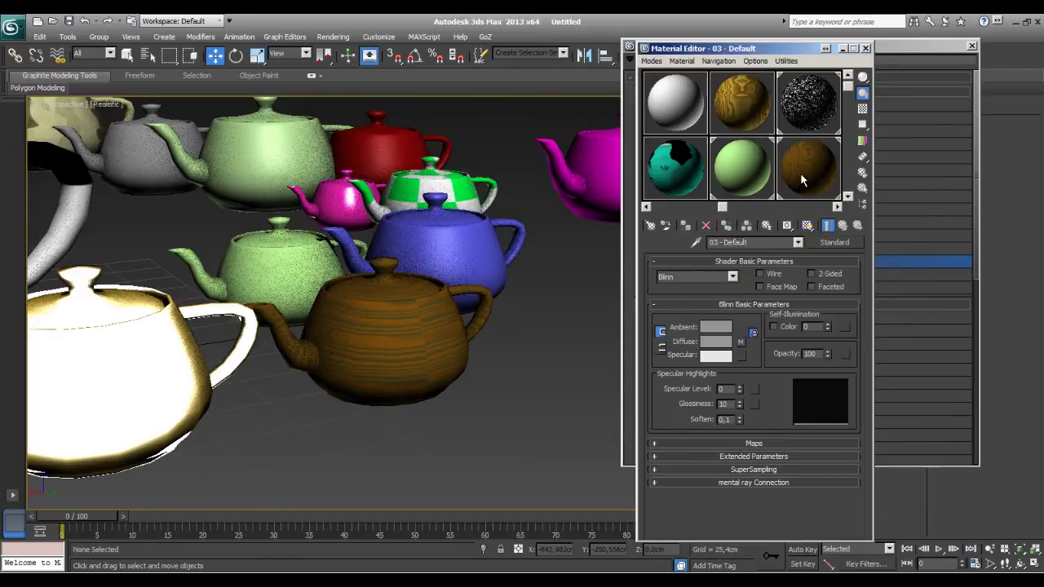
{"action": "left_click", "coordinate": [747, 114]}
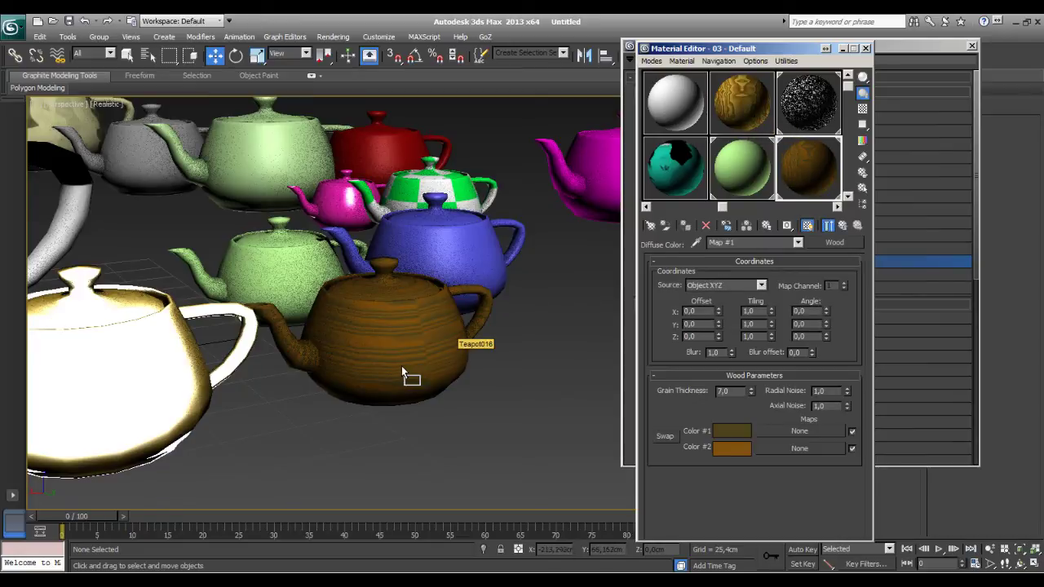
Assign the golden wood to the front teapot, renaming it 'madera 01' instead of replacing.
{"action": "left_click_drag", "start_coordinate": [755, 122], "coordinate": [401, 367]}
{"action": "left_click_drag", "start_coordinate": [516, 234], "coordinate": [512, 137]}
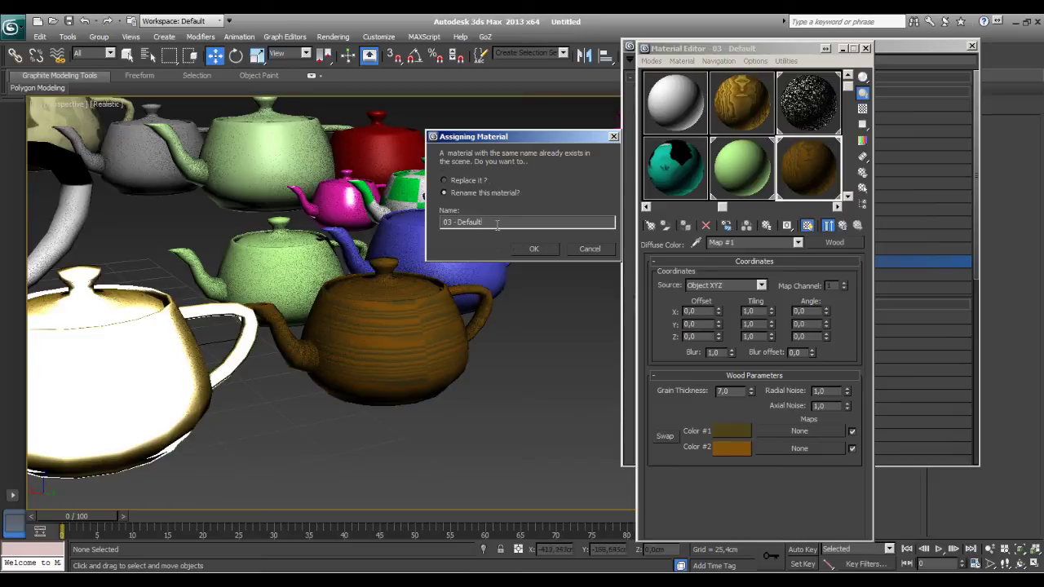
{"action": "key", "text": "shift+Home"}
{"action": "type", "text": "mat"}
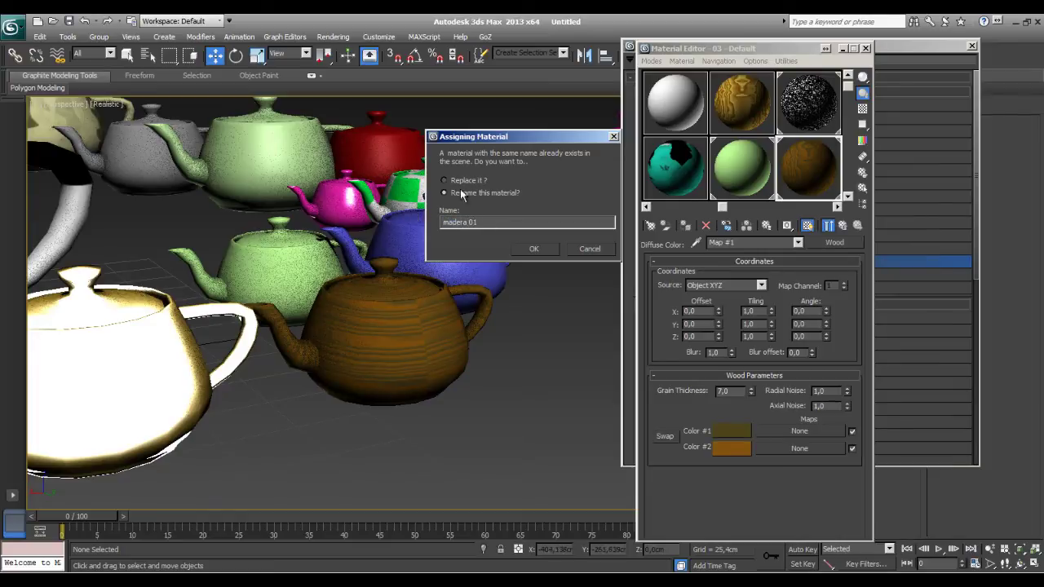
{"action": "left_click", "coordinate": [535, 253]}
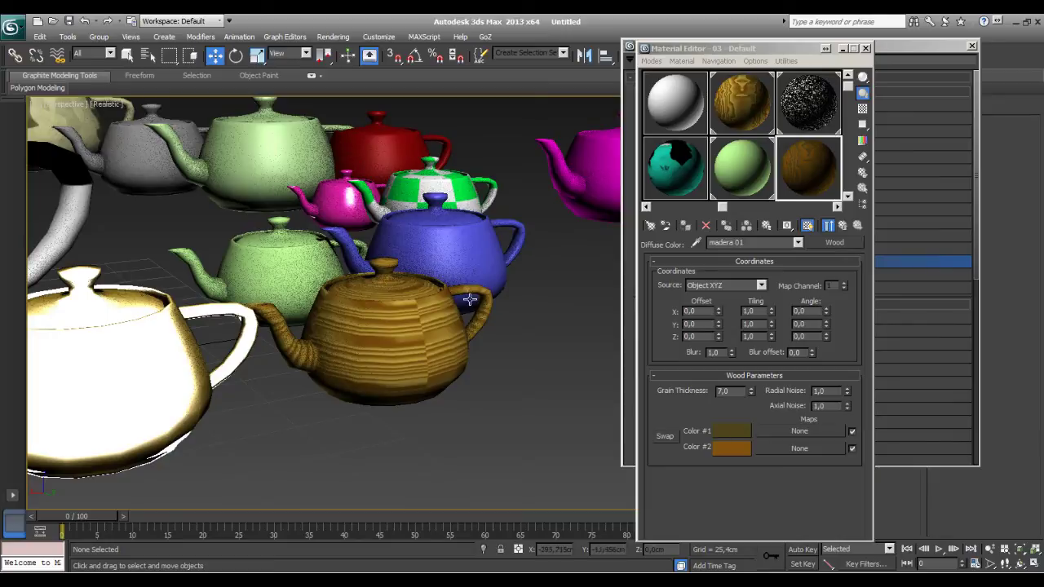
{"action": "left_click", "coordinate": [751, 103]}
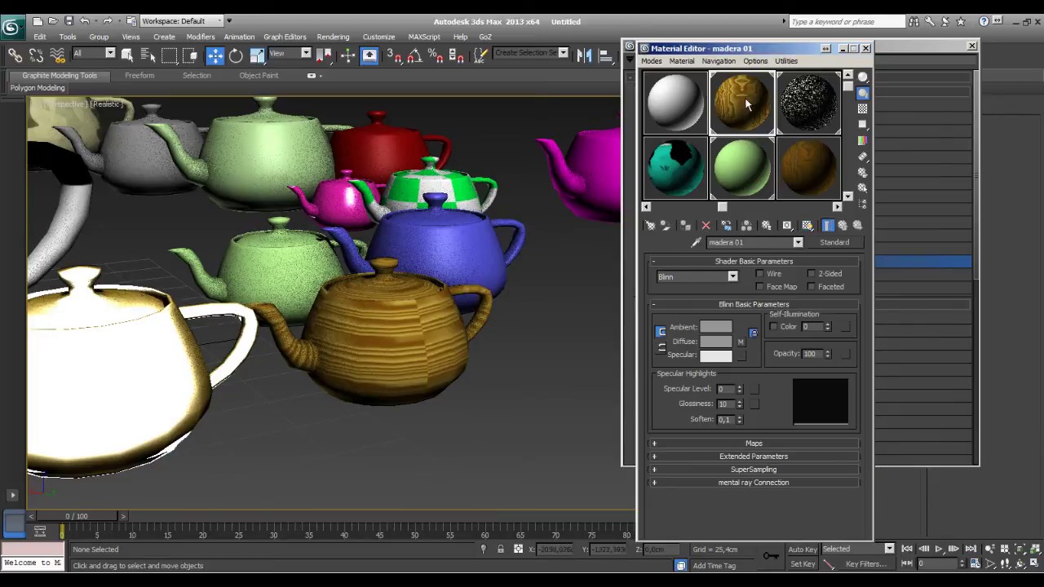
Rename the darker wood material's map to 'madera 02'.
{"action": "left_click", "coordinate": [812, 169]}
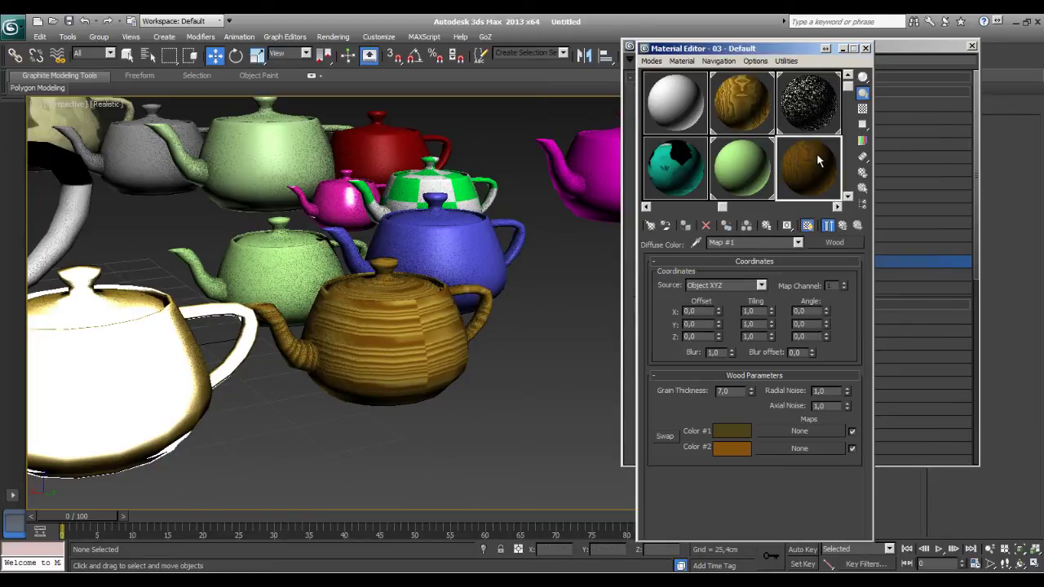
{"action": "left_click_drag", "start_coordinate": [747, 243], "coordinate": [639, 249]}
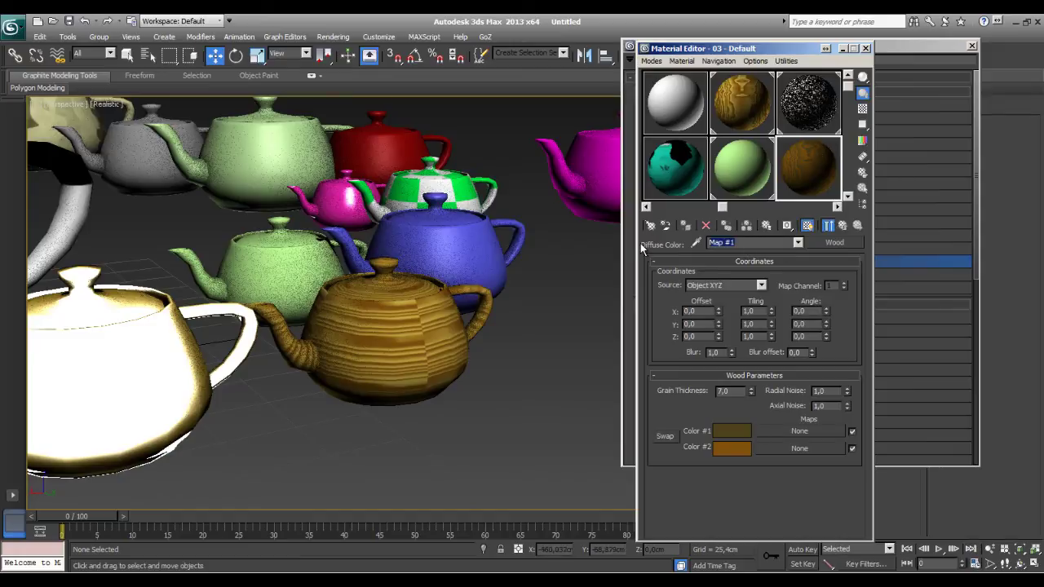
{"action": "type", "text": "madera"}
{"action": "type", "text": " 02"}
Try the darker wood on the front teapot, restore madera 01, and zoom out to all teapots.
{"action": "left_click", "coordinate": [813, 122]}
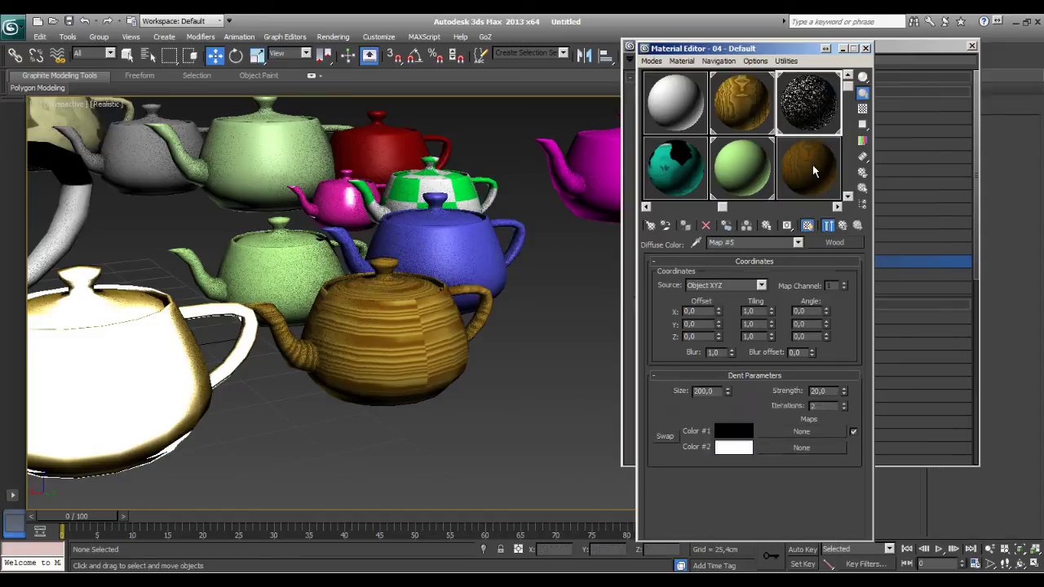
{"action": "left_click_drag", "start_coordinate": [812, 164], "coordinate": [397, 350]}
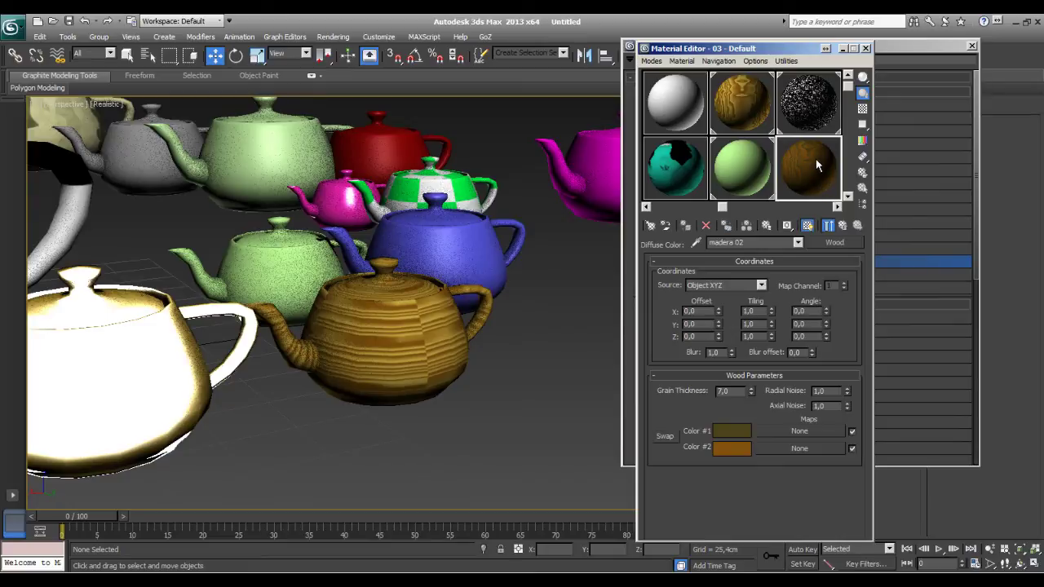
{"action": "left_click", "coordinate": [730, 105]}
{"action": "left_click_drag", "start_coordinate": [364, 347], "coordinate": [364, 347]}
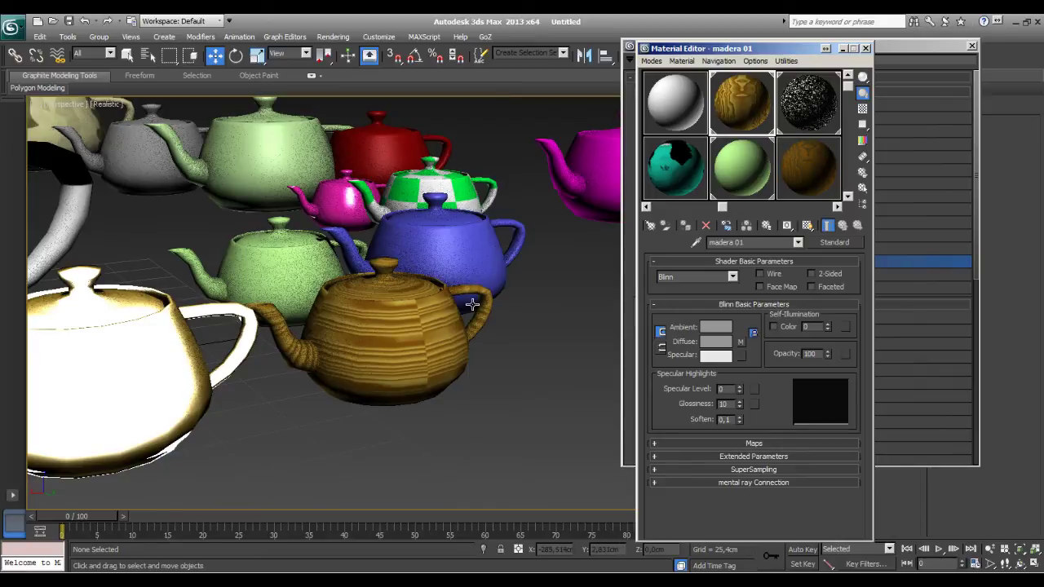
{"action": "mouse_move", "coordinate": [445, 400]}
{"action": "middle_mouse_down", "text": "alt"}
{"action": "mouse_move", "coordinate": [363, 389]}
{"action": "mouse_move", "coordinate": [457, 384]}
{"action": "middle_mouse_up", "text": "alt"}
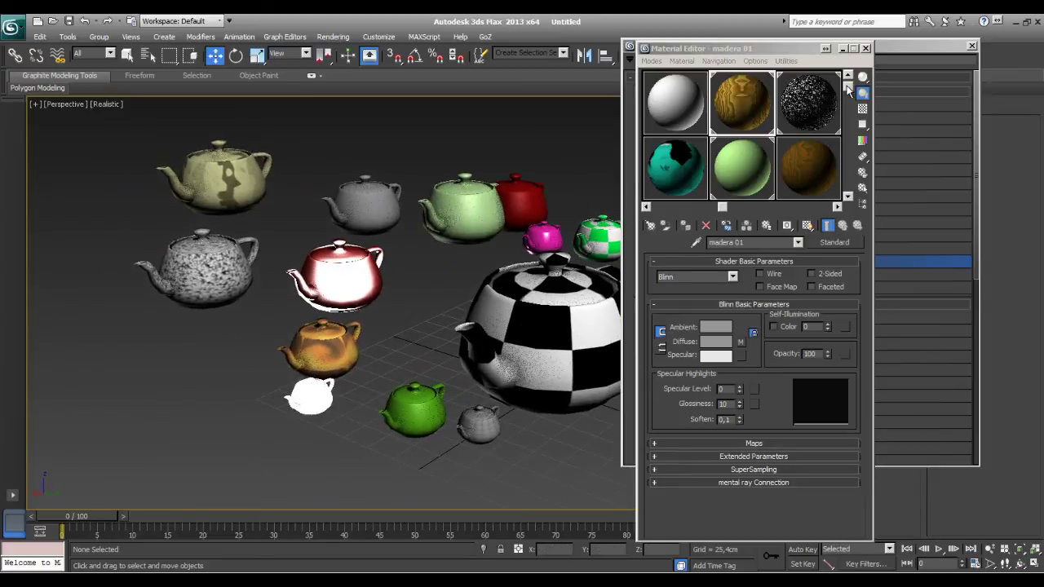
{"action": "left_click_drag", "start_coordinate": [848, 89], "coordinate": [852, 167]}
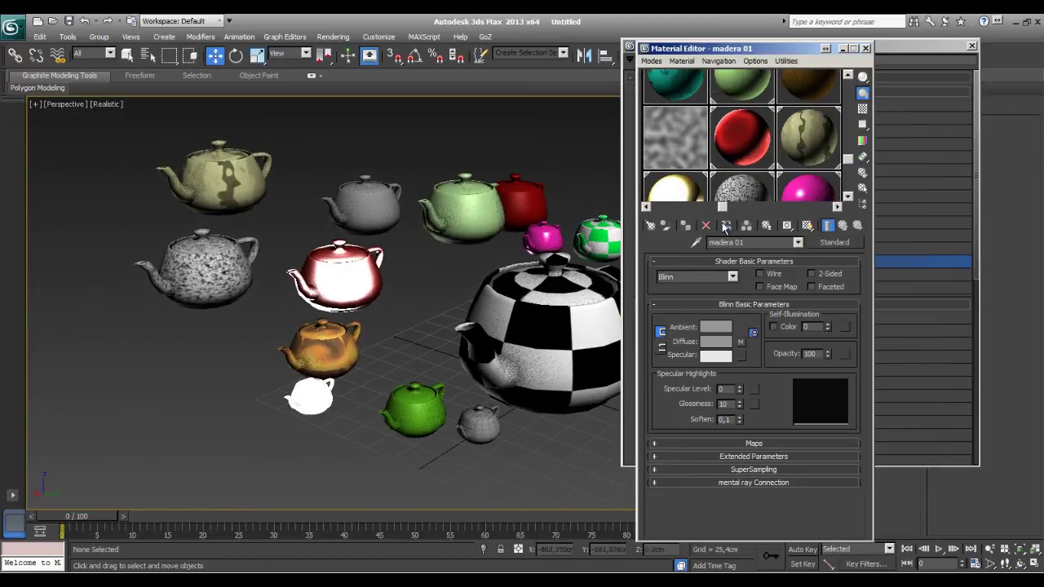
{"action": "left_click", "coordinate": [652, 228]}
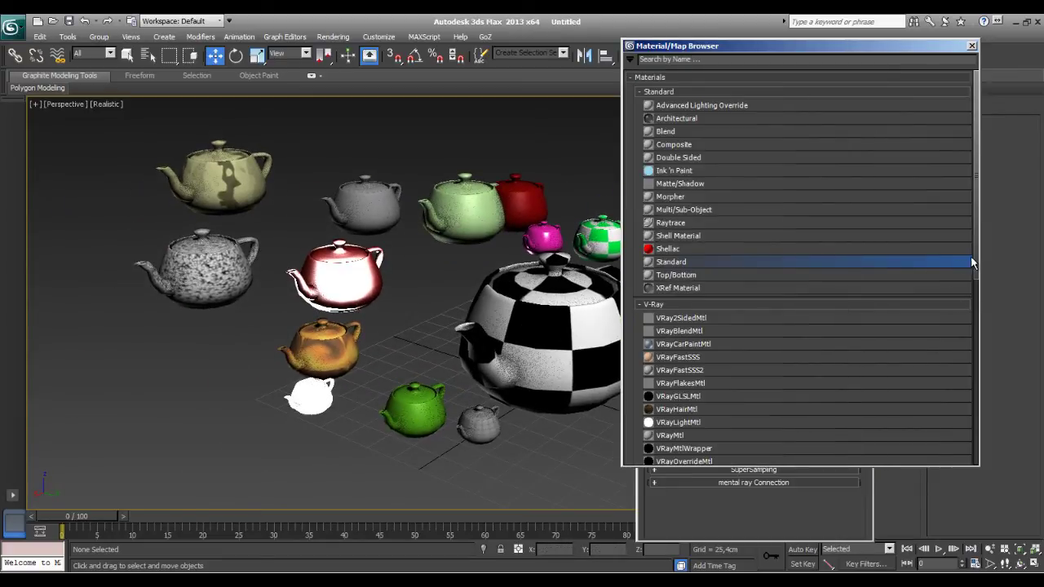
{"action": "left_click_drag", "start_coordinate": [979, 265], "coordinate": [968, 262]}
{"action": "scroll", "coordinate": [800, 286], "scroll_direction": "down", "scroll_amount": 5}
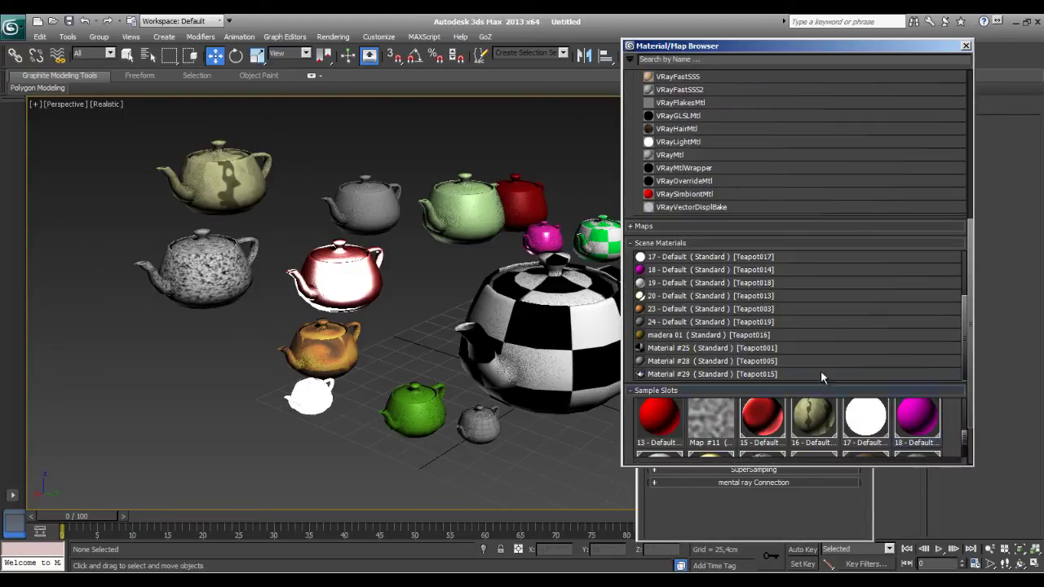
{"action": "left_click", "coordinate": [661, 324]}
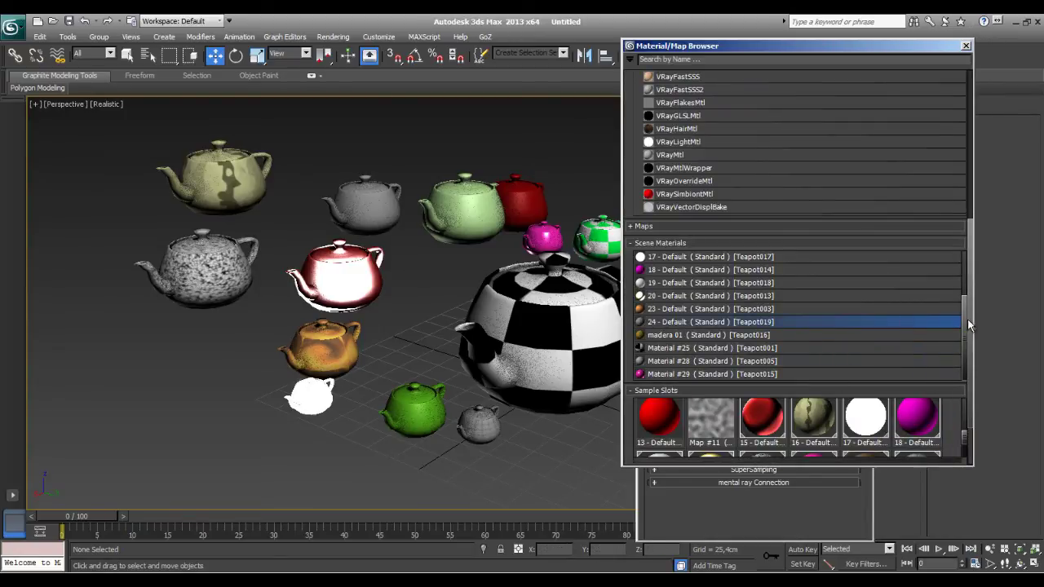
{"action": "left_click", "coordinate": [673, 270]}
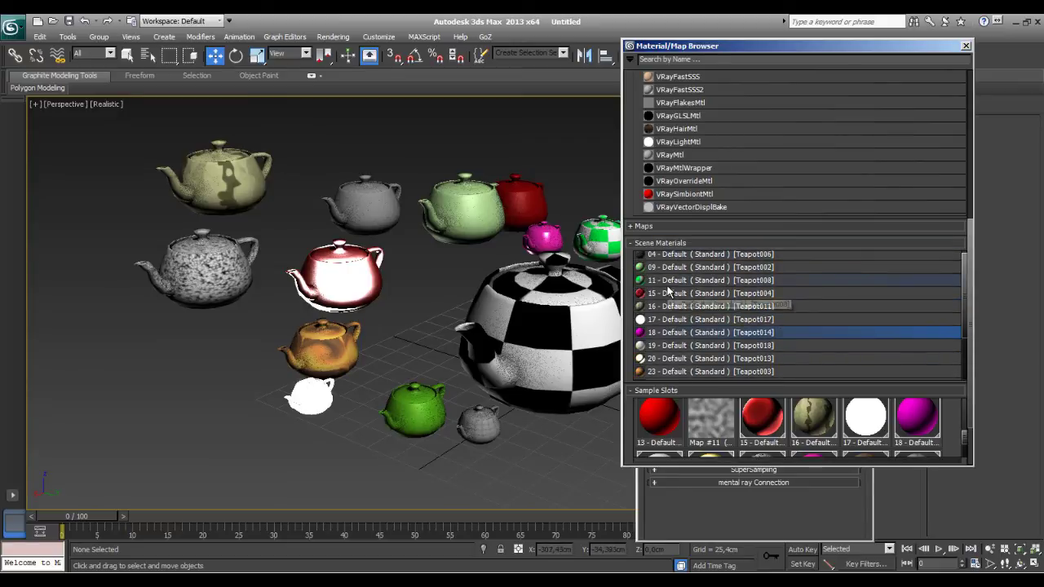
{"action": "scroll", "coordinate": [672, 287], "scroll_direction": "up", "scroll_amount": 2}
{"action": "scroll", "coordinate": [698, 377], "scroll_direction": "down", "scroll_amount": 2}
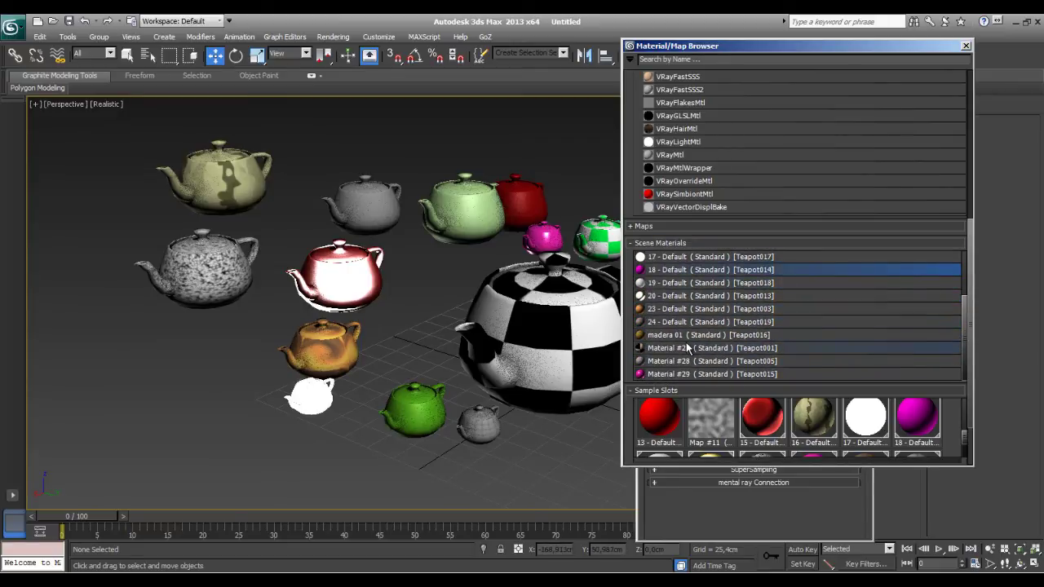
{"action": "left_click", "coordinate": [966, 45]}
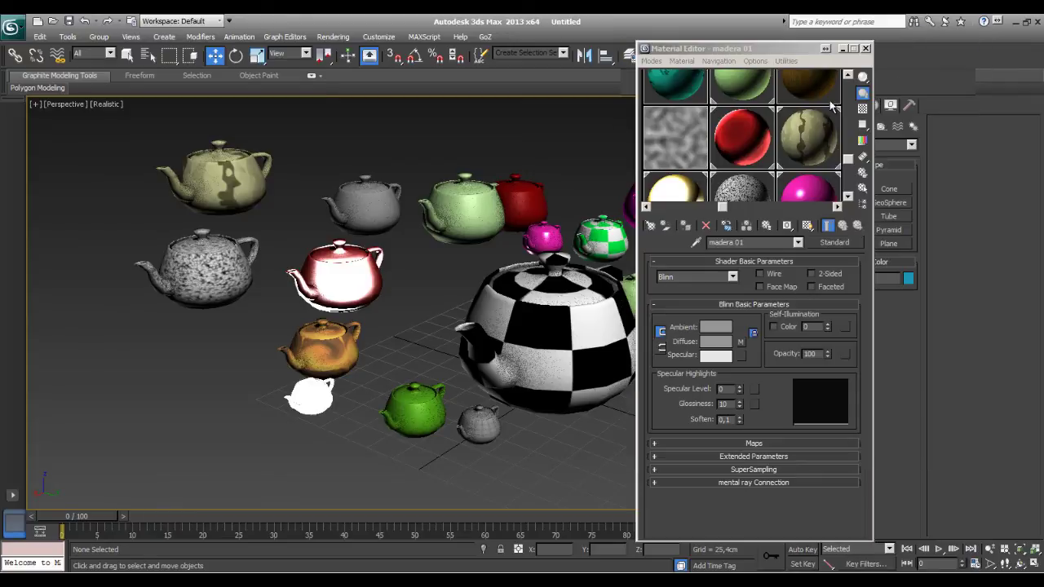
Load the red metal 15 - Default material and list the scene materials.
{"action": "left_click", "coordinate": [743, 143]}
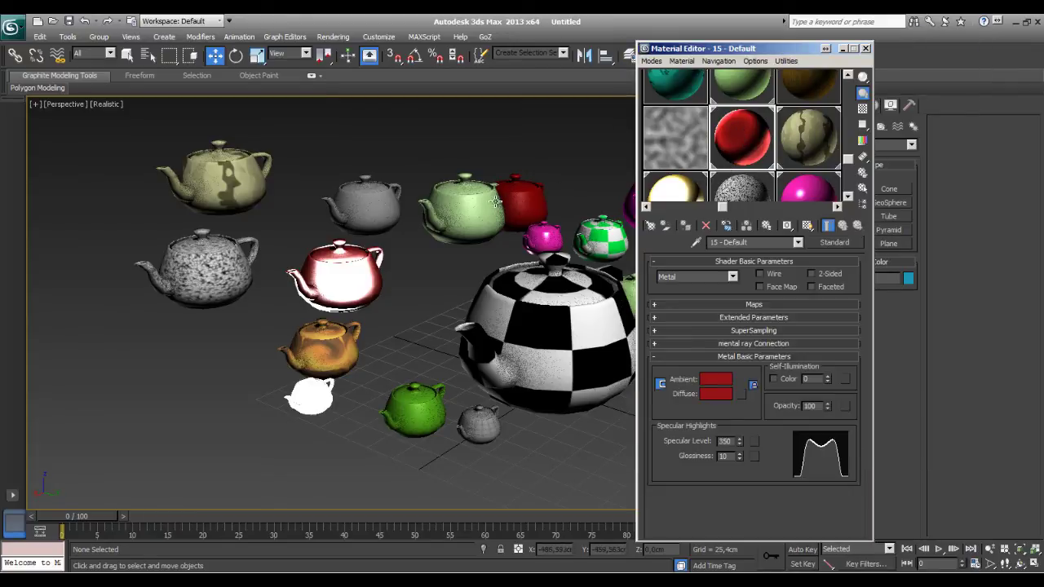
{"action": "middle_click_drag", "start_coordinate": [495, 202], "coordinate": [452, 220]}
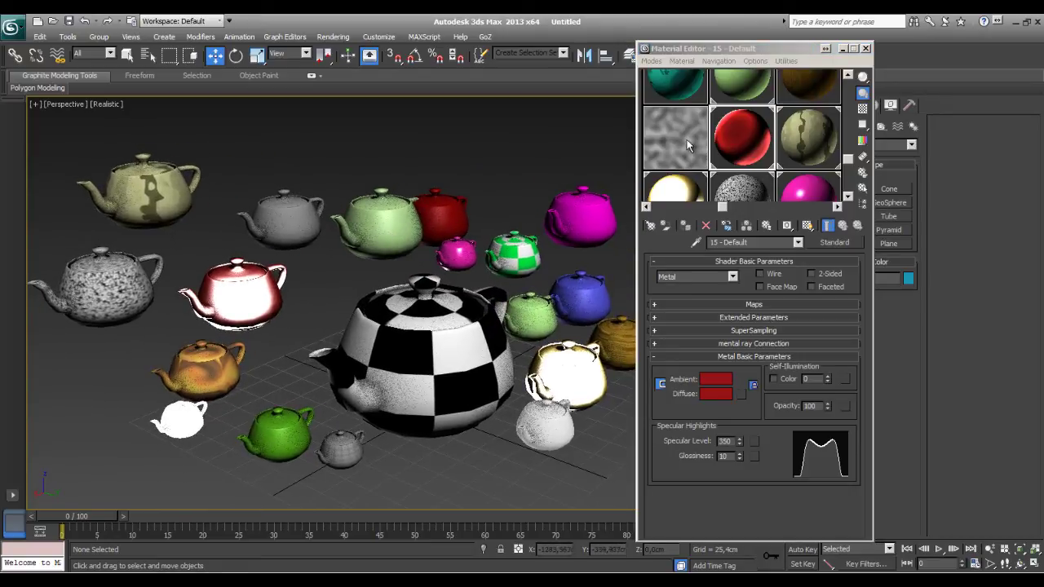
{"action": "left_click", "coordinate": [650, 226]}
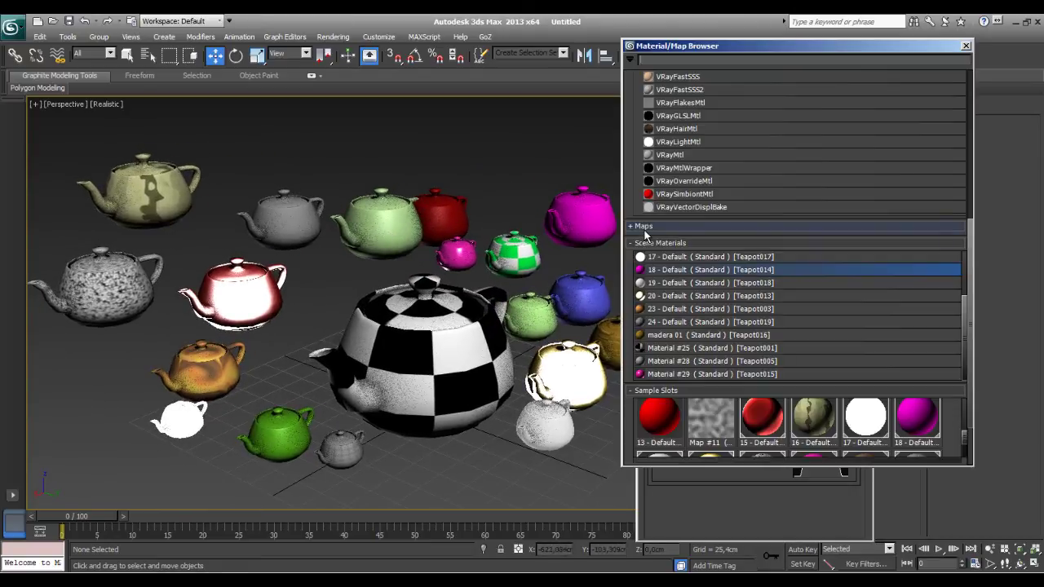
Copy 20 - Default and 17 - Default to the Temporary Library and enlarge the browser.
{"action": "right_click", "coordinate": [695, 296]}
{"action": "left_click", "coordinate": [930, 360]}
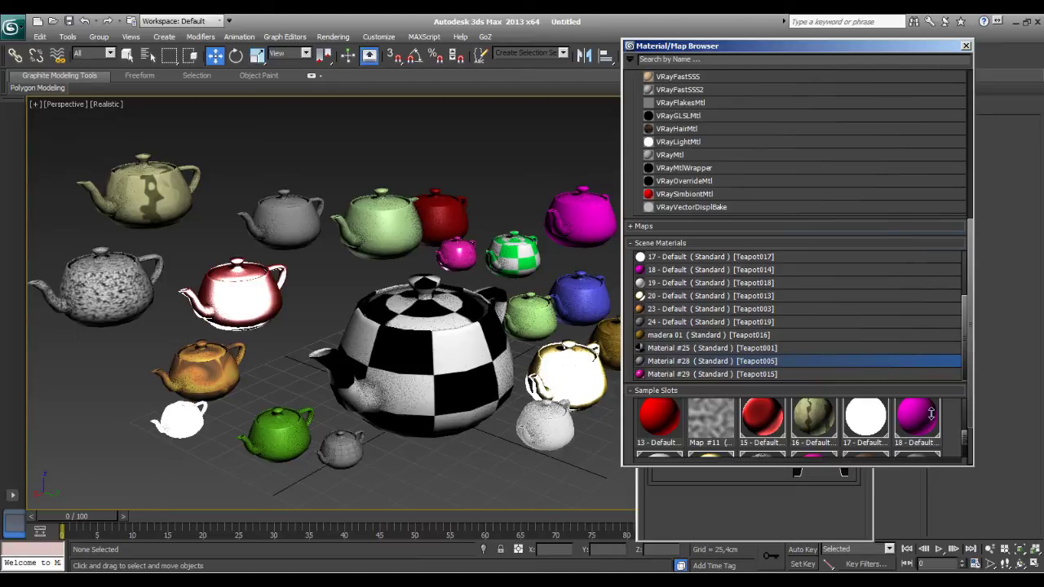
{"action": "right_click", "coordinate": [865, 418]}
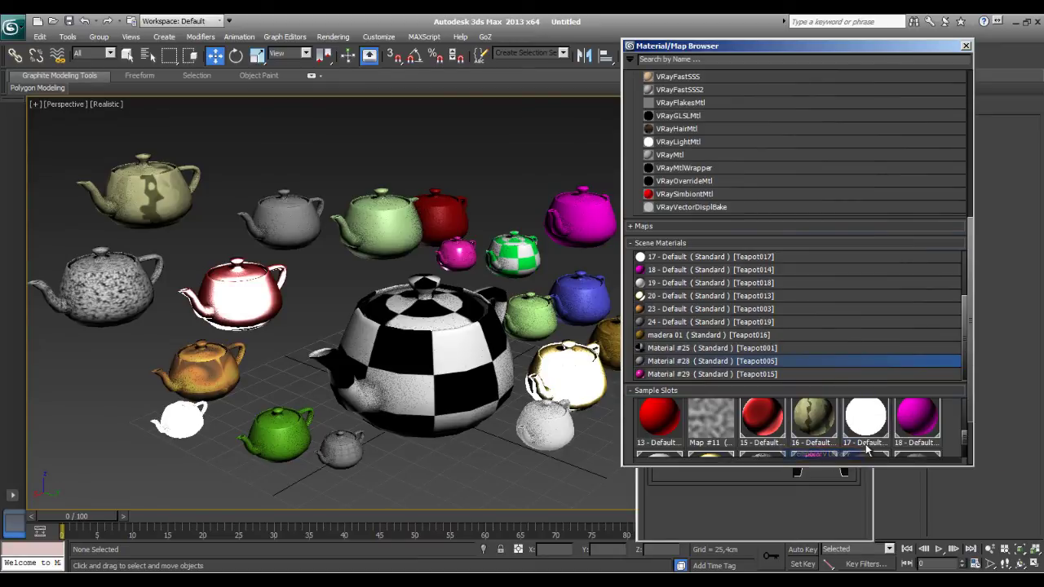
{"action": "left_click", "coordinate": [840, 454]}
{"action": "left_click", "coordinate": [968, 451]}
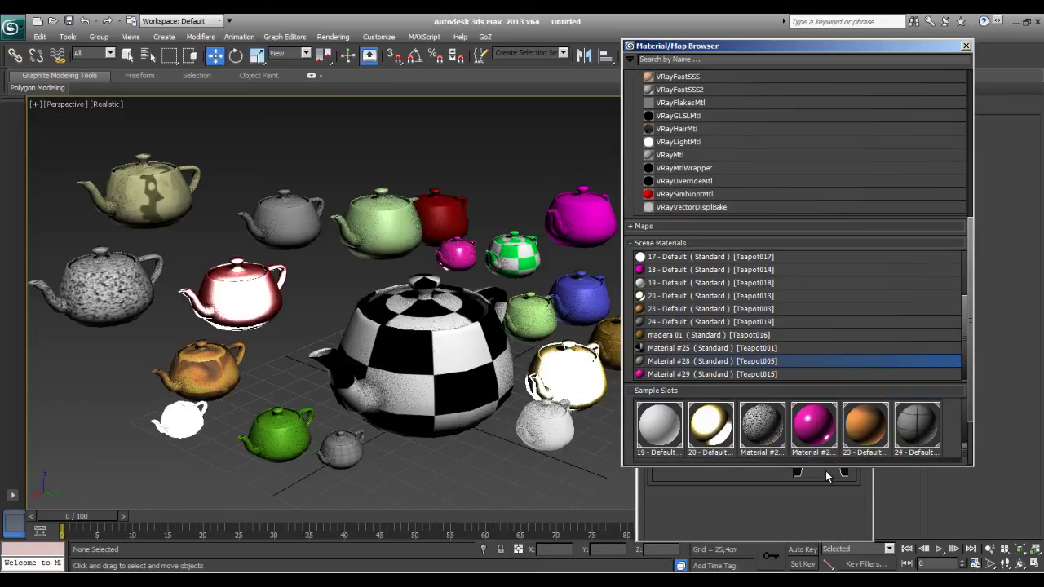
{"action": "left_click_drag", "start_coordinate": [828, 466], "coordinate": [820, 550]}
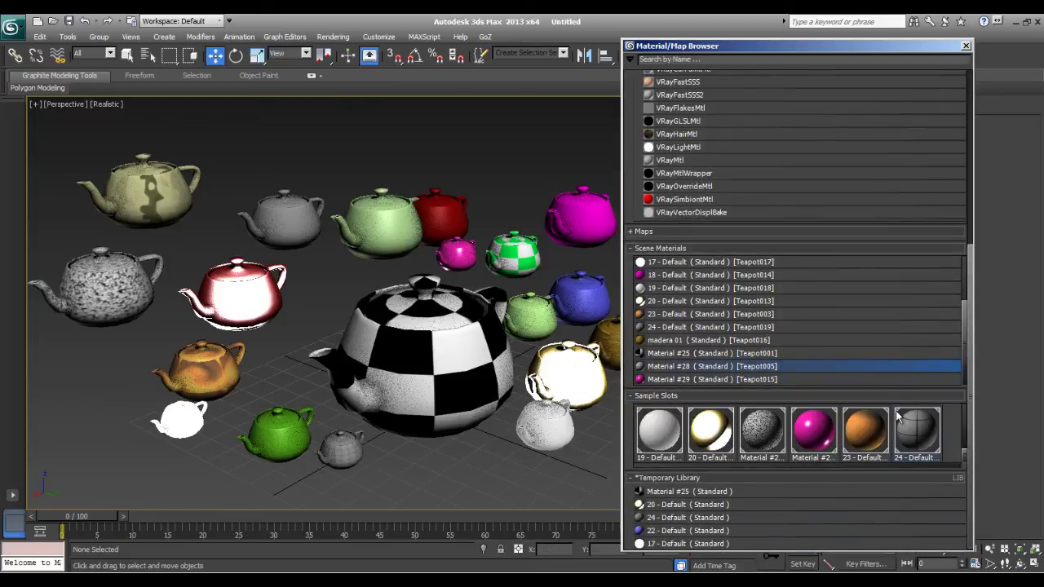